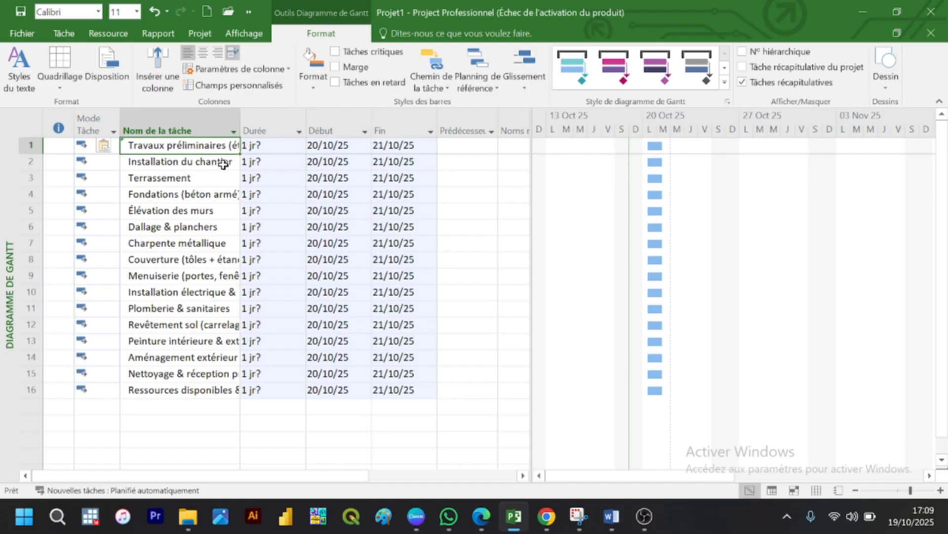
Step: Delete the last task in the list, the row 16 entry beginning "Ressources disponibles"
double_click(142, 197)
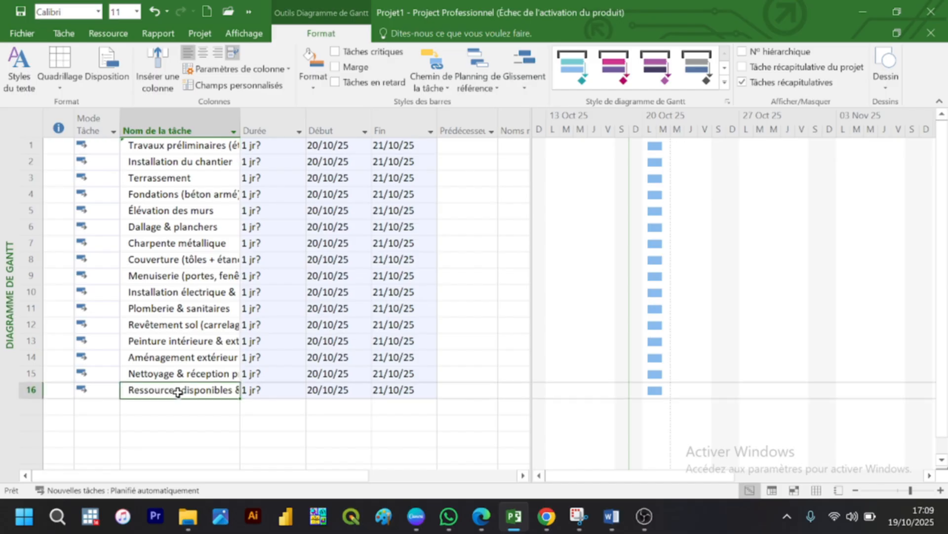
click(22, 404)
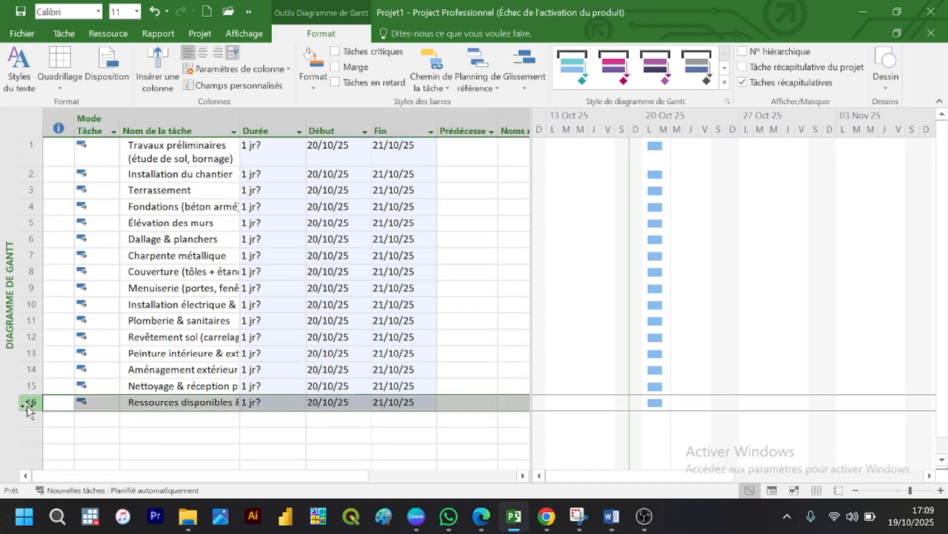
key(Delete)
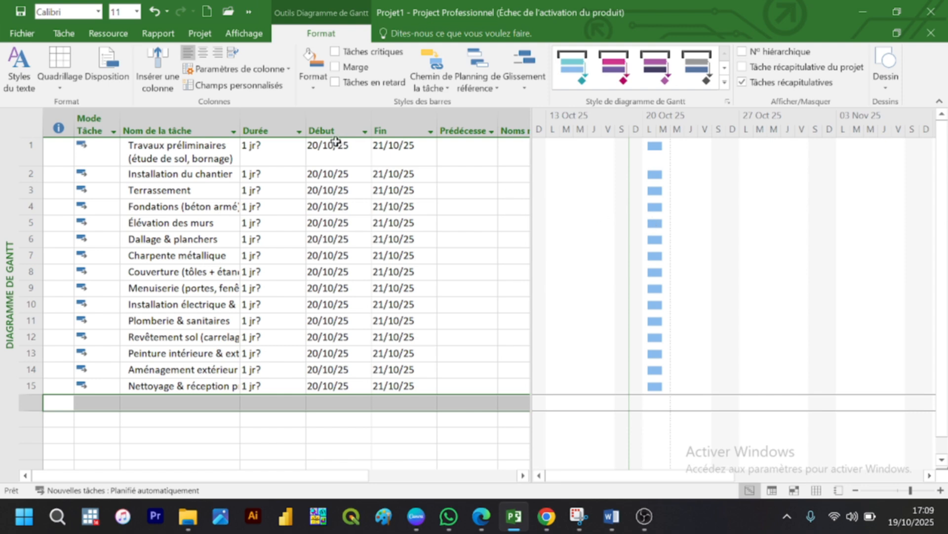
Step: Set the duration of the first task, Travaux préliminaires (étude de sol, bornage), to 2 sm
click(277, 151)
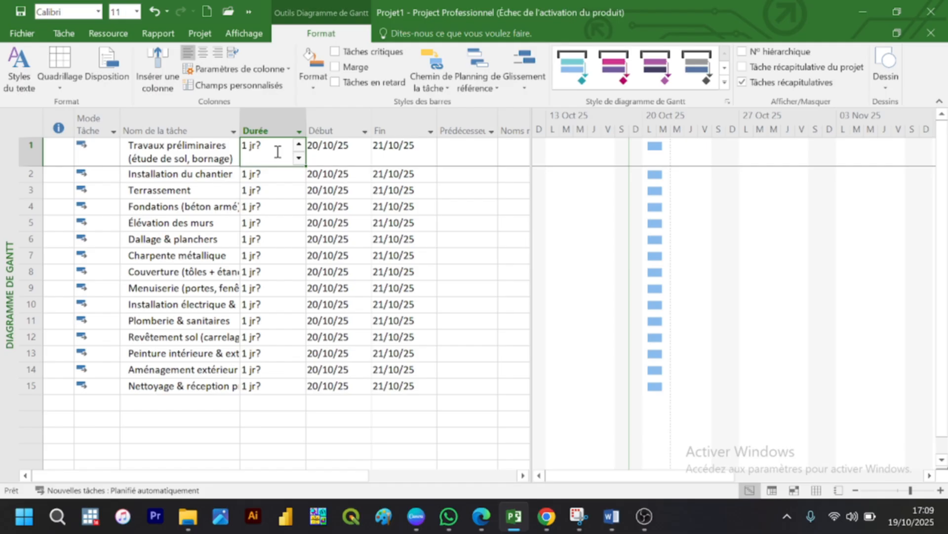
text(2 SM)
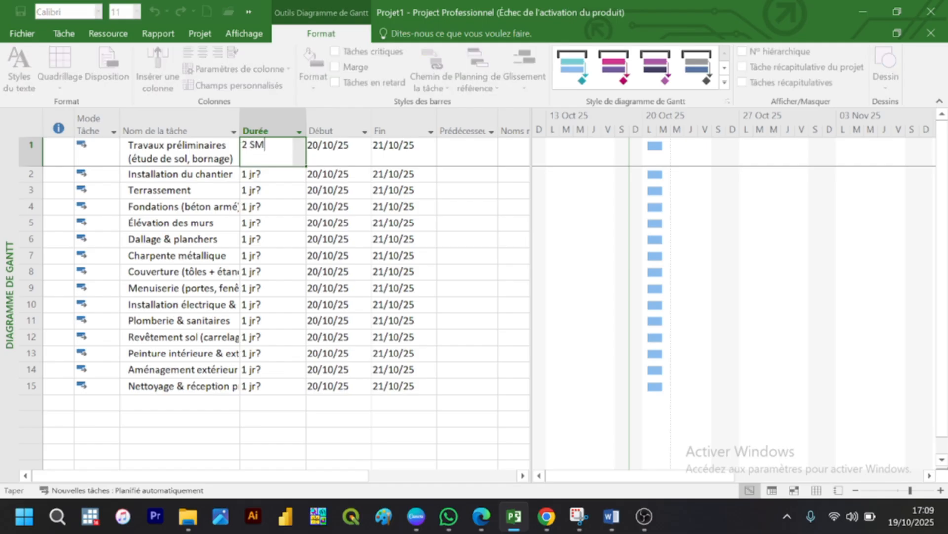
key(Return)
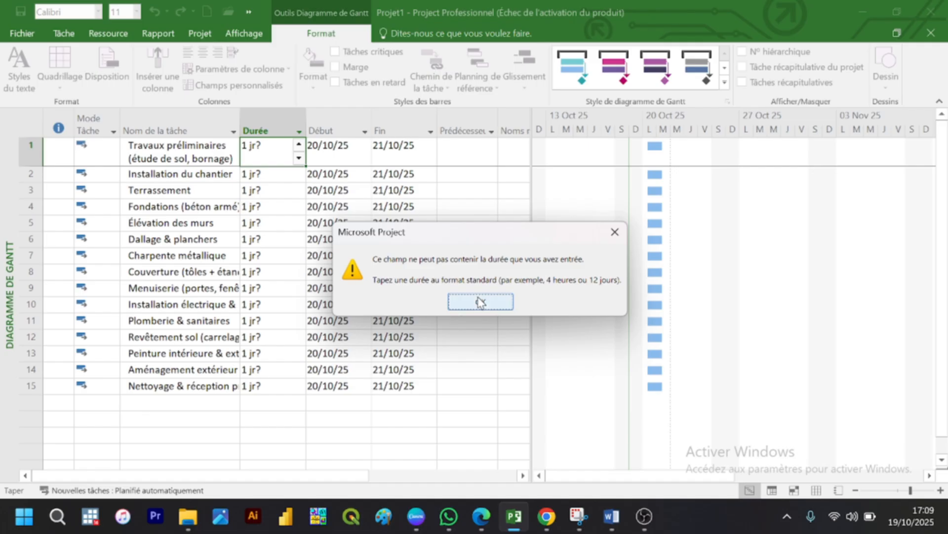
click(480, 301)
key(BackSpace)
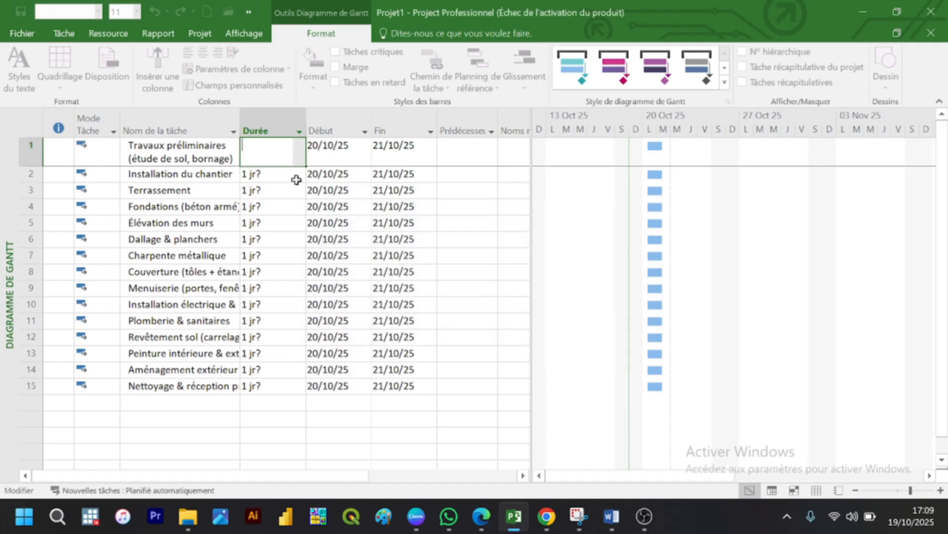
text(2 sm)
key(Return)
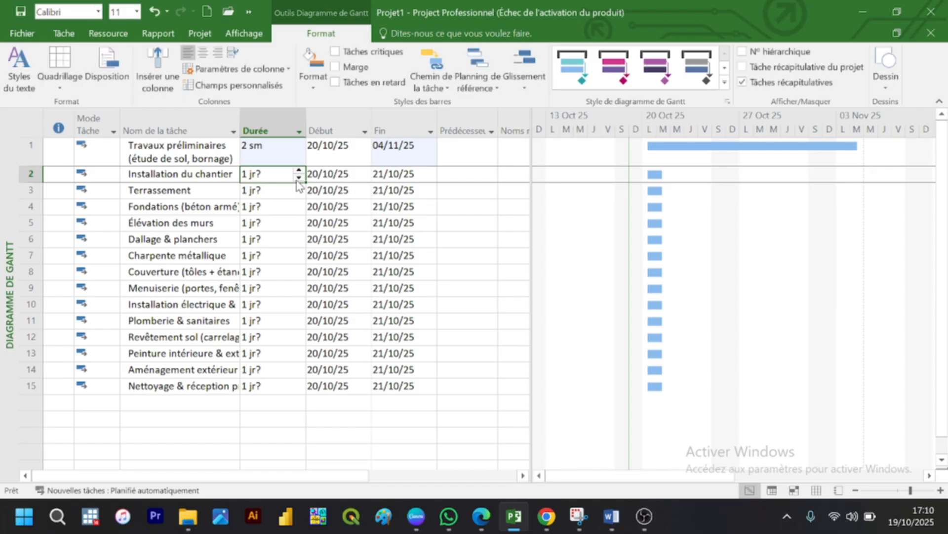
Step: Set the duration of Installation du chantier to 1 sm and of Terrassement to 3 sm
text(1 sm)
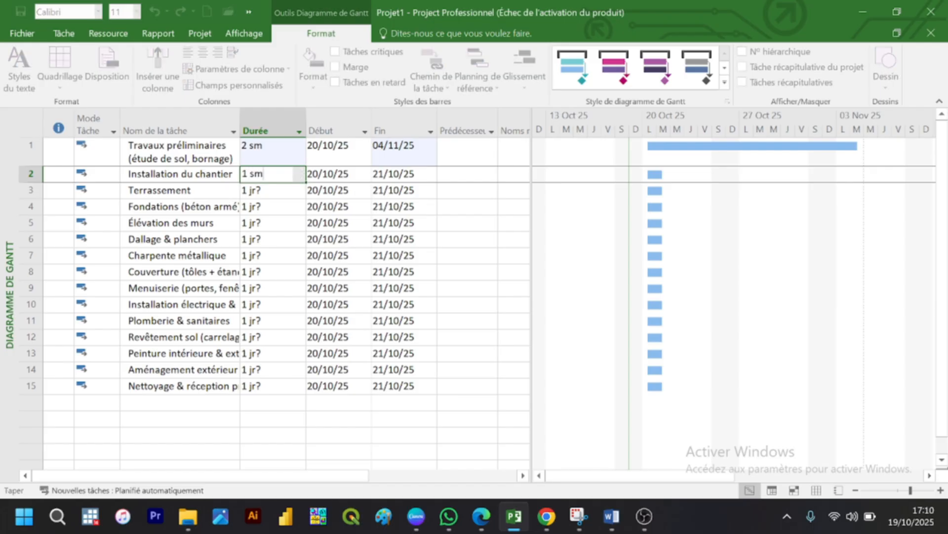
key(Return)
text(3 sm)
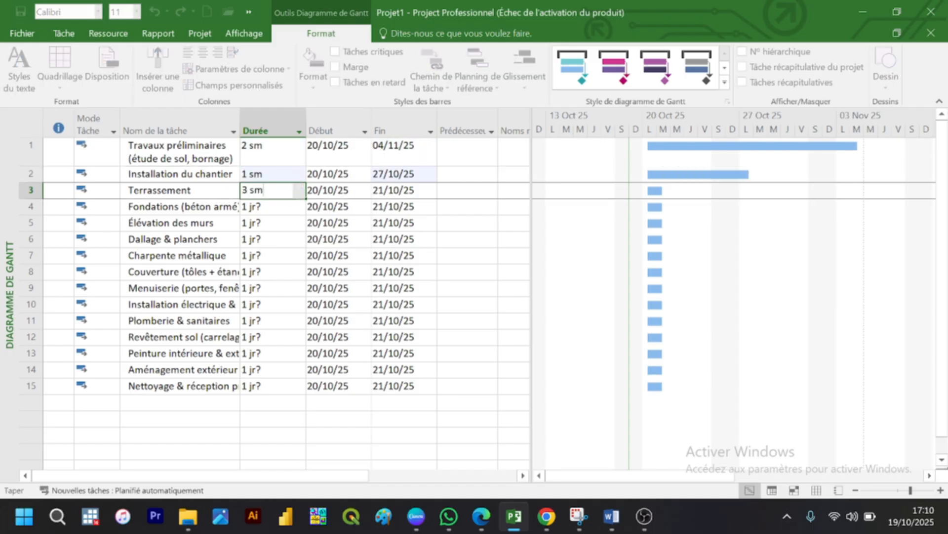
key(Return)
Step: Set the duration of Fondations (béton armé) to 3 sm and of Élévation des murs to 4 sm
key(BackSpace)
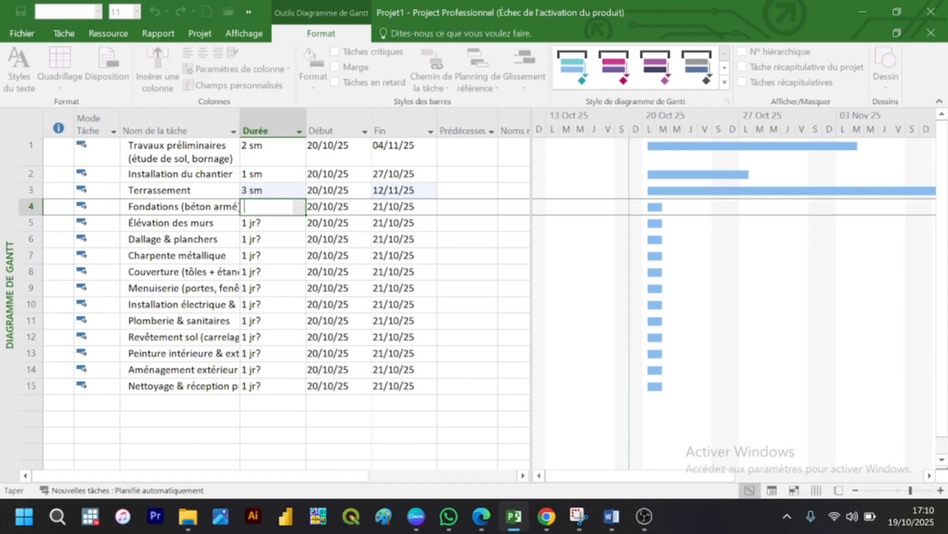
text(3 sm)
key(Return)
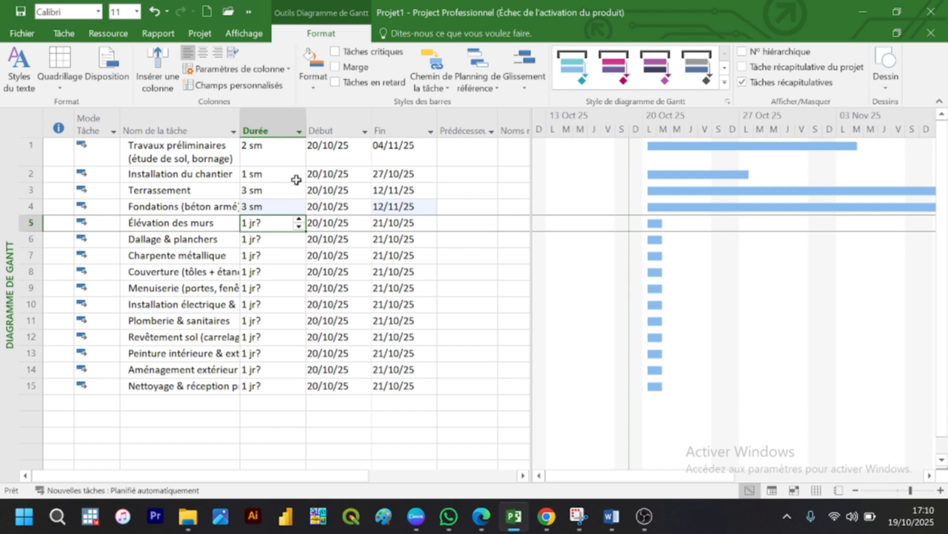
text(4 sm)
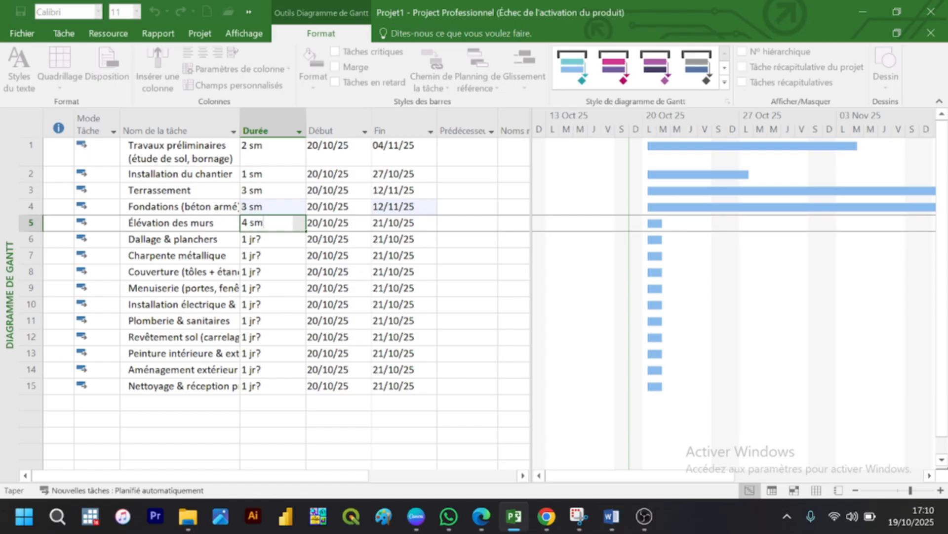
key(Return)
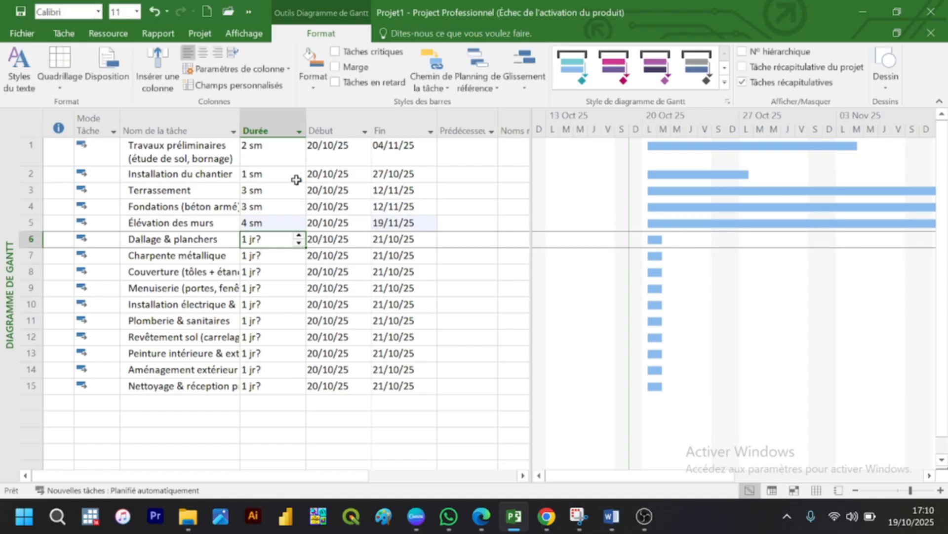
Step: Set the durations of Dallage & planchers and Charpente métallique to 2 sm each
text(2 sm)
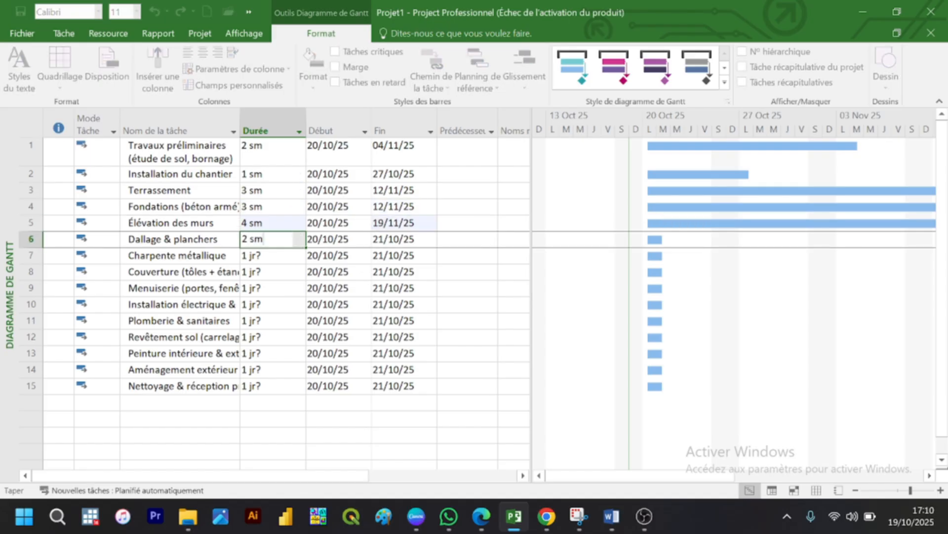
key(Return)
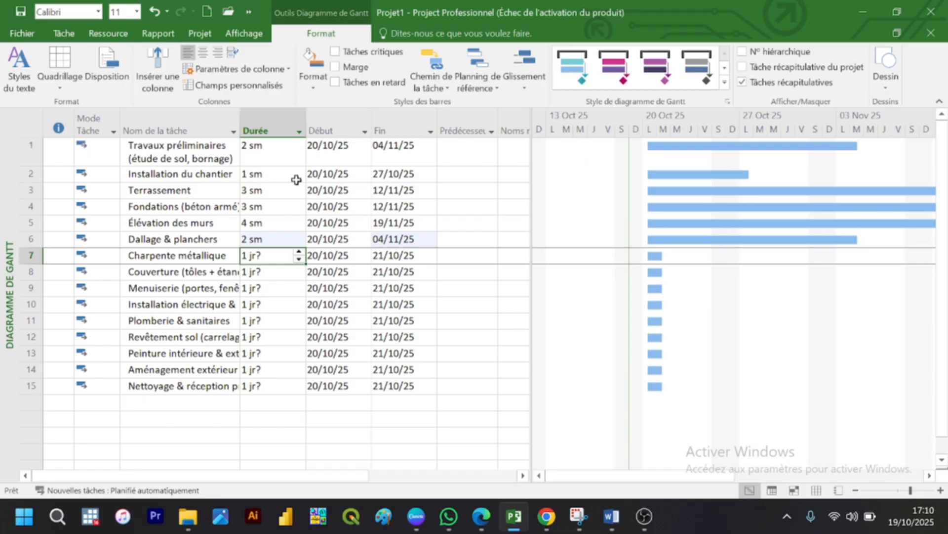
text(2 sm)
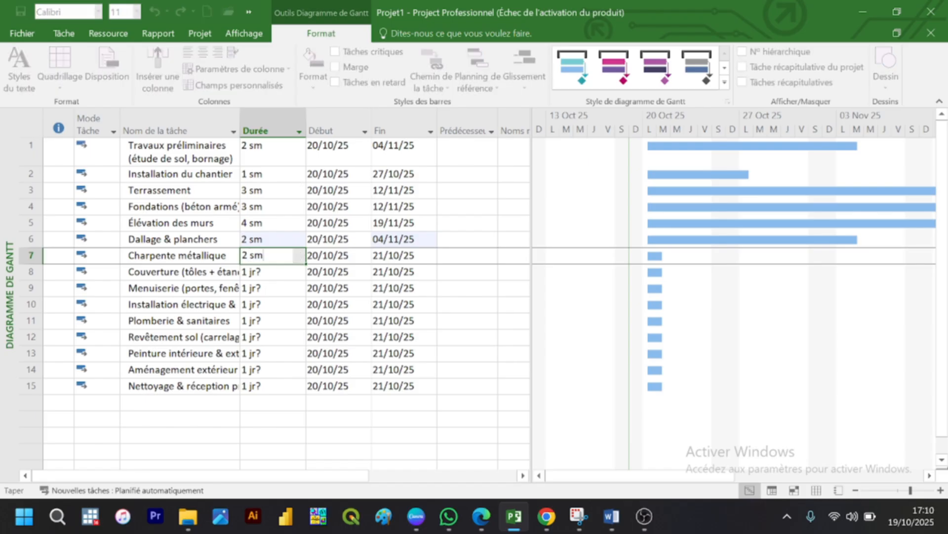
key(Return)
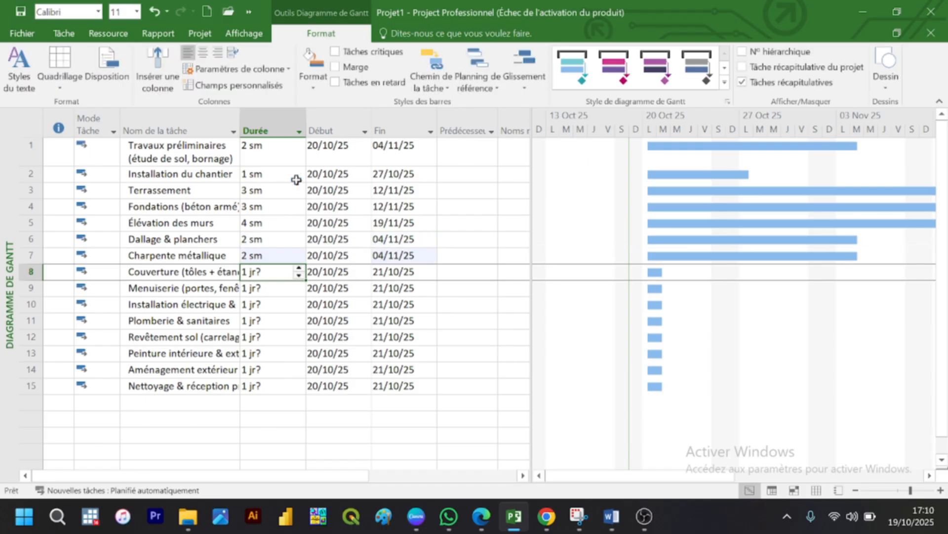
Step: Set the durations of the Couverture and Menuiserie tasks in rows 8 and 9 to 2 sm each
text(2 sm)
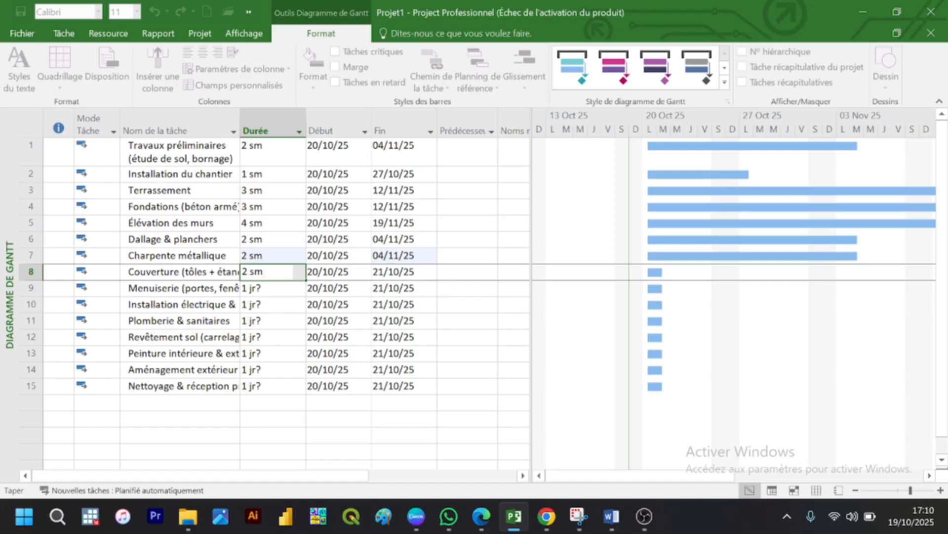
key(Return)
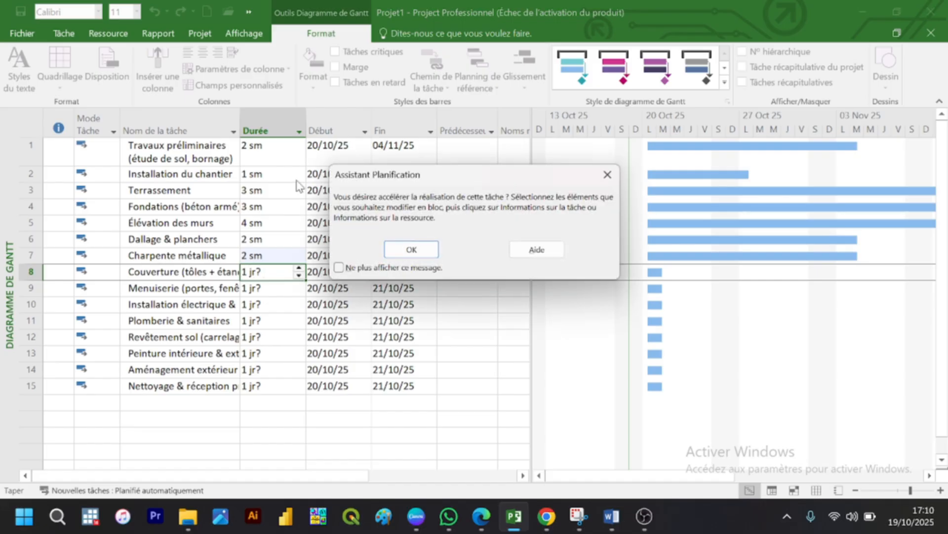
click(413, 250)
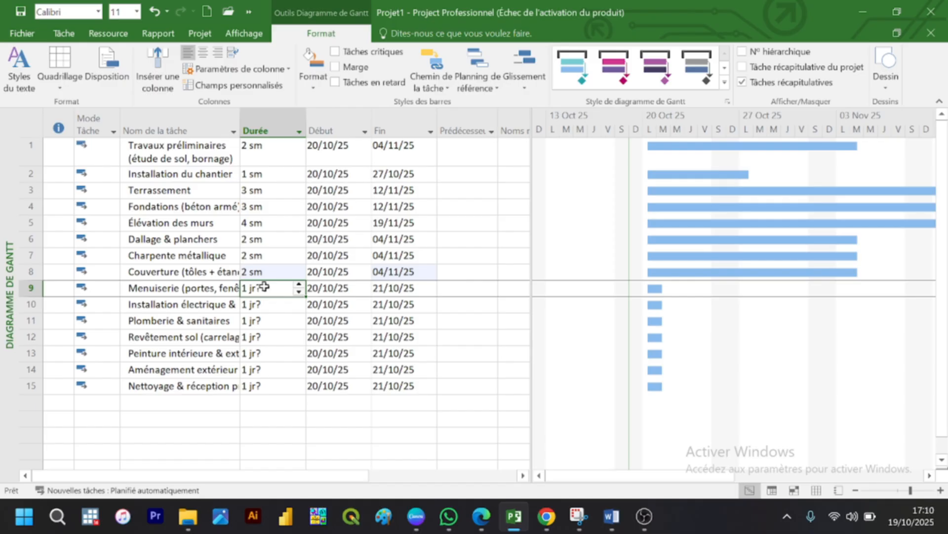
text(2 sm)
key(Return)
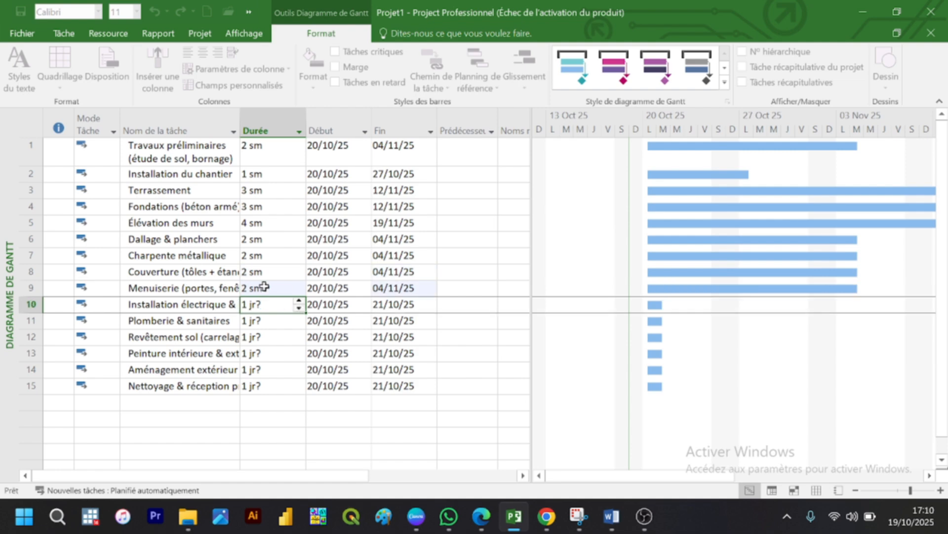
Step: Set the duration of the Installation électrique task to 2 sm and of Plomberie & sanitaires to 3 sm
text(2 s)
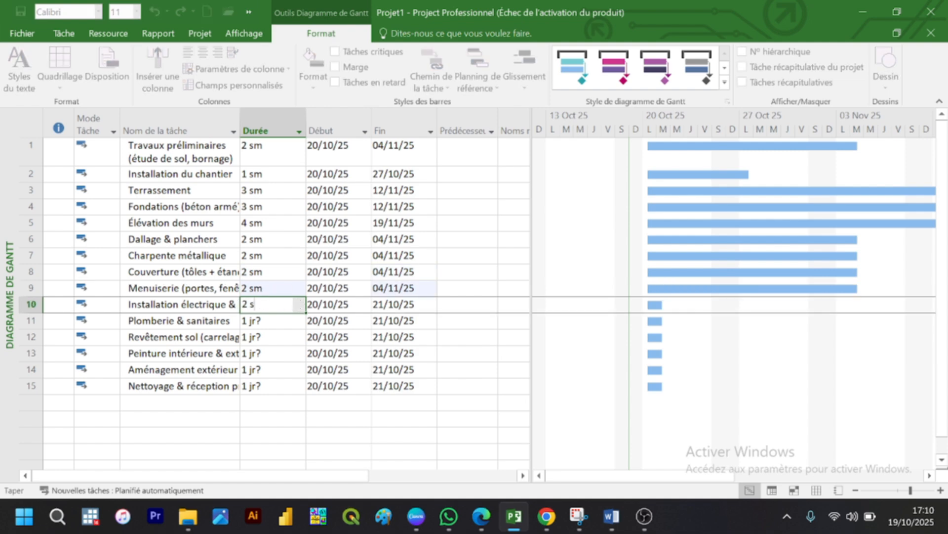
text(m)
key(Return)
text(3)
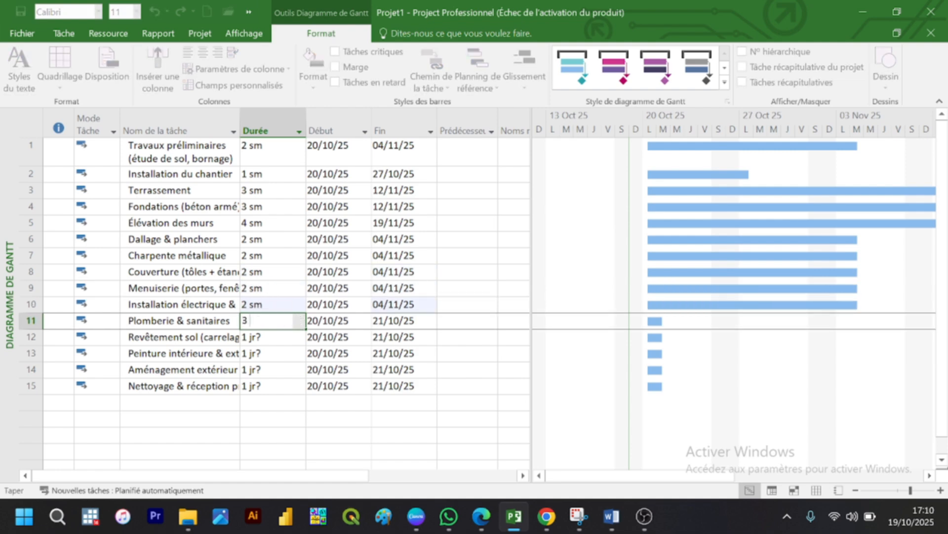
text( sm)
key(Return)
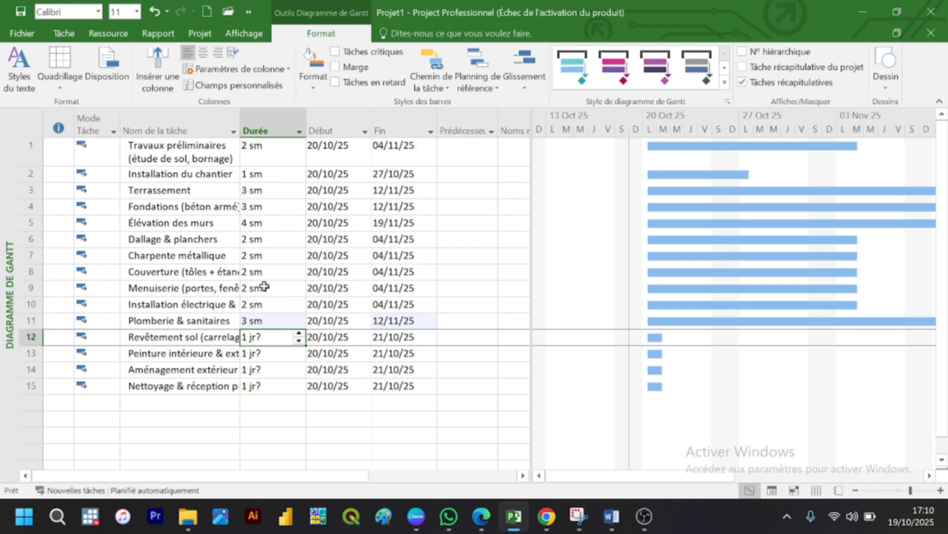
Step: Set the durations of the Revêtement sol and Peinture intérieure tasks in rows 12 and 13 to 2 sm each
text(2 sm)
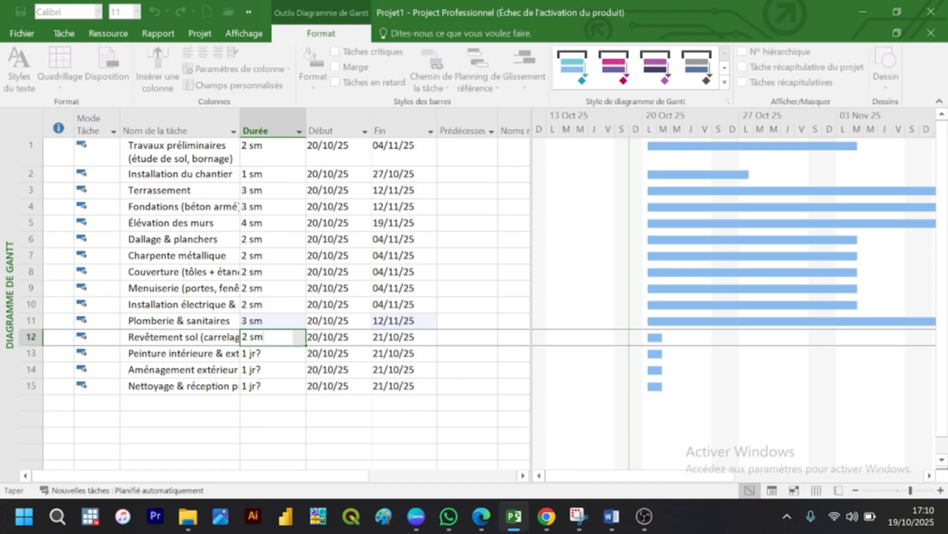
key(Return)
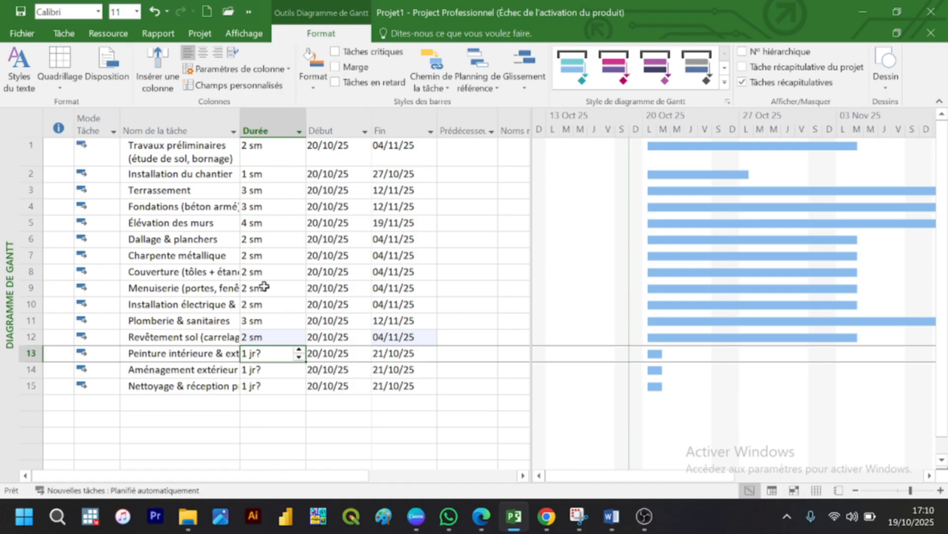
text(2 sm)
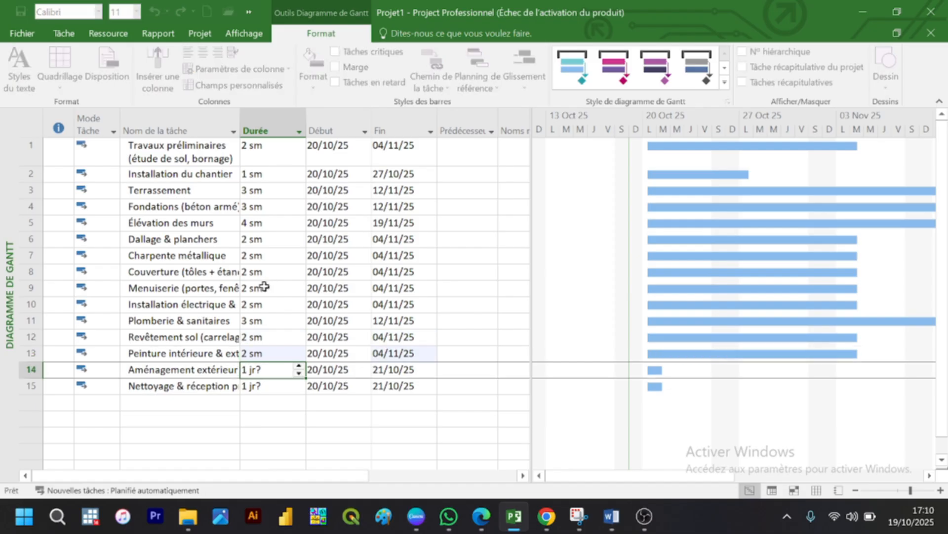
key(Return)
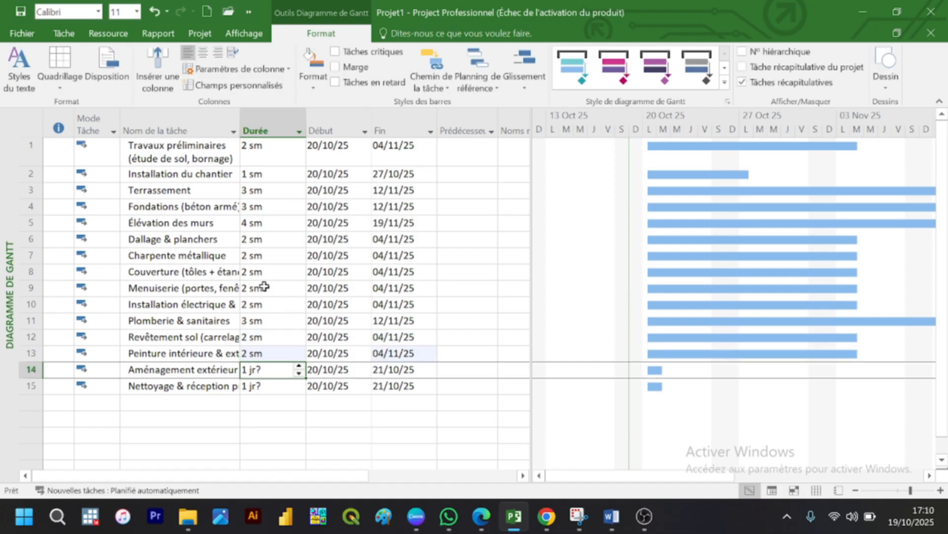
Step: Set the durations of the Aménagement extérieur and Nettoyage & réception tasks in rows 14 and 15 to 3 sm each
text(3 sm)
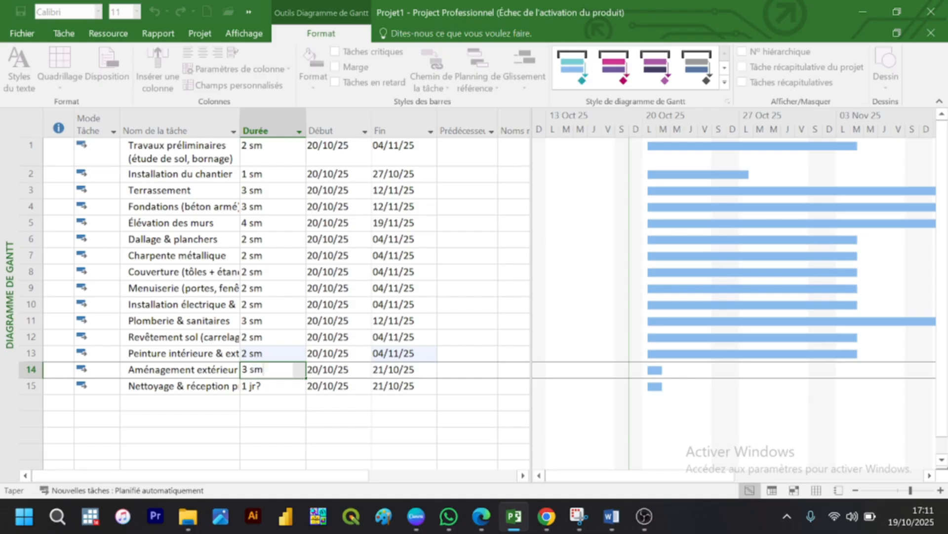
key(Return)
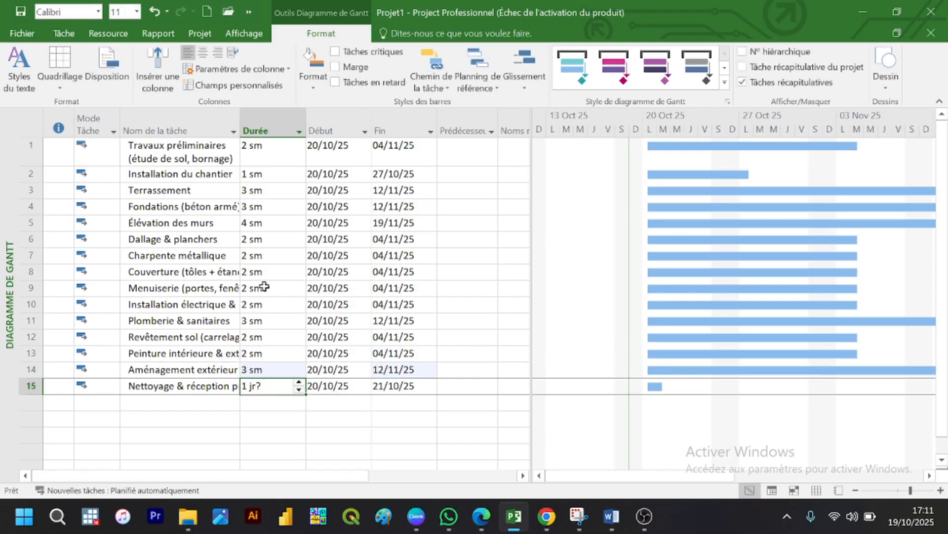
text(3)
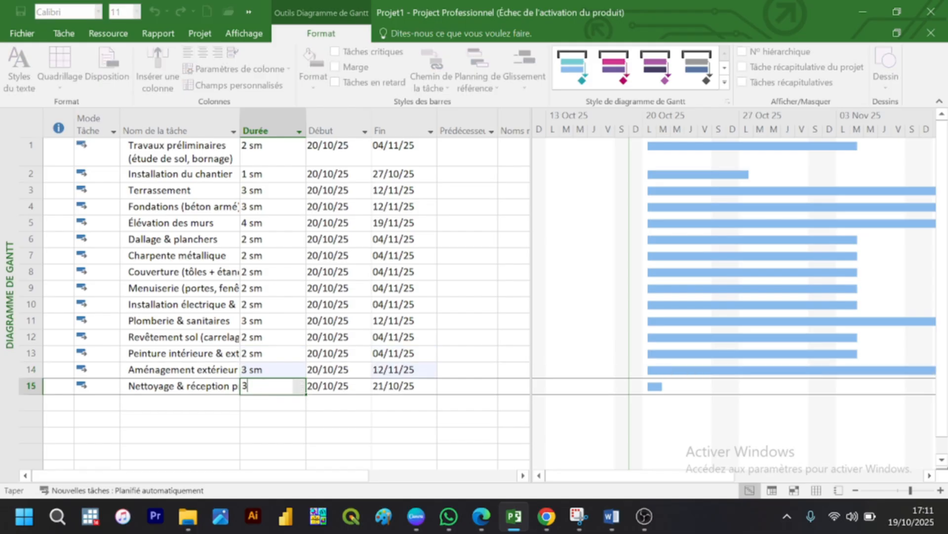
text( sm)
Step: Set the duration of the Installation électrique task to 3 sm and of Plomberie & sanitaires to 2 sm
click(264, 305)
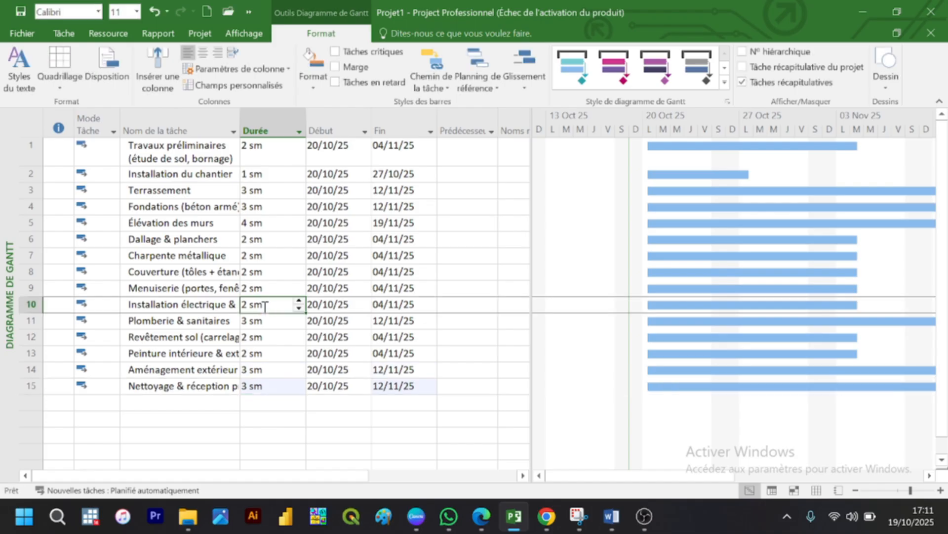
text(3)
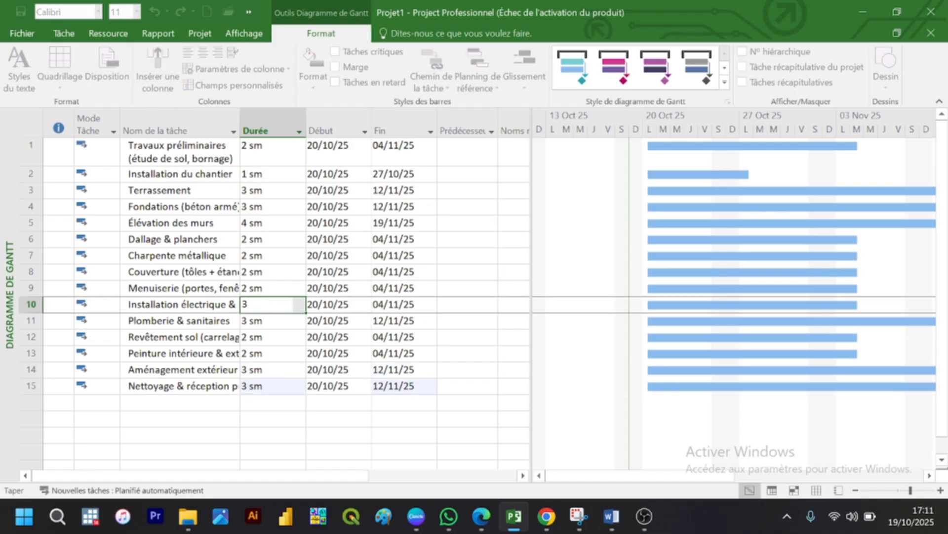
text( sm)
key(Return)
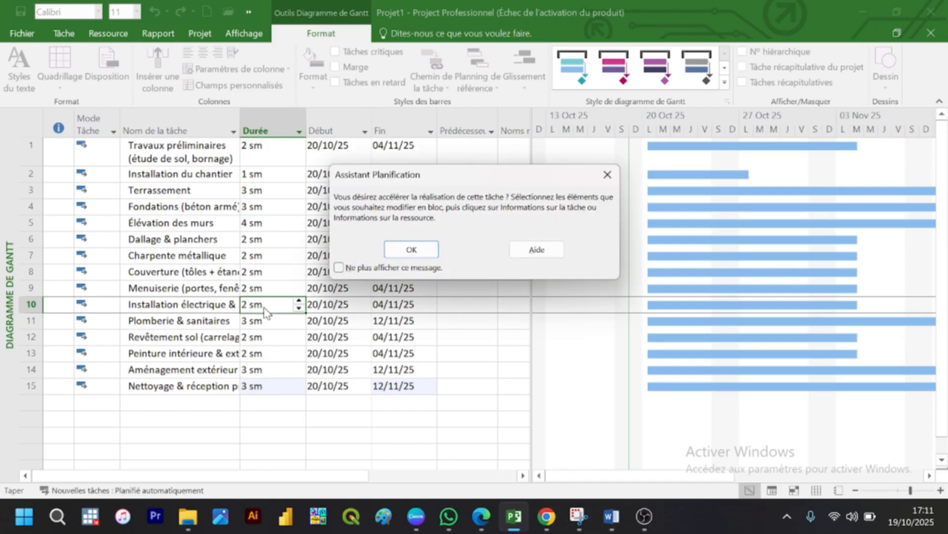
click(408, 249)
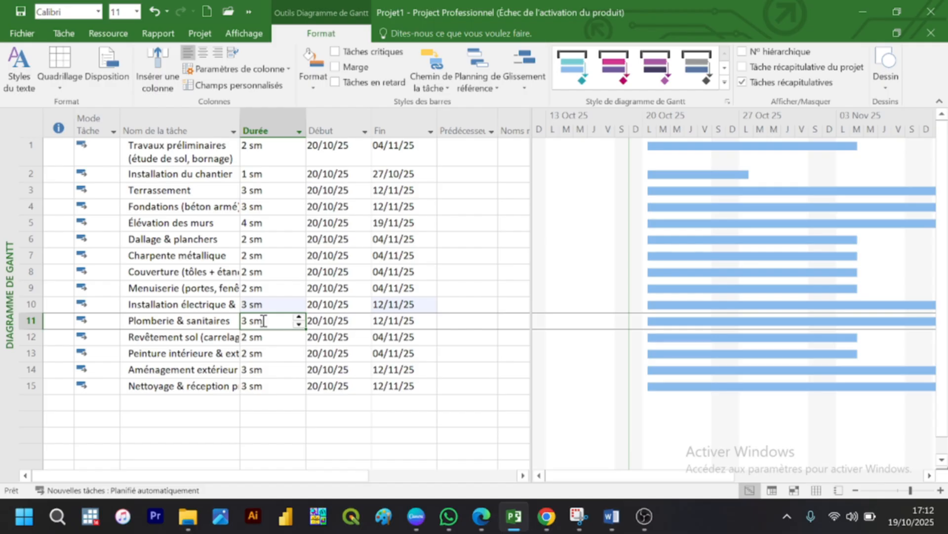
text(2)
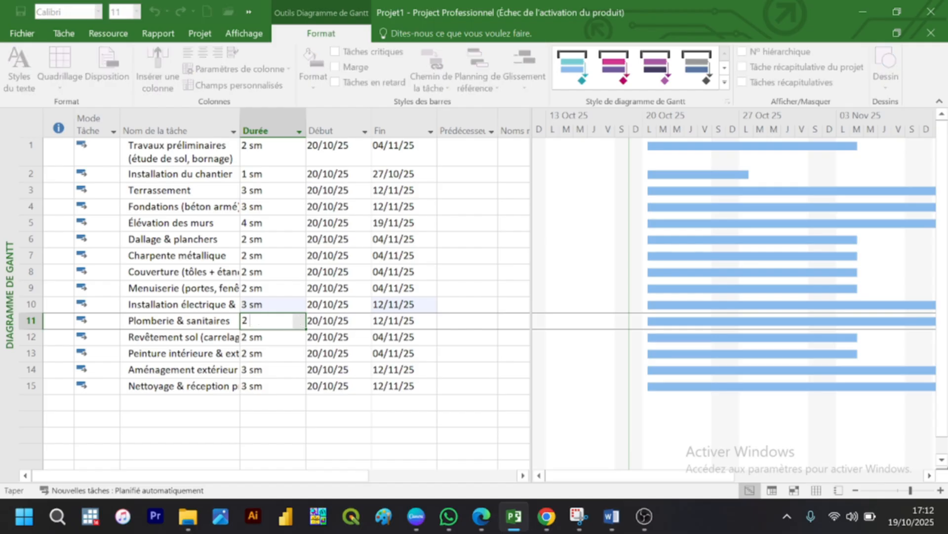
text( sm)
key(Return)
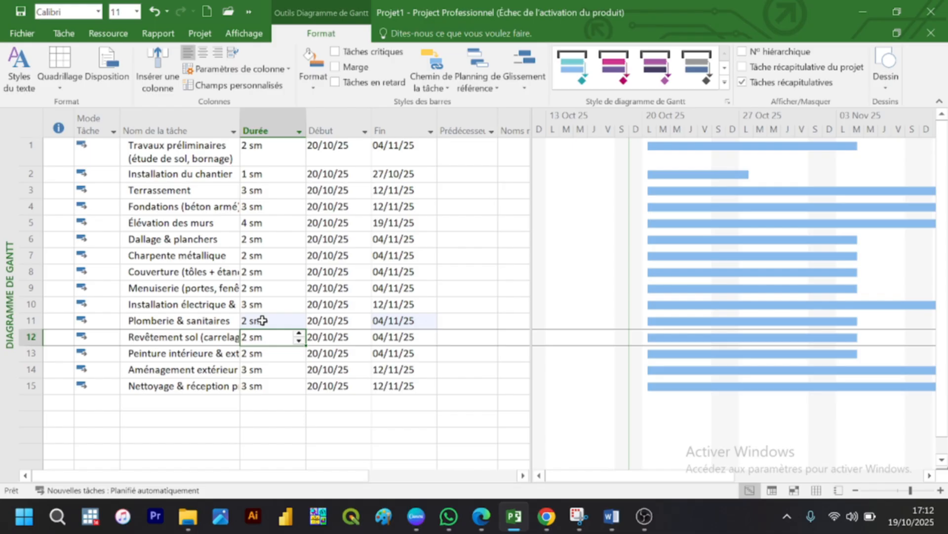
Step: Set the duration of the Peinture intérieure task to 3 sm and of Nettoyage & réception to 1 sm
click(257, 358)
text(3)
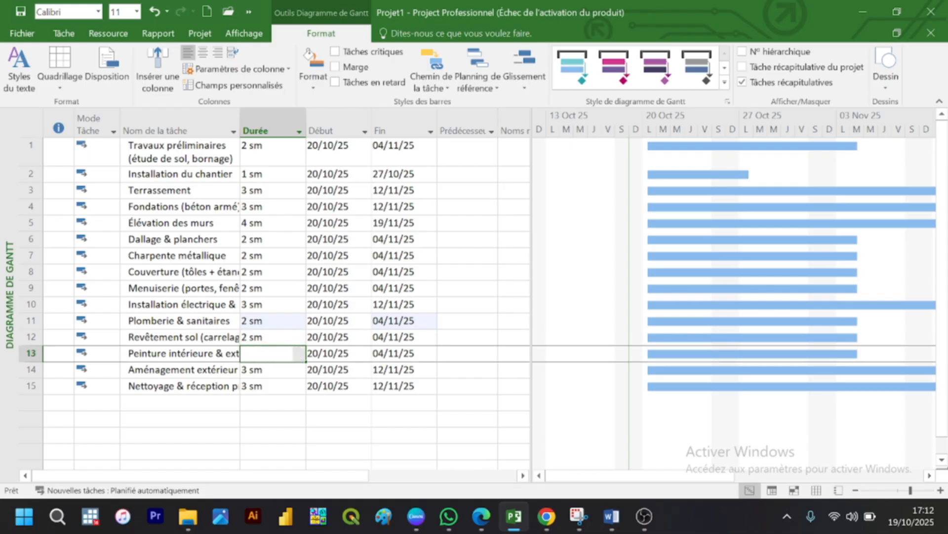
text( sm)
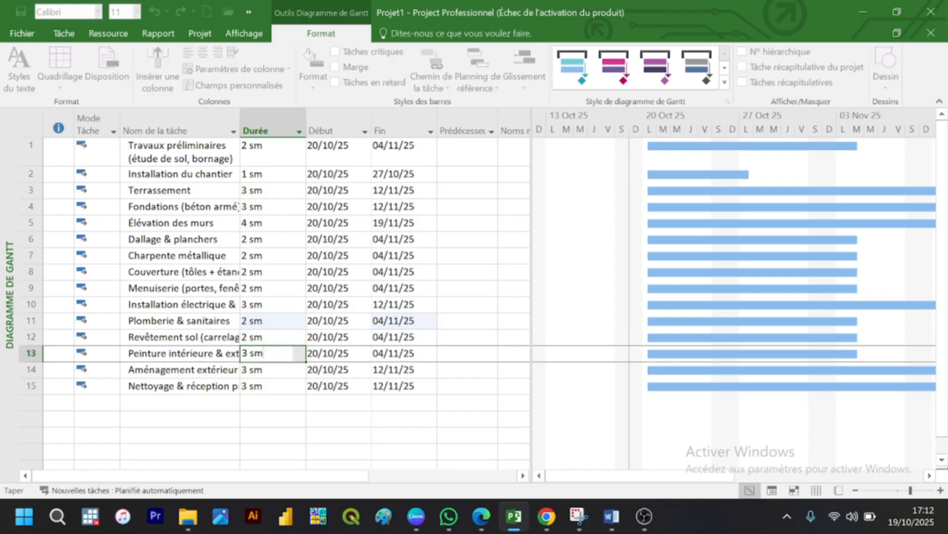
key(Return)
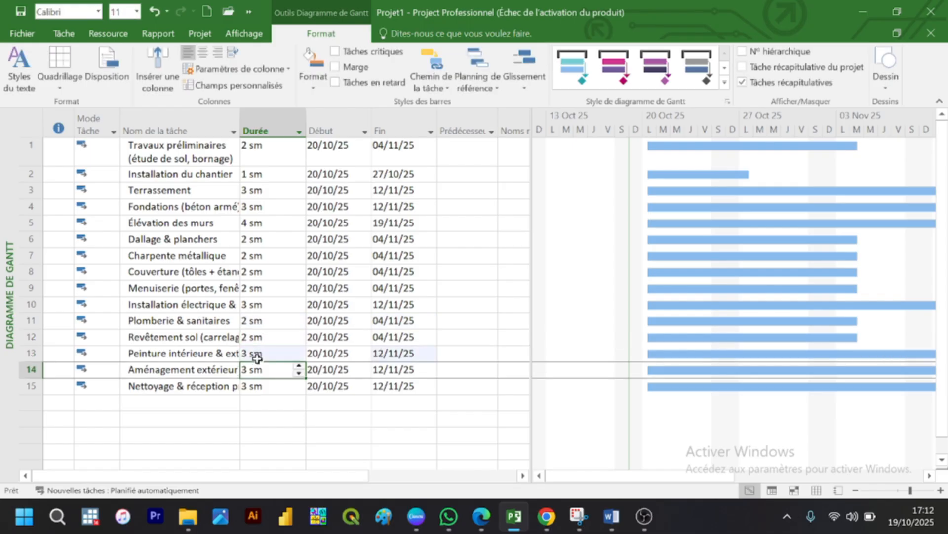
click(248, 388)
text(1)
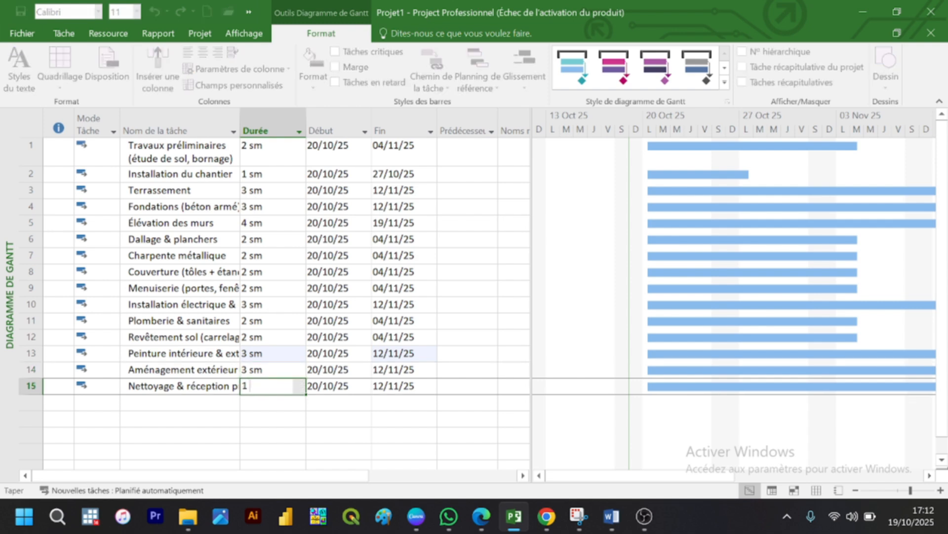
text(m)
key(Return)
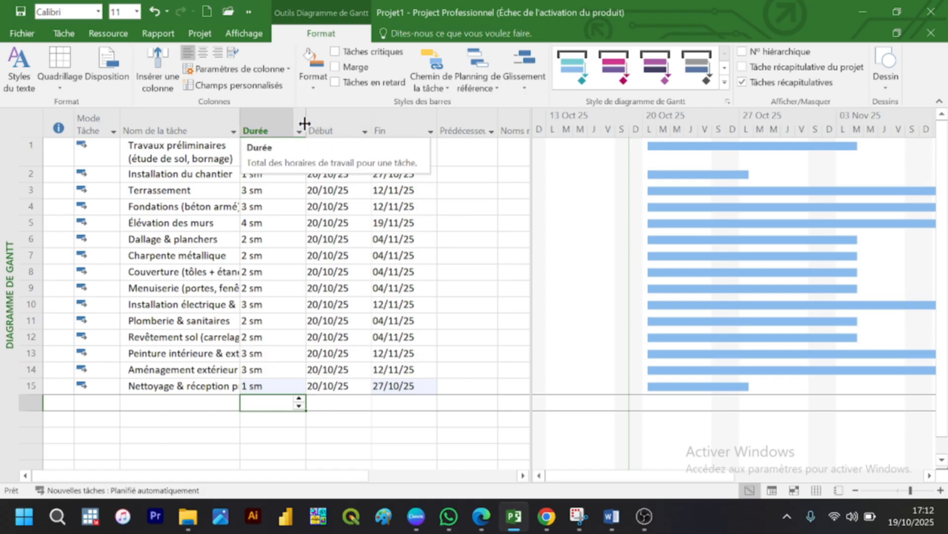
Step: Narrow the Durée column, and enter predecessor 1 for Installation du chantier and predecessor 2 for Terrassement
drag(306, 122, 266, 119)
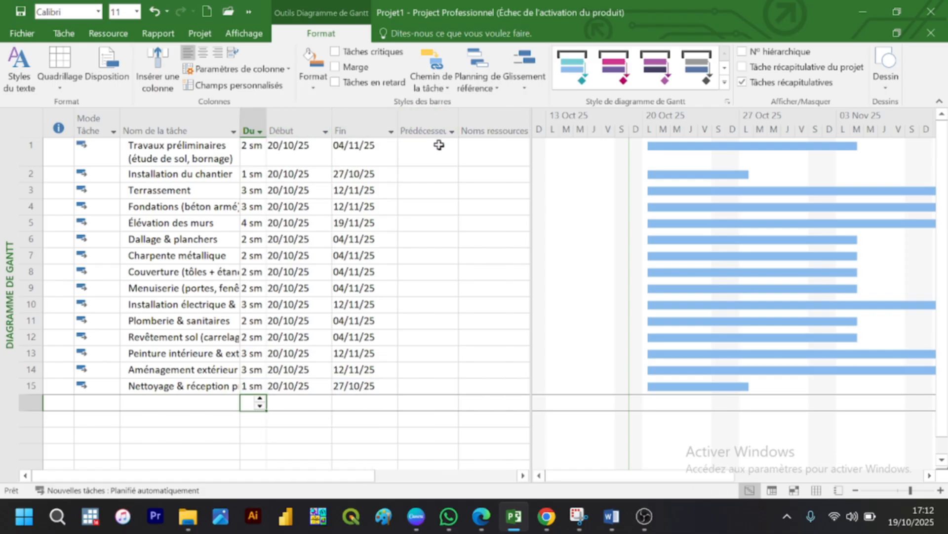
click(422, 176)
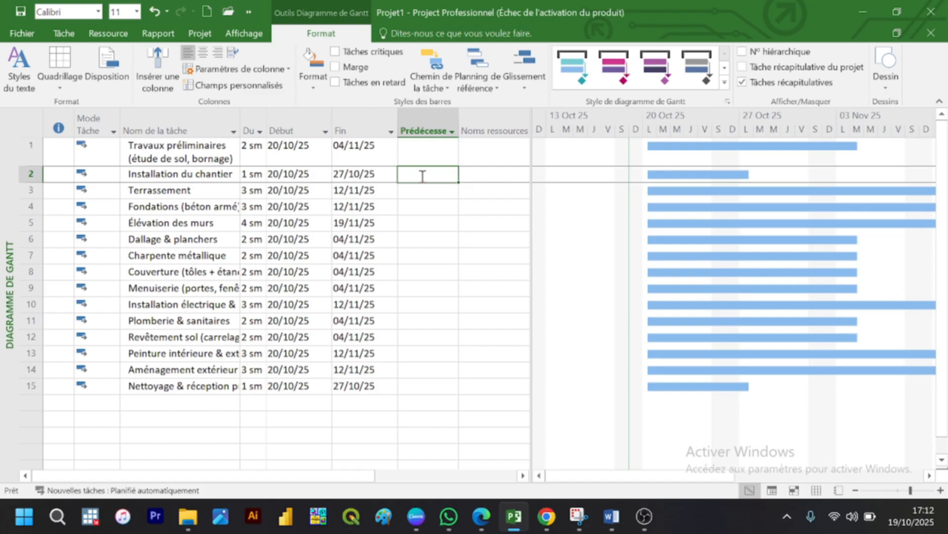
text(1)
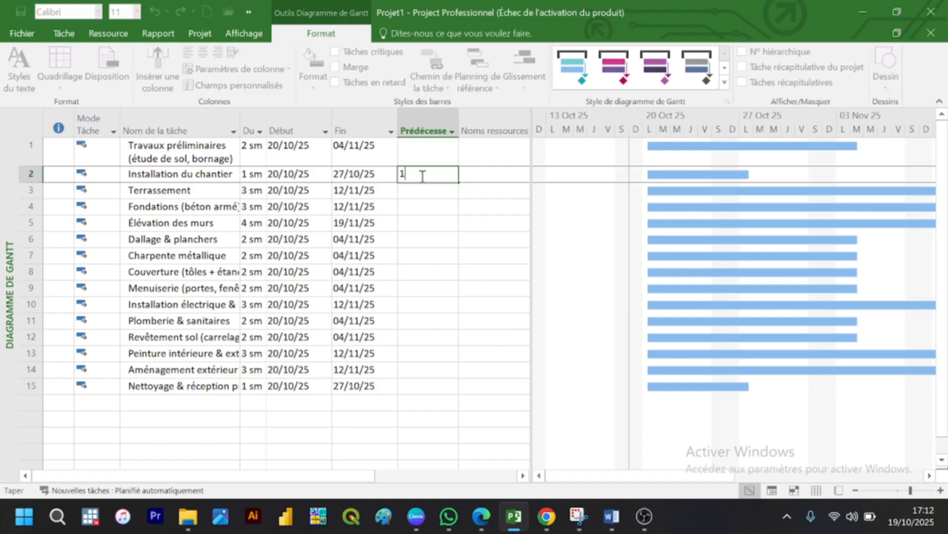
key(Return)
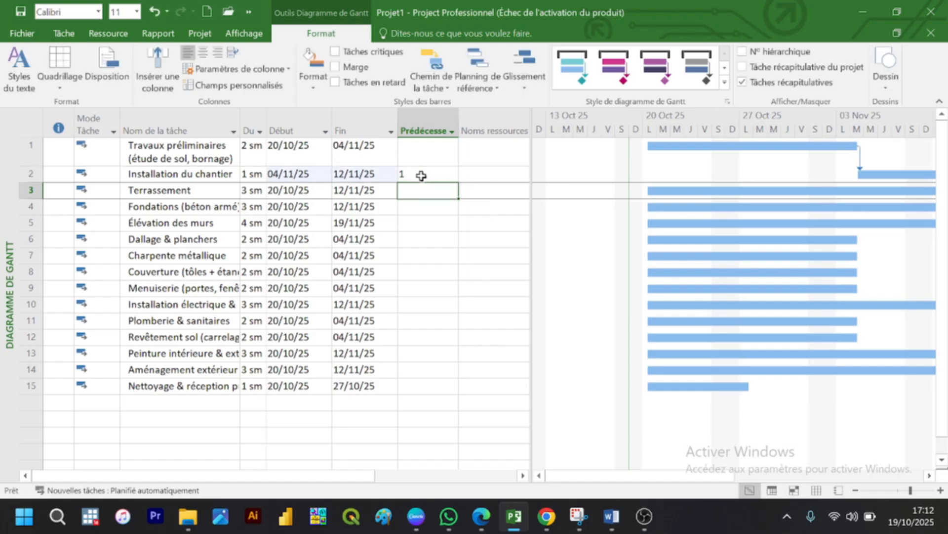
text(2)
key(Return)
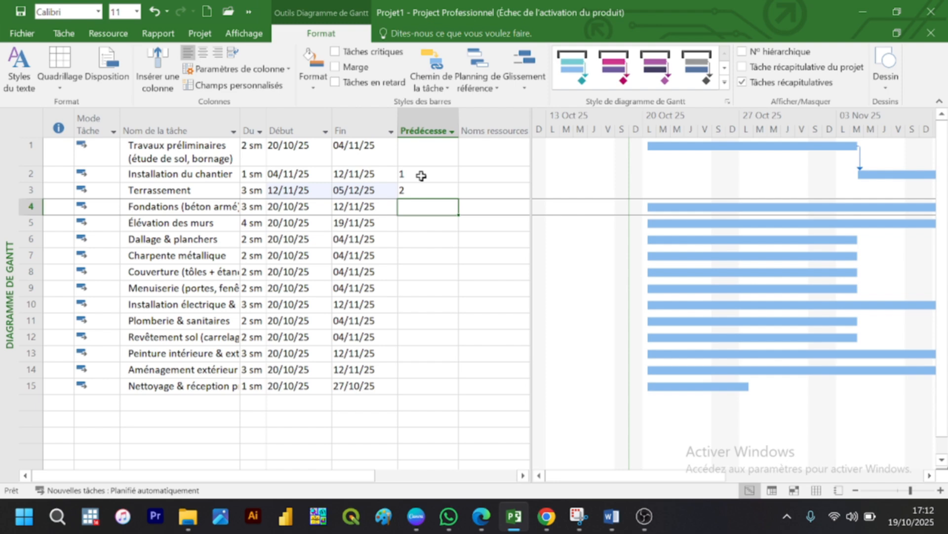
Step: Enter predecessor 3 for the Fondations task, 4 for Élévation des murs and 5 for Dallage & planchers
text(3)
key(Return)
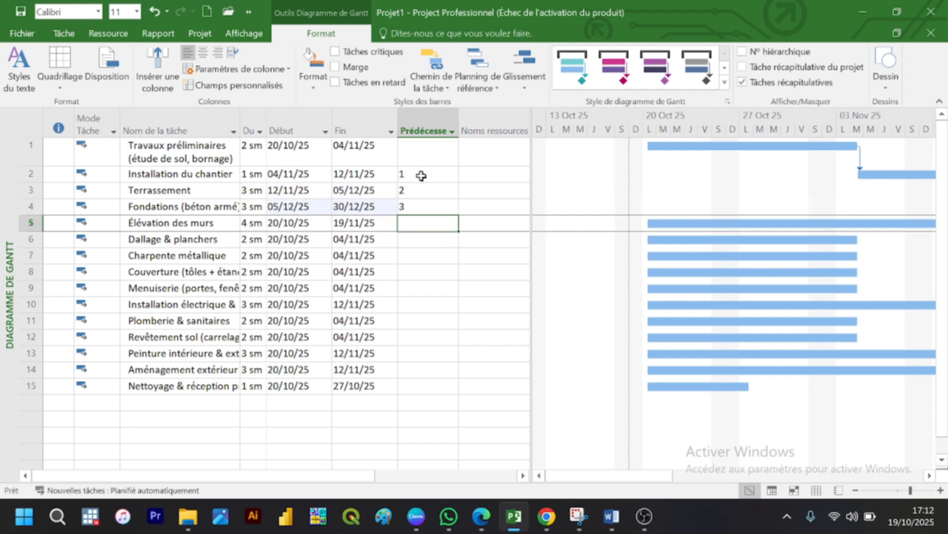
text(4)
key(Return)
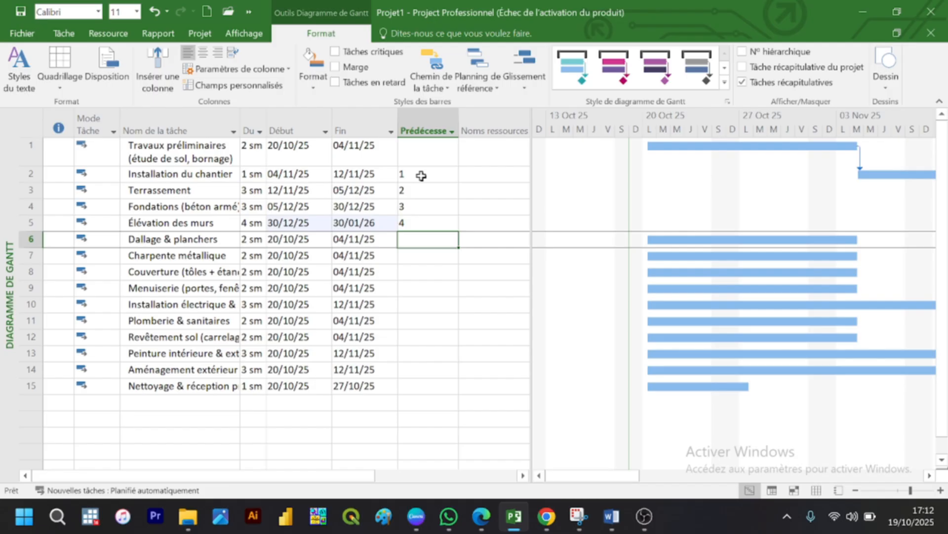
text(5)
key(Return)
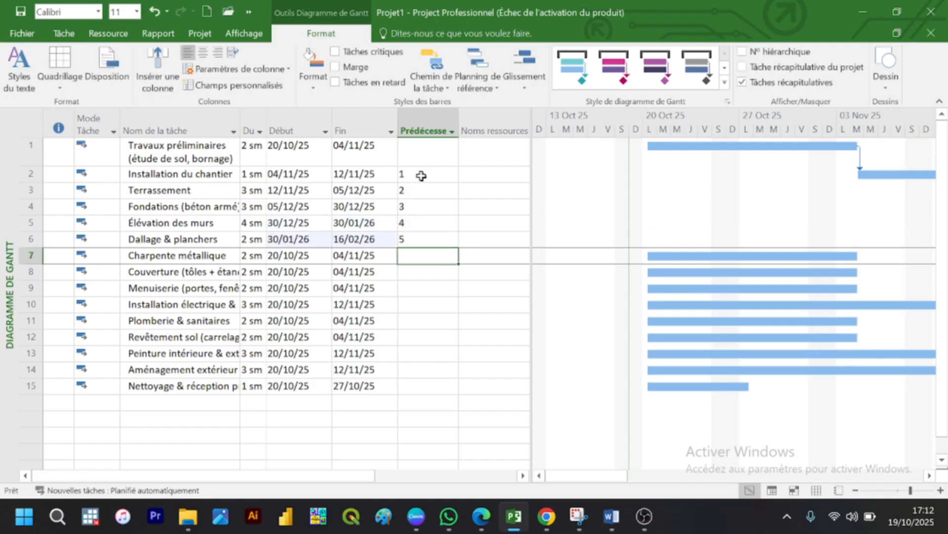
Step: Enter predecessor 5 for the Charpente métallique task, 7 for Couverture and 6 for Menuiserie
text(5)
key(Return)
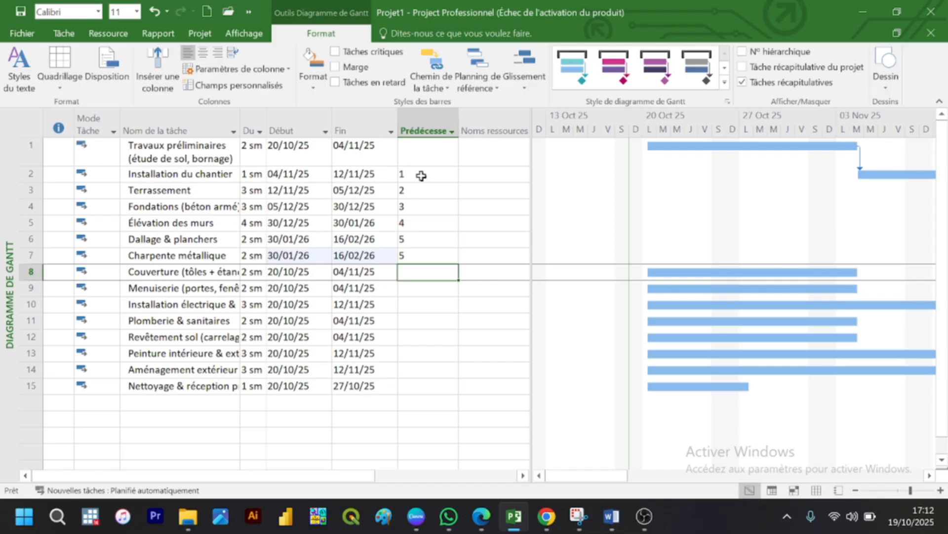
text(7)
key(Return)
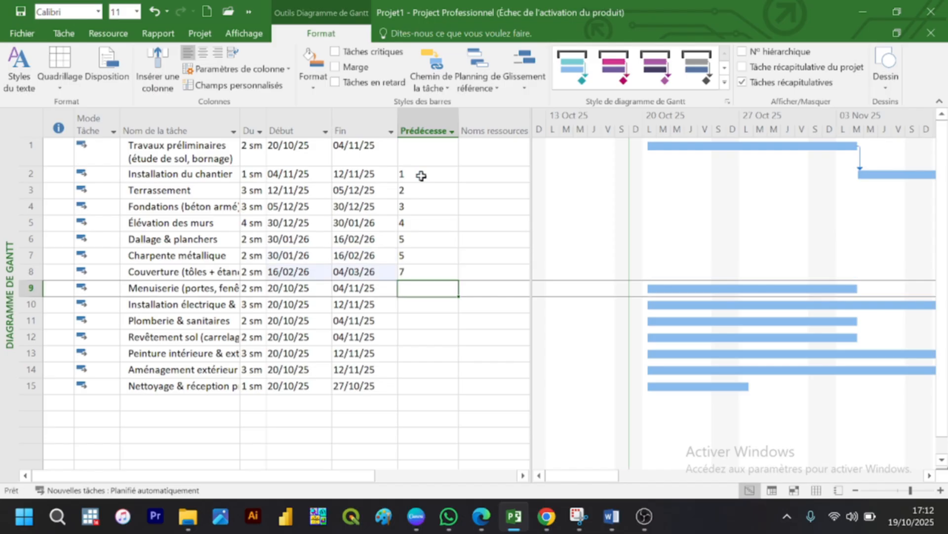
text(6)
key(Return)
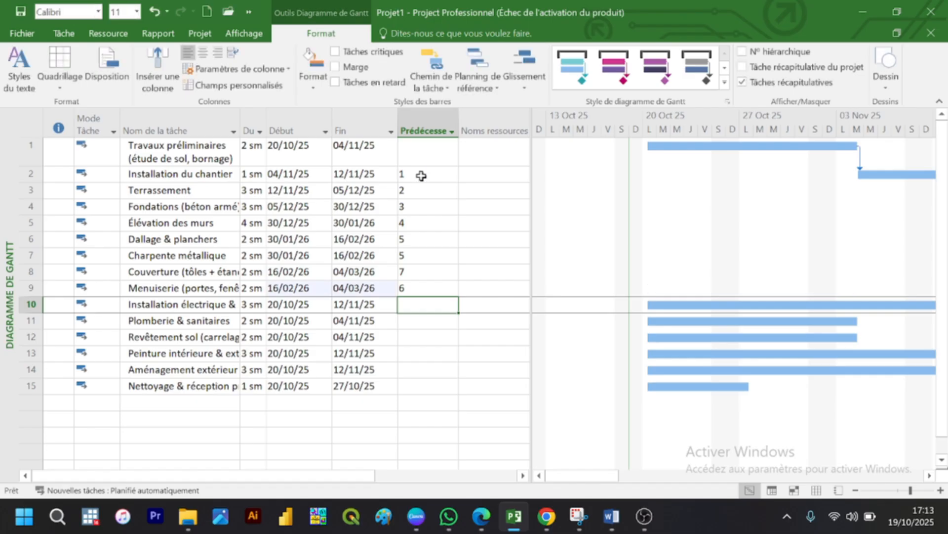
Step: Set the predecessors of both the Installation électrique and Plomberie & sanitaires tasks to 6;8
text(6)
key(Return)
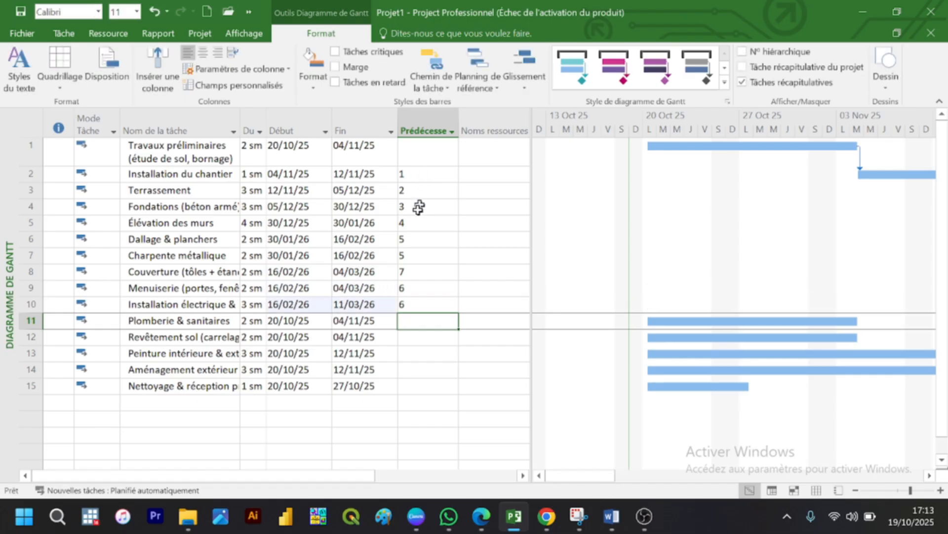
click(422, 299)
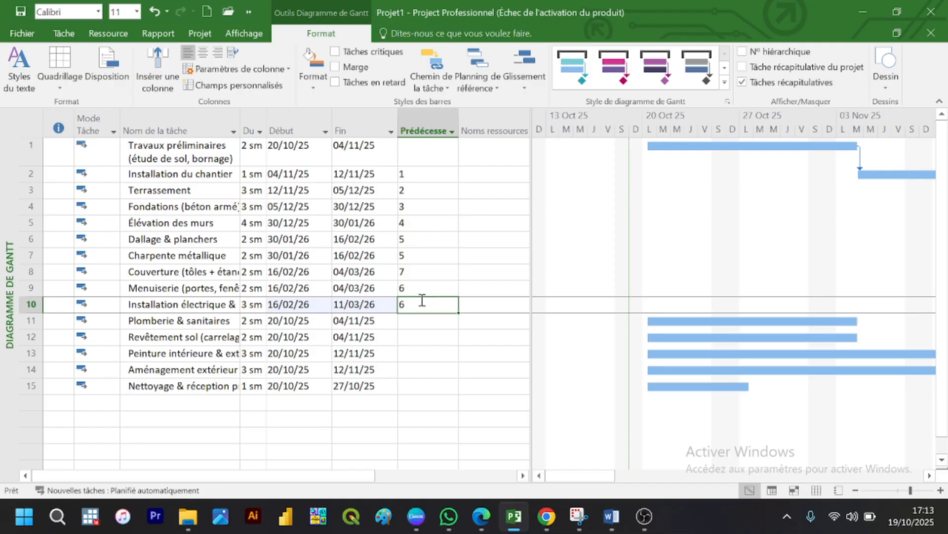
click(422, 300)
text(;8)
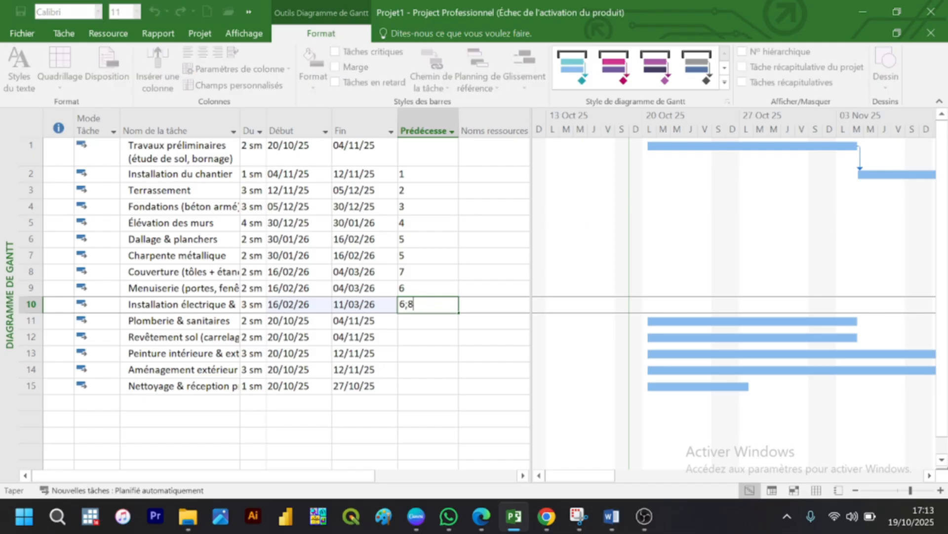
key(Return)
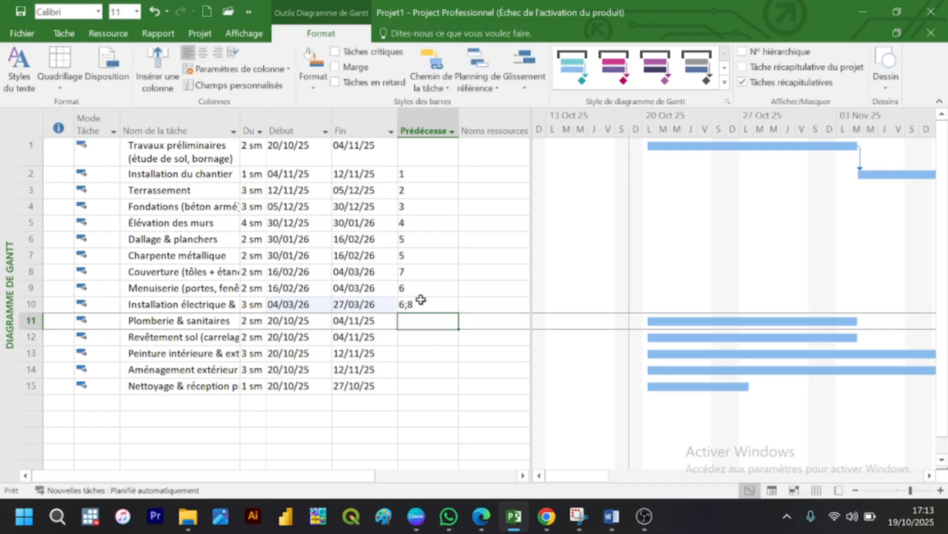
text(6;8)
key(Return)
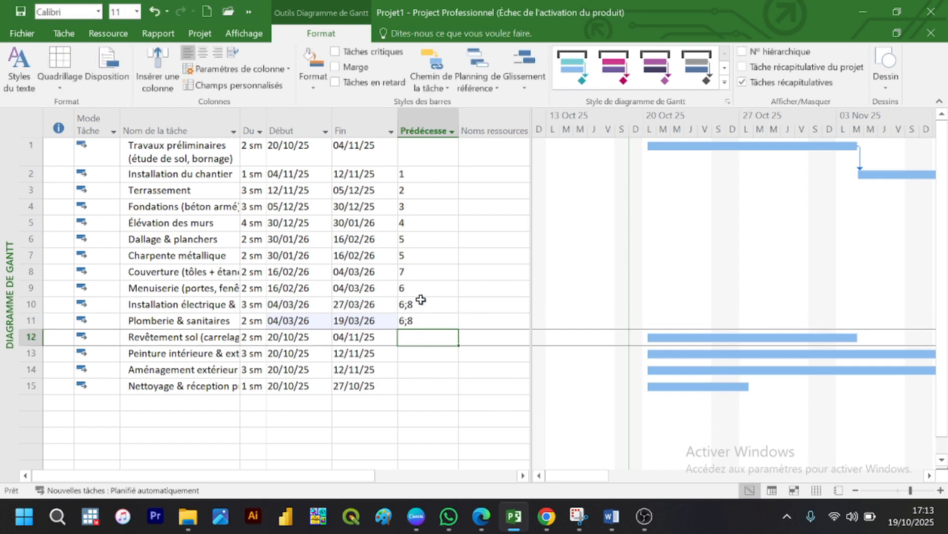
Step: Enter predecessors 9;11 for the Revêtement sol task and predecessor 12 for Peinture intérieure
text(9;11)
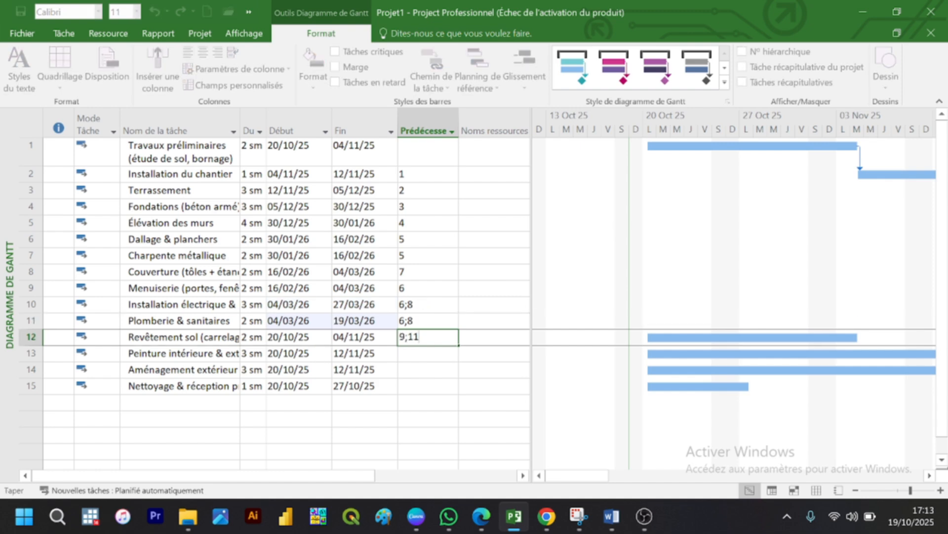
key(Return)
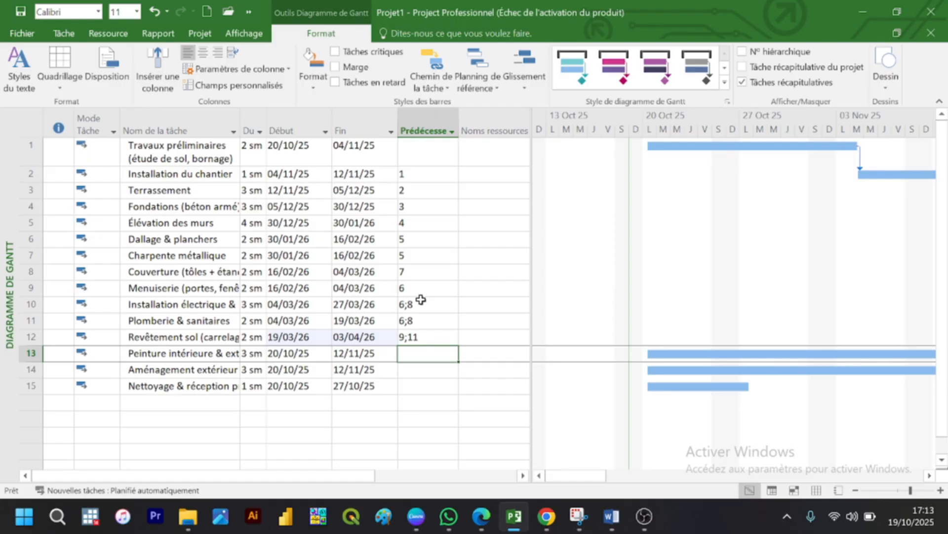
text(12)
key(Return)
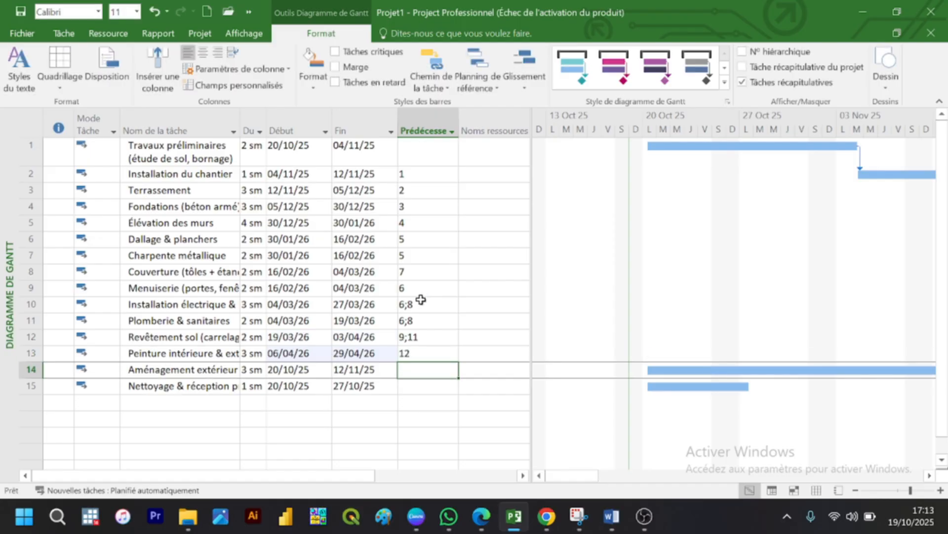
Step: Enter predecessors 8;11 for the Aménagement extérieur task and 13;14 for Nettoyage & réception
text(8)
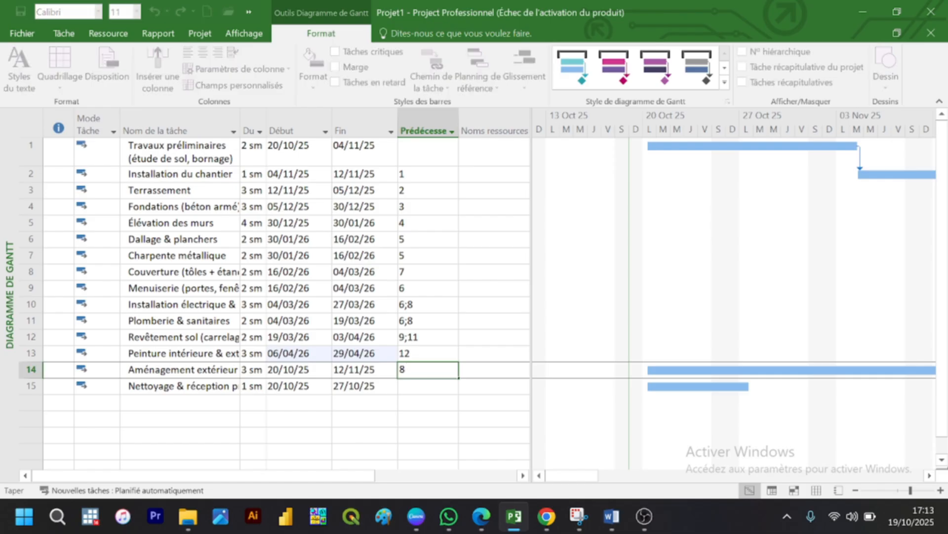
text(;11)
key(Return)
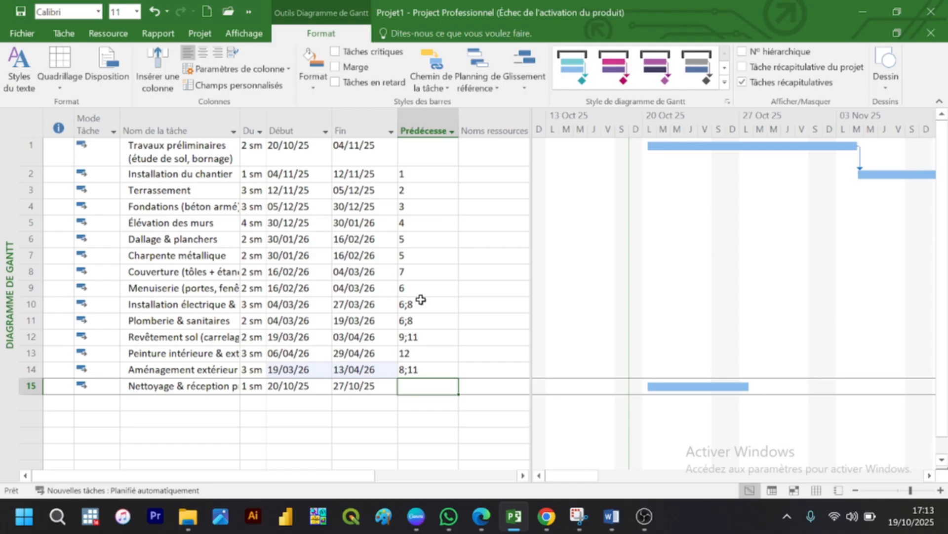
text(13)
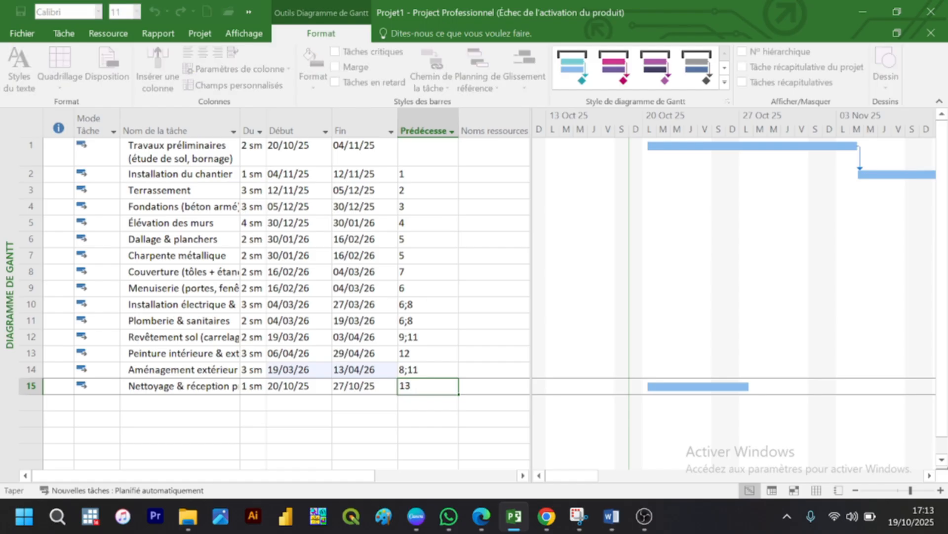
text(;14)
key(Return)
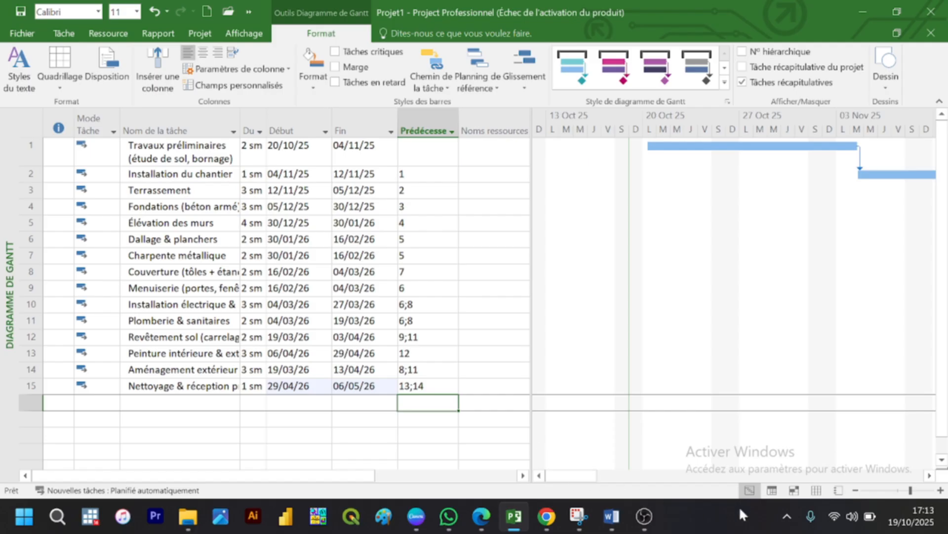
Step: Zoom the Gantt chart's timescale out to years and quarters to view the whole linked schedule
click(853, 493)
click(853, 492)
click(853, 492)
click(853, 492)
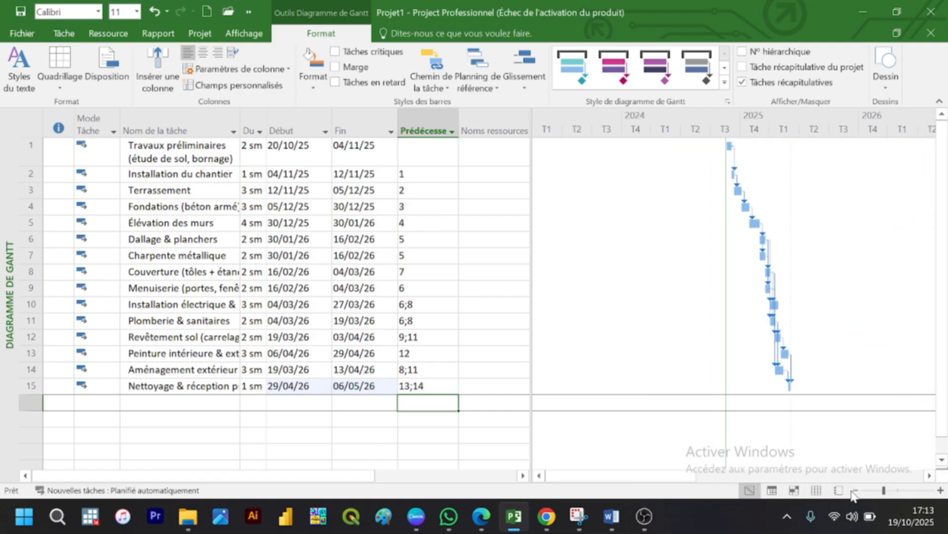
Step: Zoom the Gantt timescale in to quarters and months around the task bars, and switch to the Tableau des ressources view
click(940, 491)
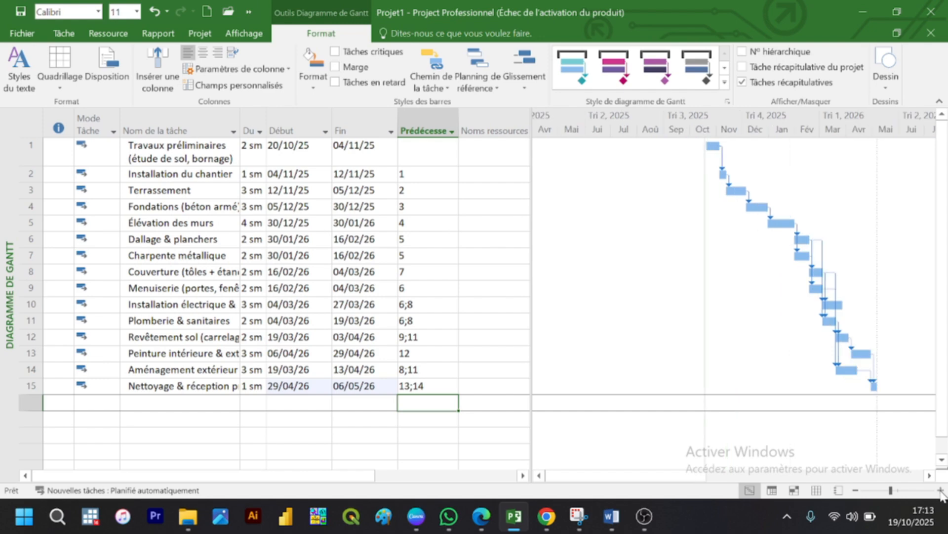
drag(686, 476, 735, 482)
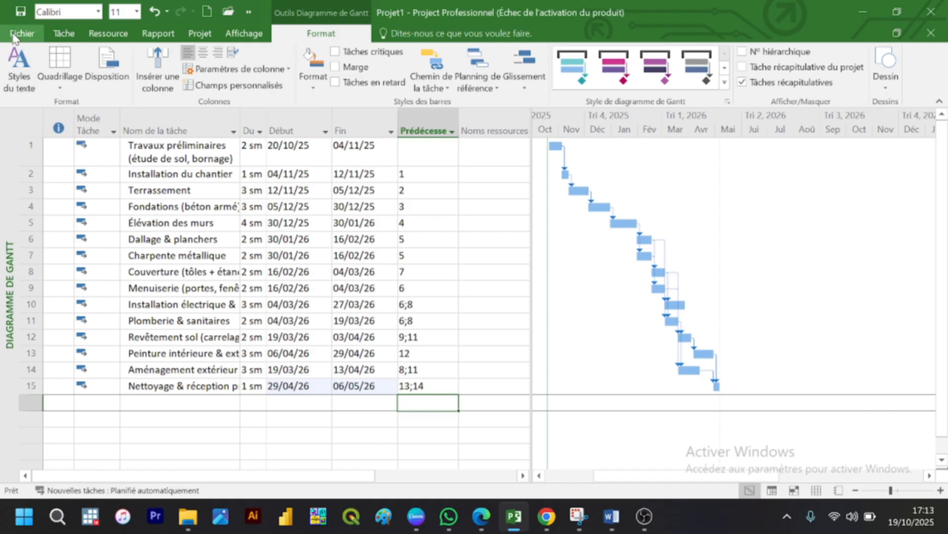
click(63, 33)
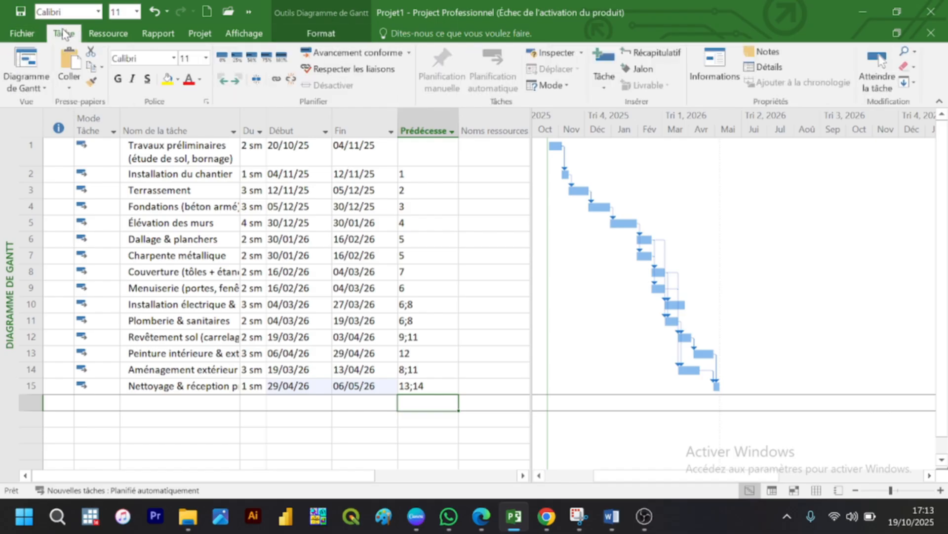
click(44, 82)
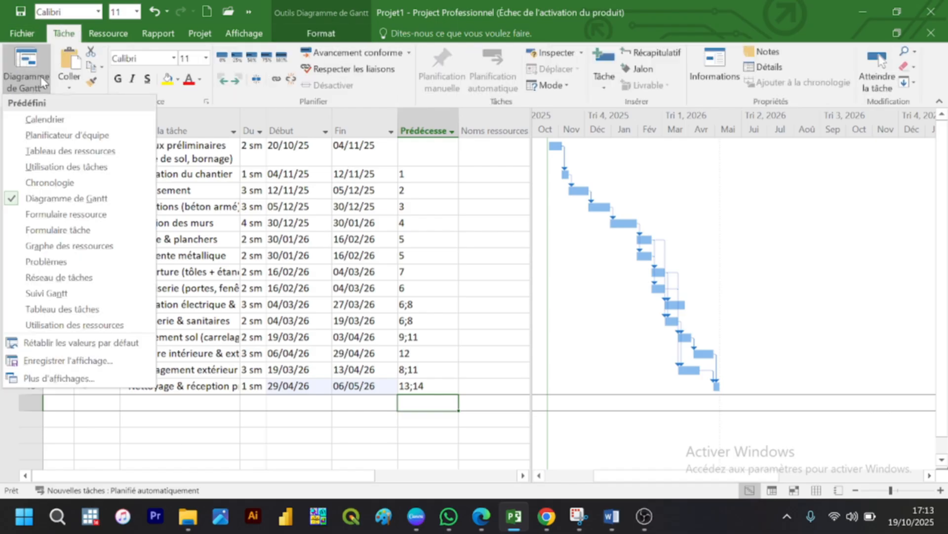
click(56, 151)
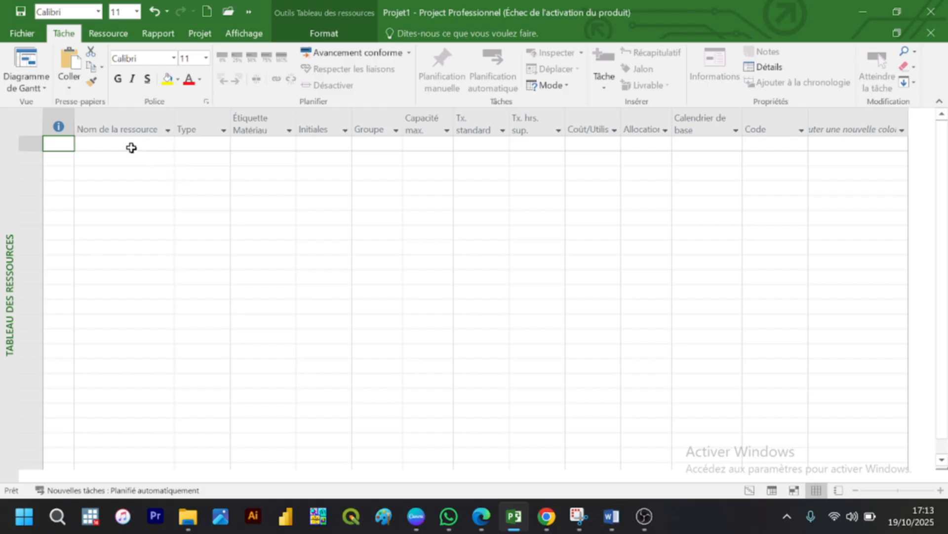
Step: Add three resources to the resource sheet: Chef de chantier, Ouvrier and Manoeuvre
click(132, 147)
text(Ch)
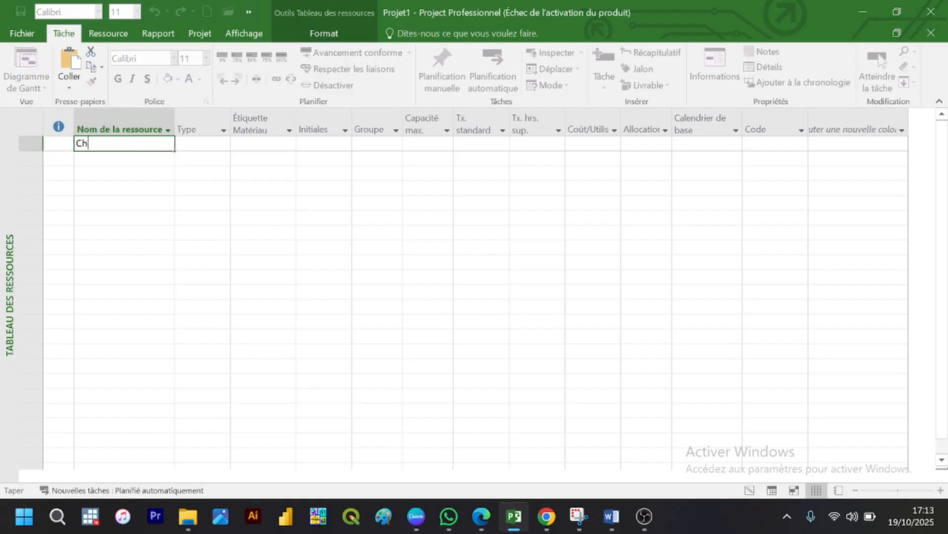
text(ef de chantier)
key(Return)
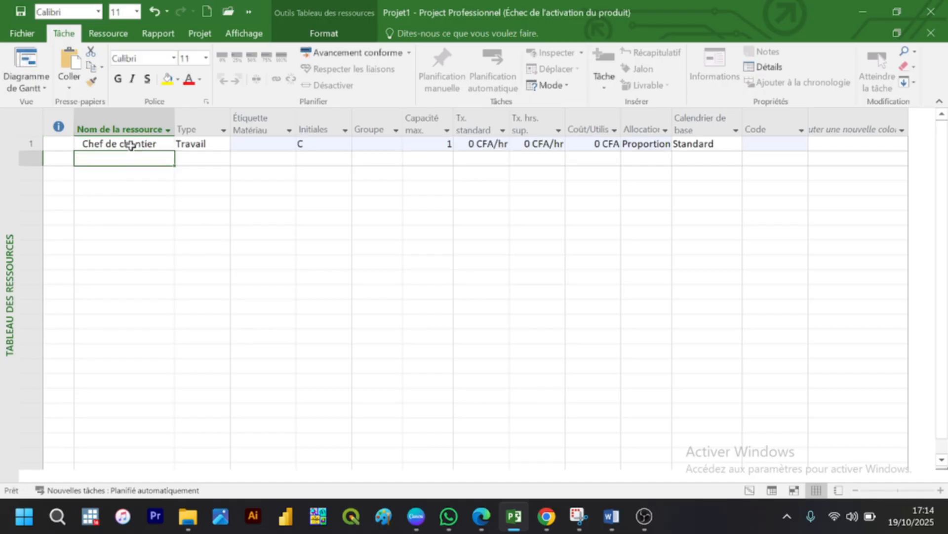
text(Ouvrier)
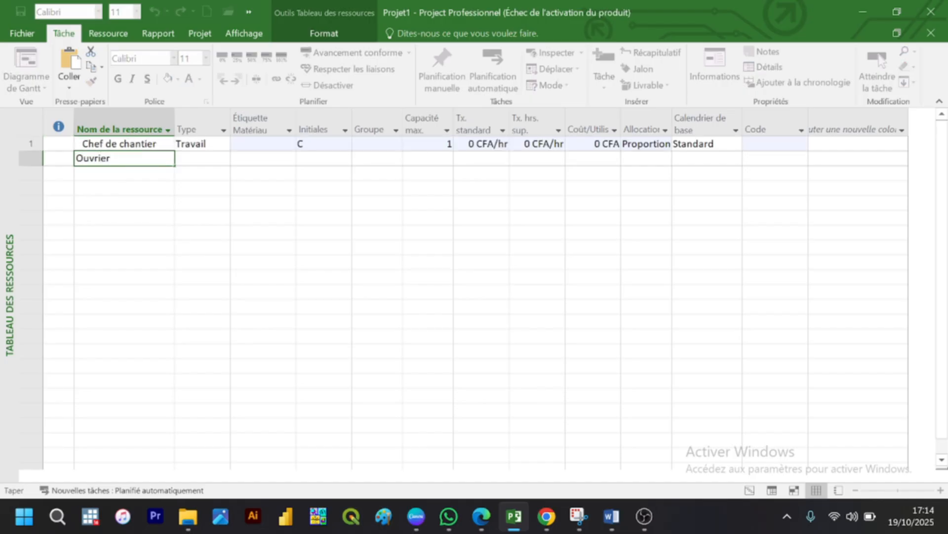
key(Return)
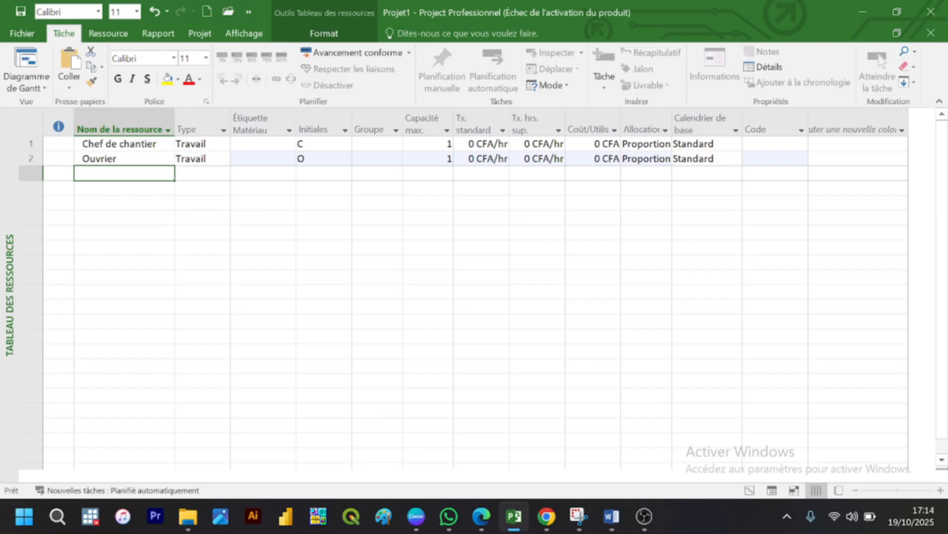
text(L)
key(BackSpace)
text(M)
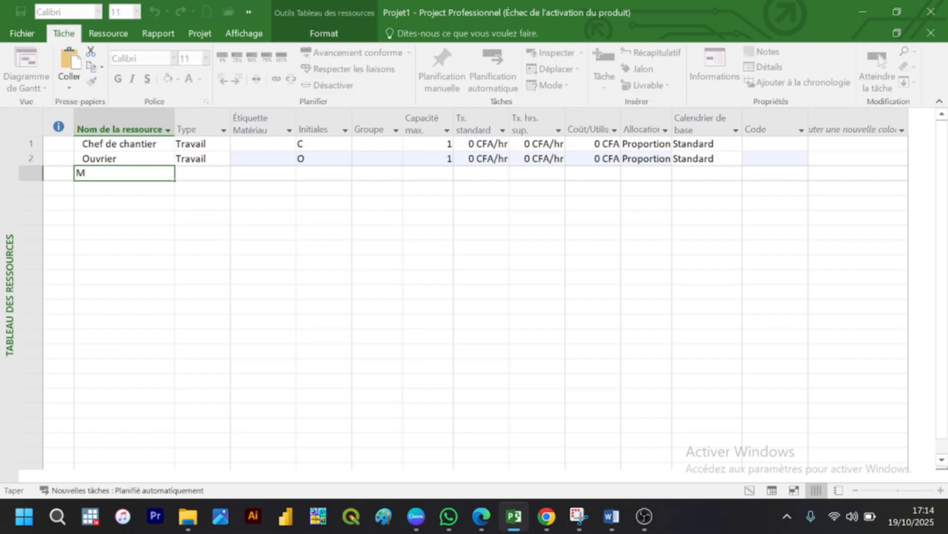
text(anoeuvre)
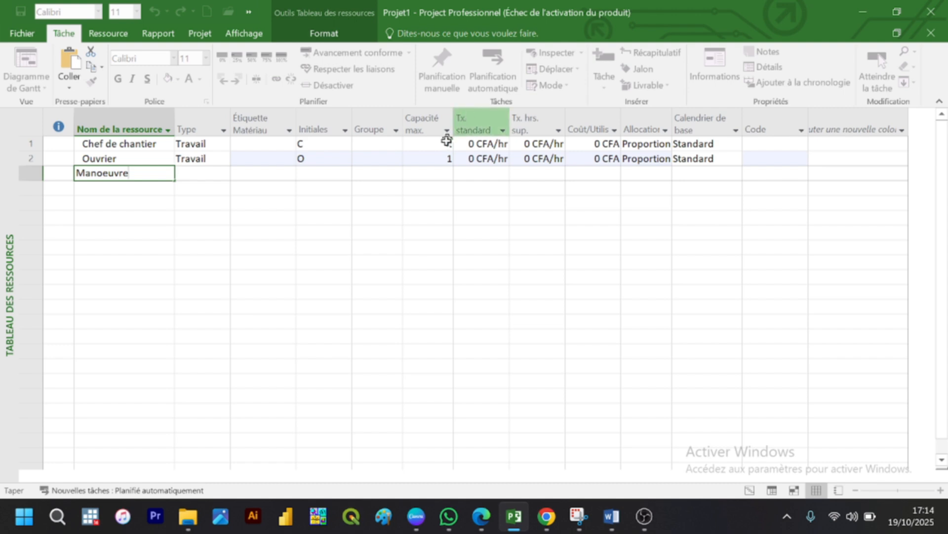
key(Return)
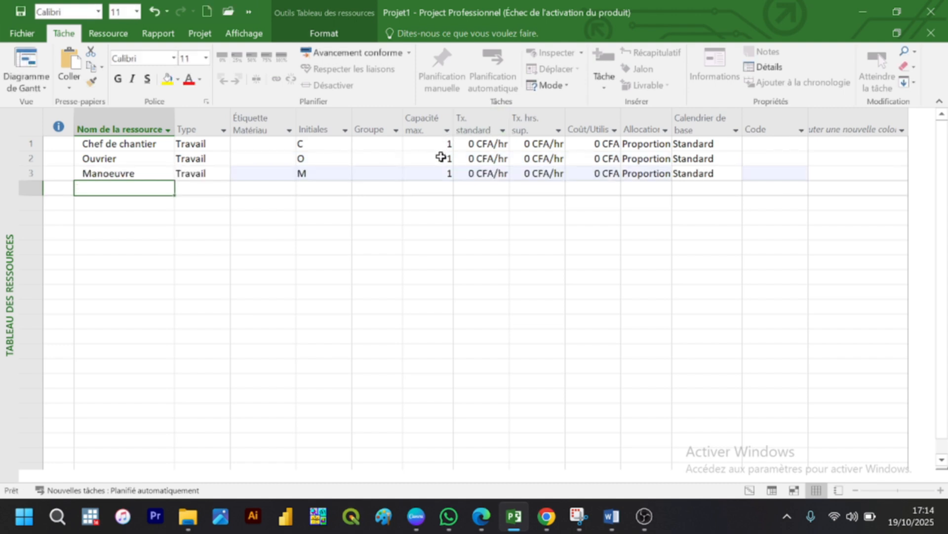
Step: Set the maximum capacity to 6 for Ouvrier and 4 for Manoeuvre
click(444, 158)
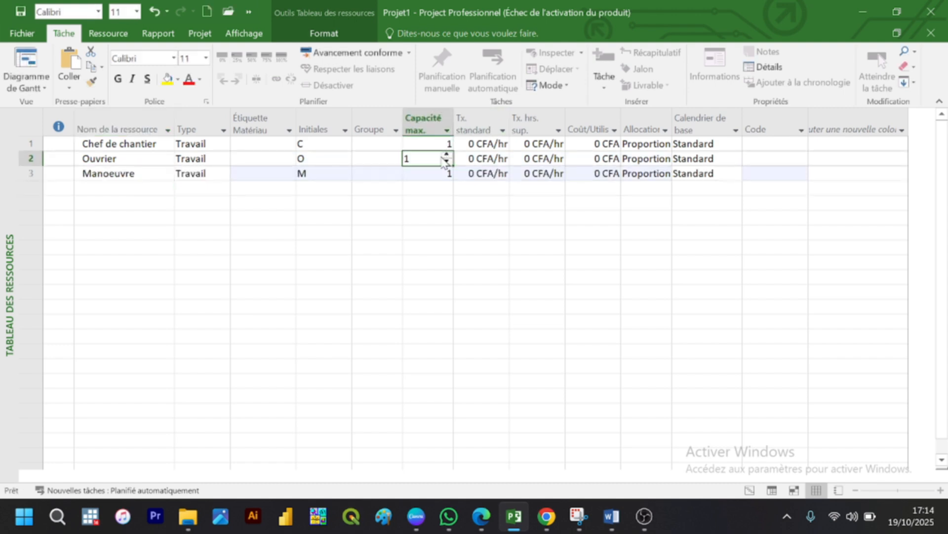
text(6)
key(Return)
text(4)
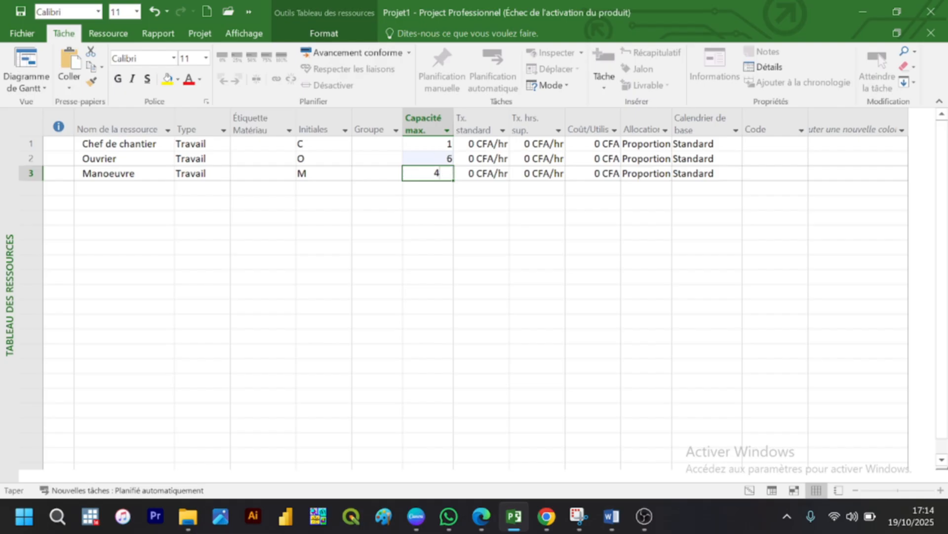
key(Return)
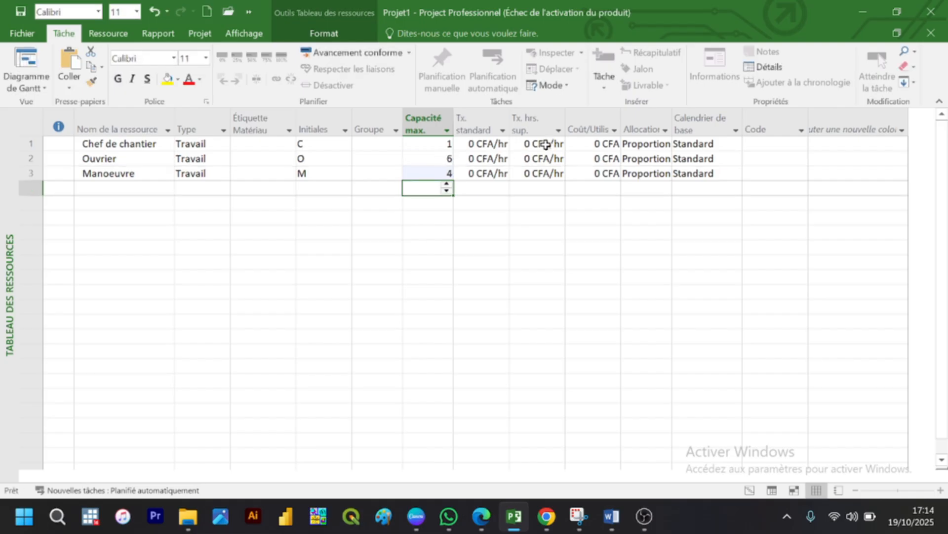
click(495, 145)
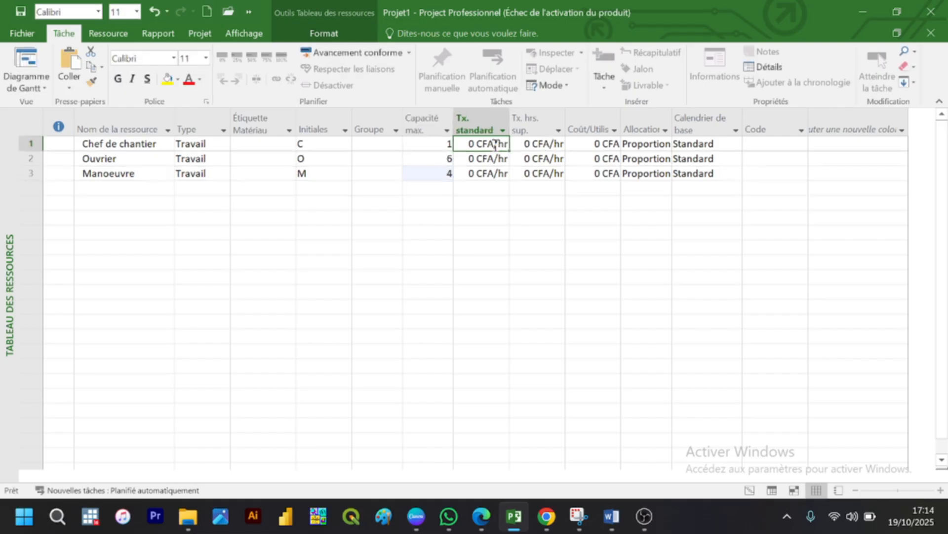
text(1)
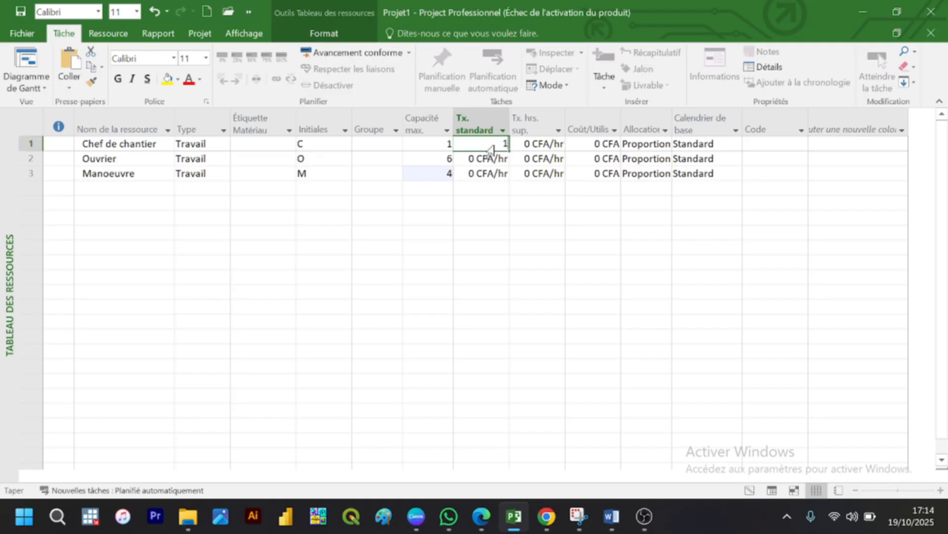
text(2000)
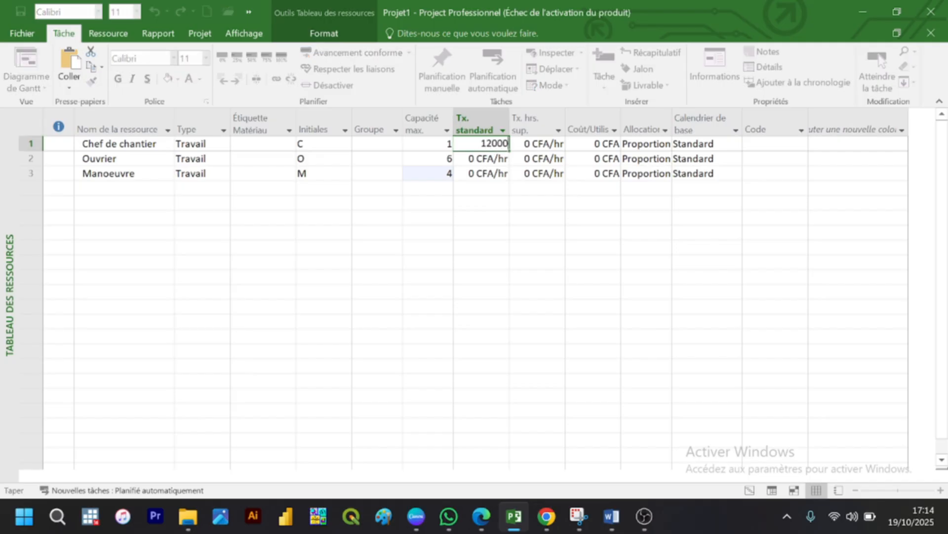
key(Return)
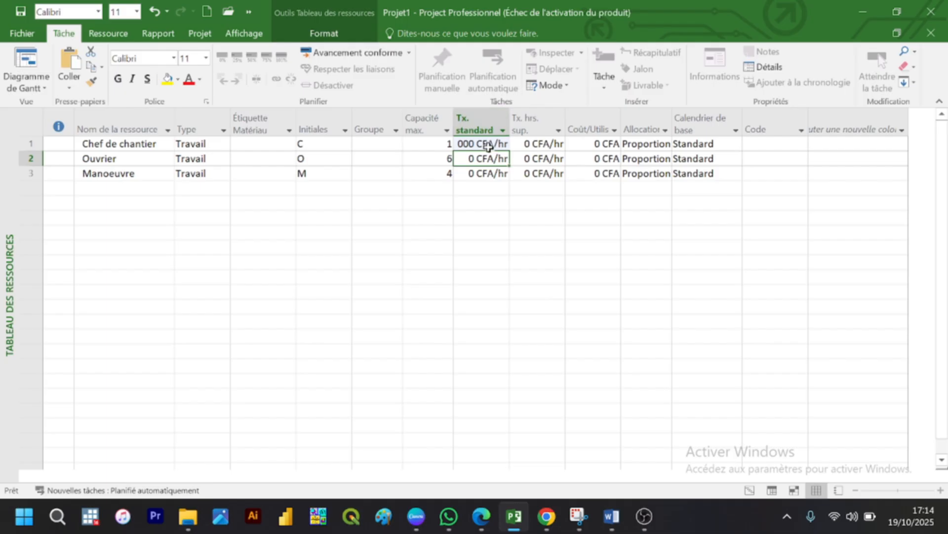
click(488, 144)
key(Delete)
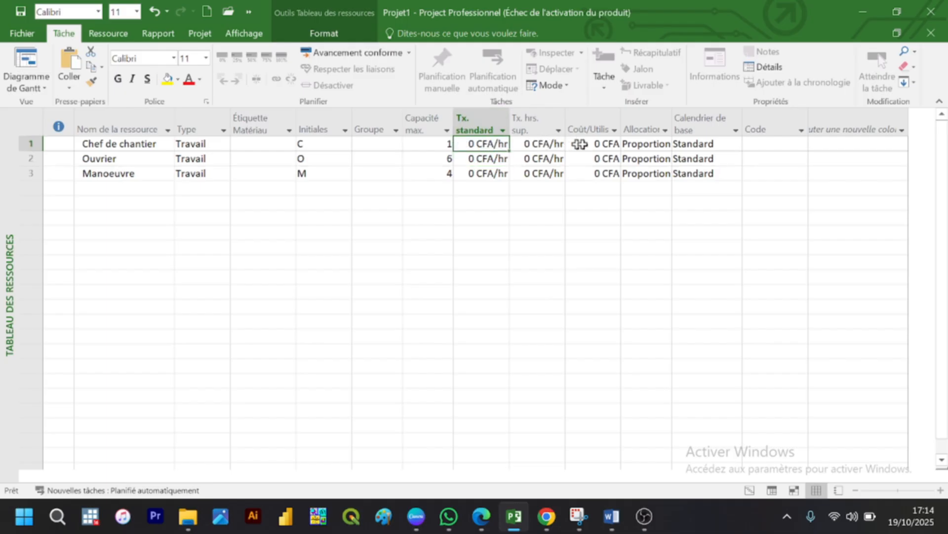
Step: Set the cost per use to 12000 CFA for Chef de chantier, 7000 for Ouvrier and 5000 for Manoeuvre
click(604, 148)
text(12000)
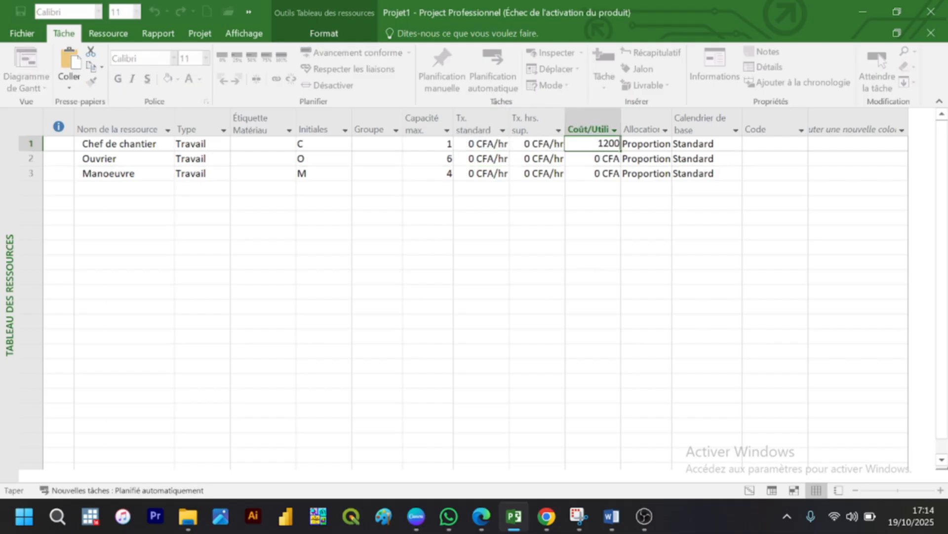
key(Return)
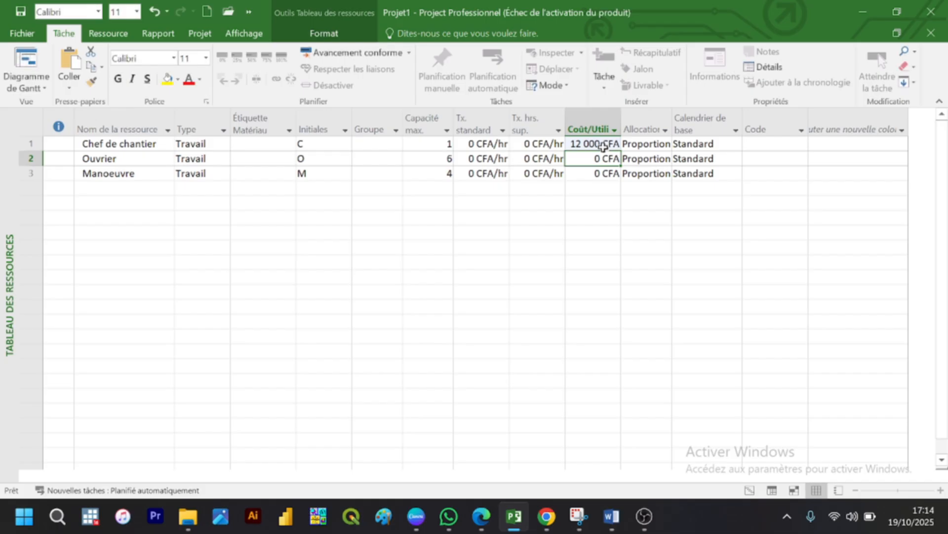
text(7000)
key(Return)
text(5000)
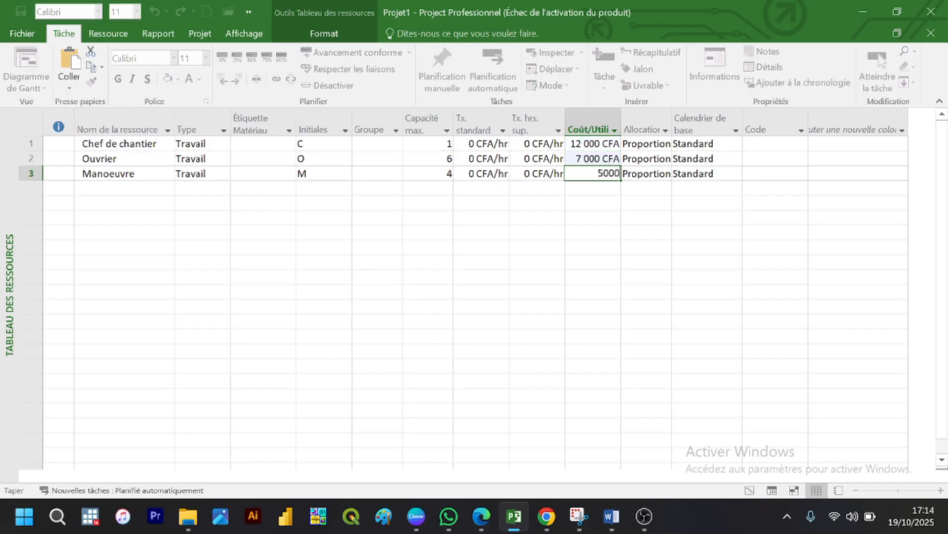
key(Escape)
key(Return)
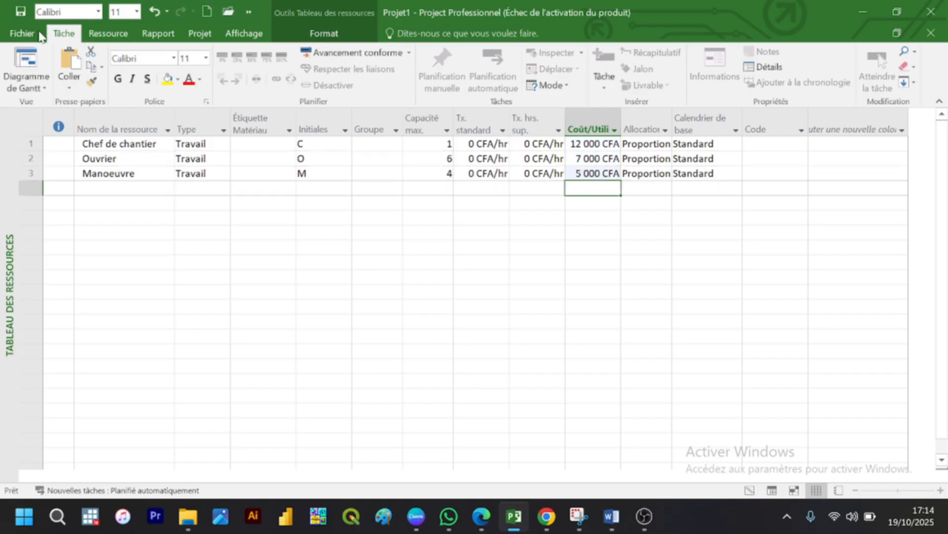
Step: Return to the Gantt chart view and widen the task table to expose the full Noms ressources column
click(33, 85)
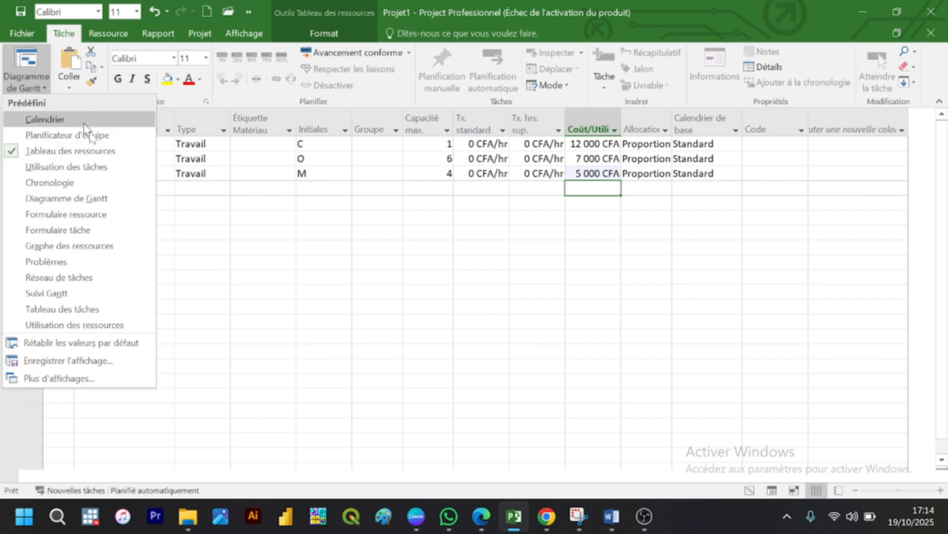
click(66, 201)
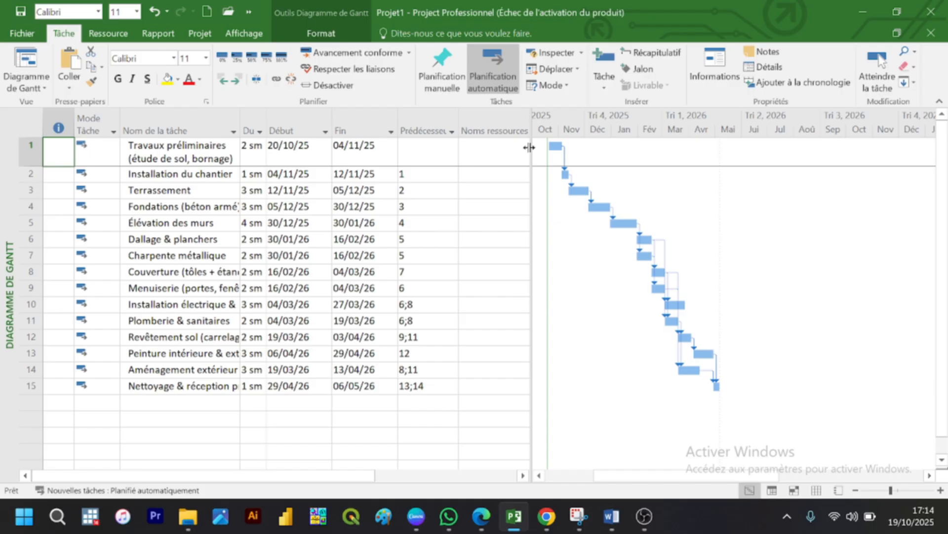
drag(529, 147, 603, 155)
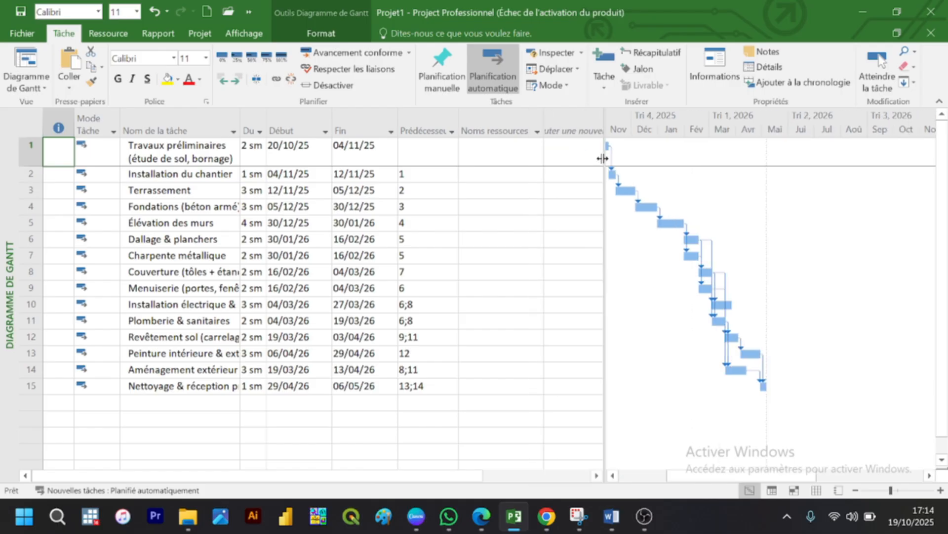
Step: Assign 1 unit of Chef de chantier to the Travaux préliminaires task with Affecter les ressources
click(484, 155)
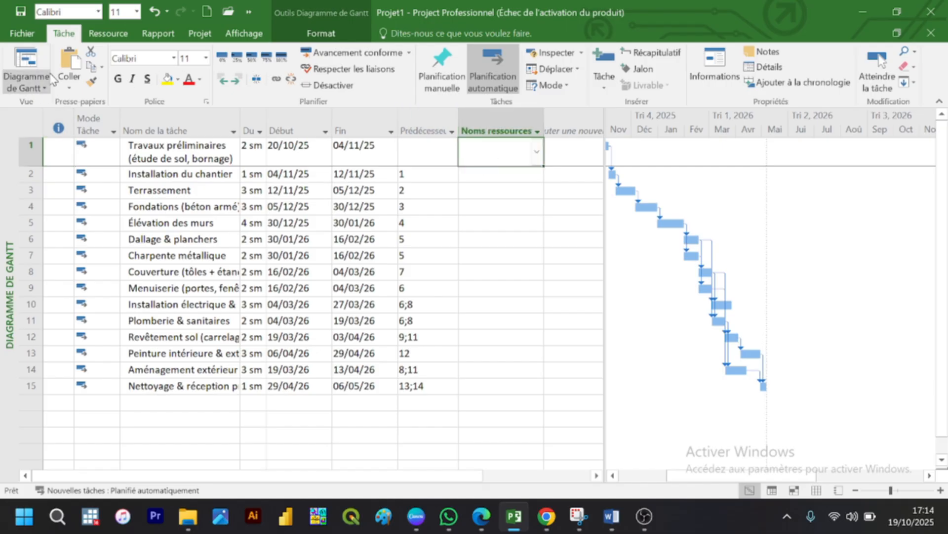
click(116, 37)
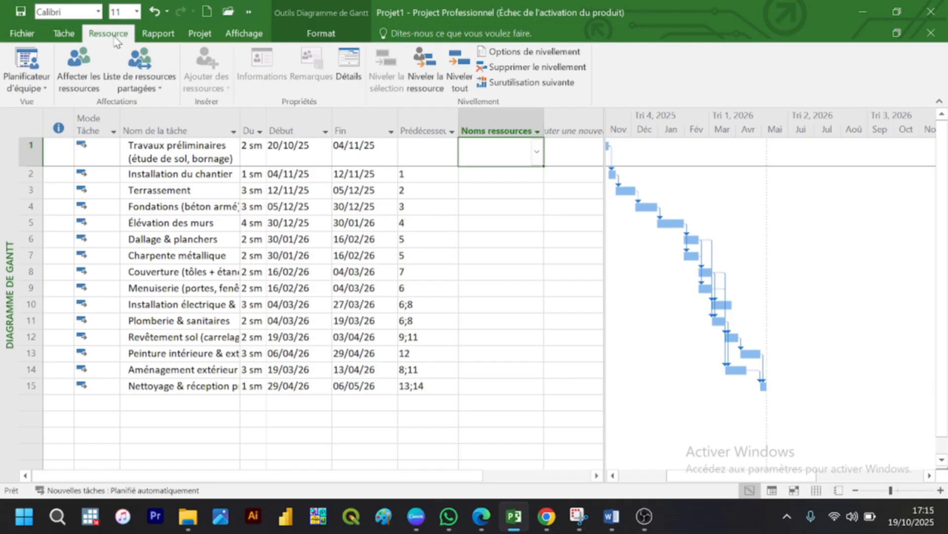
click(92, 71)
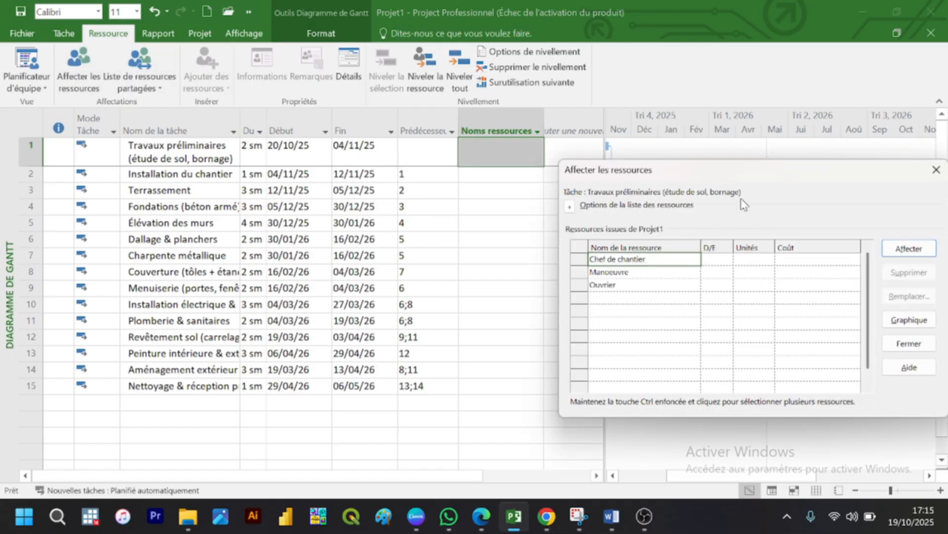
click(757, 258)
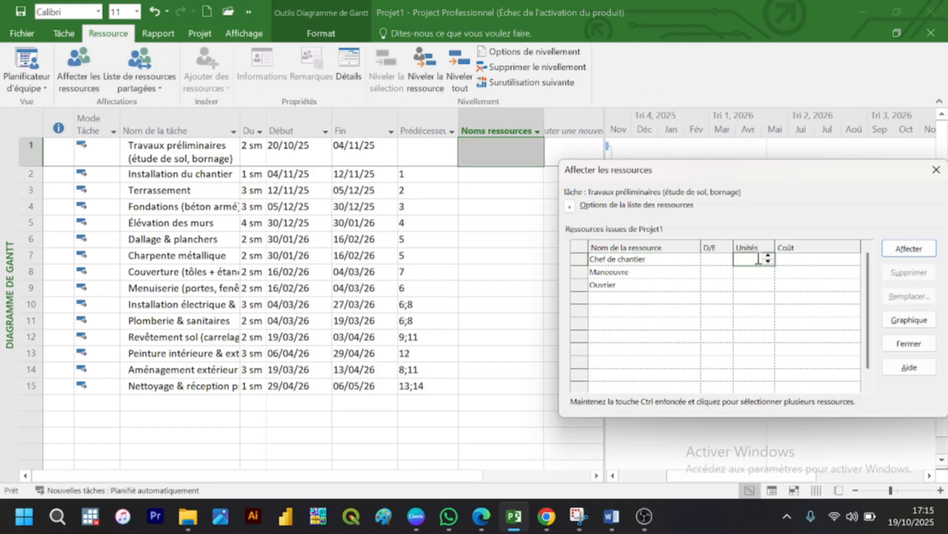
click(768, 256)
click(909, 248)
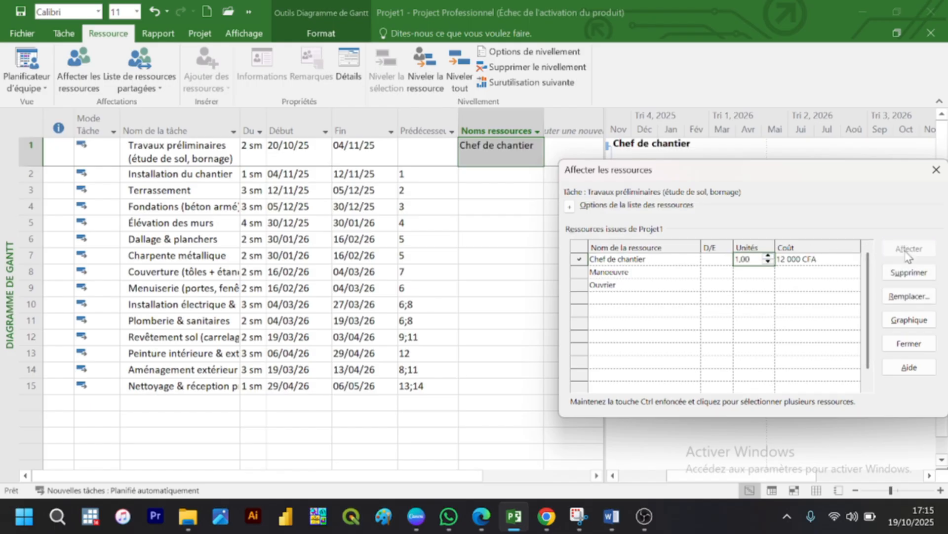
Step: Assign 2 units of Ouvrier to the Travaux préliminaires task
click(752, 285)
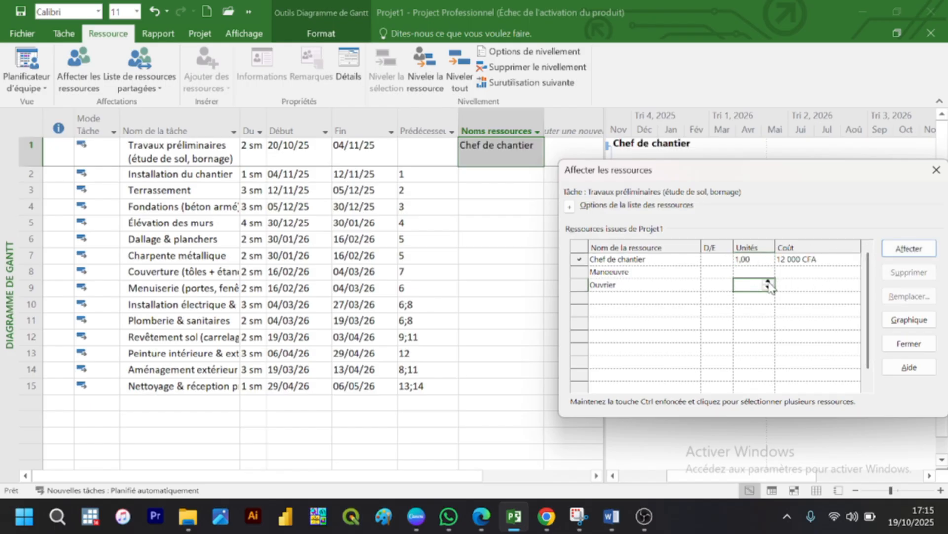
click(769, 280)
click(768, 280)
click(909, 249)
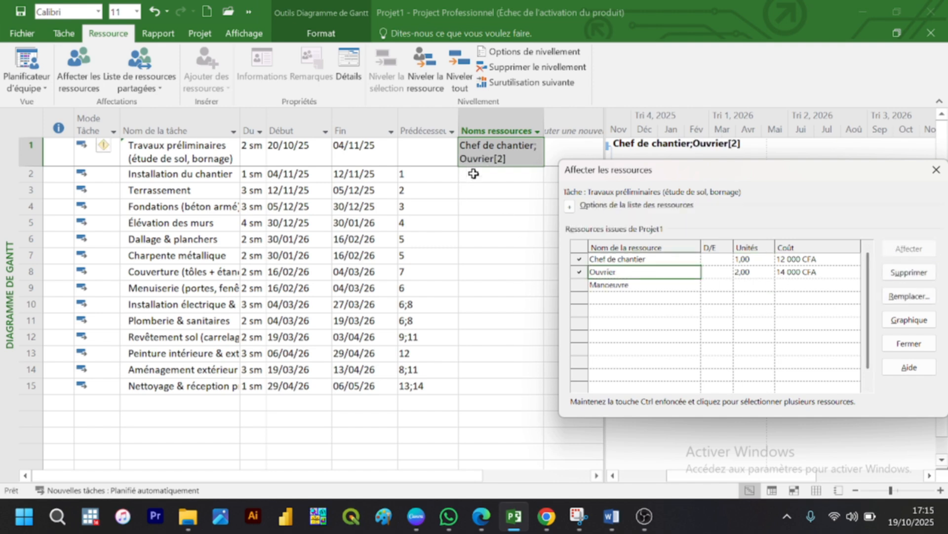
Step: Assign 1 unit of Chef de chantier and 2 units of Manoeuvre to the Installation du chantier task
click(473, 174)
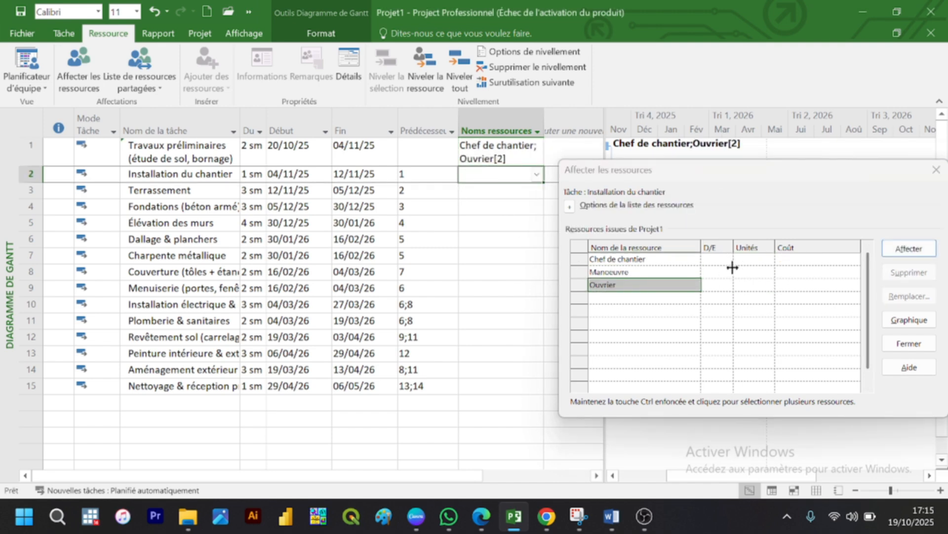
click(755, 259)
click(767, 256)
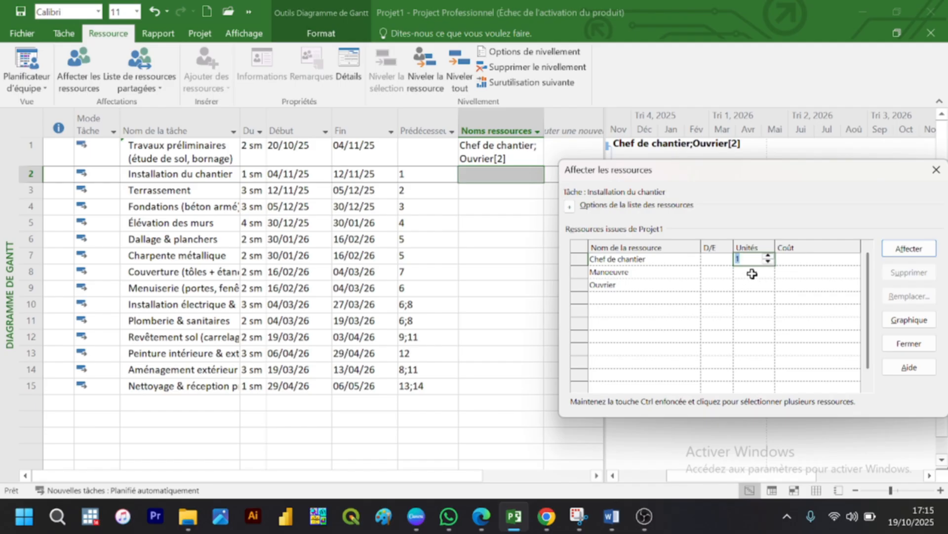
click(752, 272)
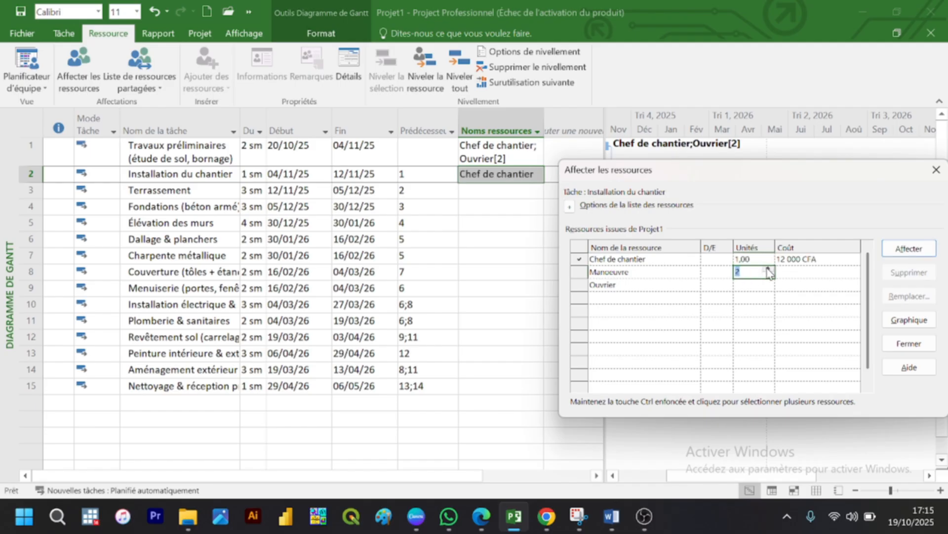
click(904, 247)
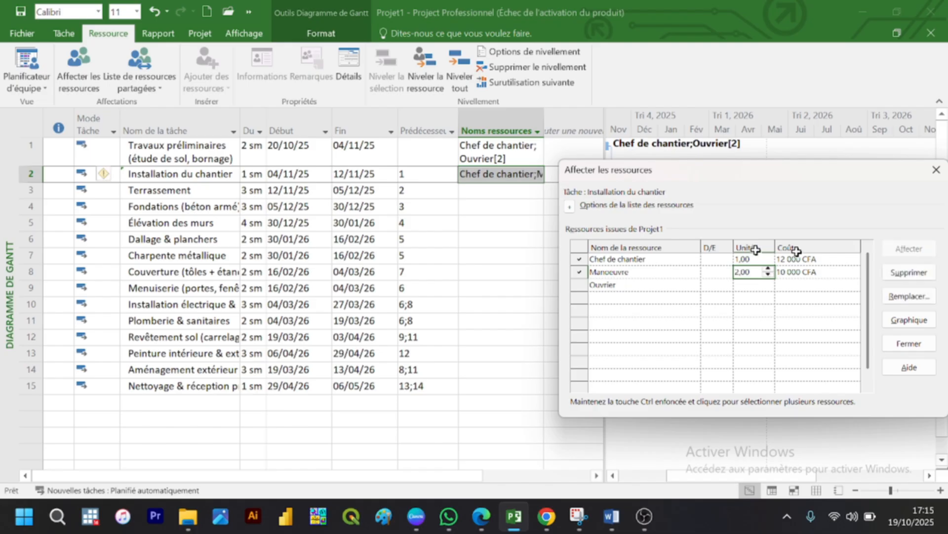
Step: Assign 1 unit of Chef de chantier, 2 of Manoeuvre and 3 of Ouvrier to the Terrassement task
click(504, 192)
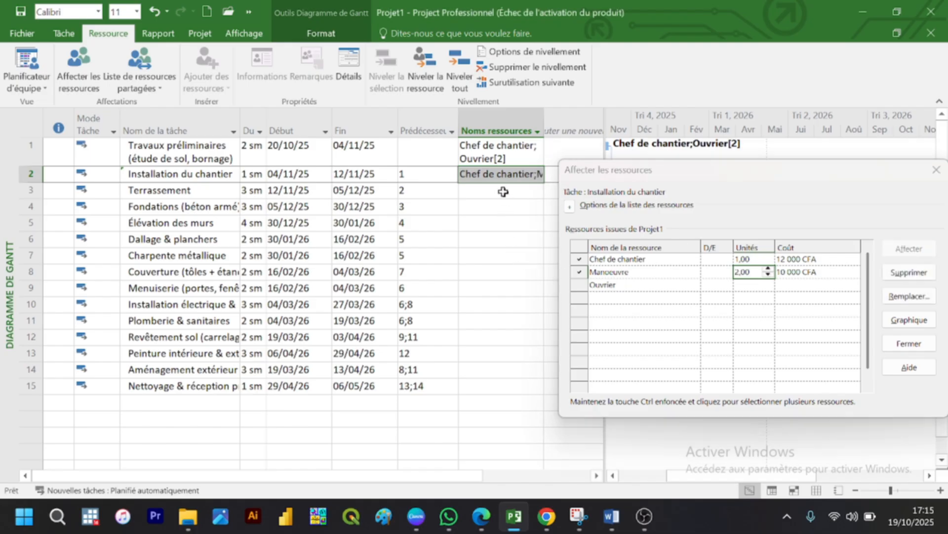
click(753, 256)
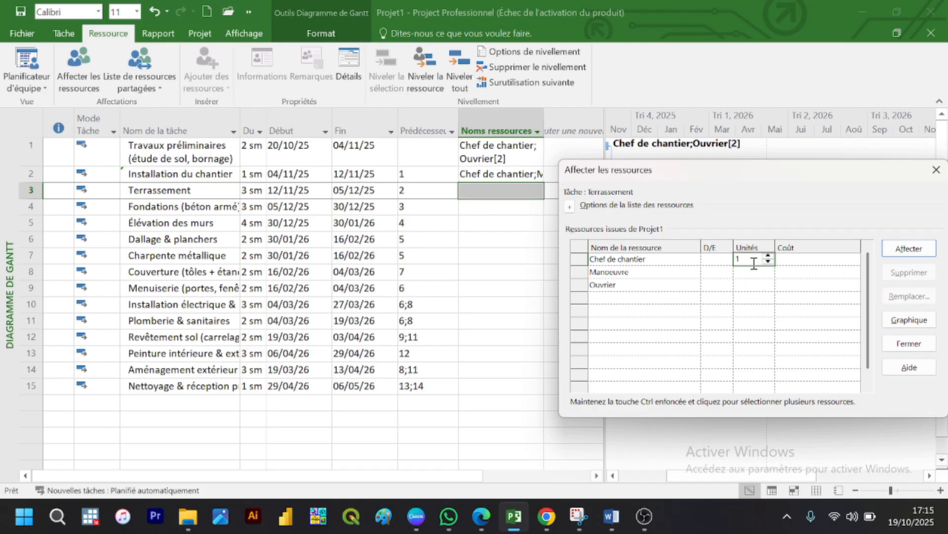
click(751, 271)
text(2)
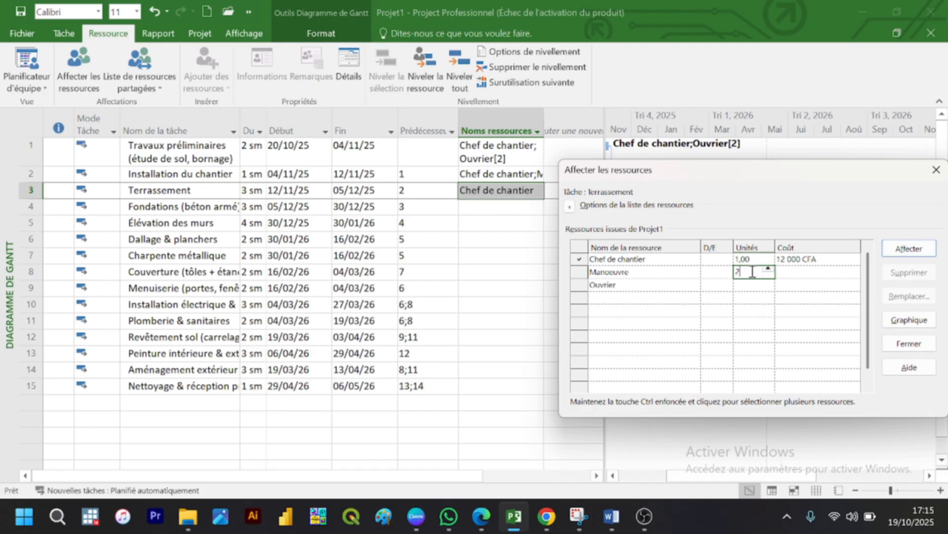
click(750, 286)
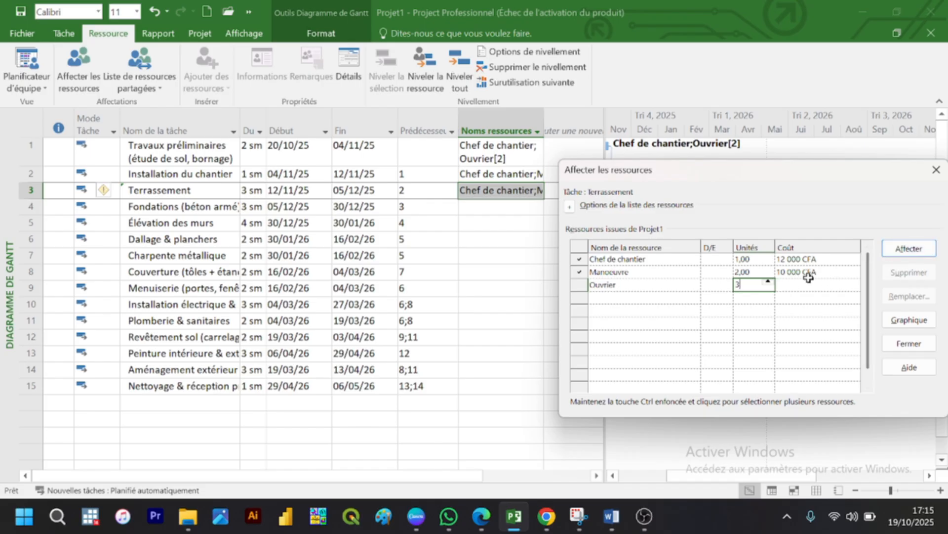
click(898, 252)
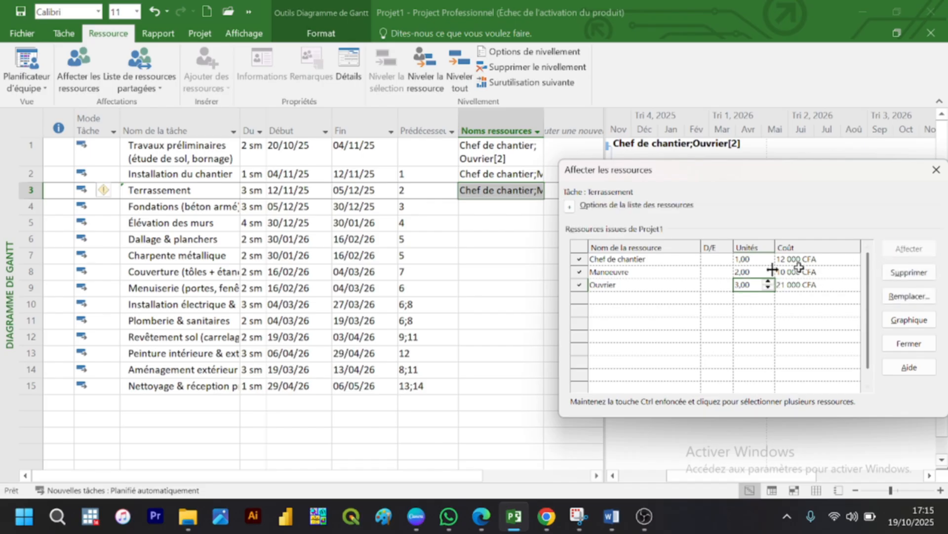
Step: Assign 1 unit of Chef de chantier, 3 of Manoeuvre and 4 of Ouvrier to the Fondations (béton armé) task
click(511, 207)
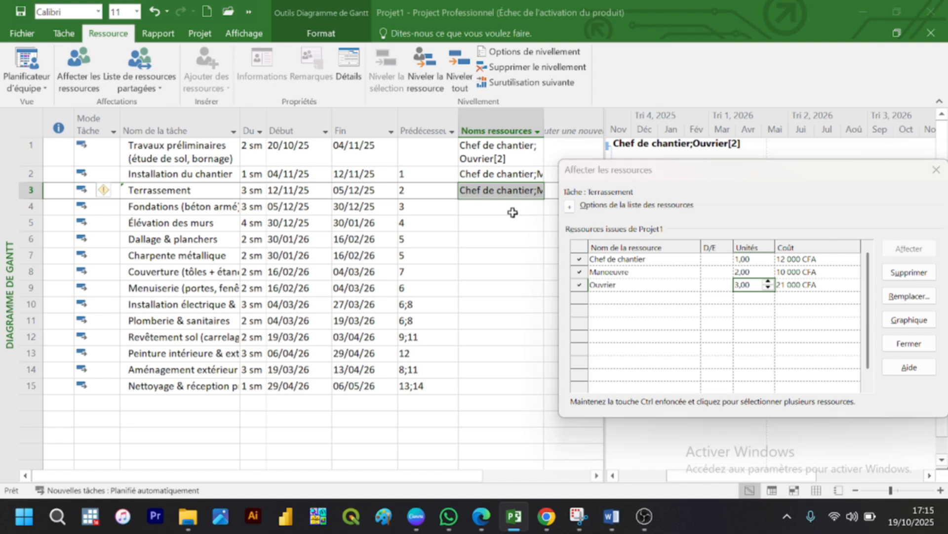
click(765, 260)
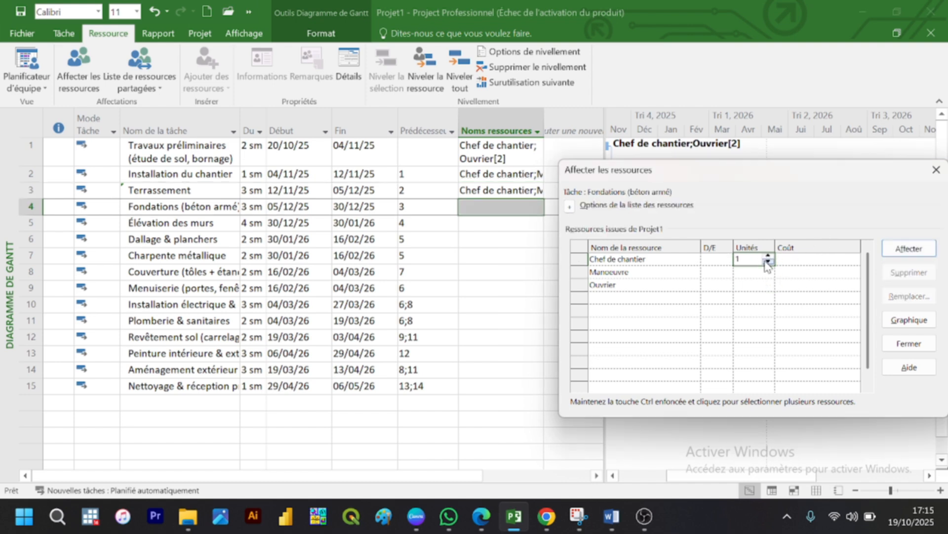
click(754, 272)
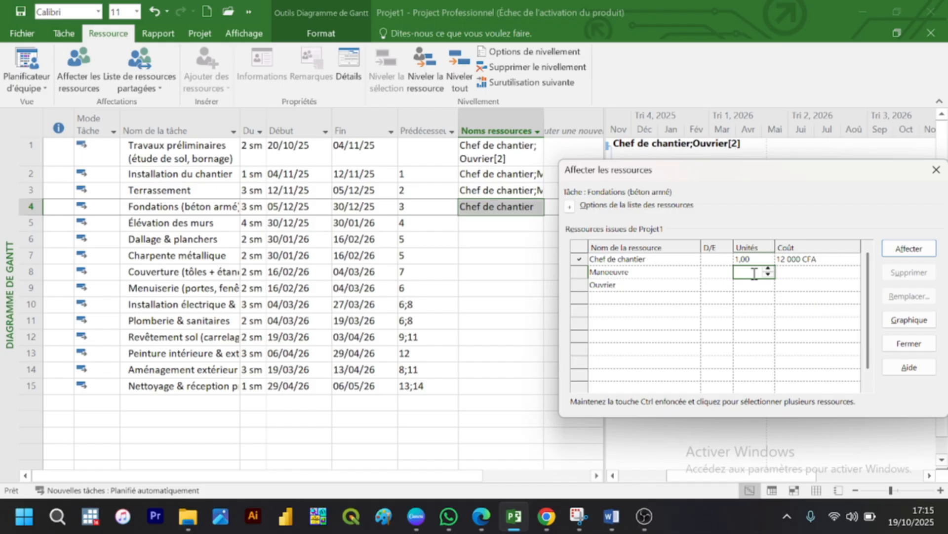
click(752, 295)
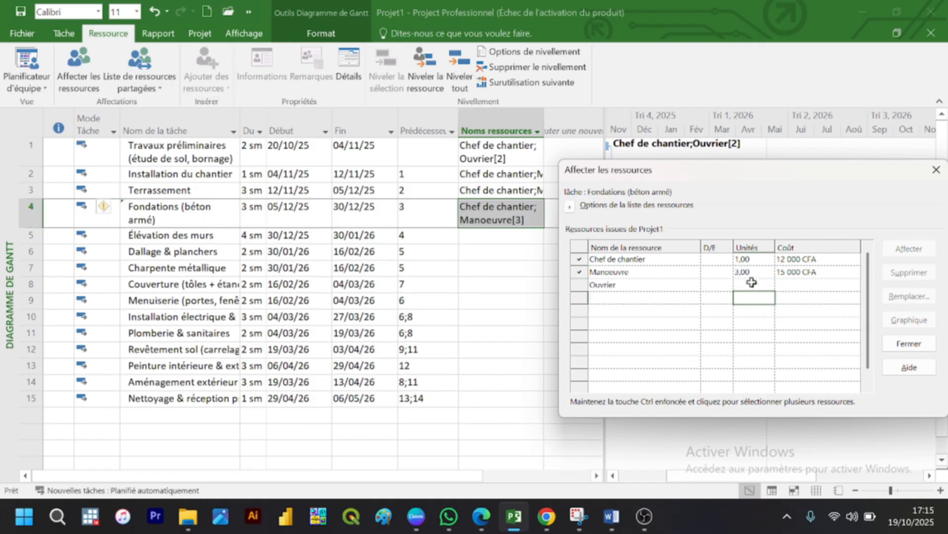
click(752, 284)
text(4)
click(919, 250)
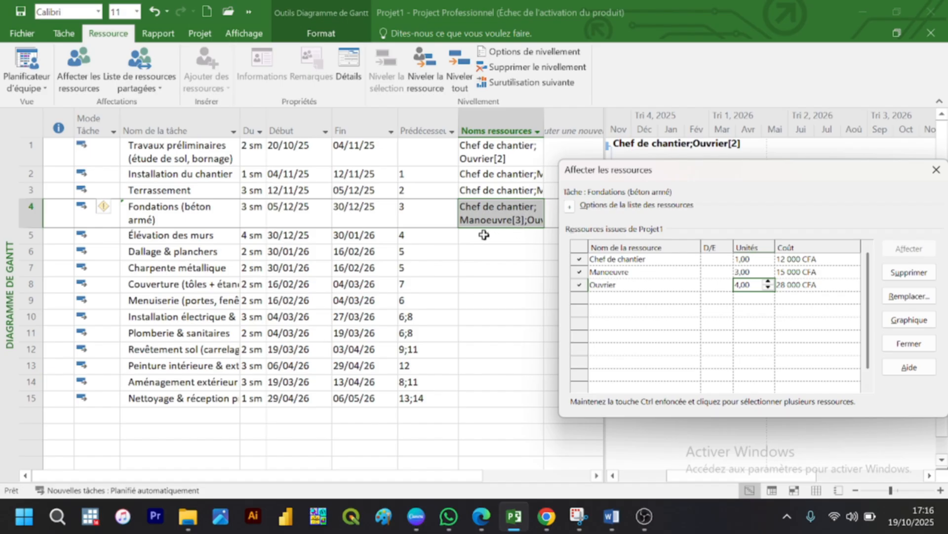
Step: Assign 1 unit of Chef de chantier, 5 of Ouvrier and 3 of Manoeuvre to the Élévation des murs task
click(484, 234)
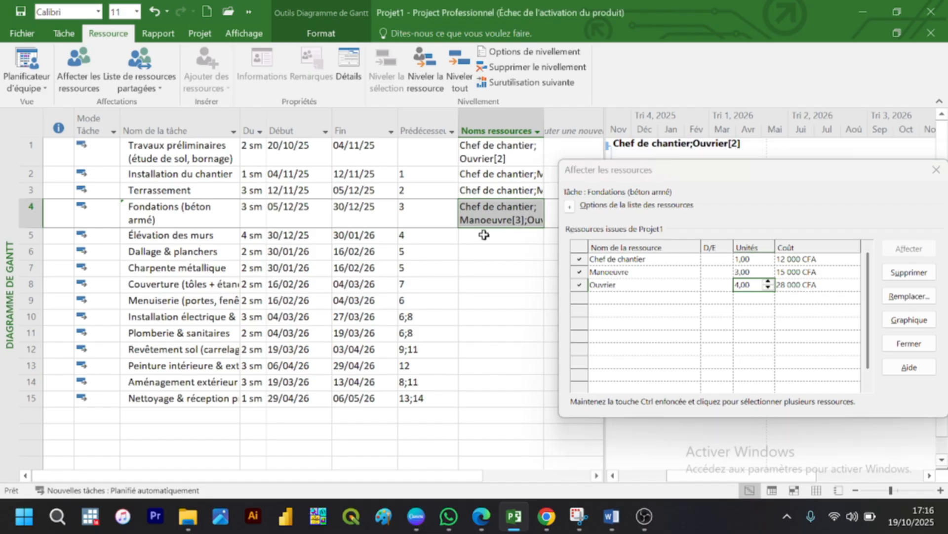
click(742, 263)
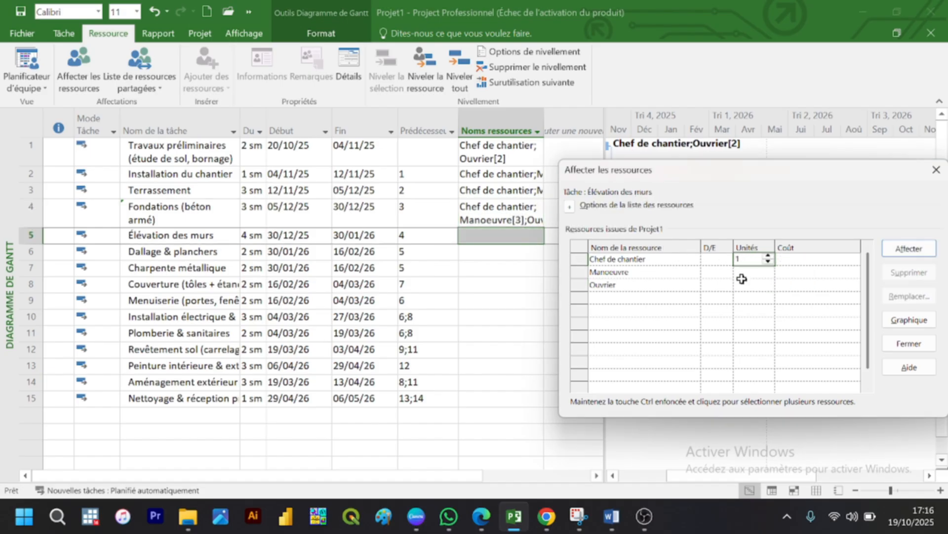
text(1)
click(743, 272)
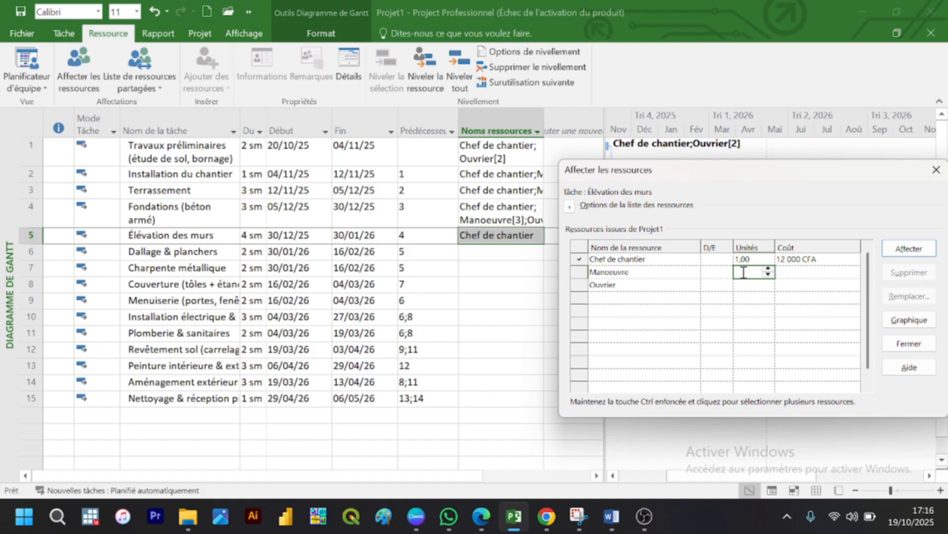
click(743, 285)
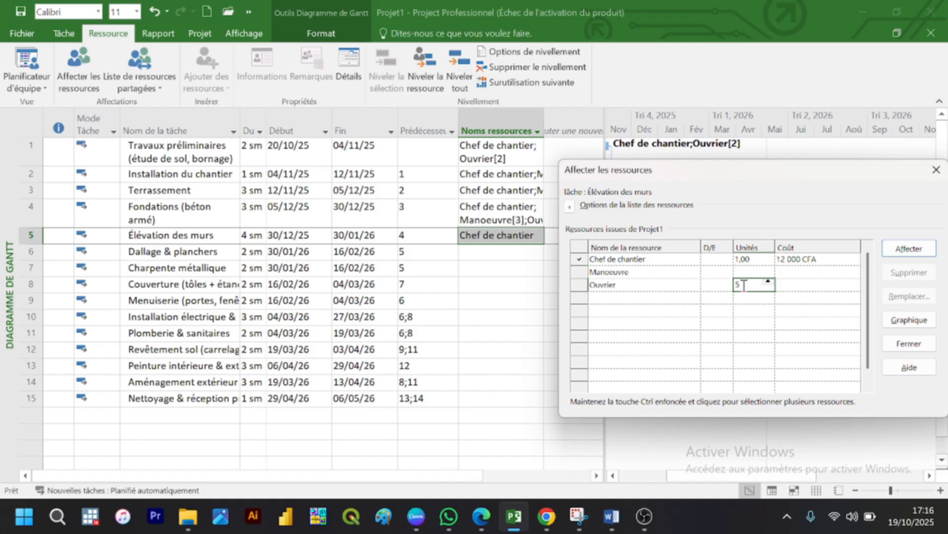
text(5)
key(Return)
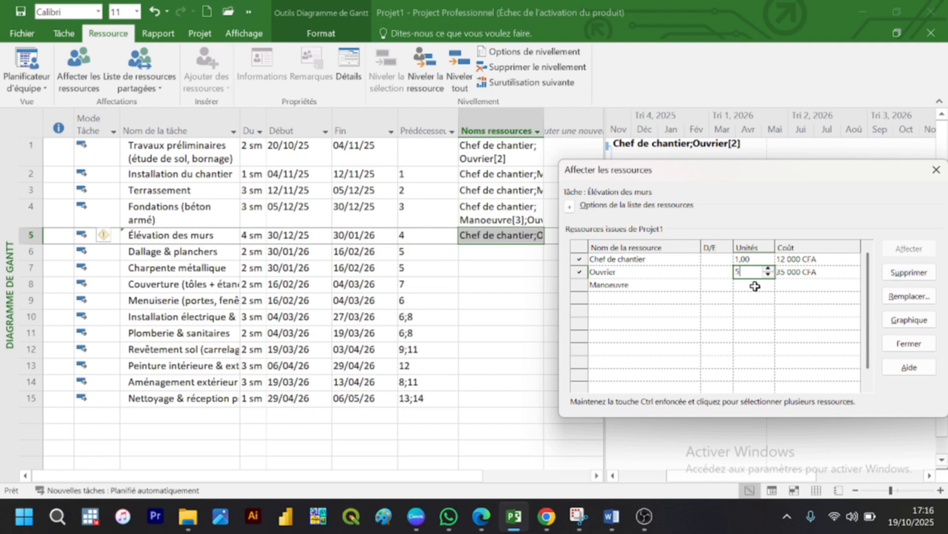
click(755, 285)
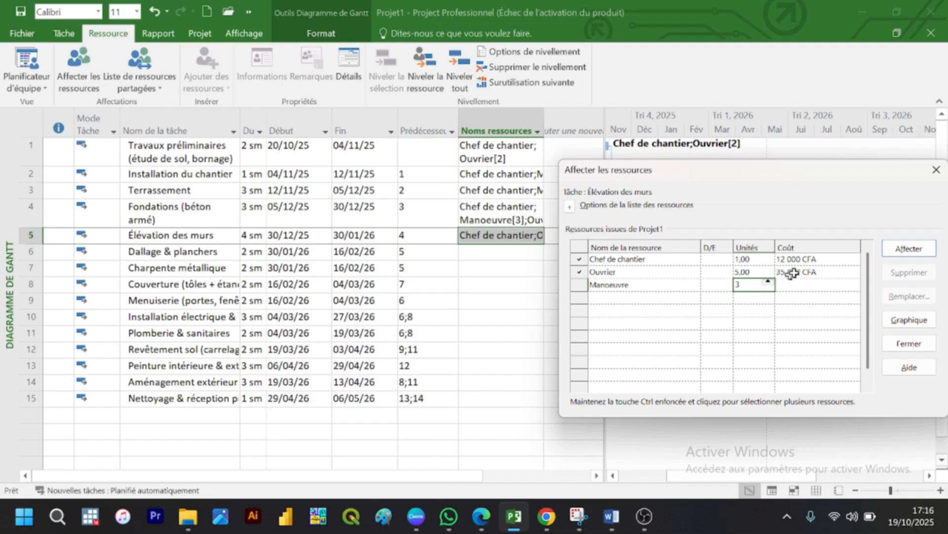
click(905, 250)
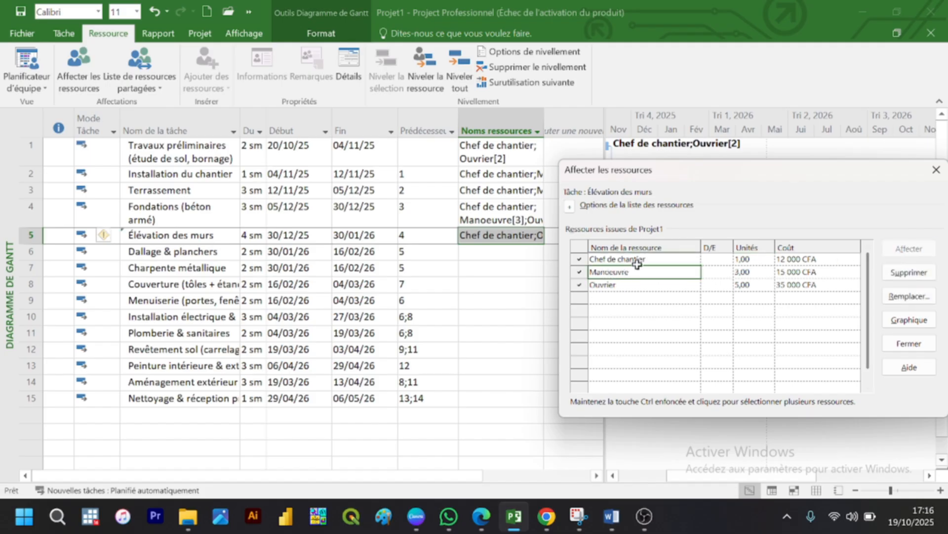
Step: Assign 1 unit of Chef de chantier and 4 units of Ouvrier to the Dallage & planchers task
click(506, 253)
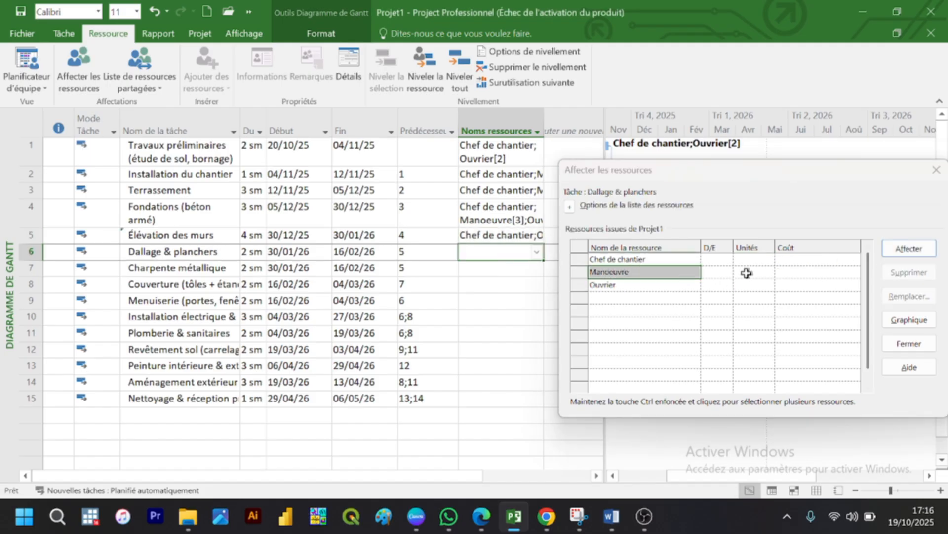
click(741, 255)
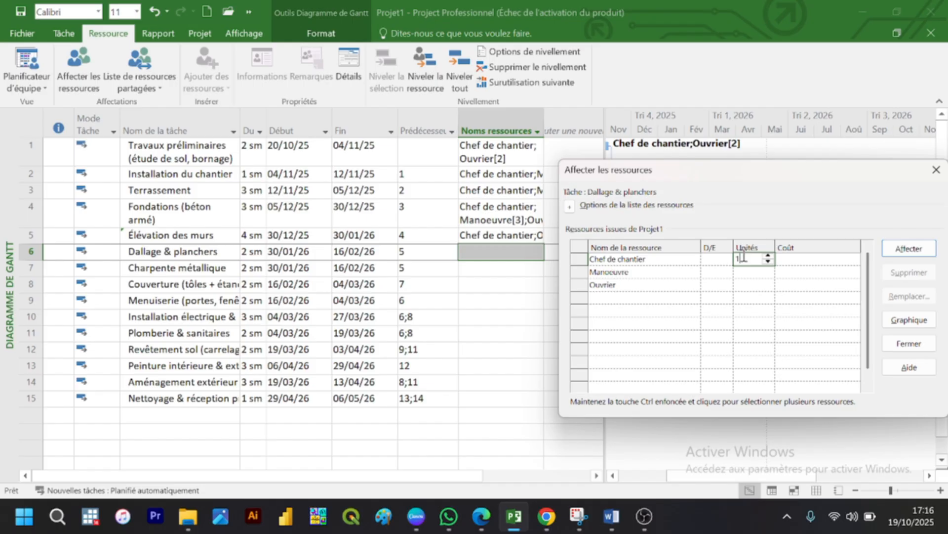
click(747, 283)
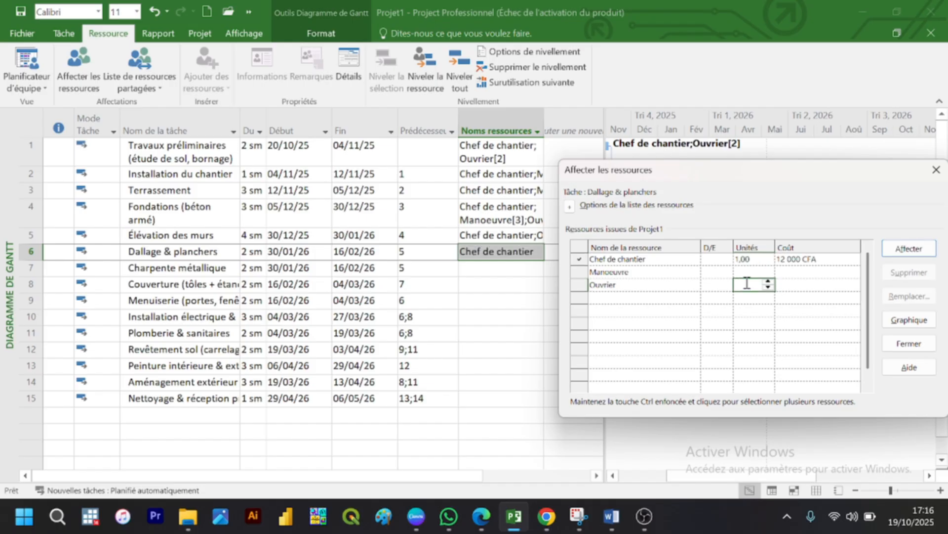
click(912, 250)
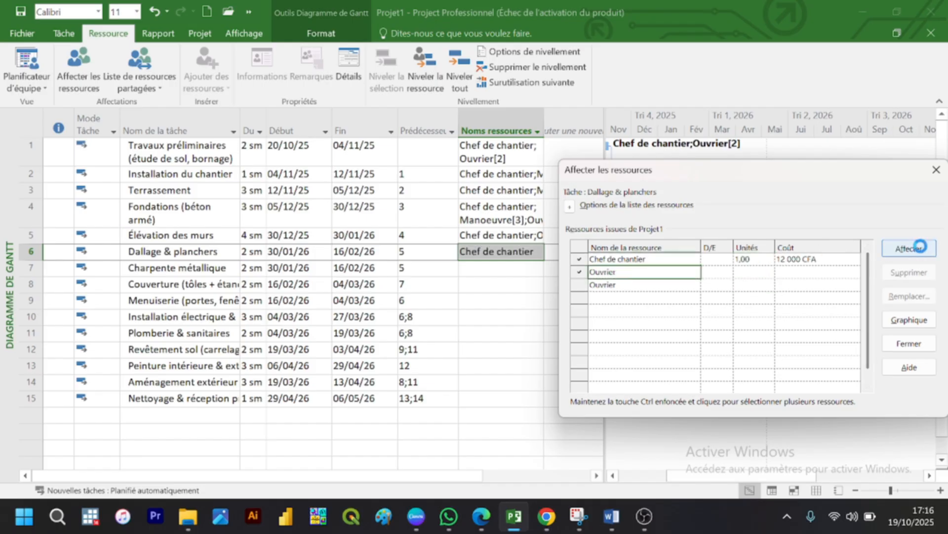
Step: Assign 1 unit of Chef de chantier and 3 units of Ouvrier to the Charpente métallique task
click(489, 268)
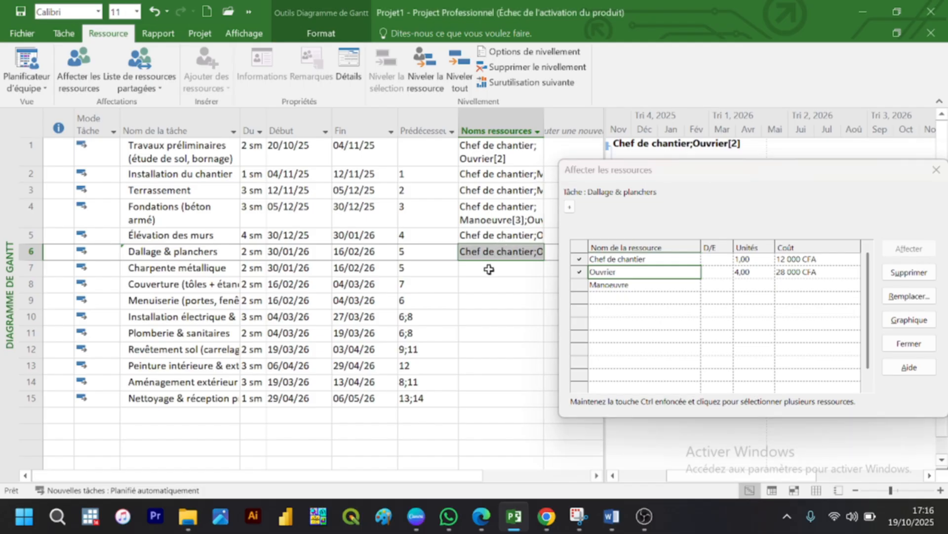
click(760, 259)
text(1)
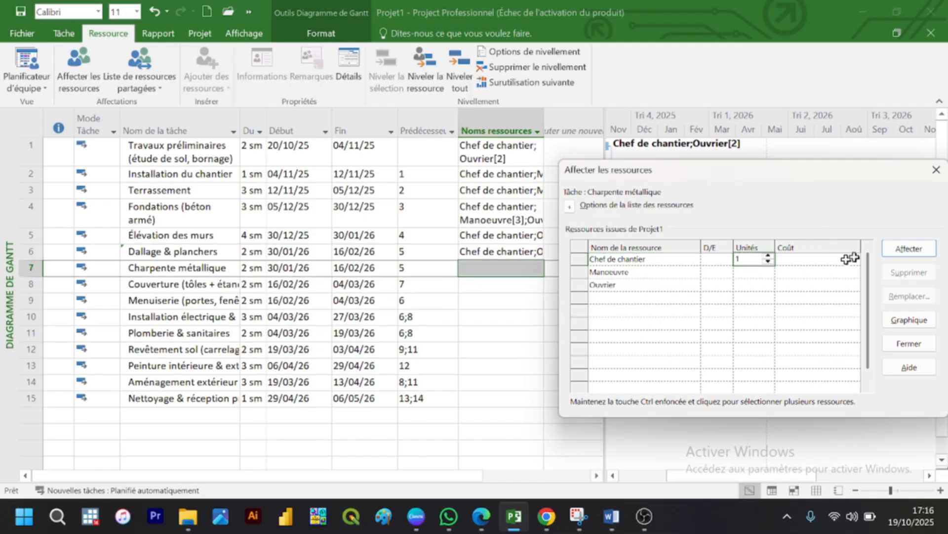
click(909, 249)
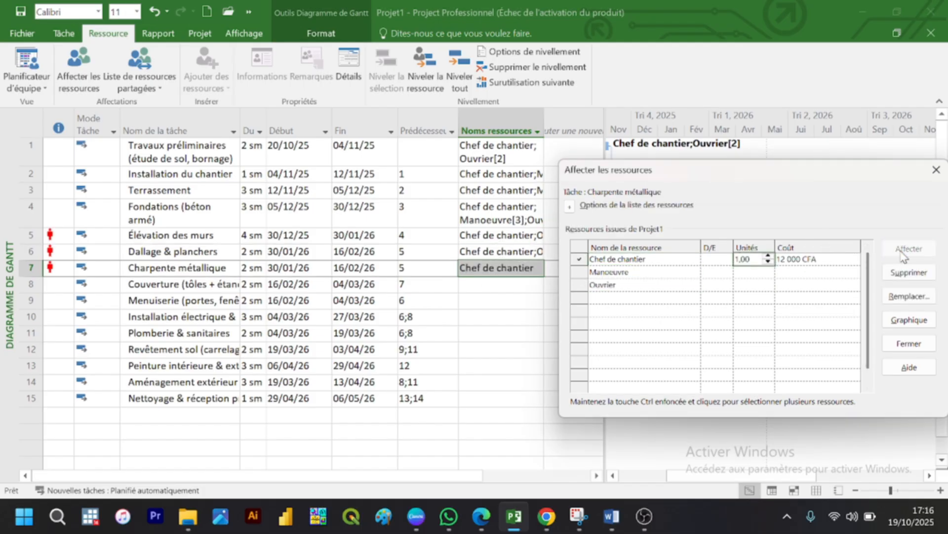
click(761, 285)
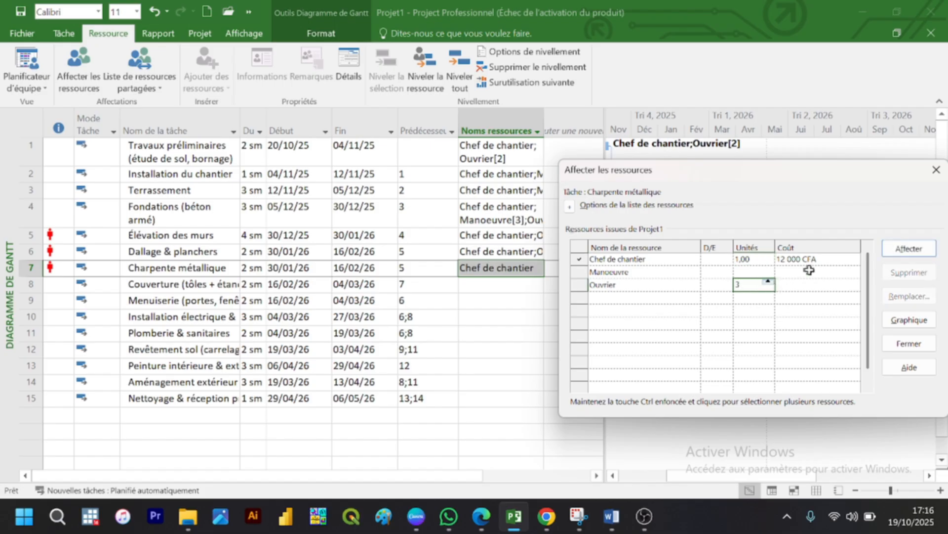
click(903, 248)
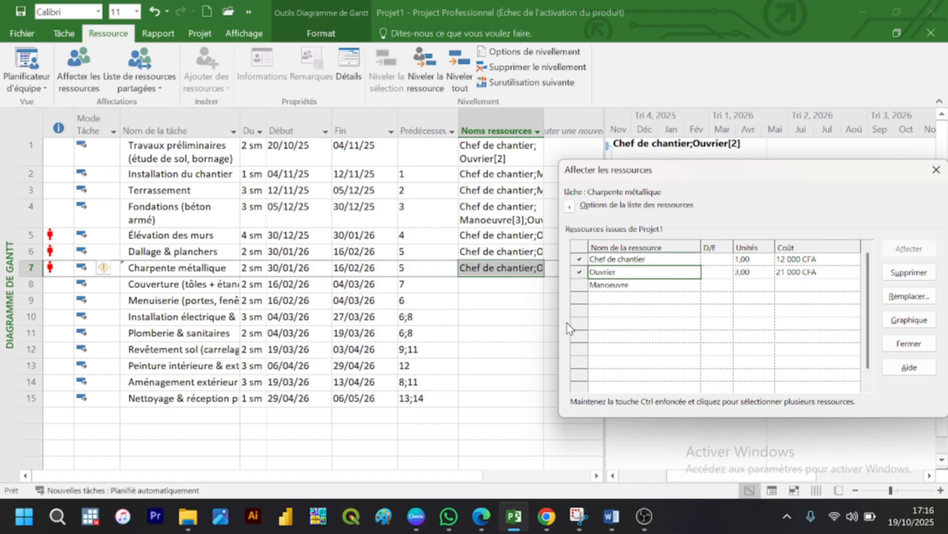
Step: Assign 1 unit of Chef de chantier, 2 of Manoeuvre and 2 of Ouvrier to the Couverture (tôles + étanchéité) task
click(513, 285)
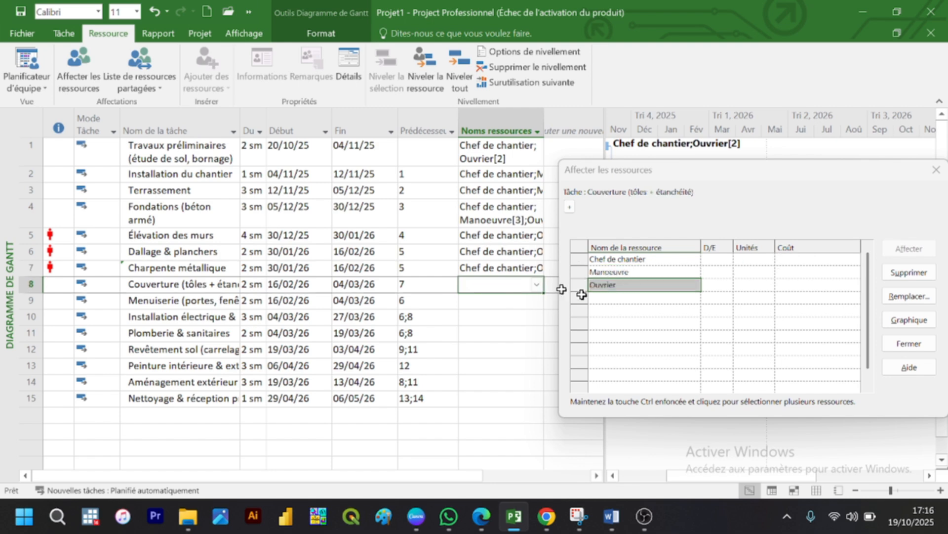
click(745, 256)
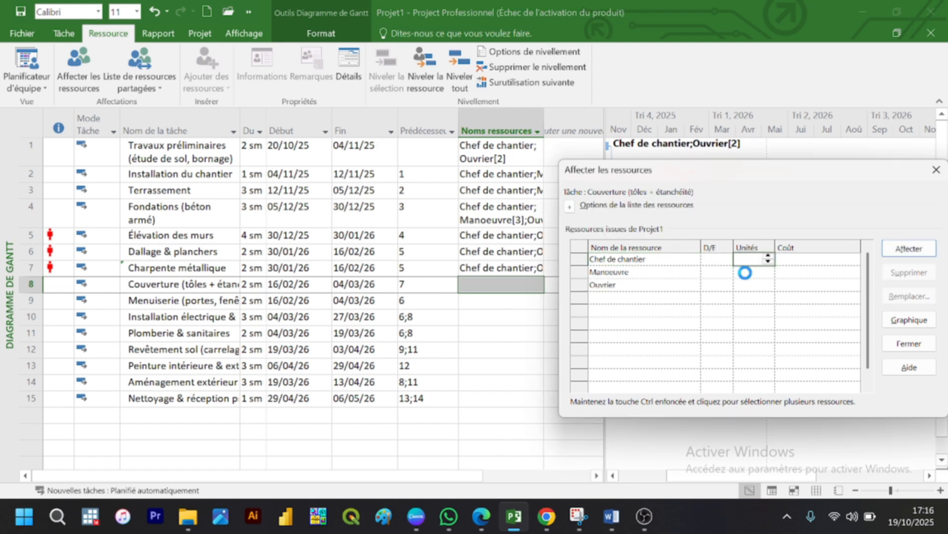
click(746, 271)
text(2)
click(745, 284)
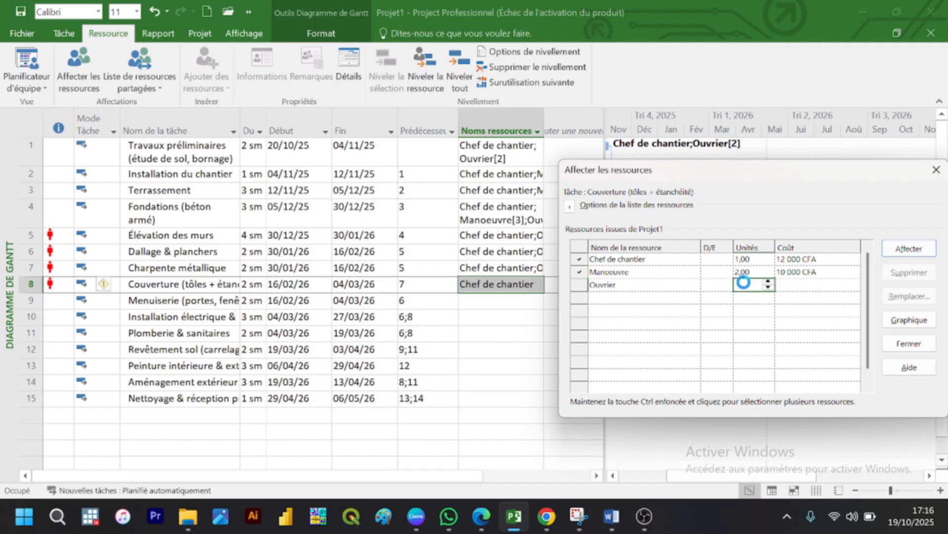
click(893, 245)
Step: Try to assign 2 units of Ouvrier to the Menuiserie (portes, fenêtres) task
click(495, 314)
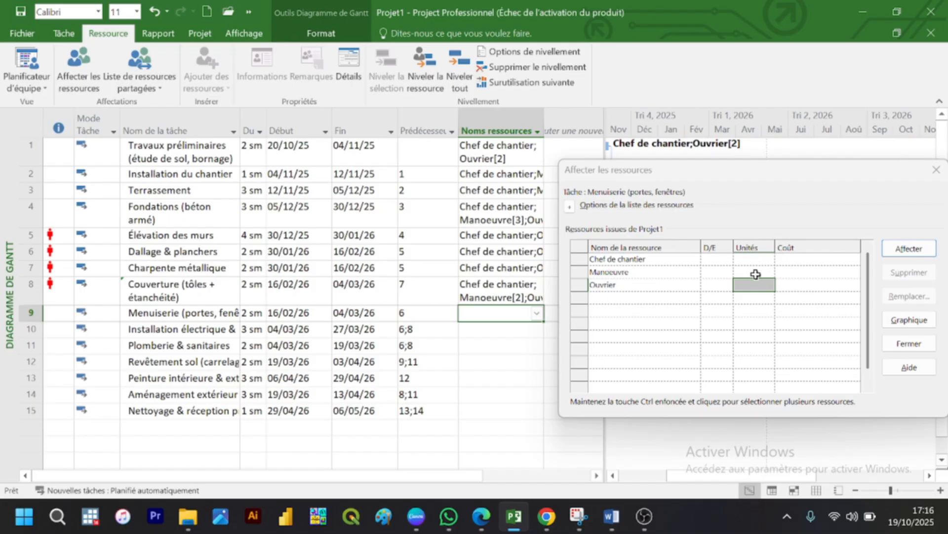
text(2)
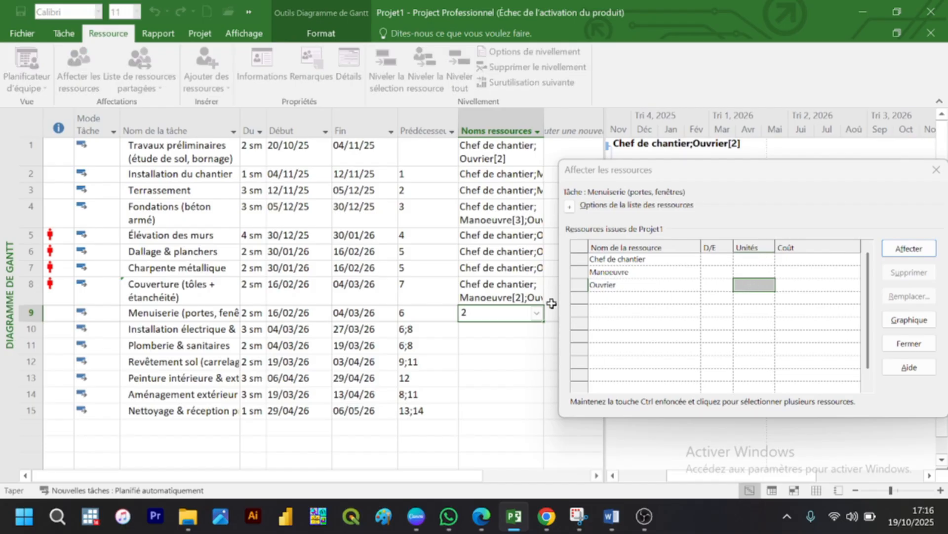
click(744, 290)
text(2)
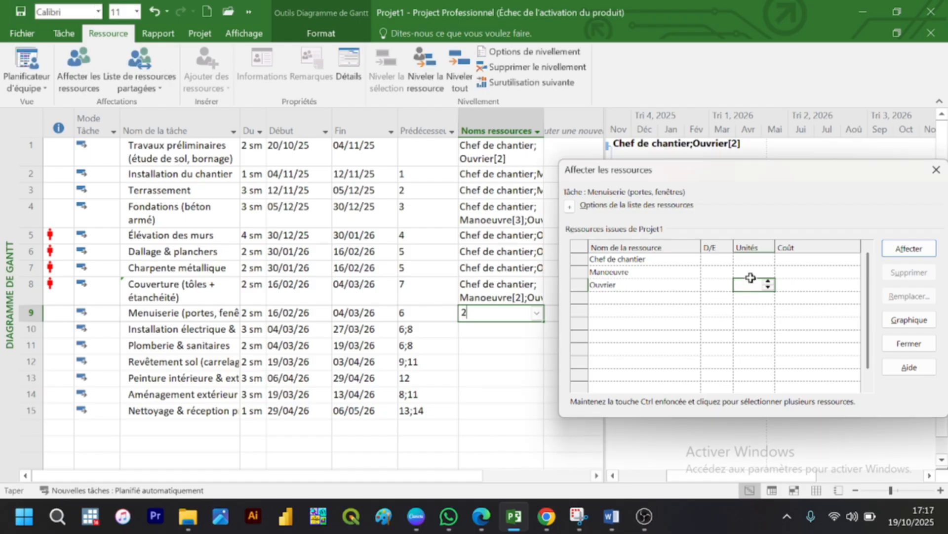
click(750, 285)
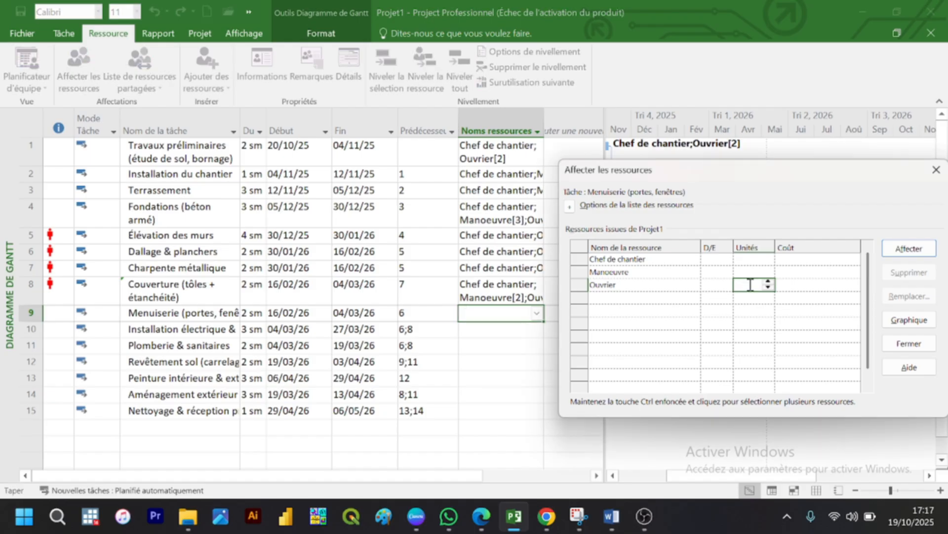
click(930, 252)
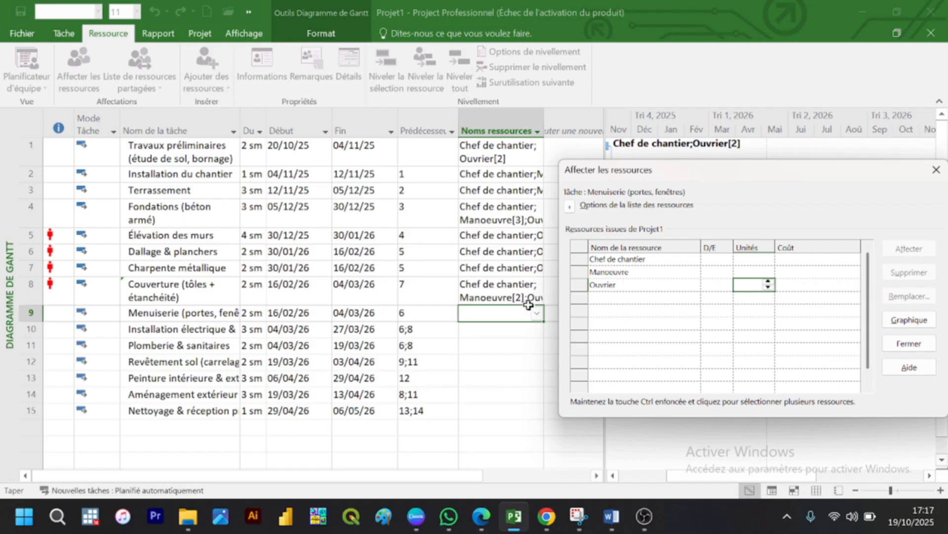
click(507, 325)
click(506, 324)
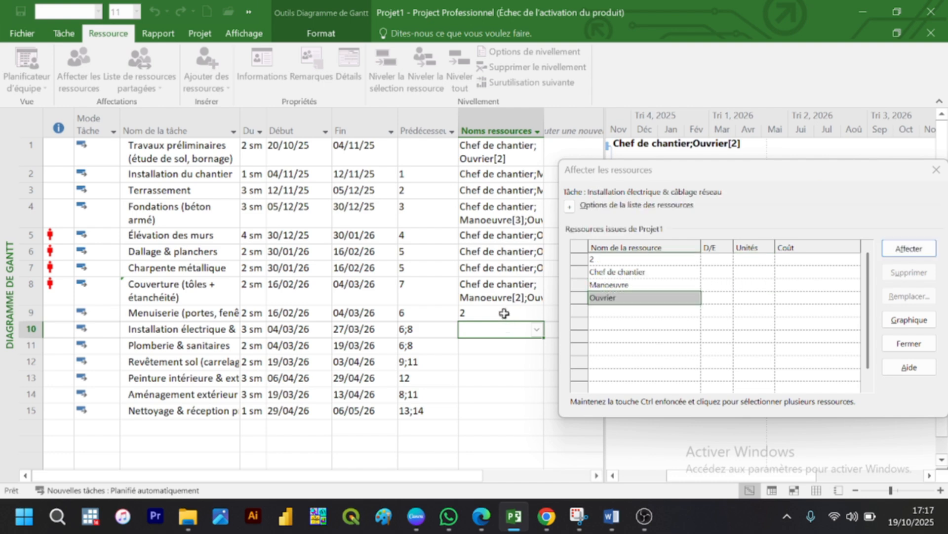
Step: Clear the mistaken resource 2 from the Menuiserie (portes, fenêtres) task's resource names
click(503, 309)
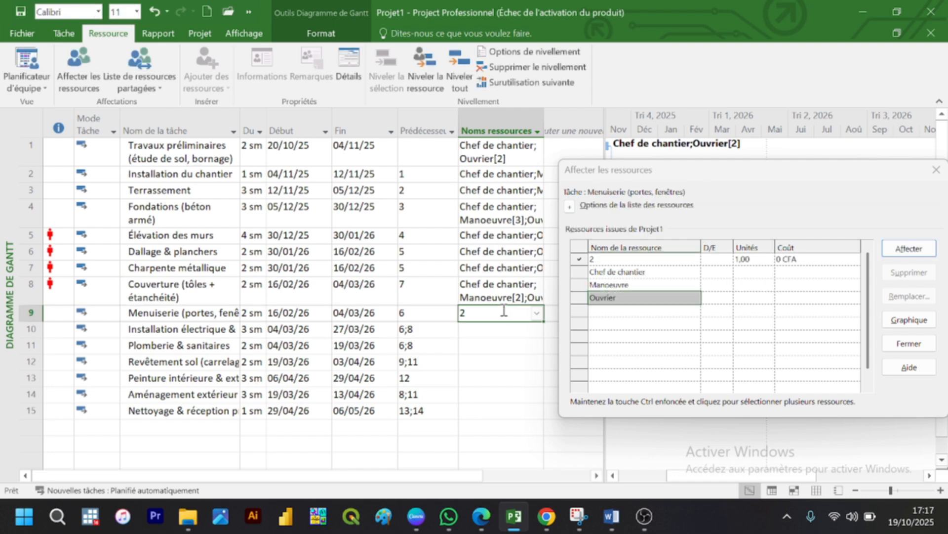
key(BackSpace)
click(500, 342)
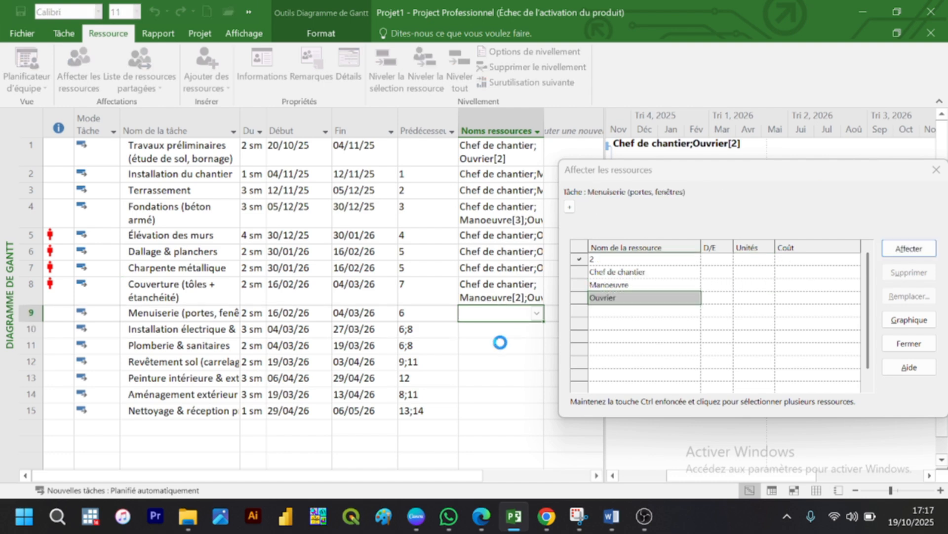
Step: Delete the stray resource named 2 from the resource sheet and return to the Gantt chart
click(622, 262)
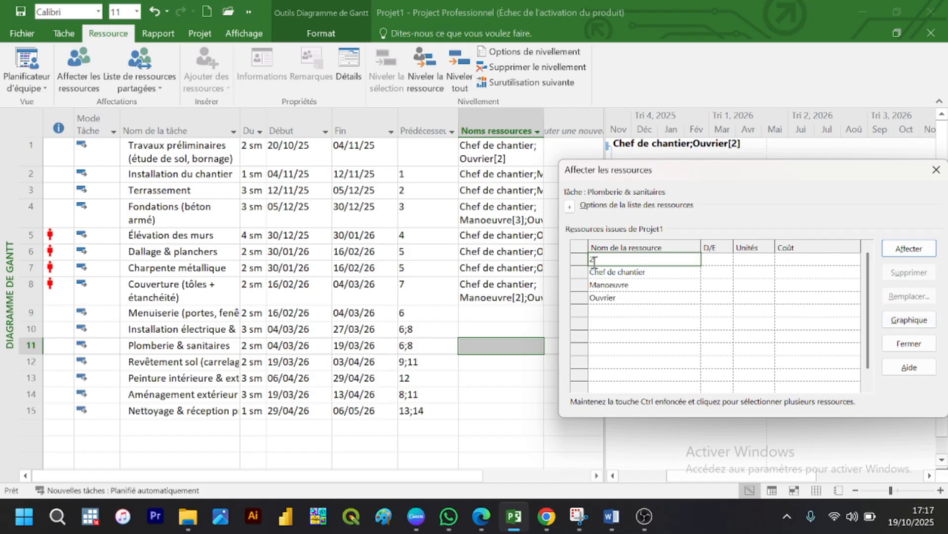
click(495, 315)
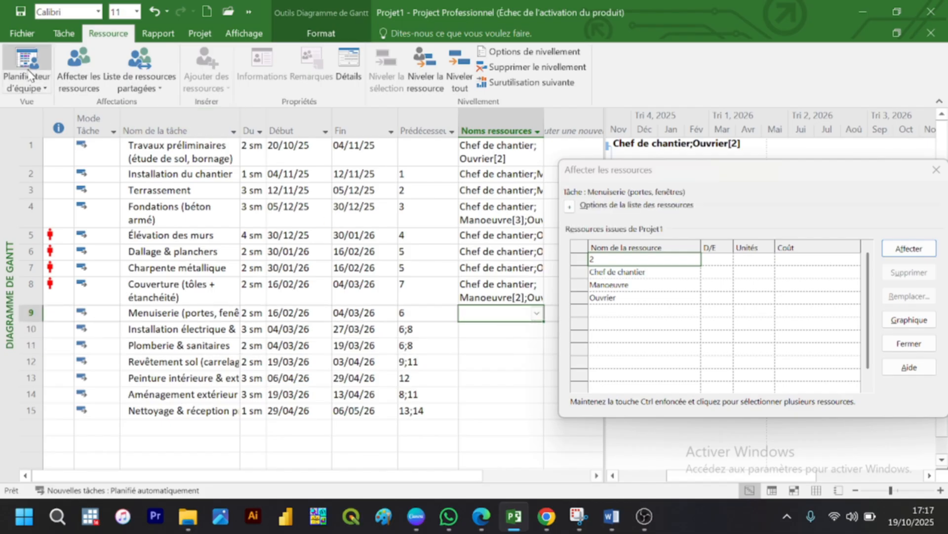
scroll(37, 81, up, 1)
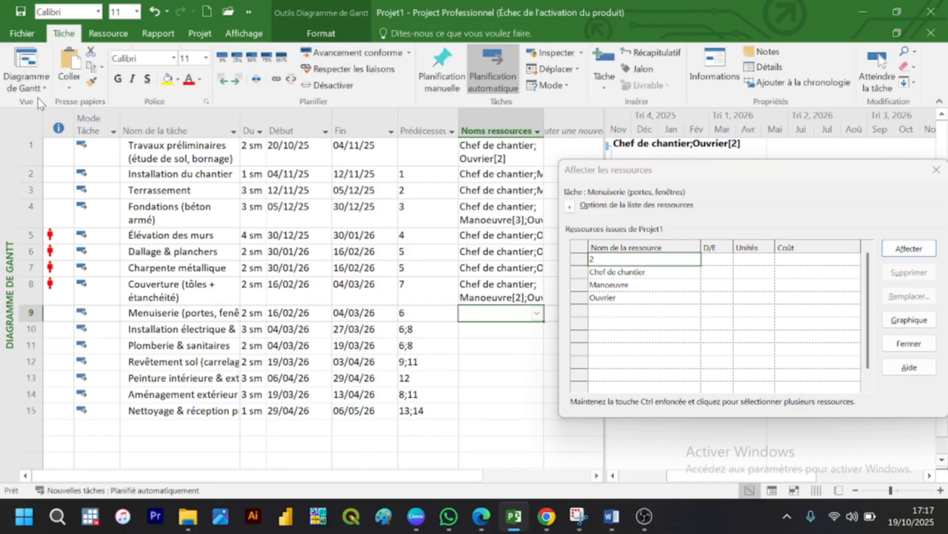
click(42, 76)
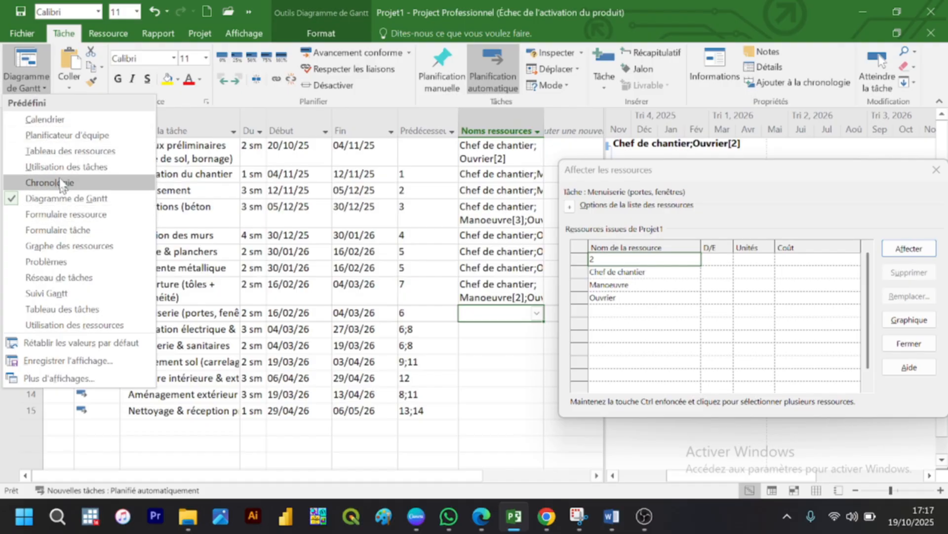
click(63, 151)
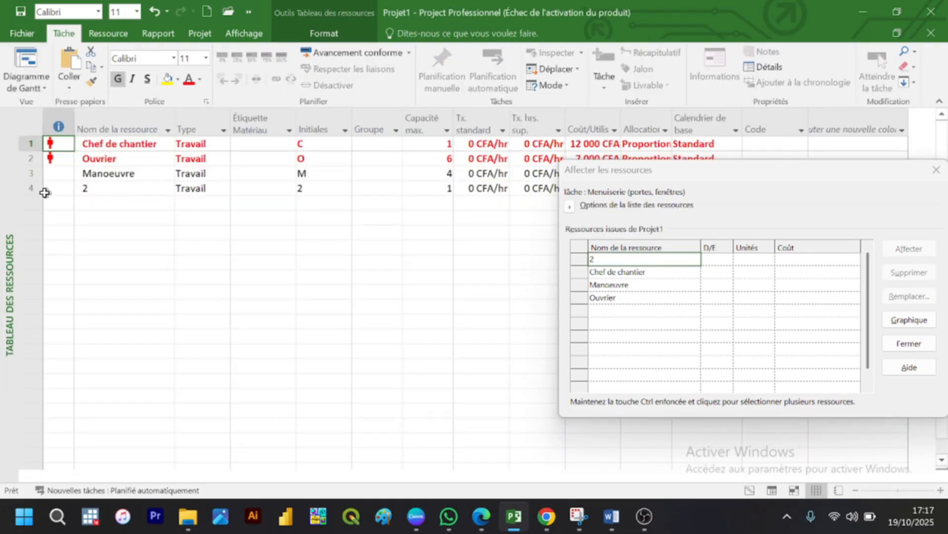
click(33, 189)
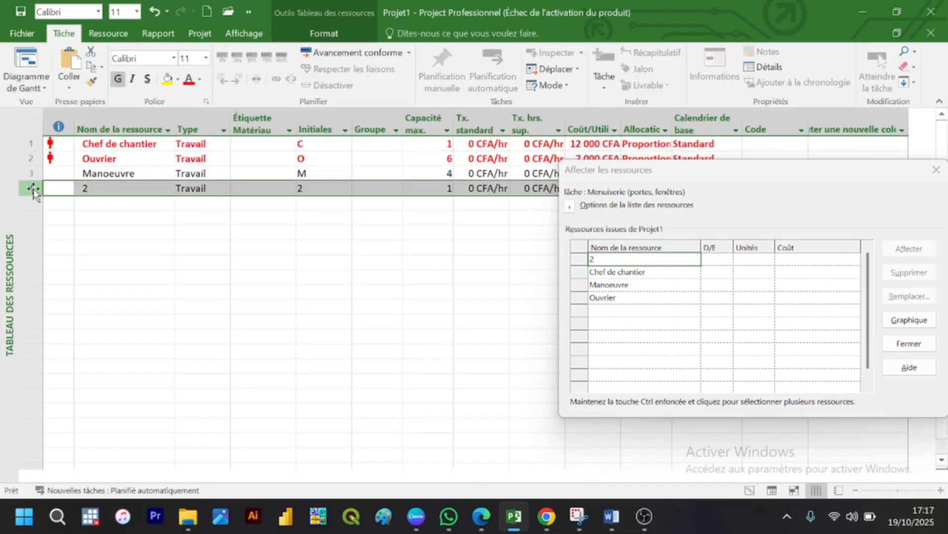
key(Delete)
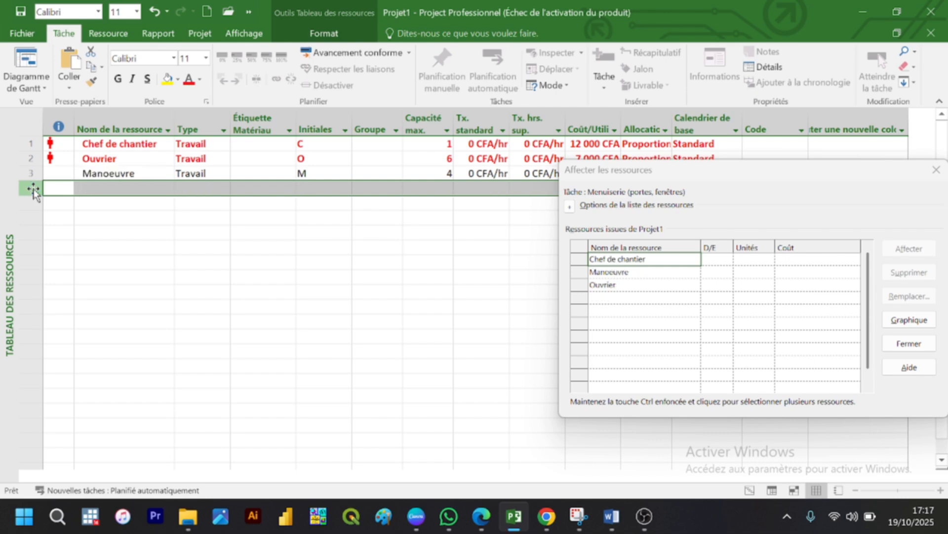
click(38, 88)
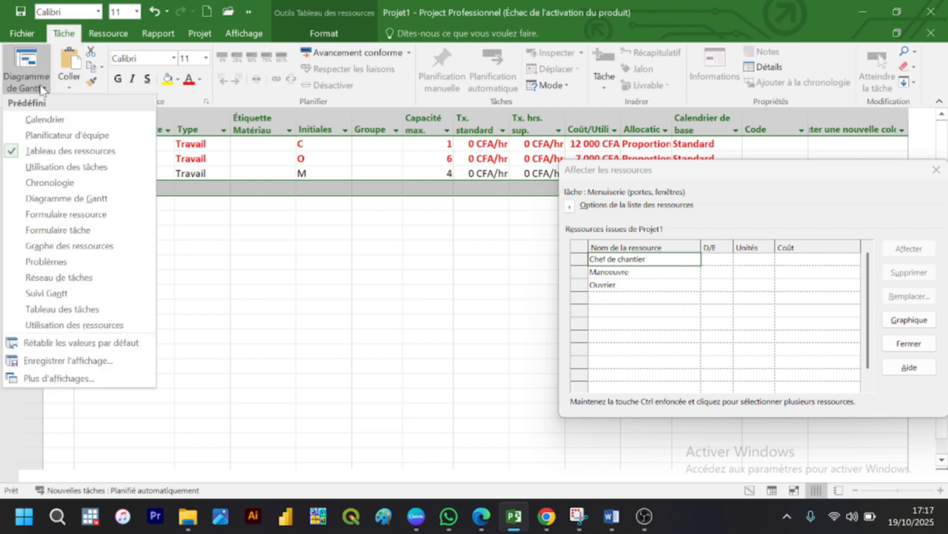
click(75, 198)
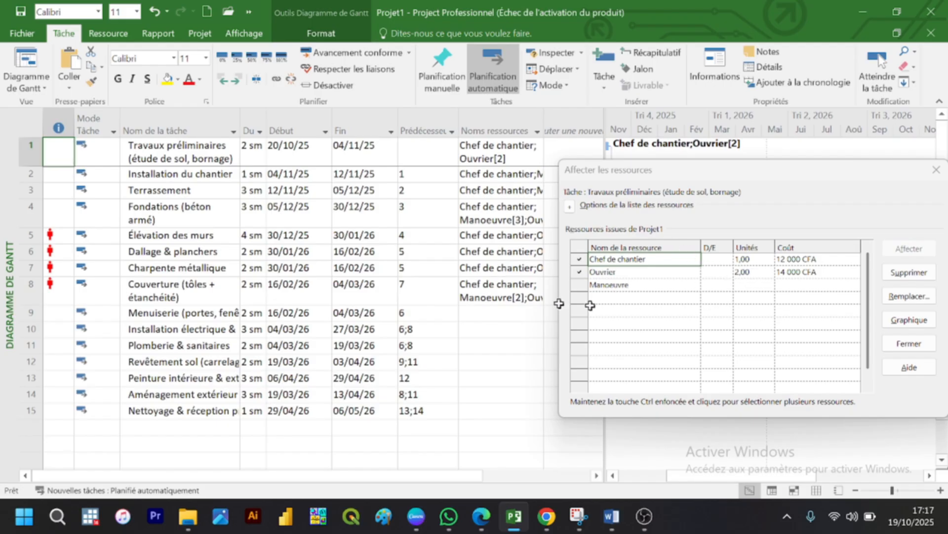
Step: Assign 2 units of Ouvrier to the Menuiserie (portes, fenêtres) task
click(494, 313)
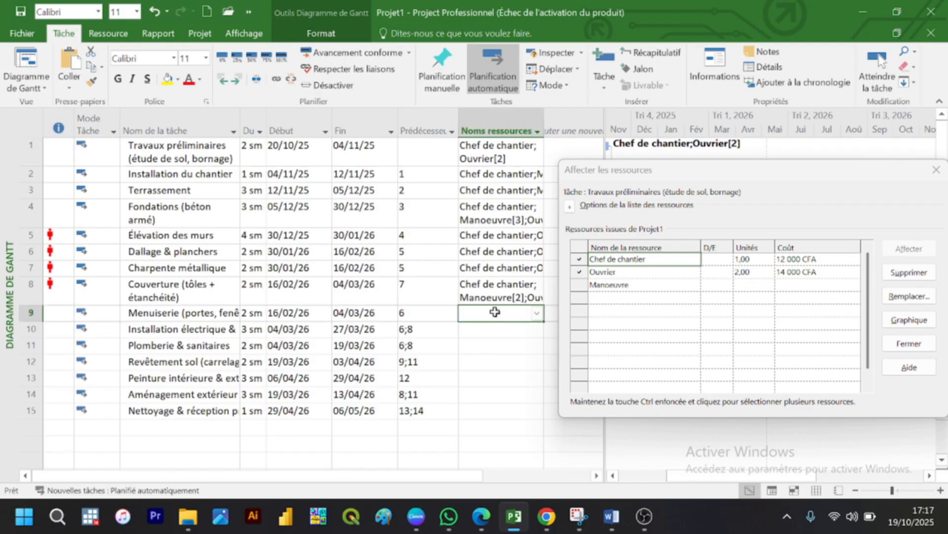
click(720, 285)
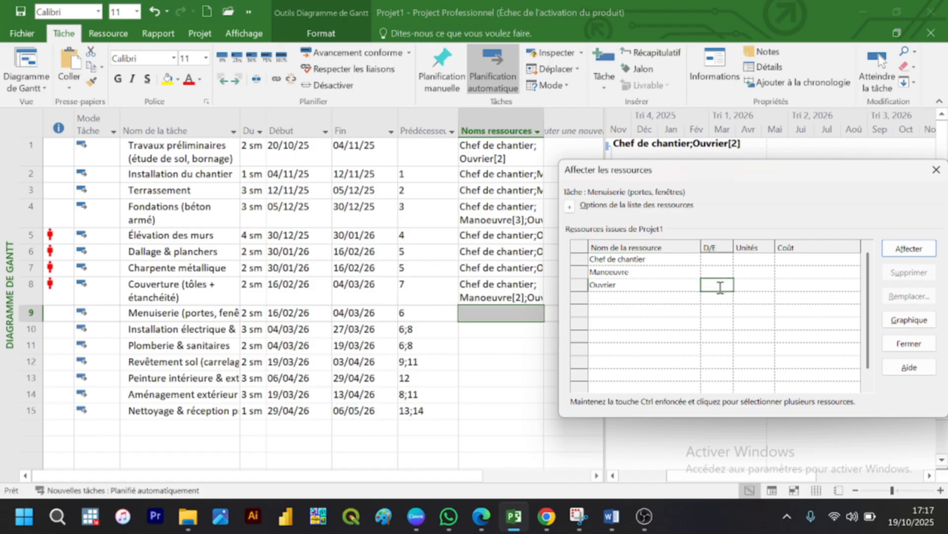
click(718, 310)
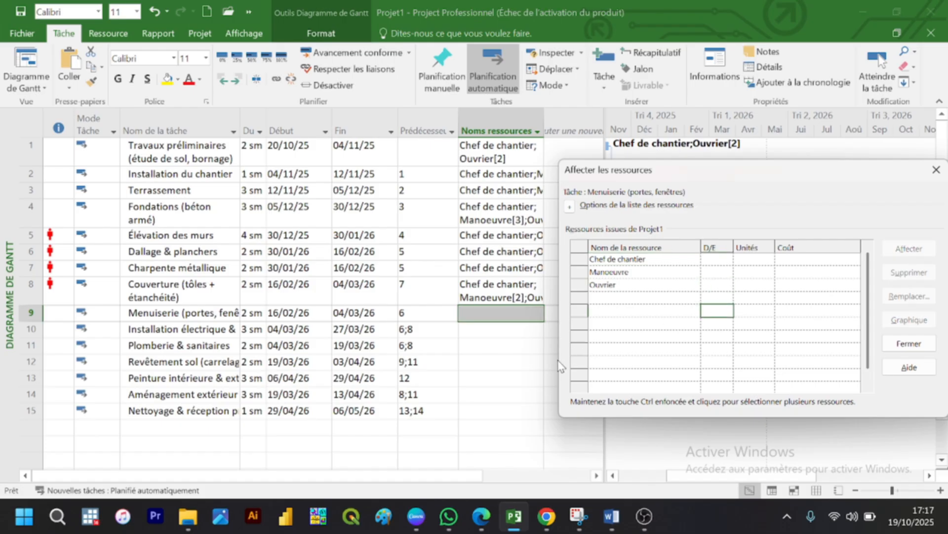
click(503, 361)
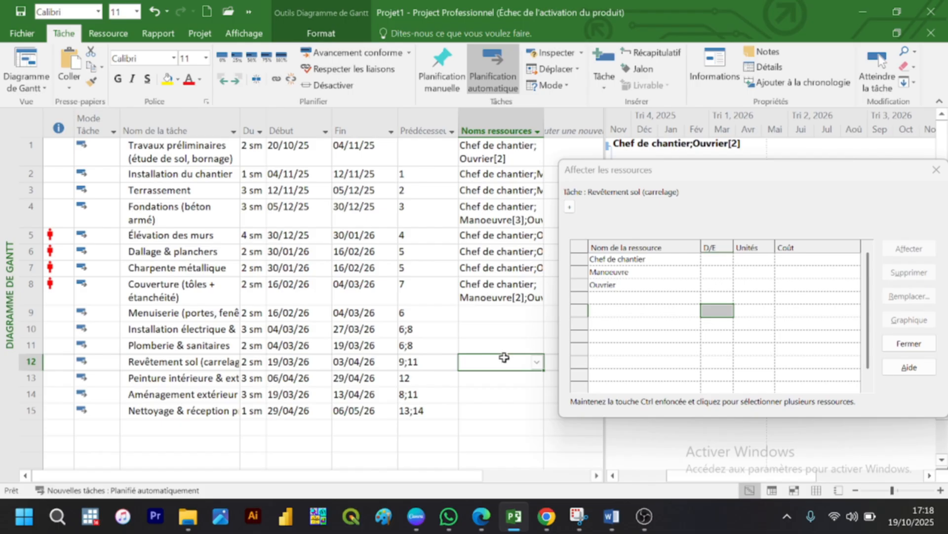
click(495, 314)
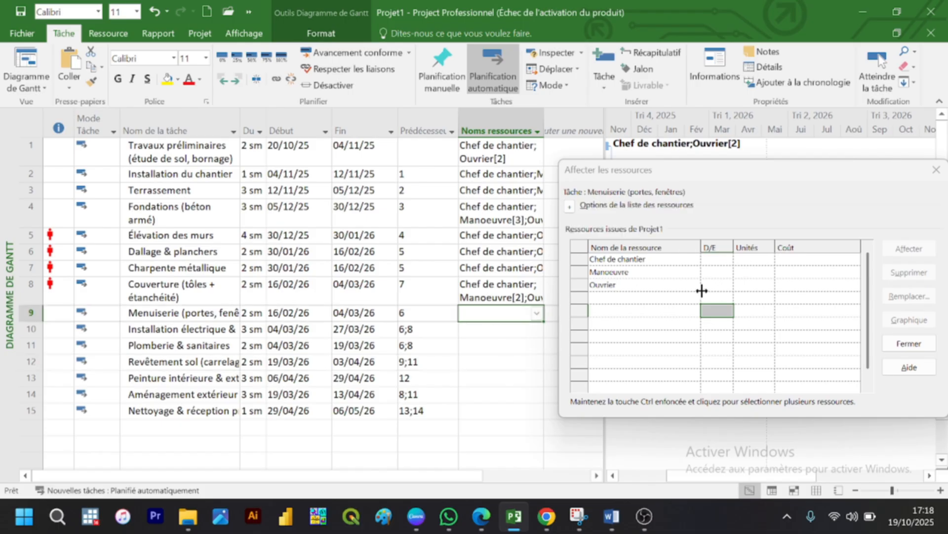
click(754, 284)
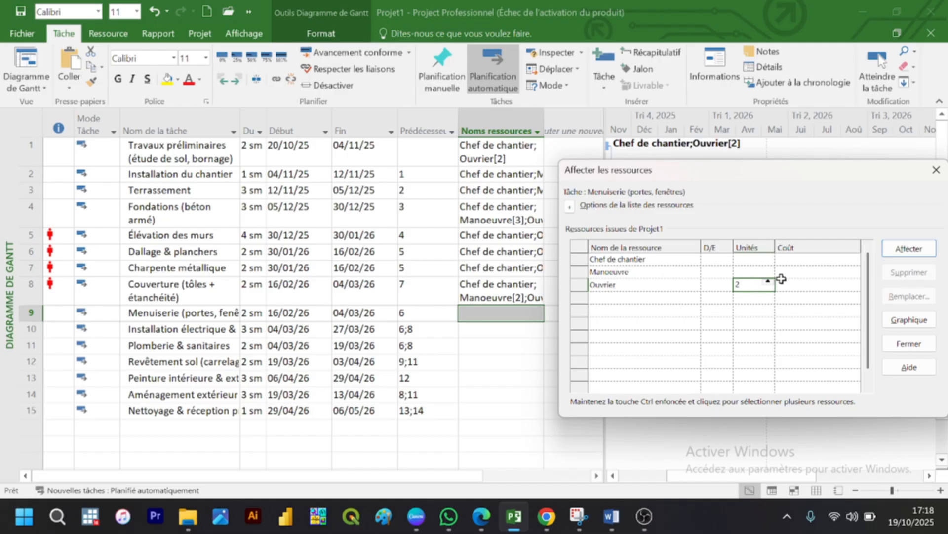
click(897, 252)
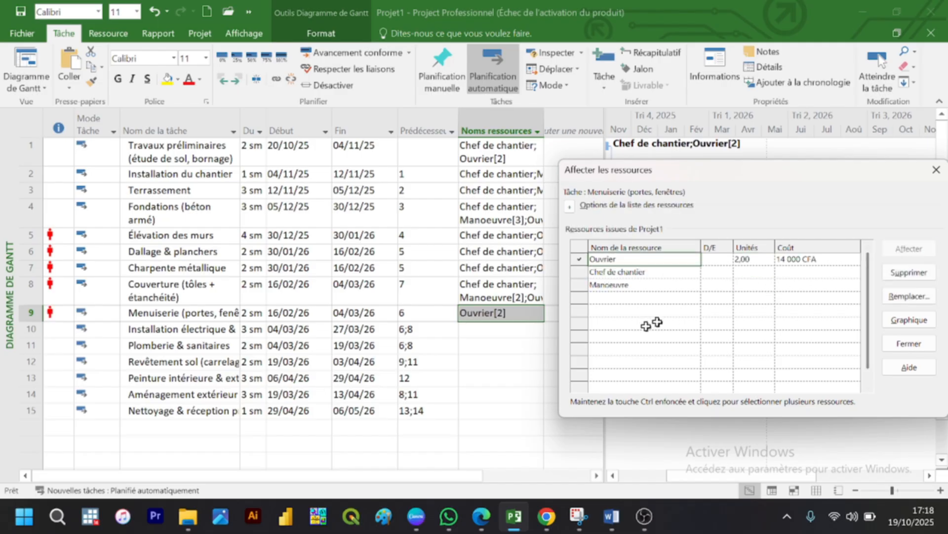
Step: Assign 1 unit of Chef de chantier and 3 units of Ouvrier to the Installation électrique & câblage réseau task
click(501, 319)
click(503, 327)
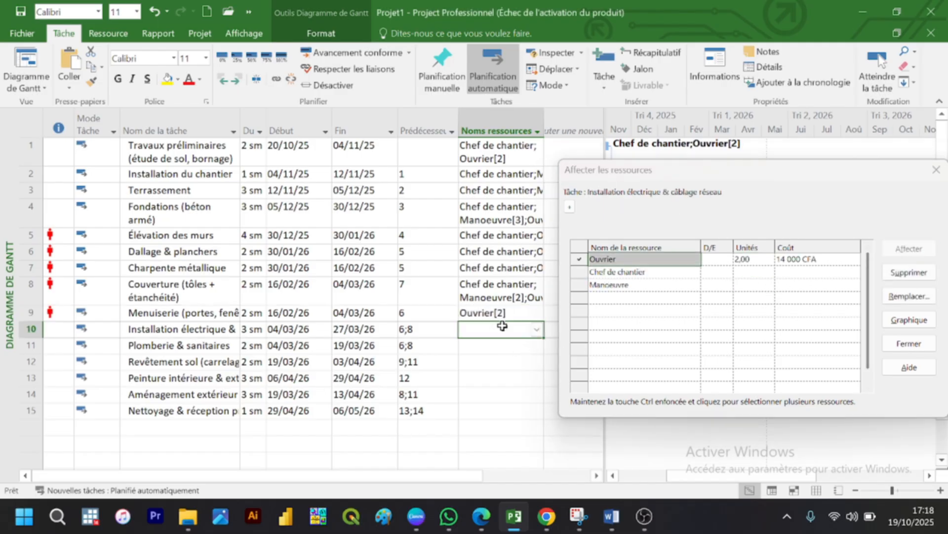
click(757, 261)
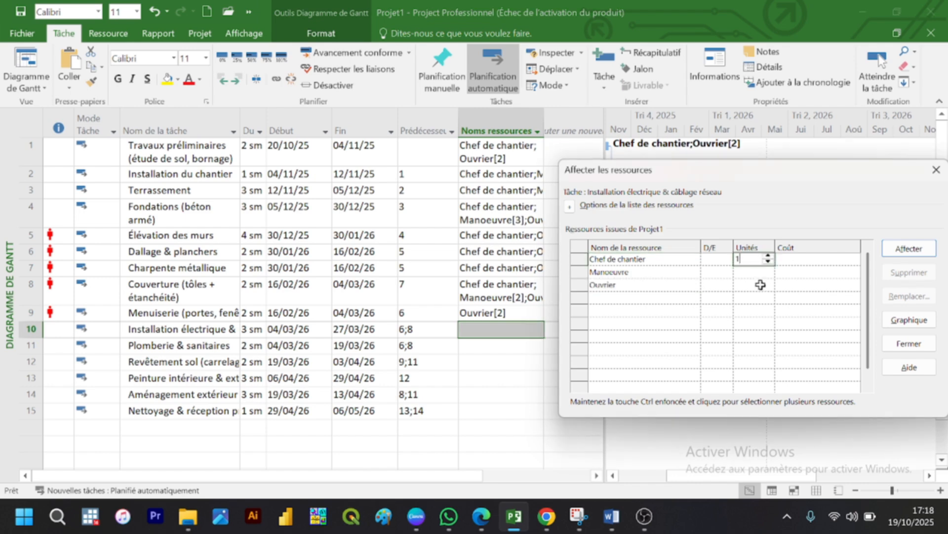
click(763, 285)
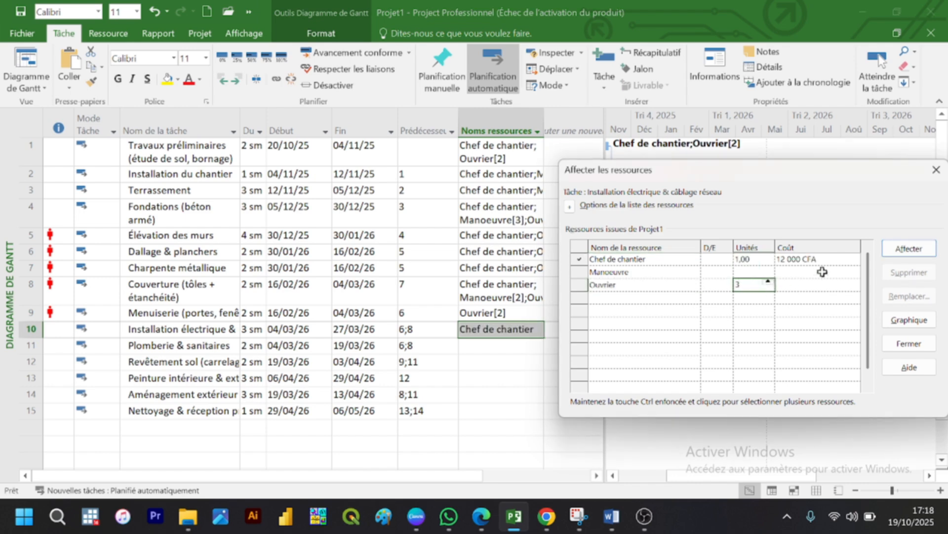
text(3)
click(909, 248)
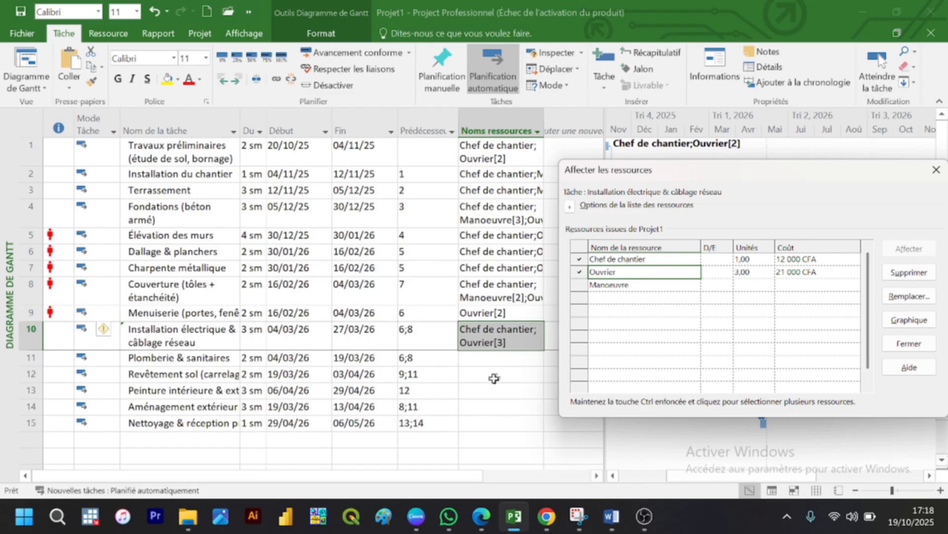
Step: Assign 1 unit of Chef de chantier and 2 units of Ouvrier to the Plomberie & sanitaires task
click(493, 362)
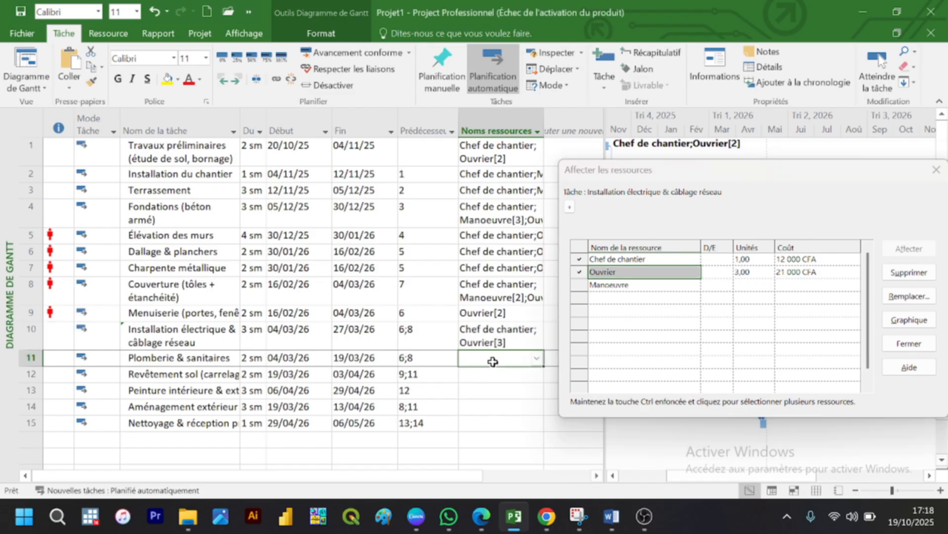
click(744, 263)
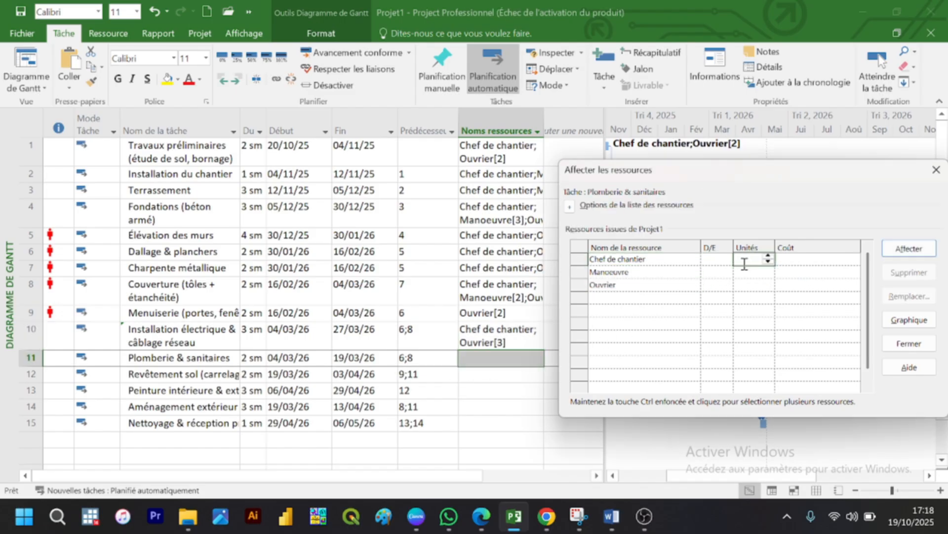
text(1)
click(744, 282)
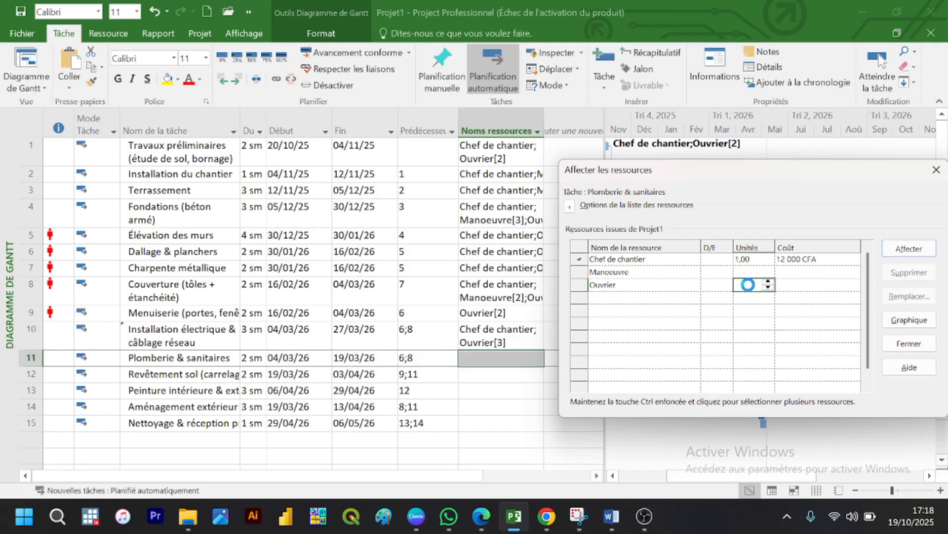
text(2)
click(909, 249)
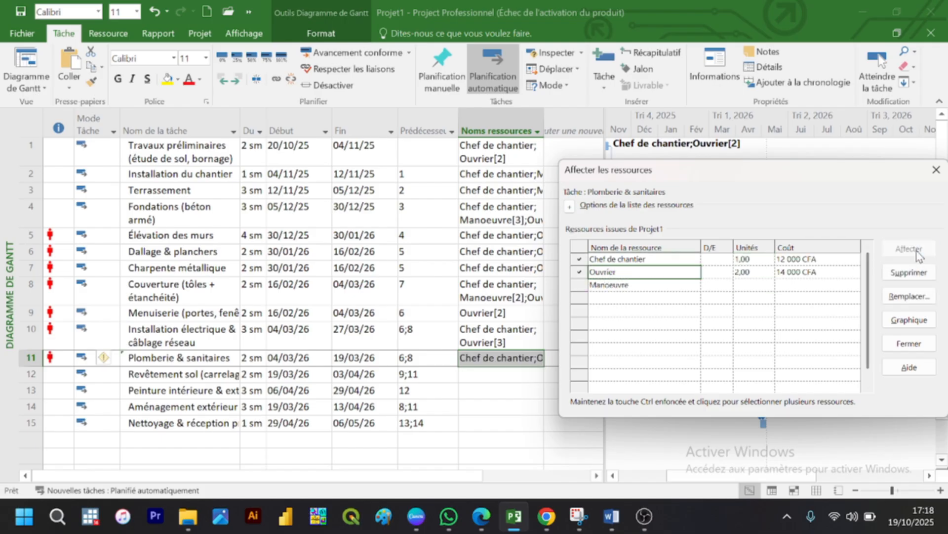
Step: Assign 2 units of Ouvrier to the Revêtement sol (carrelage) task
click(497, 380)
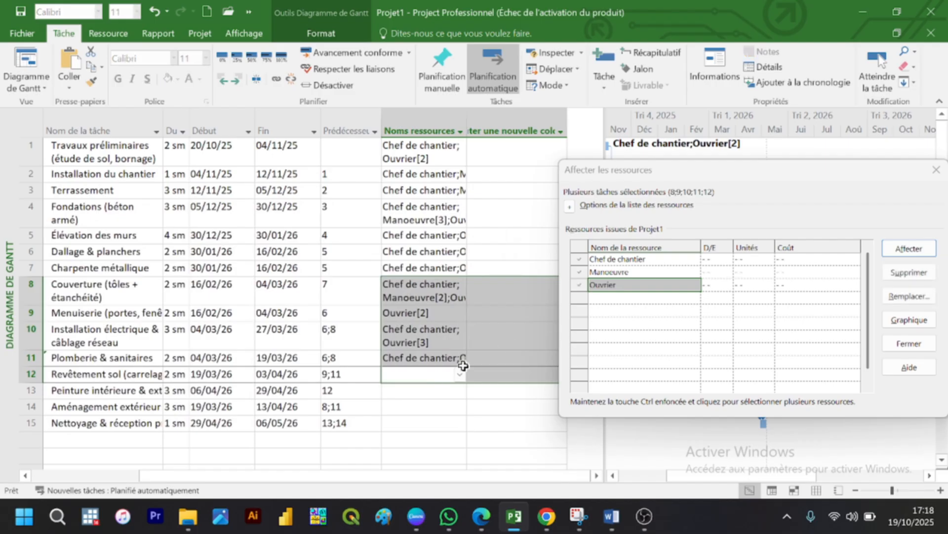
click(429, 376)
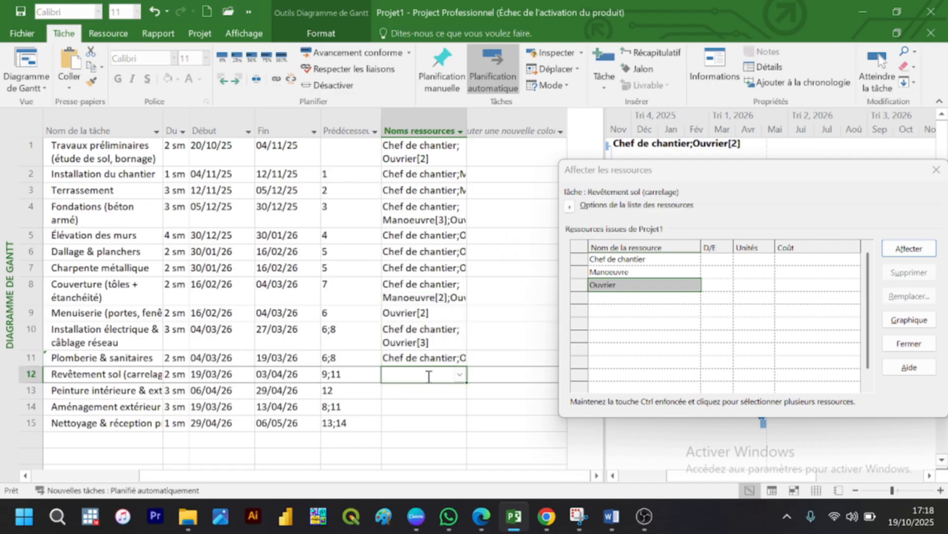
click(763, 283)
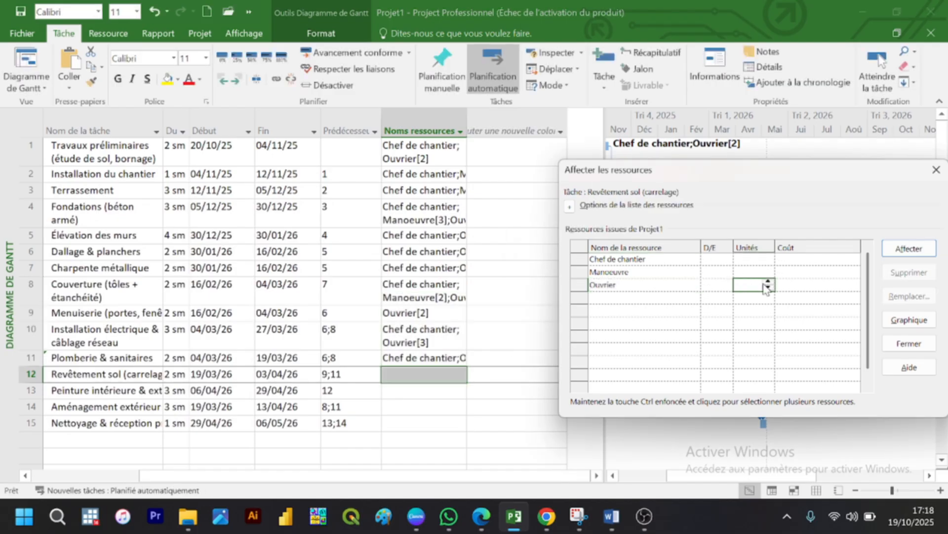
click(908, 248)
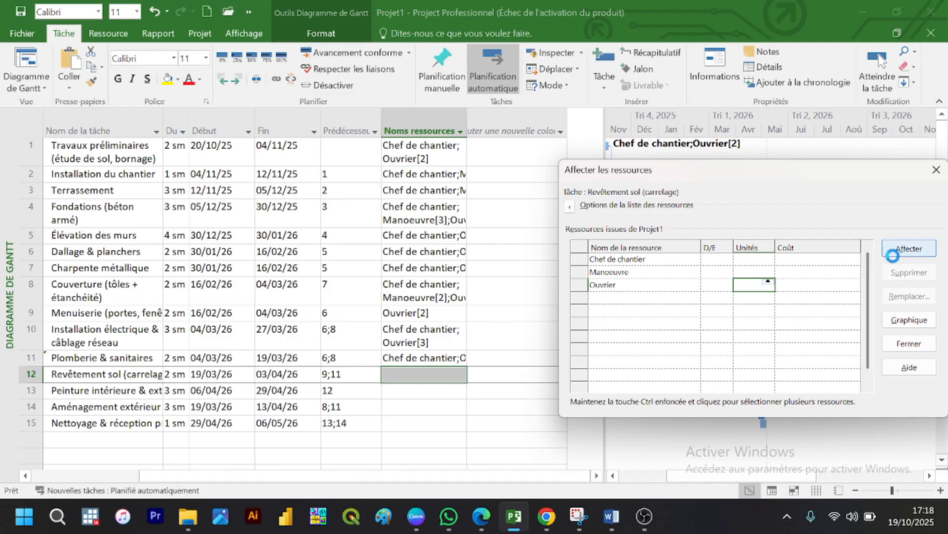
Step: Assign 2 units of Ouvrier to the Peinture intérieure & extérieure task
click(415, 392)
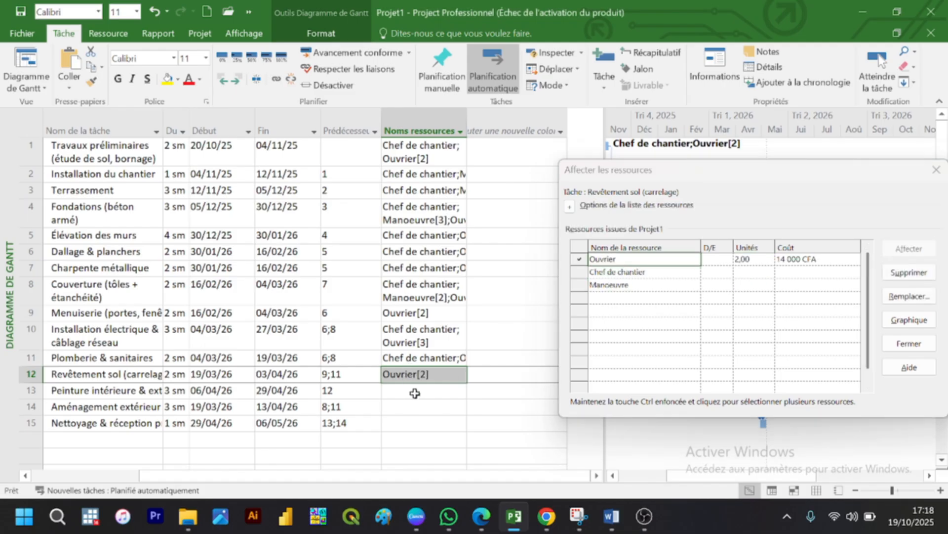
click(759, 286)
text(2)
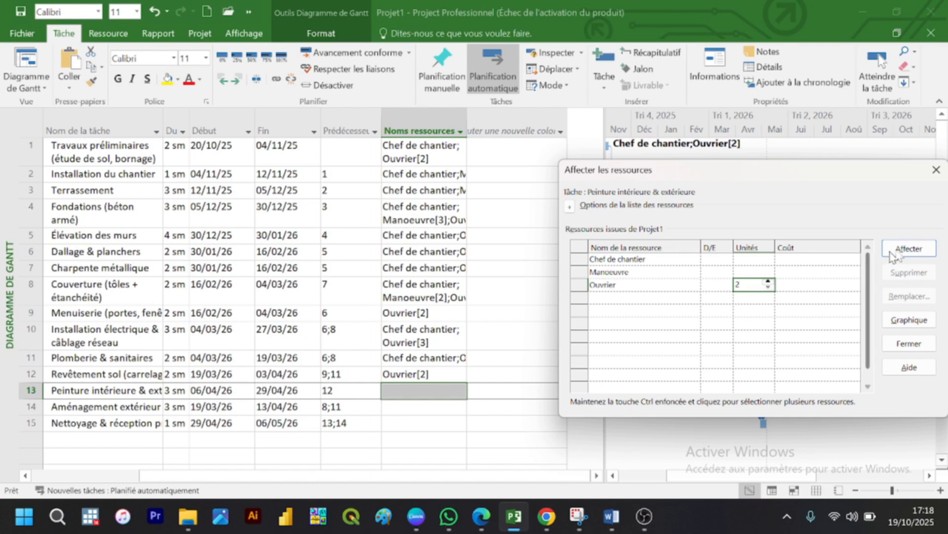
click(908, 249)
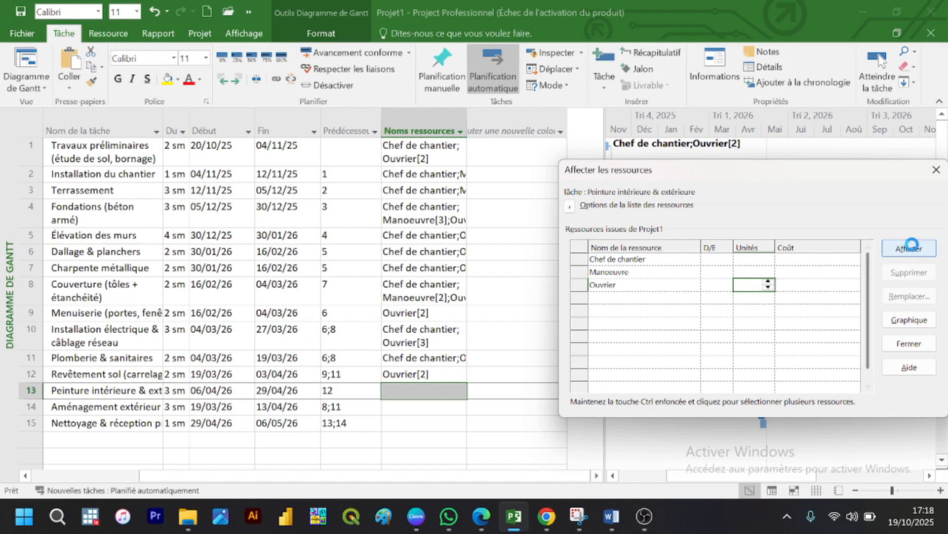
Step: Assign 1 unit of Chef de chantier and 3 units of Manoeuvre to the Aménagement extérieur (cour, terrain de sport) task
click(427, 410)
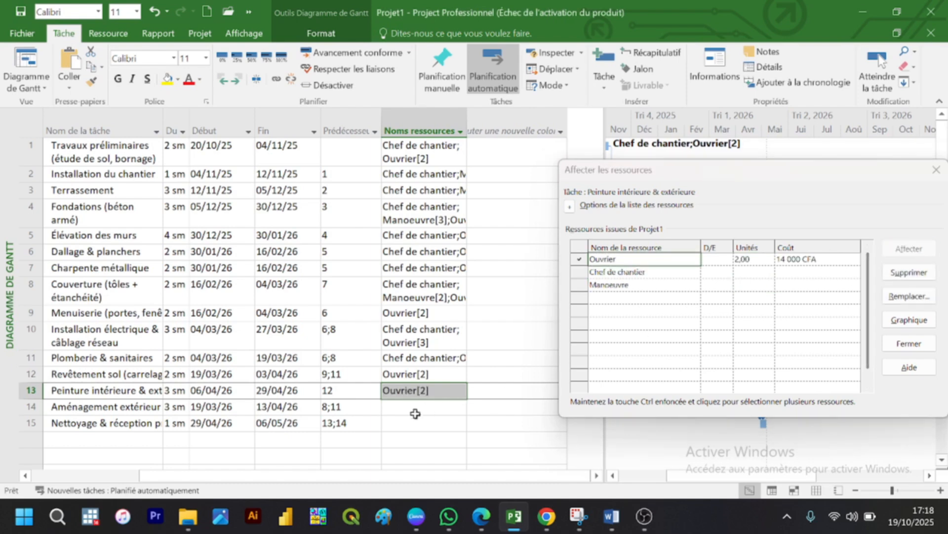
click(761, 259)
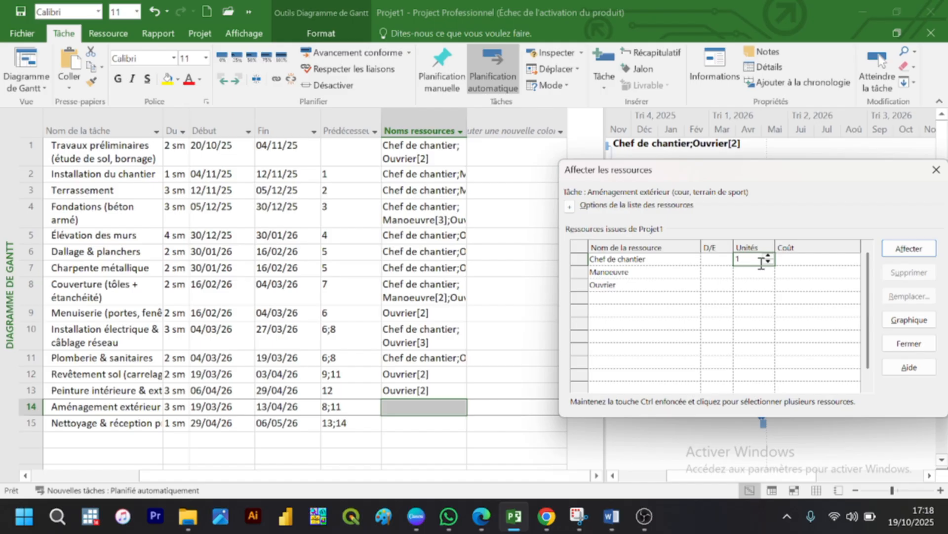
key(Return)
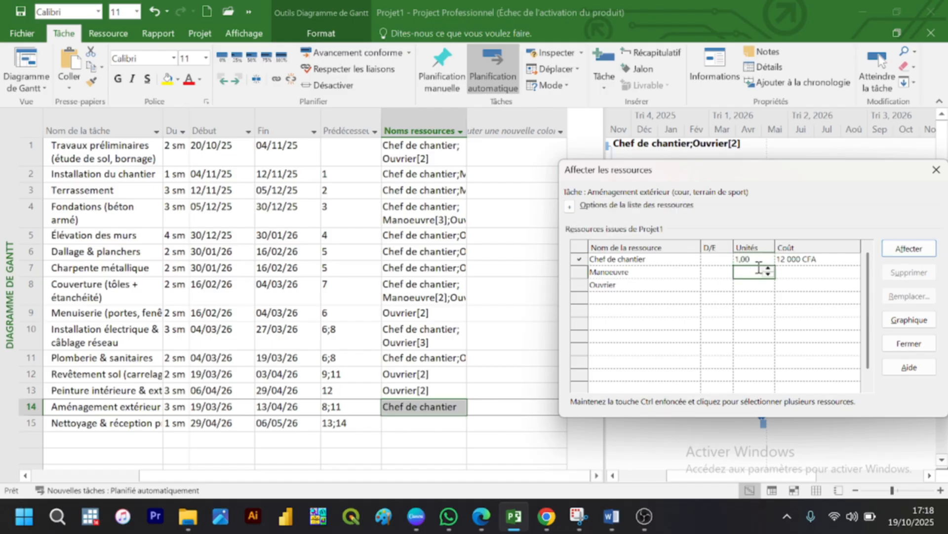
text(3)
click(909, 248)
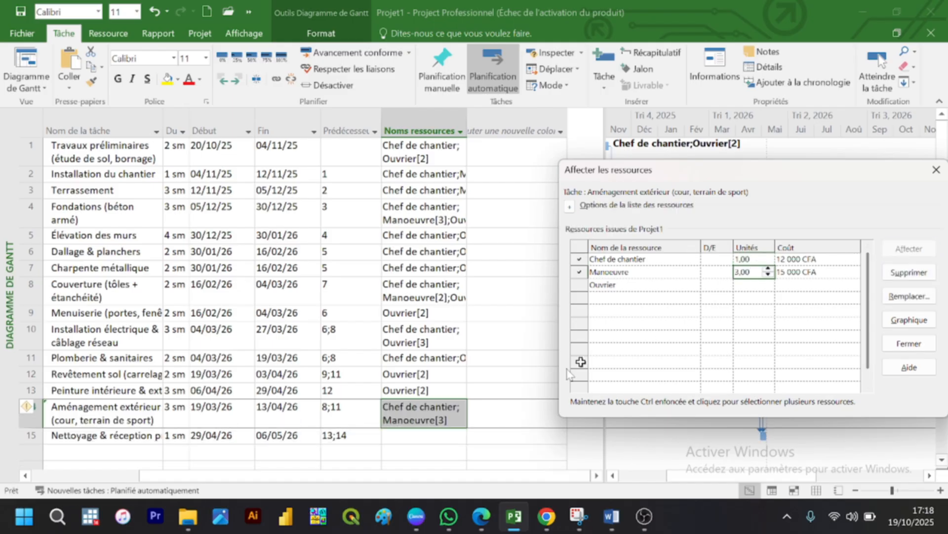
Step: Assign 1 unit of Chef de chantier and 2 units of Manoeuvre to the Nettoyage & réception provisoire task and close the resource assignment dialog
click(427, 439)
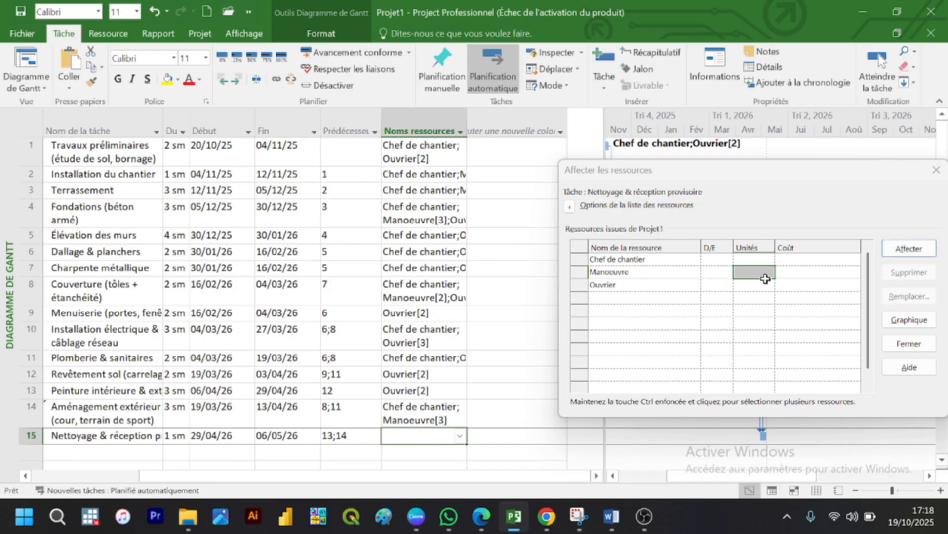
click(760, 260)
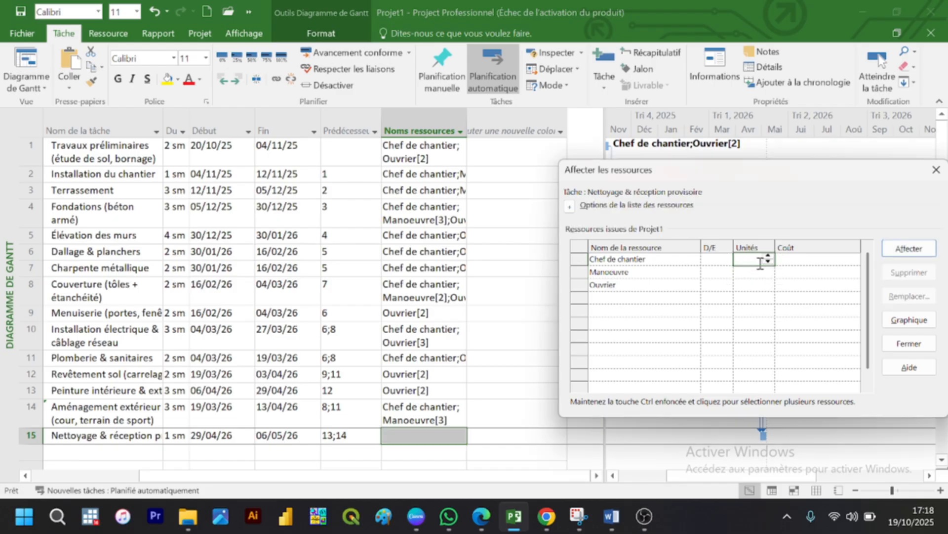
text(1)
click(756, 273)
text(2)
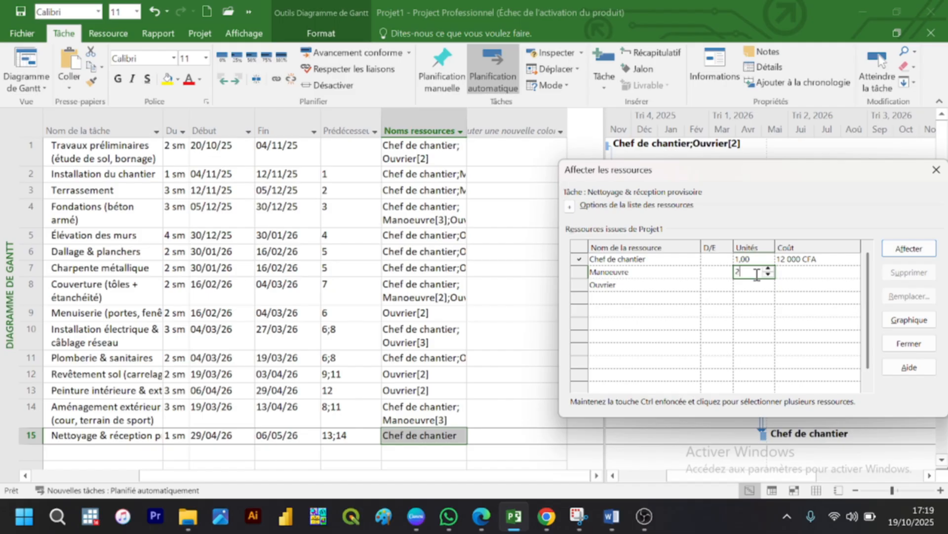
click(893, 255)
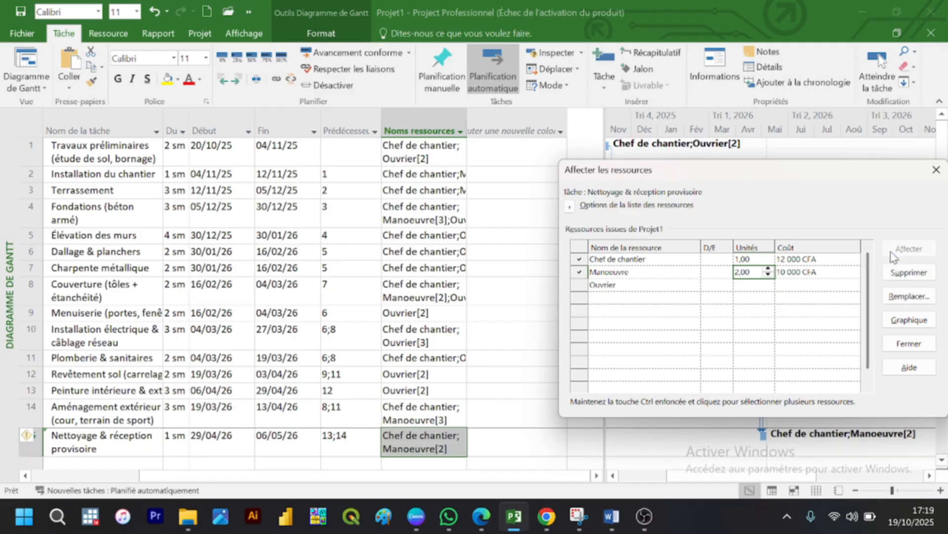
click(899, 345)
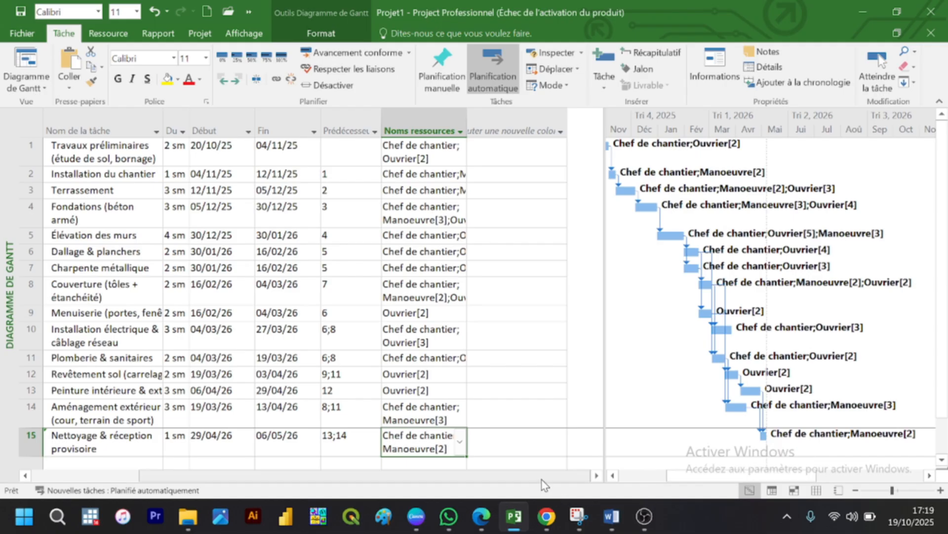
Step: Narrow the predecessors column of the task table and remove the Début and Fin columns from it
drag(542, 478, 420, 482)
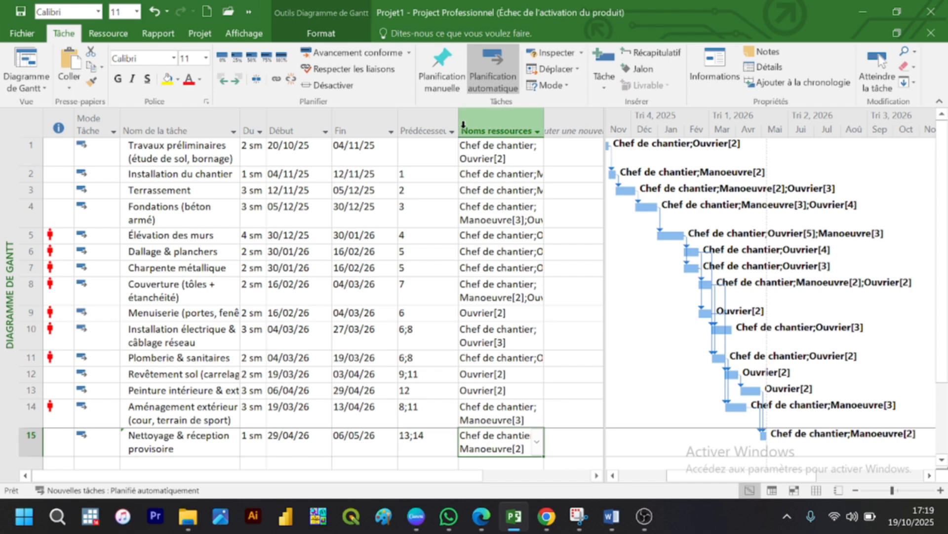
drag(458, 124, 437, 123)
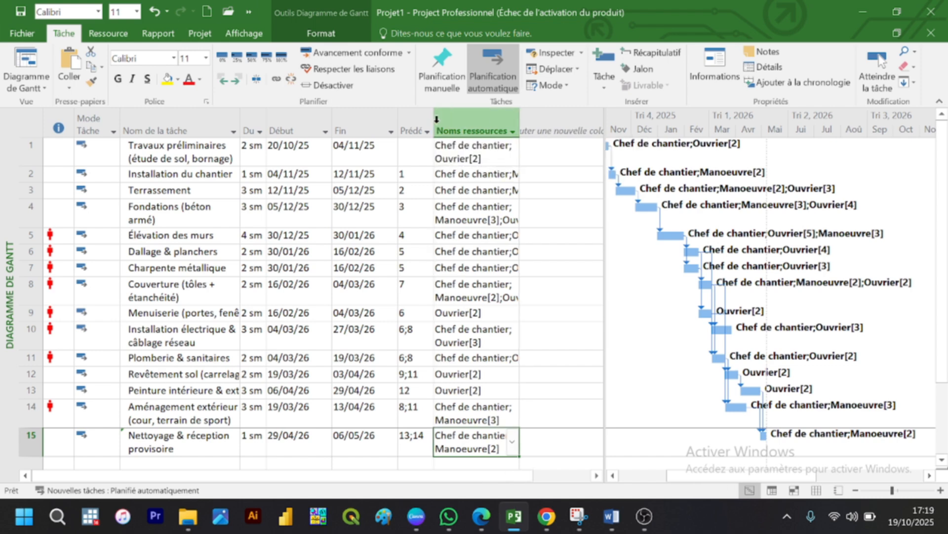
drag(304, 119, 355, 127)
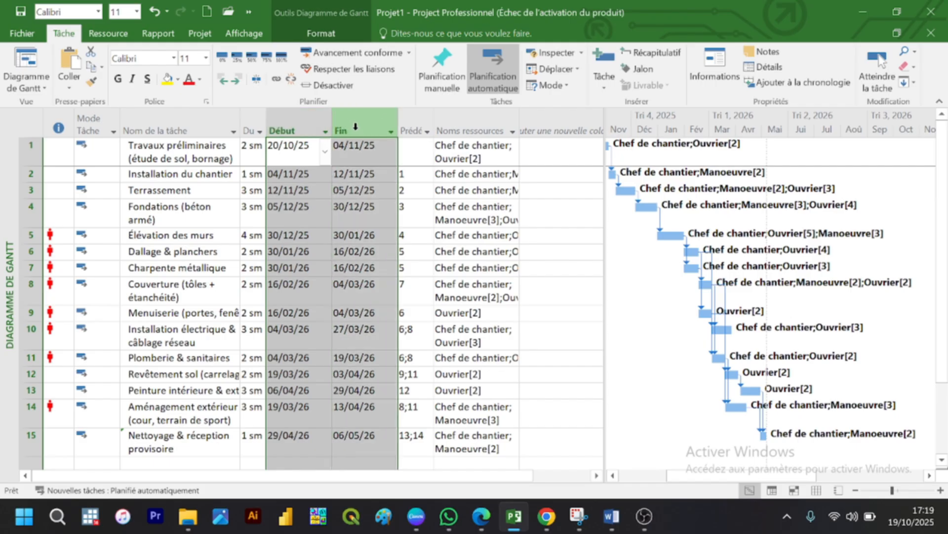
key(Delete)
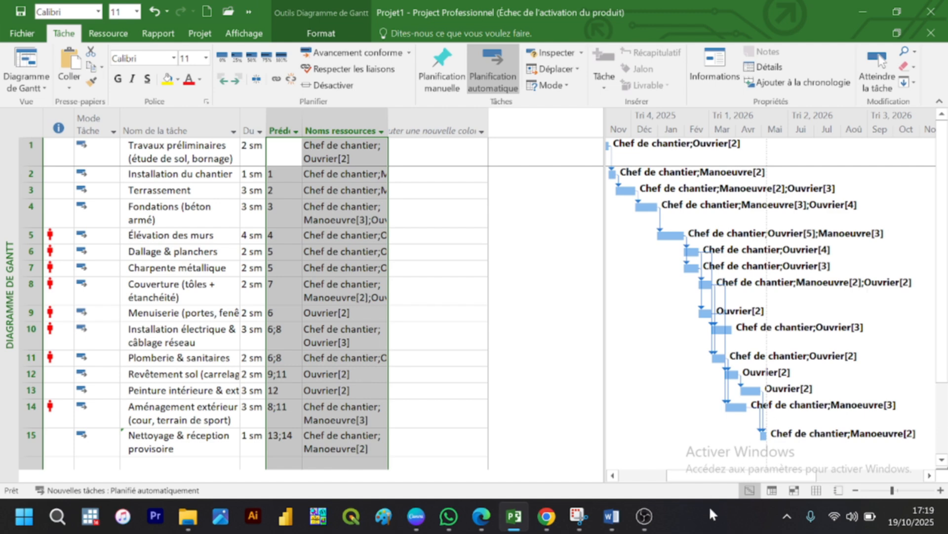
Step: Check the task table in TP Projet_BTP[1].pdf in Edge, return to Project and move the floating meeting window out of the way
click(479, 518)
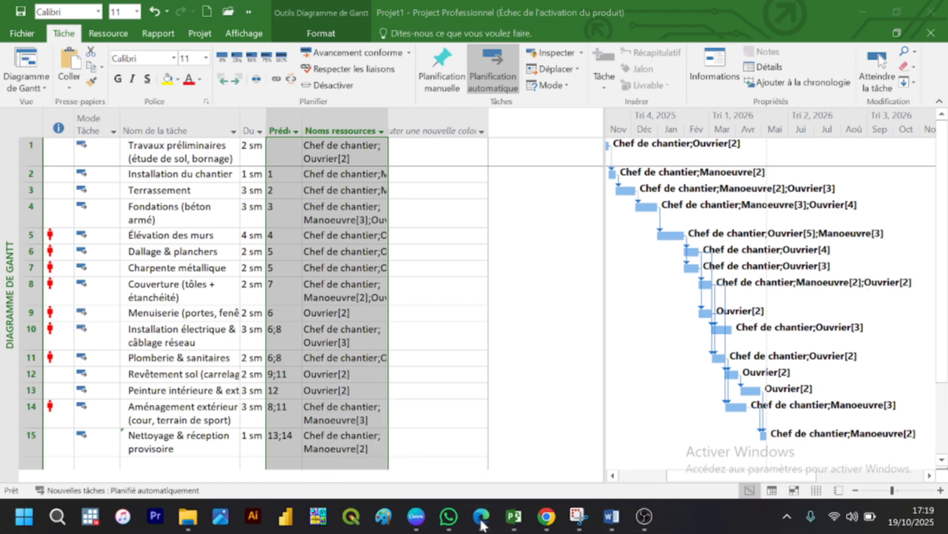
mouse_move(481, 525)
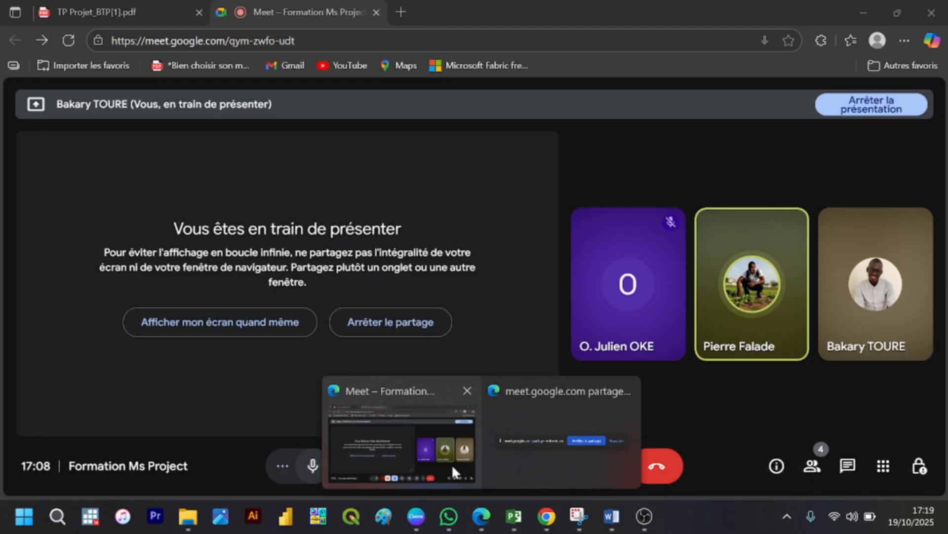
click(451, 464)
click(124, 11)
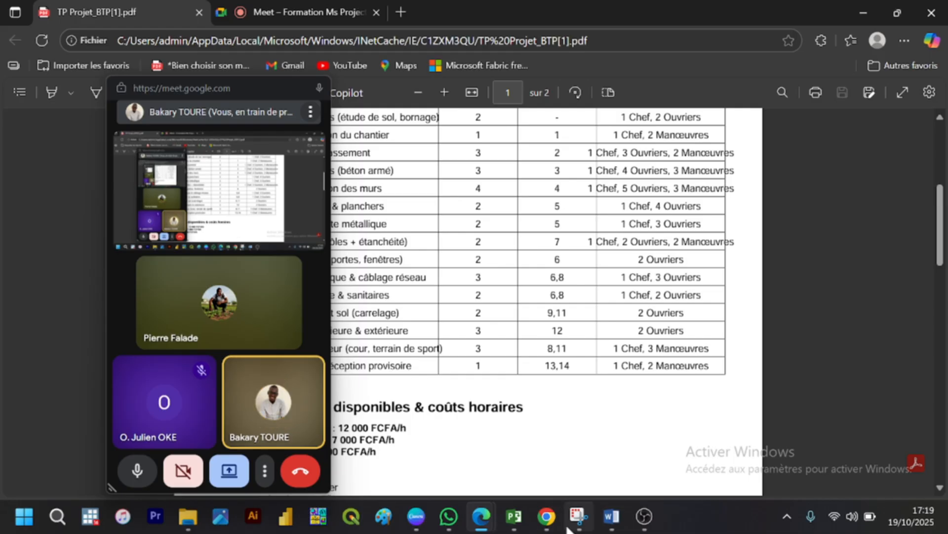
click(514, 516)
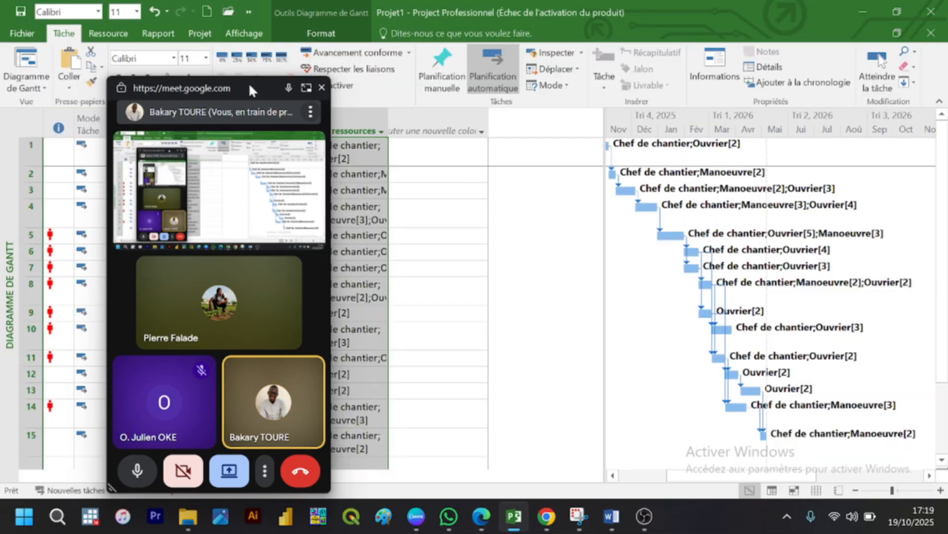
drag(249, 89, 460, 521)
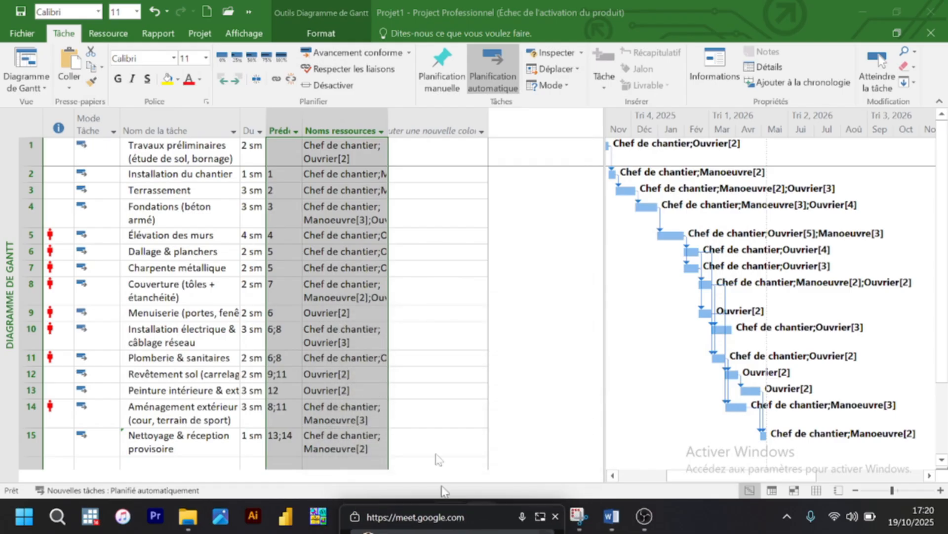
Step: Enlarge the Gantt chart area up to the resource names column so that all task bars are in view
click(416, 263)
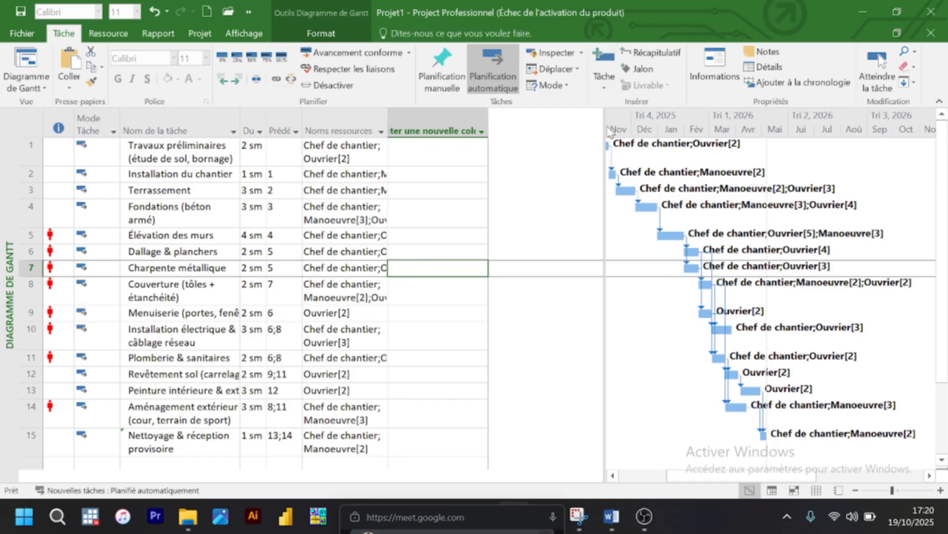
drag(605, 129, 408, 128)
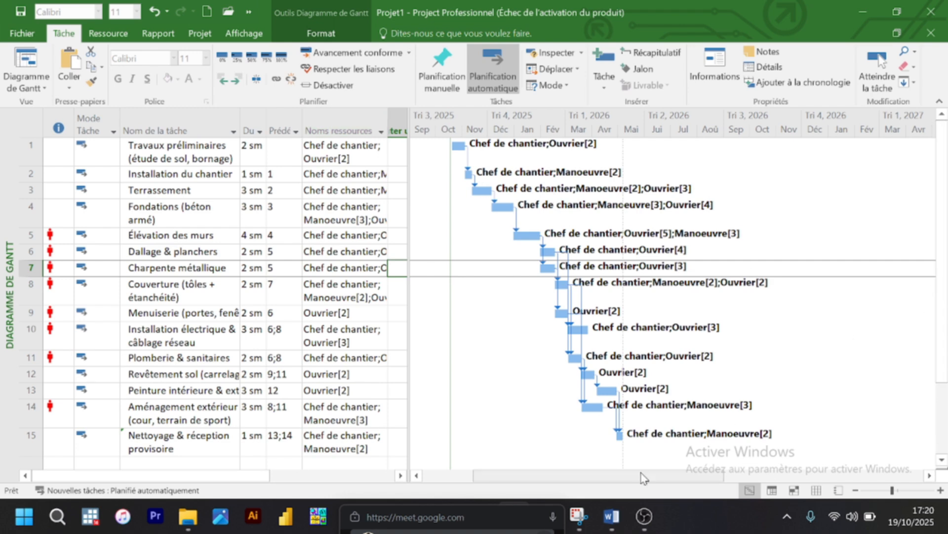
mouse_move(638, 476)
mouse_down()
mouse_move(583, 476)
mouse_move(661, 477)
mouse_move(637, 477)
mouse_move(649, 478)
mouse_up()
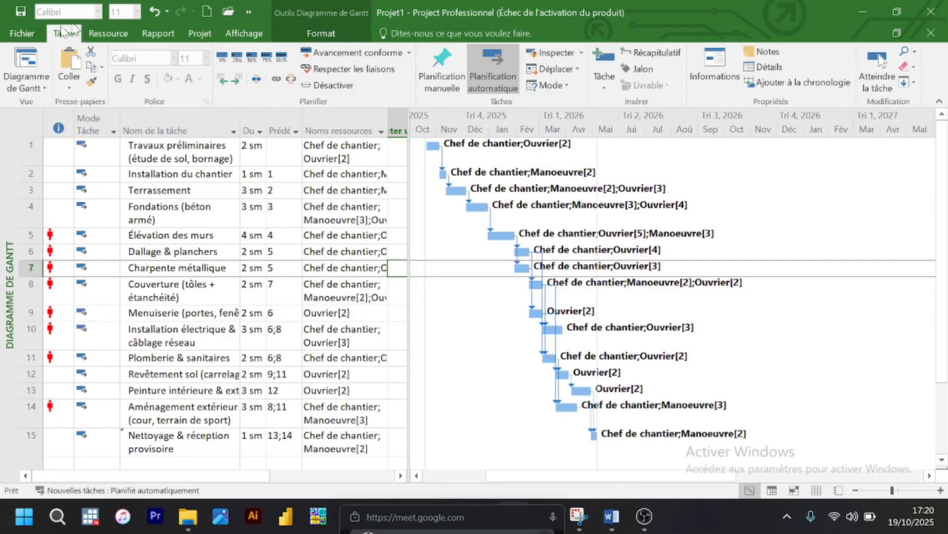
click(24, 33)
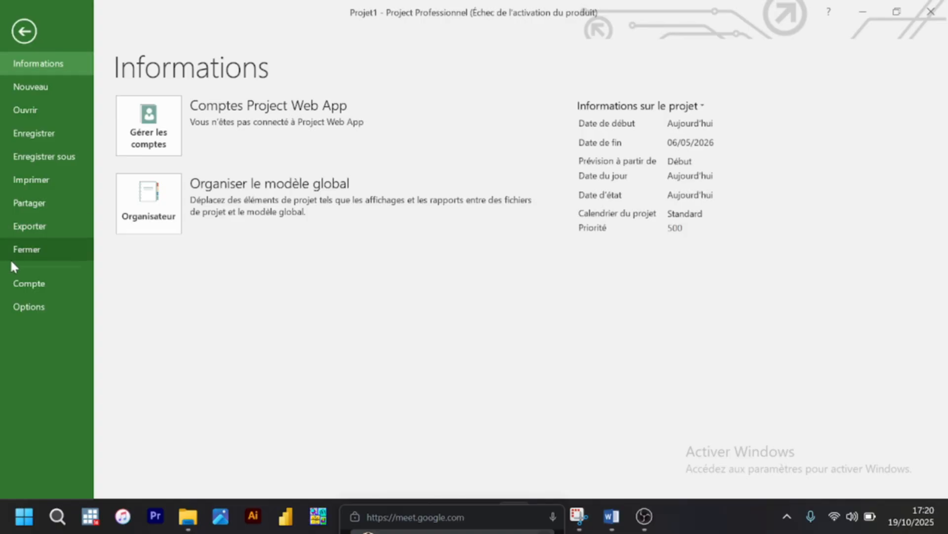
click(31, 309)
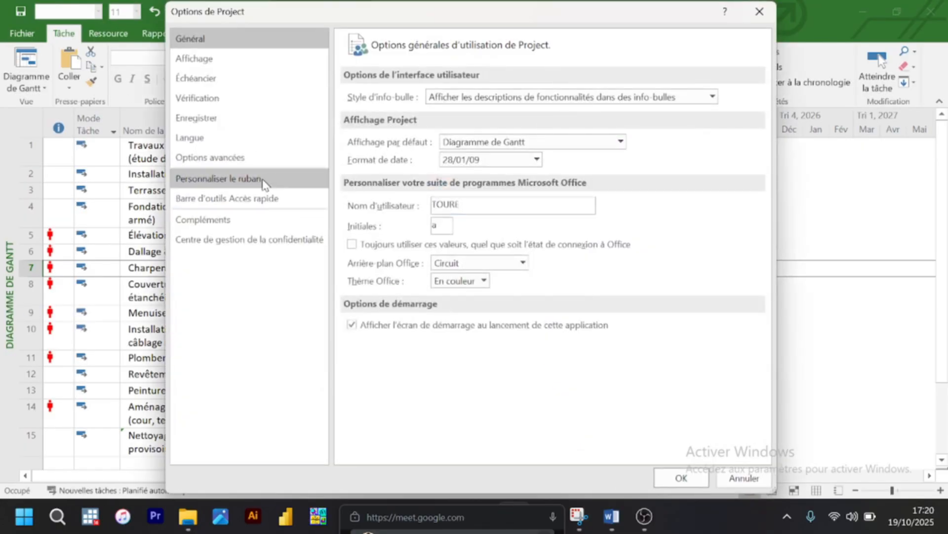
click(770, 5)
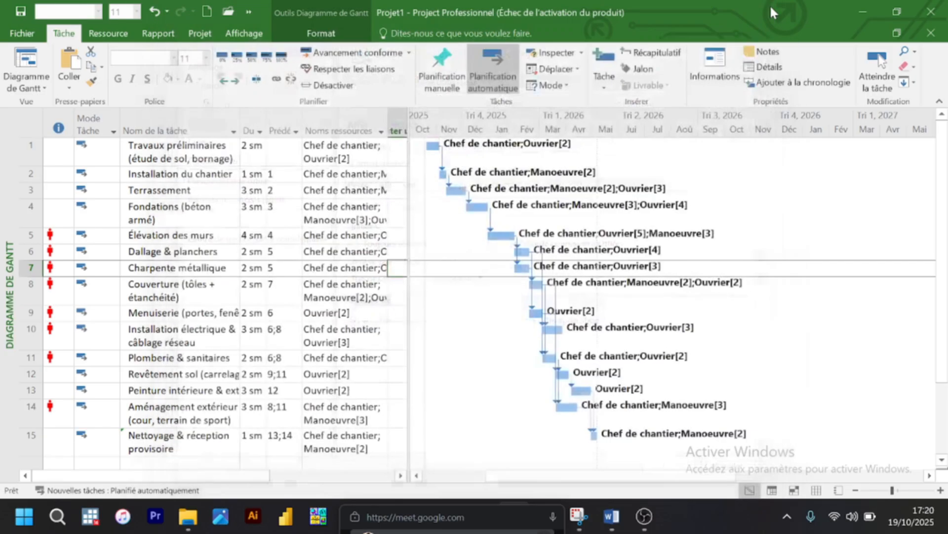
Step: Open the default work week details of the Standard project calendar and switch Lundi to specific working times
click(196, 35)
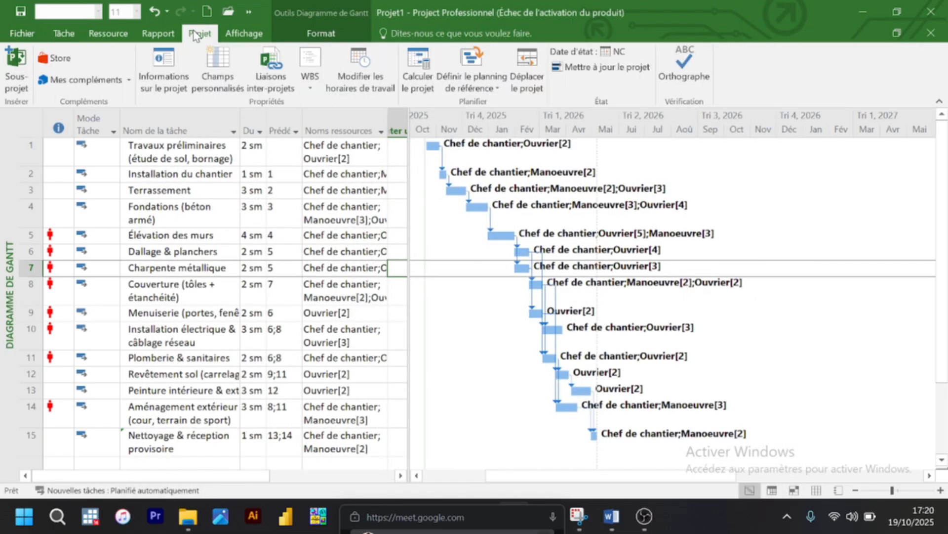
click(360, 69)
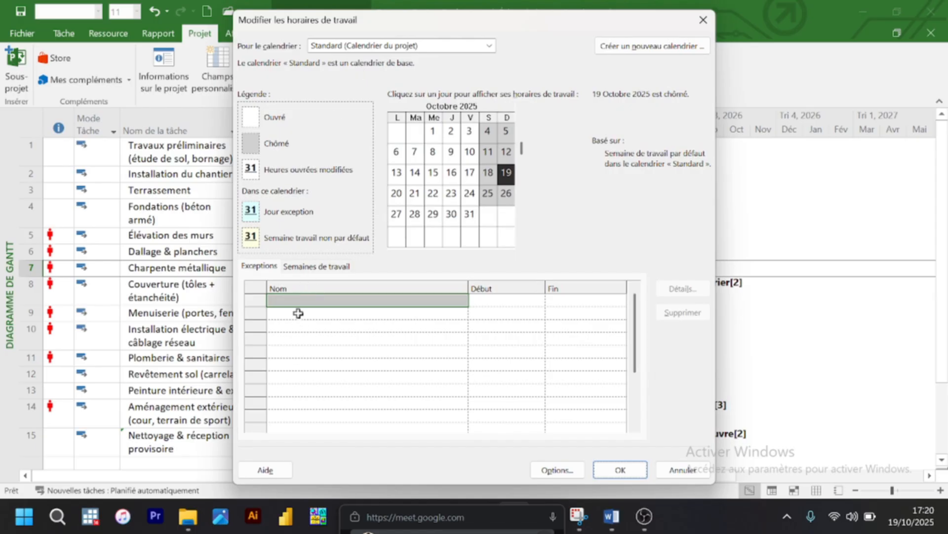
click(310, 267)
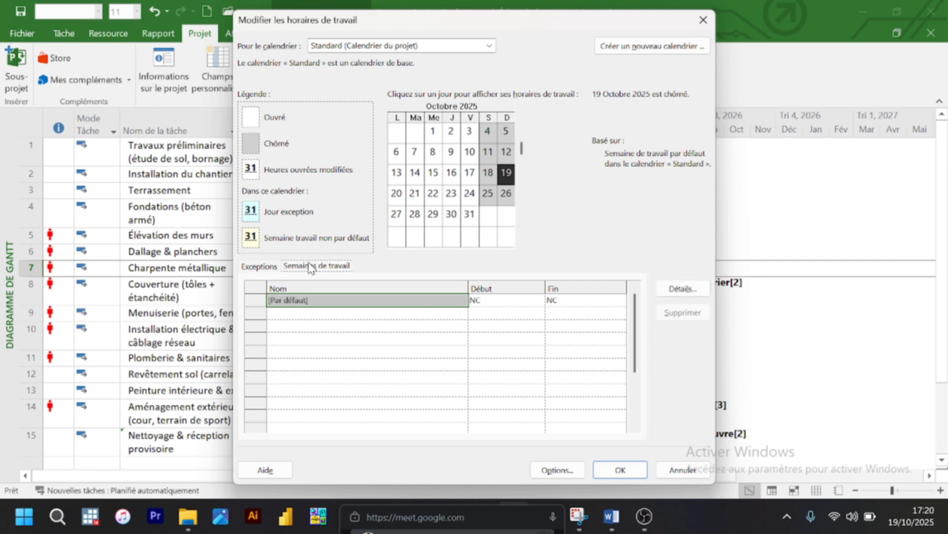
click(321, 300)
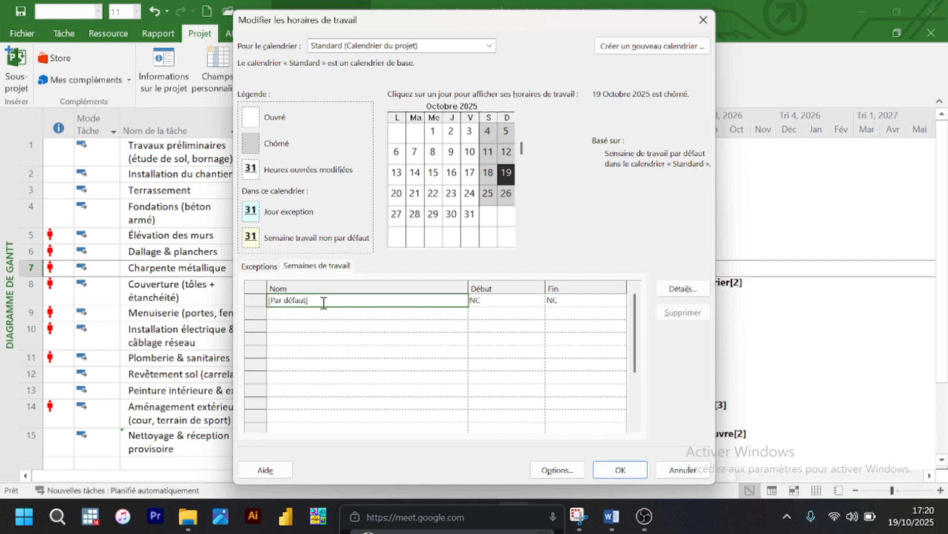
click(703, 291)
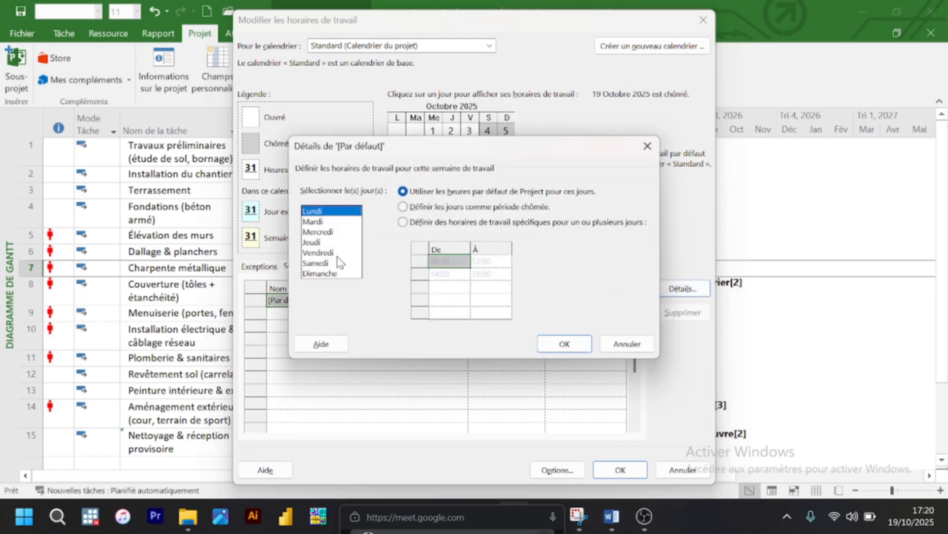
click(411, 222)
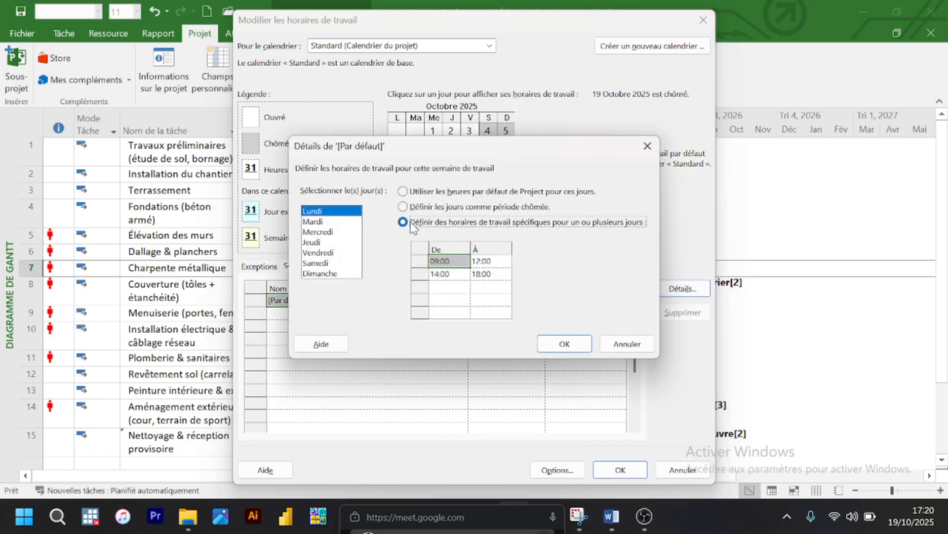
click(318, 273)
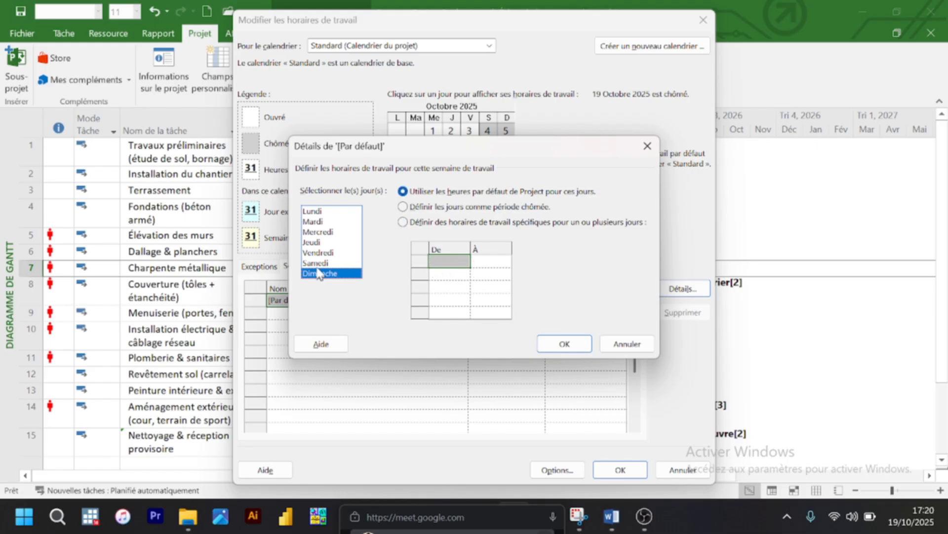
Step: Try giving Samedi specific working times with a start of 14 in the default work week, and discard the calendar changes
click(319, 263)
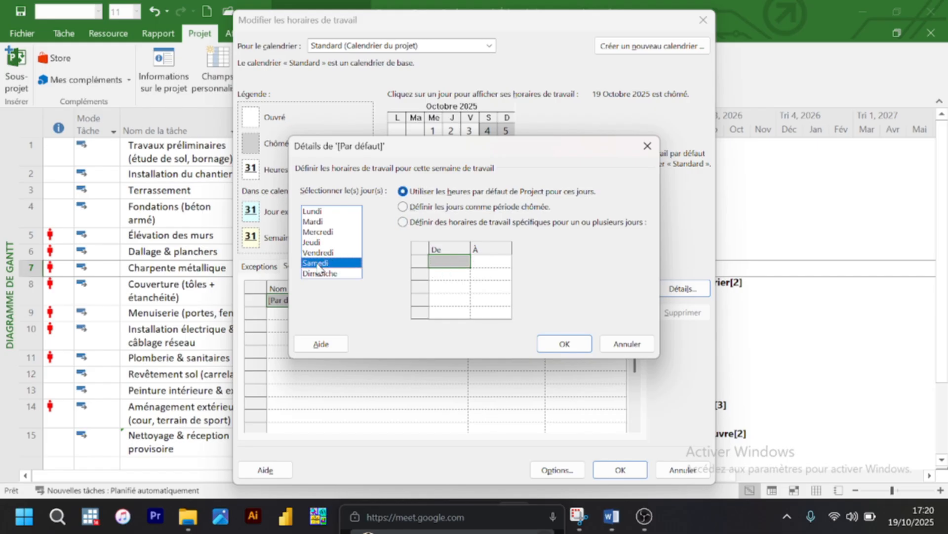
click(430, 223)
click(446, 262)
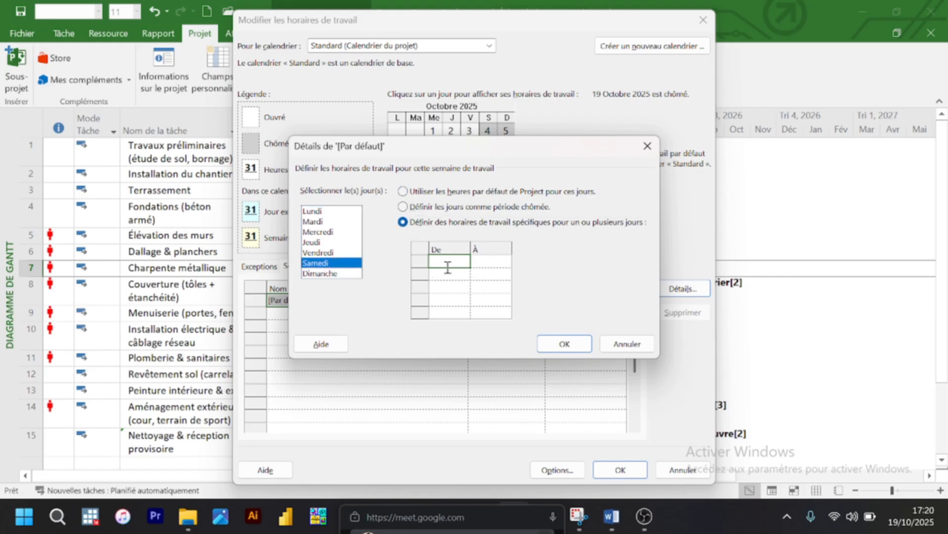
text(09)
key(Return)
text(14)
click(563, 344)
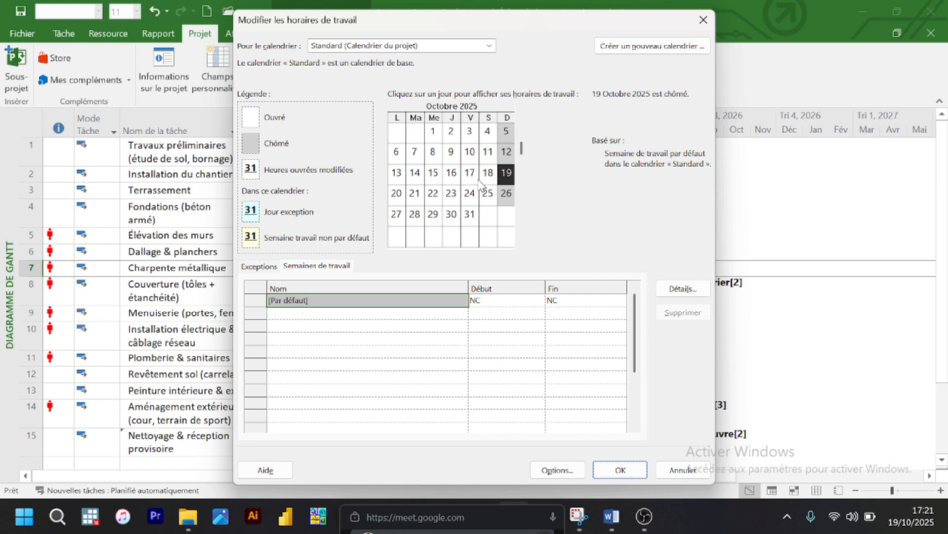
mouse_move(480, 182)
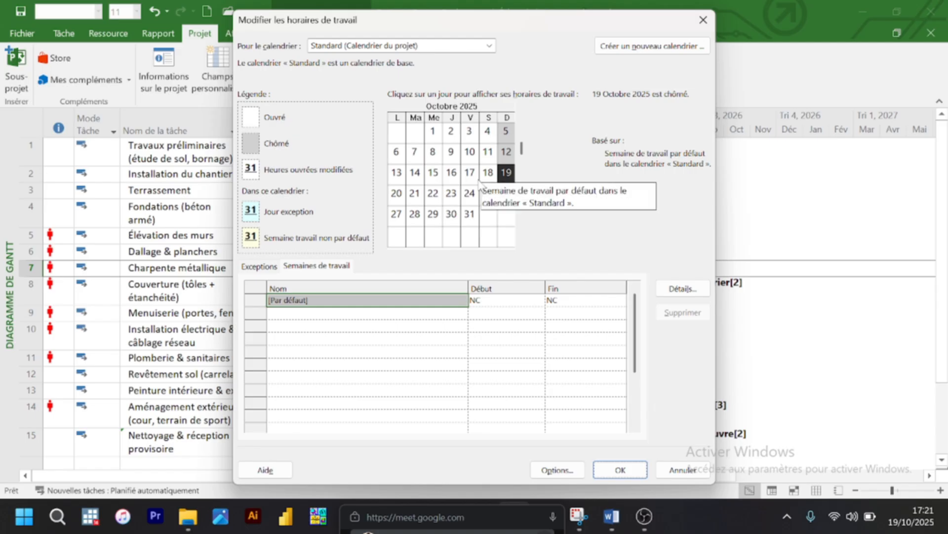
click(671, 469)
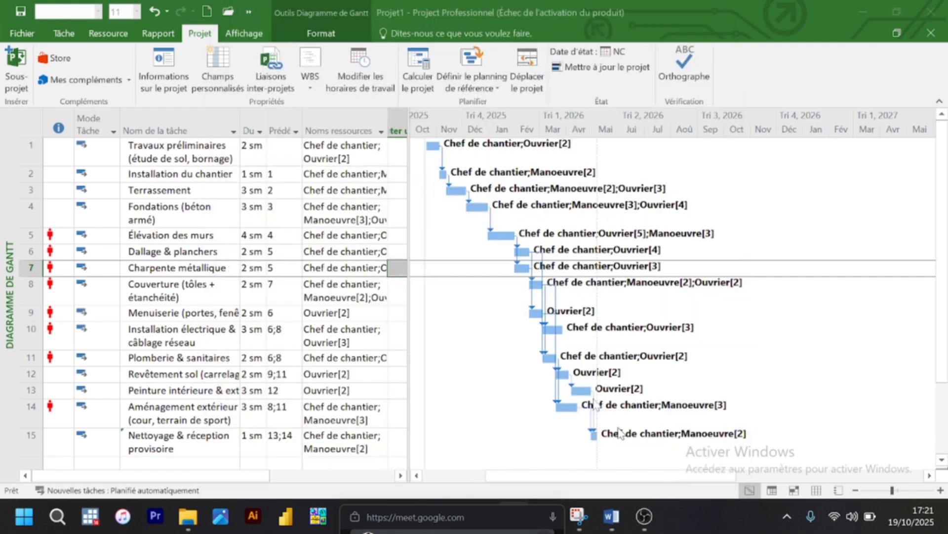
Step: Recalculate the project and widen the task table to the end of the empty new column
drag(410, 130, 575, 130)
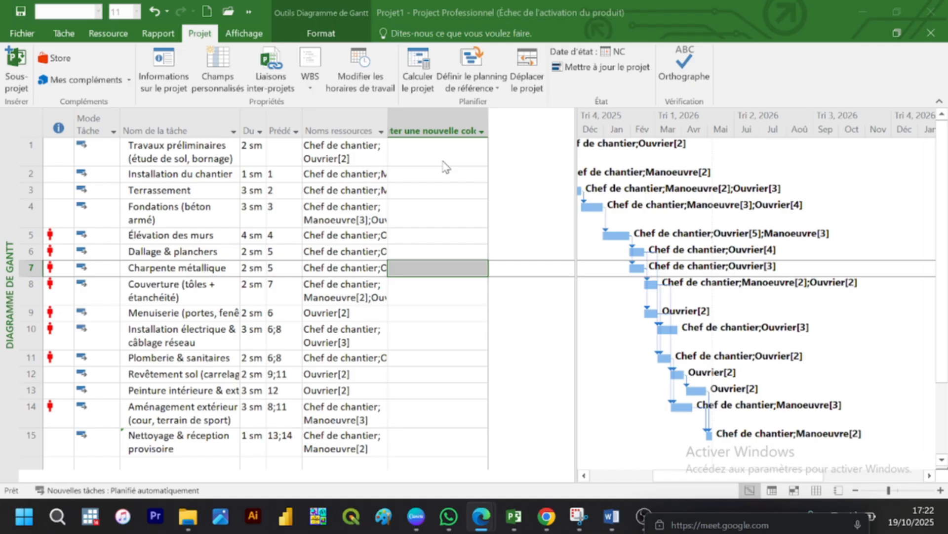
click(431, 58)
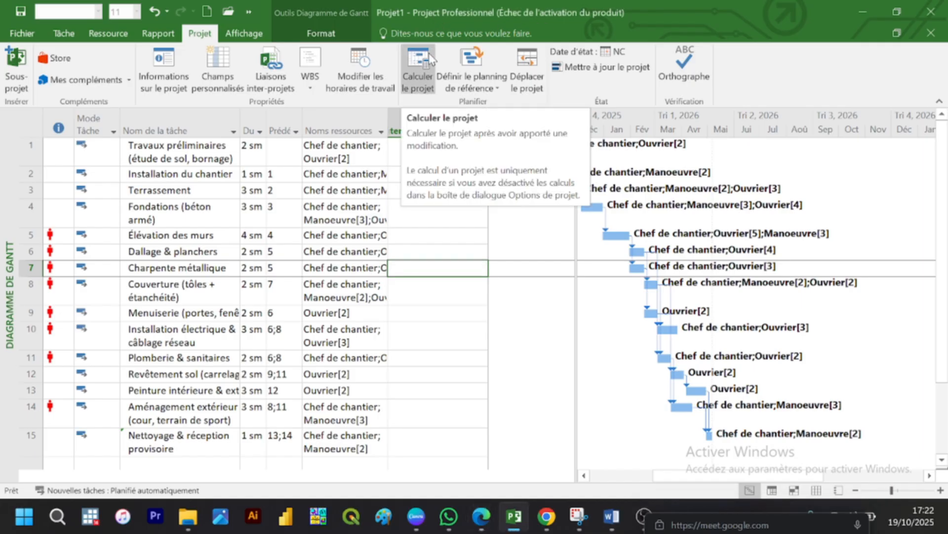
click(412, 77)
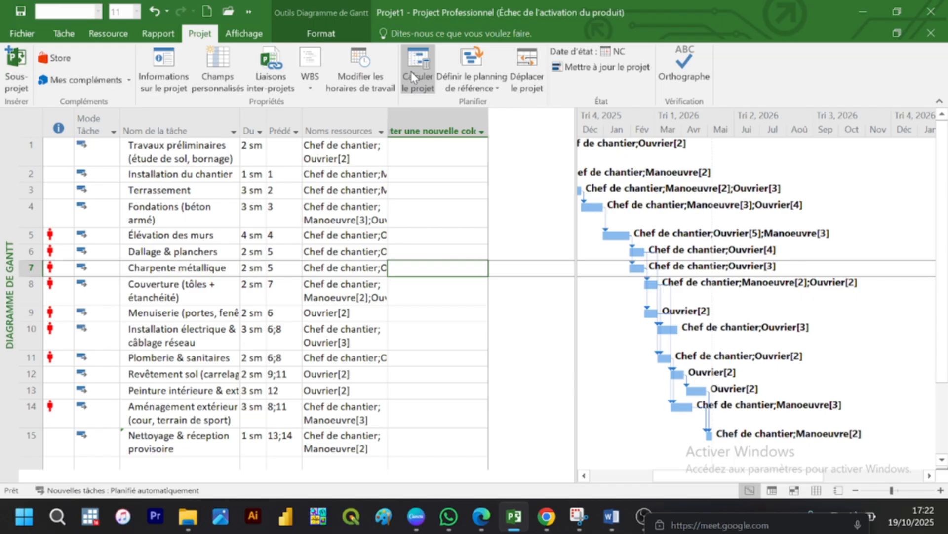
click(420, 149)
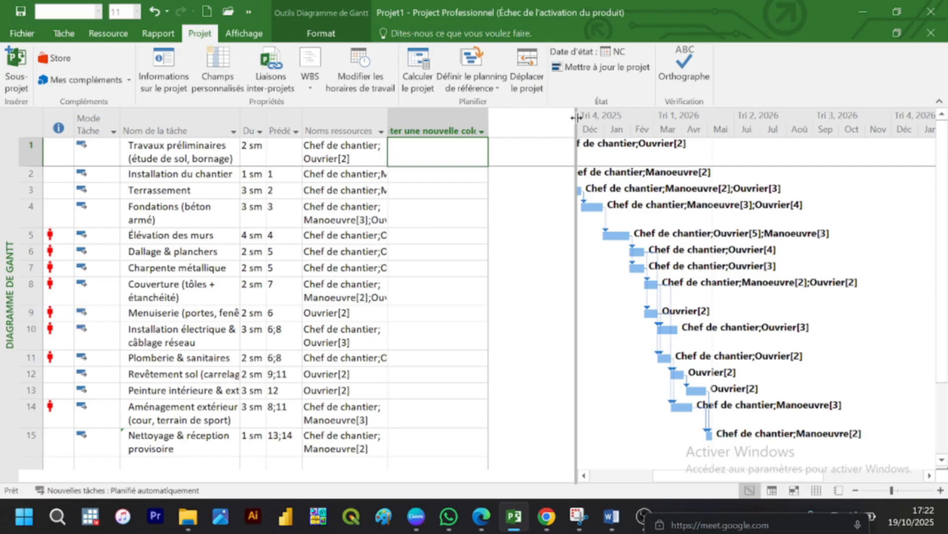
drag(576, 117, 486, 118)
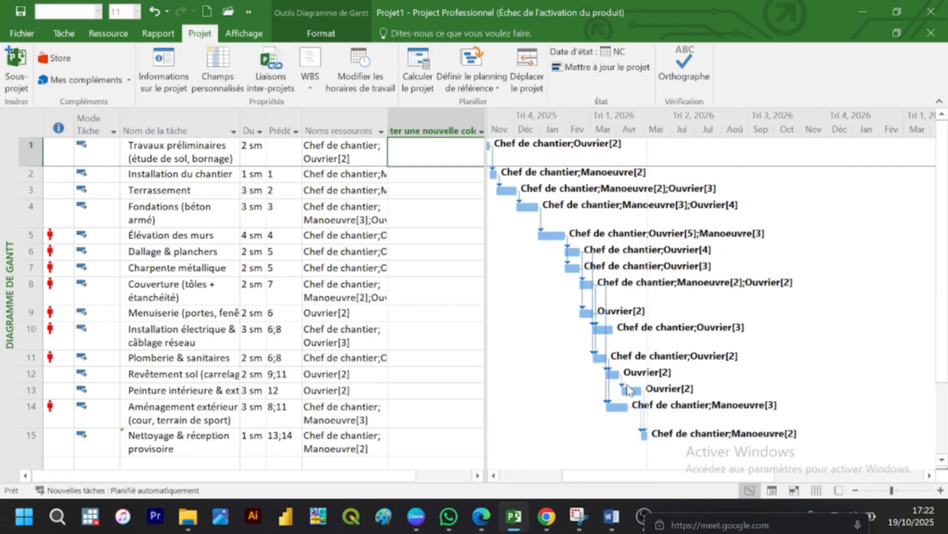
drag(663, 475, 663, 475)
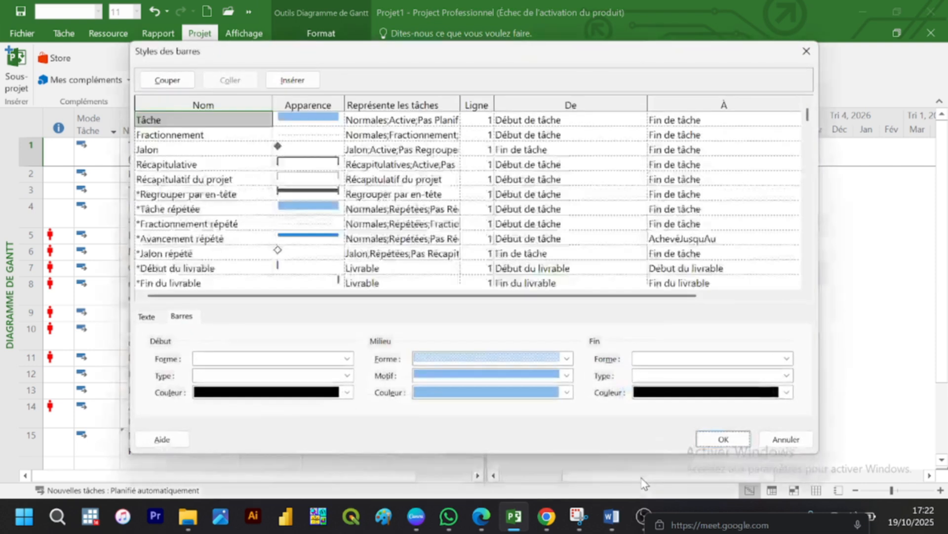
click(780, 439)
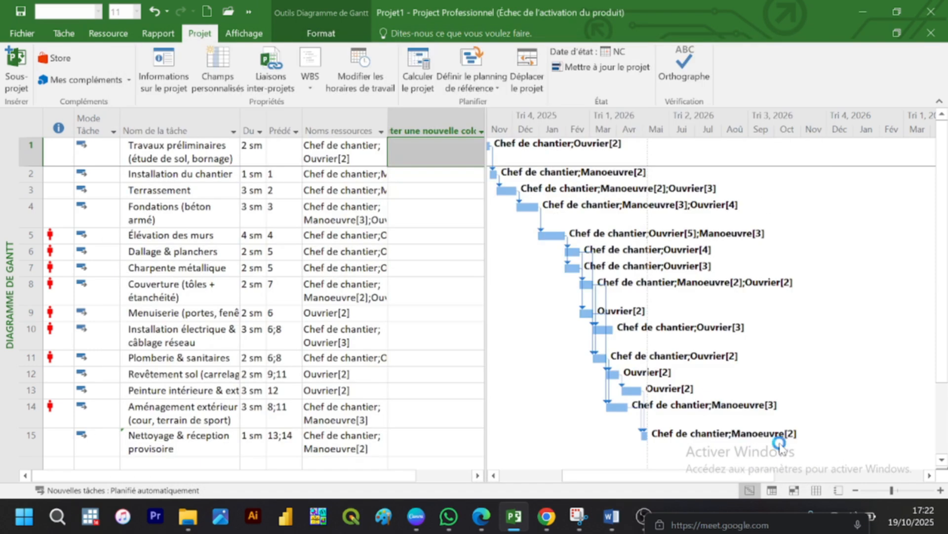
double_click(644, 462)
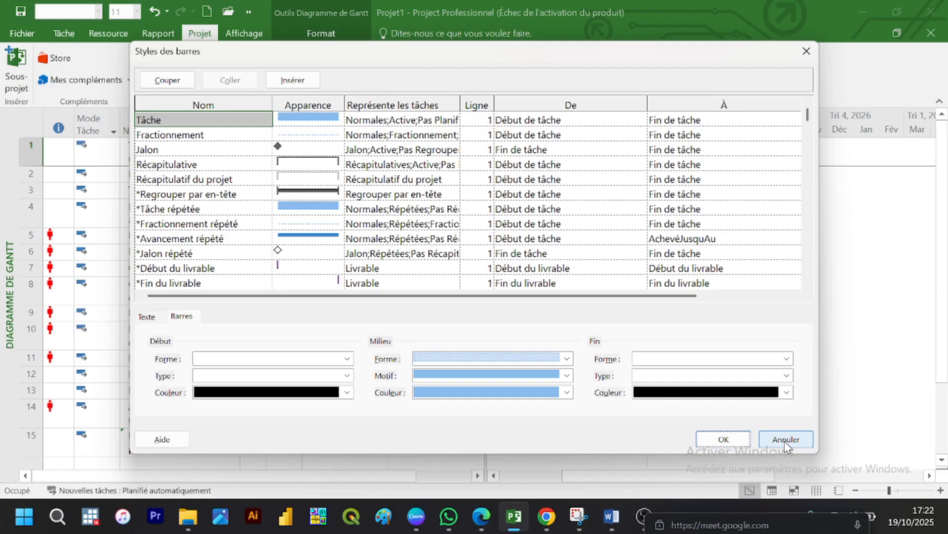
click(785, 442)
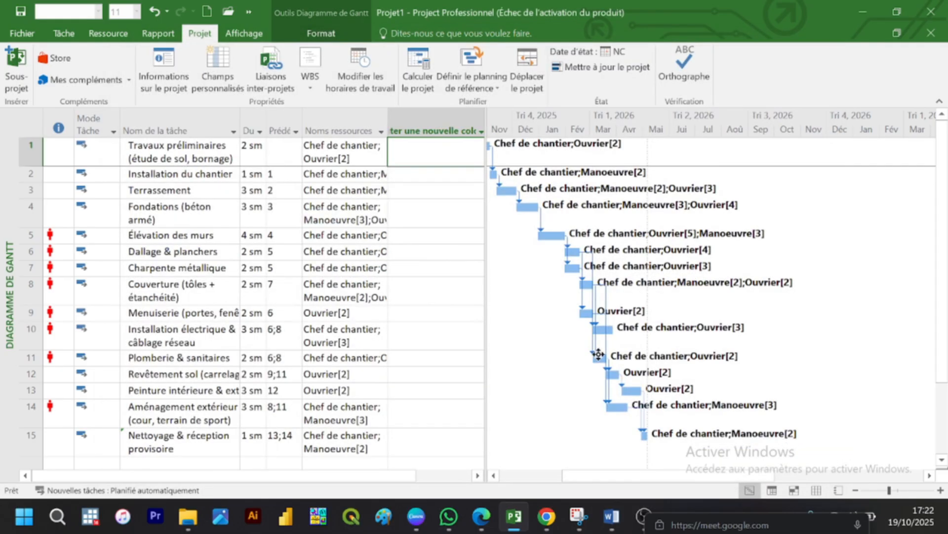
Step: Examine the project's display and scheduling options, including the default start and end times and hours per week, and cancel the options dialog
mouse_move(598, 355)
click(14, 29)
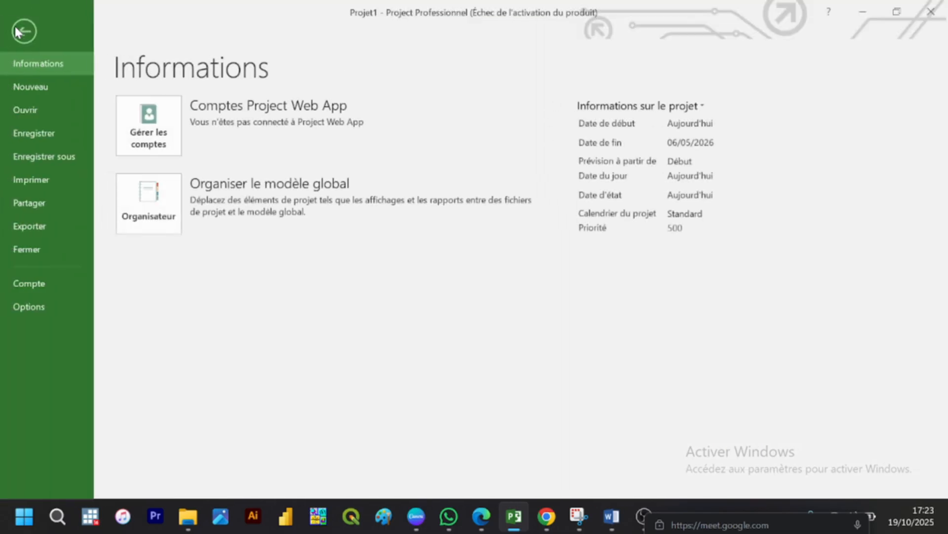
click(34, 309)
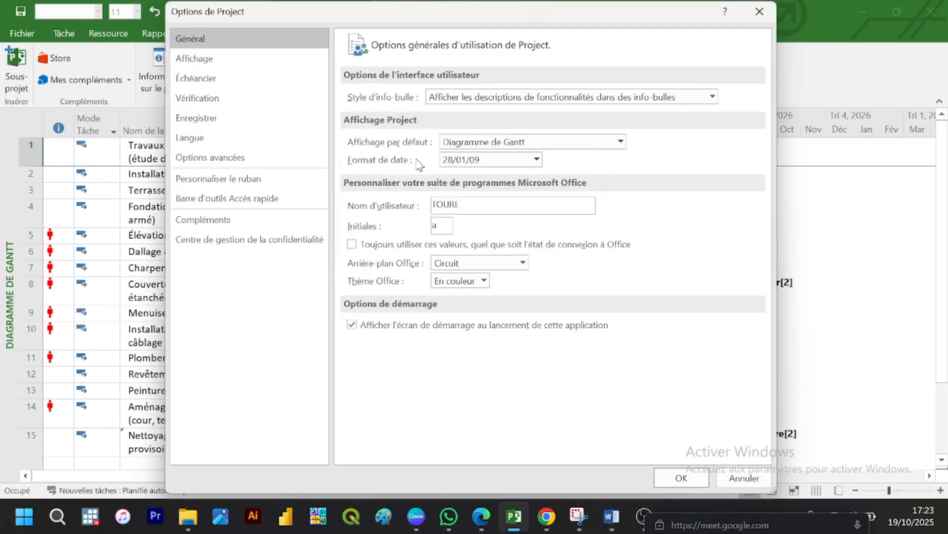
click(247, 63)
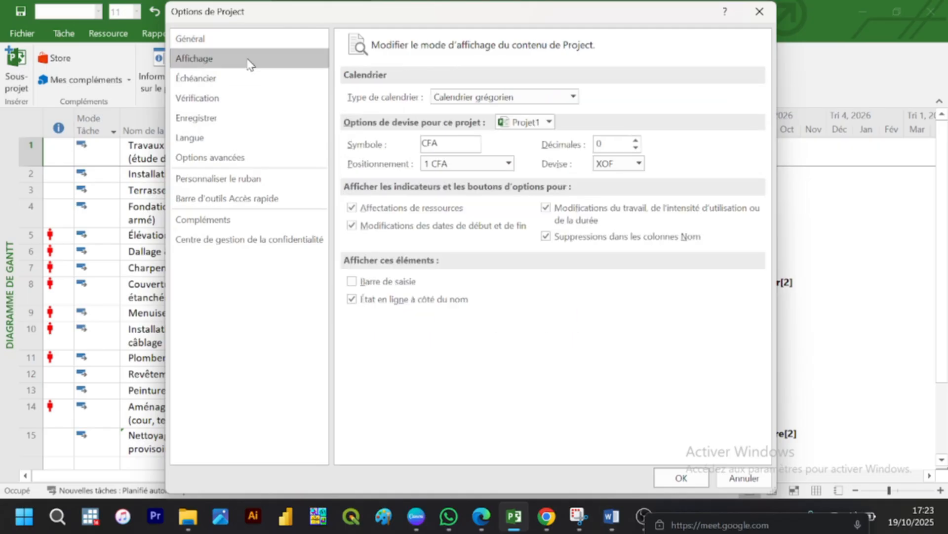
click(238, 84)
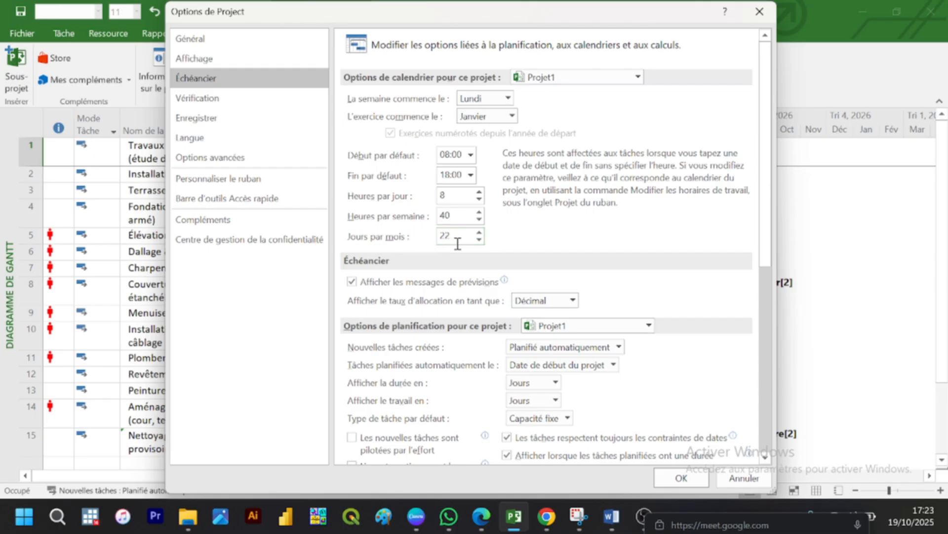
double_click(447, 214)
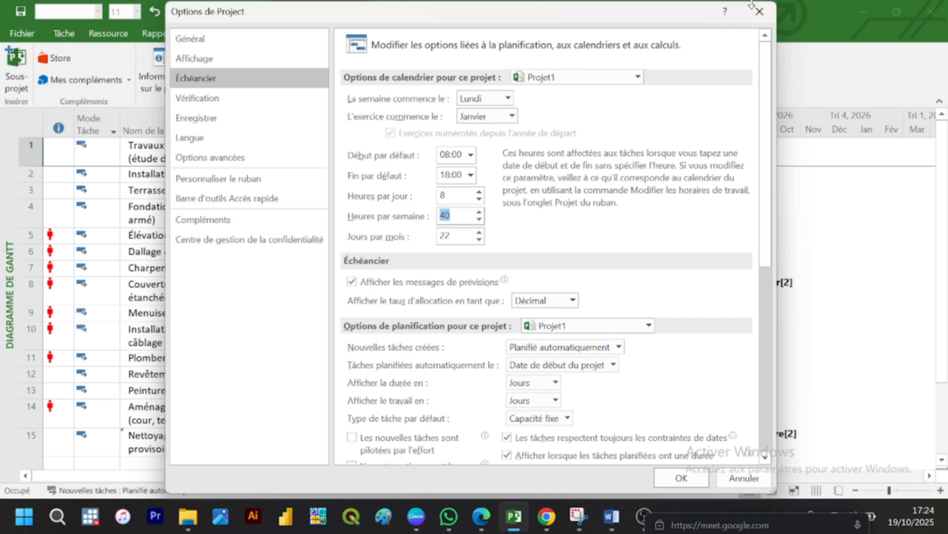
click(744, 478)
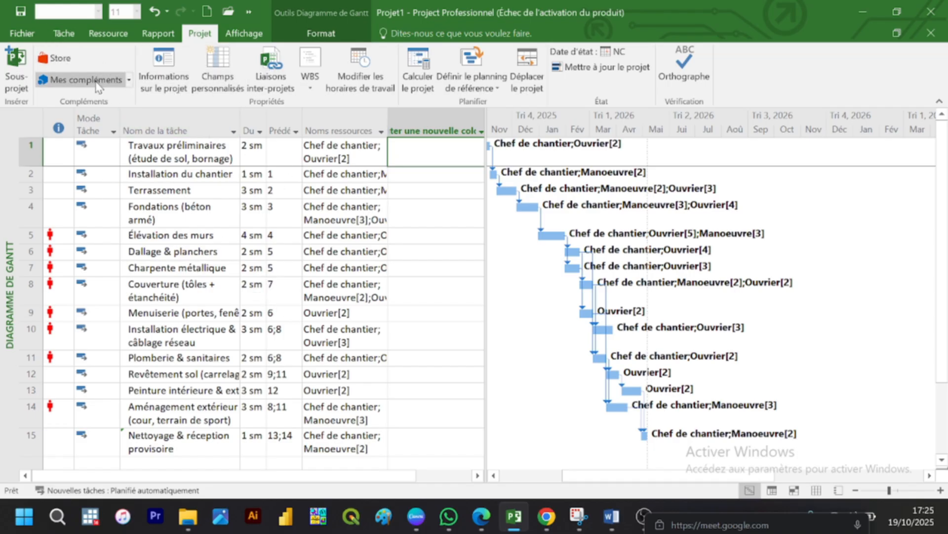
click(21, 37)
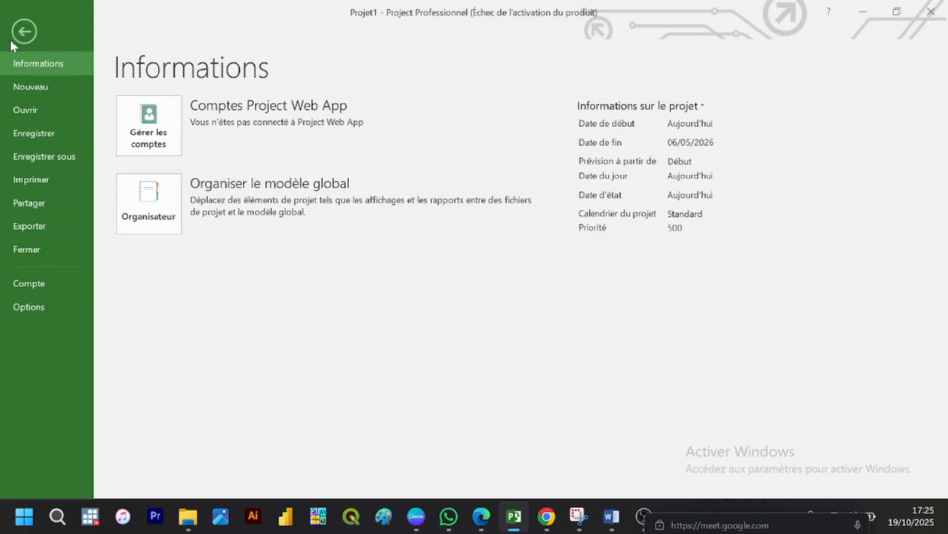
click(24, 31)
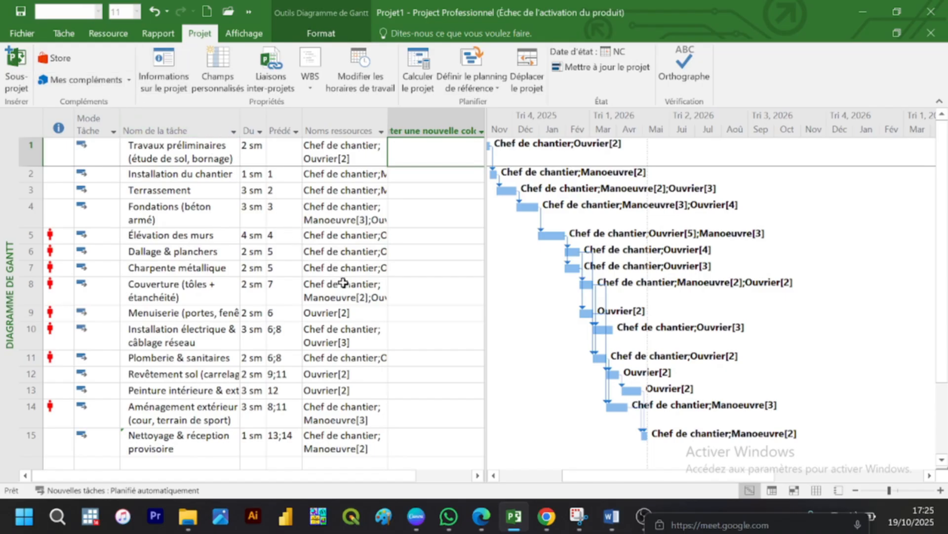
drag(168, 143, 371, 419)
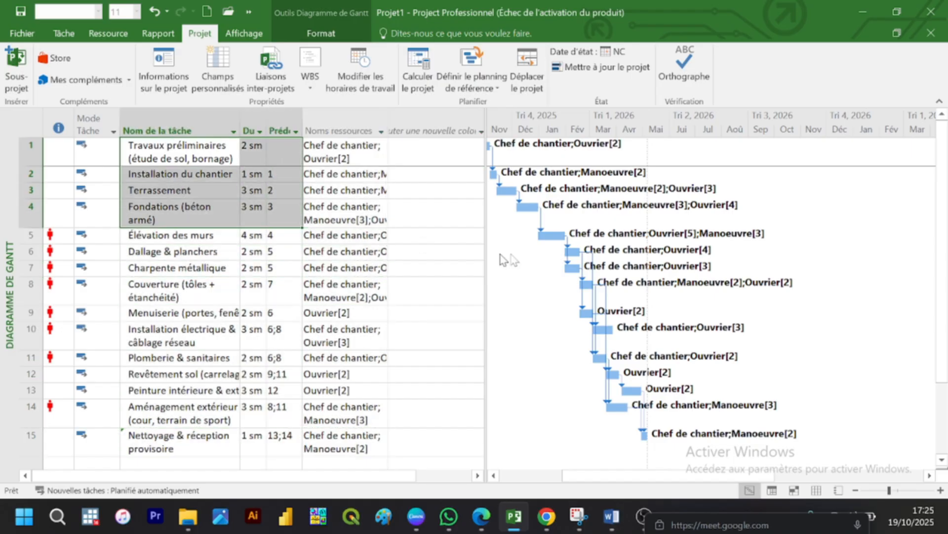
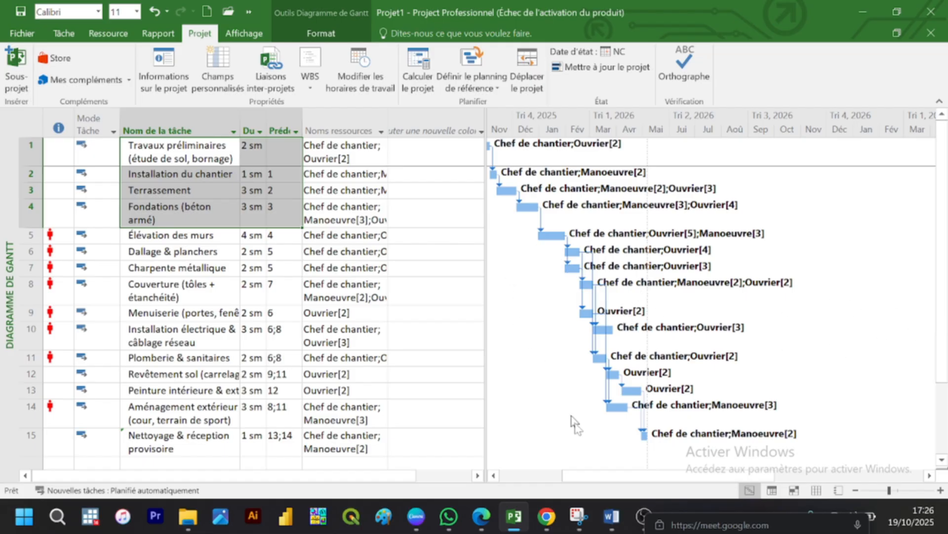
Step: Capture a screen snip of the Gantt bars with their resource labels, view it enlarged, and close the snipping tool
drag(621, 477, 615, 477)
click(494, 477)
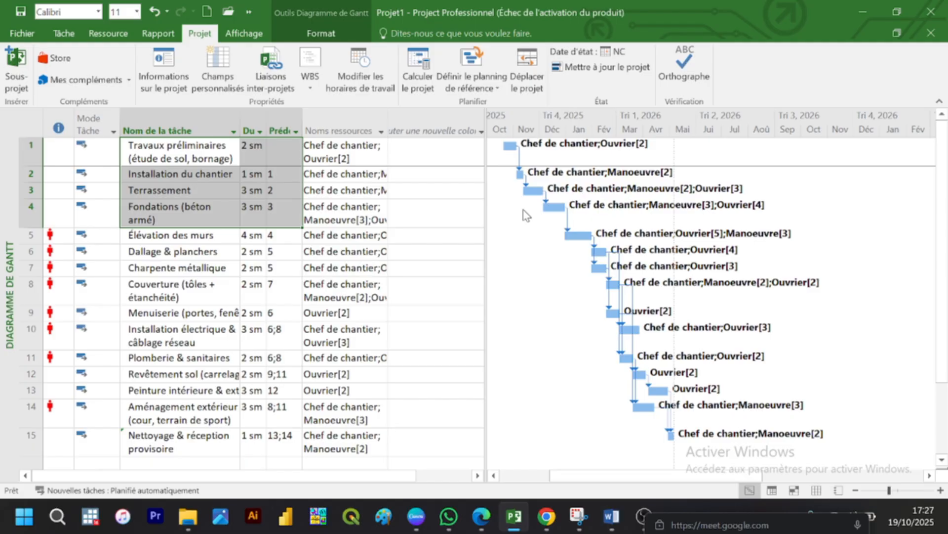
key(super+shift+s)
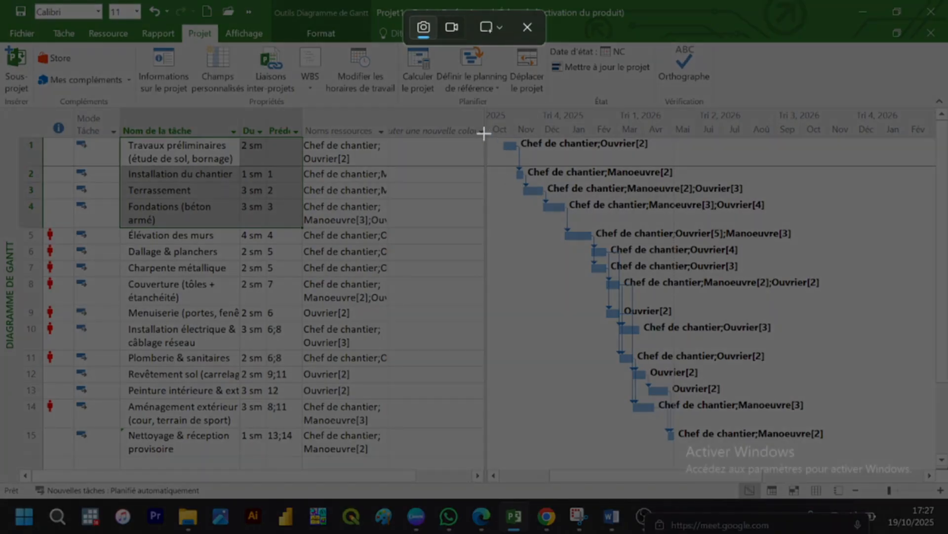
drag(483, 132, 825, 249)
drag(869, 311, 946, 499)
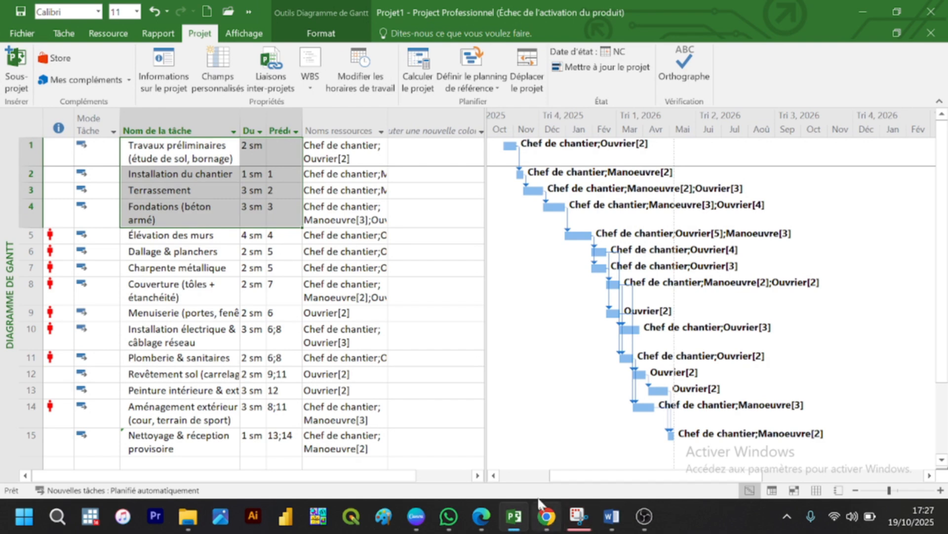
click(579, 518)
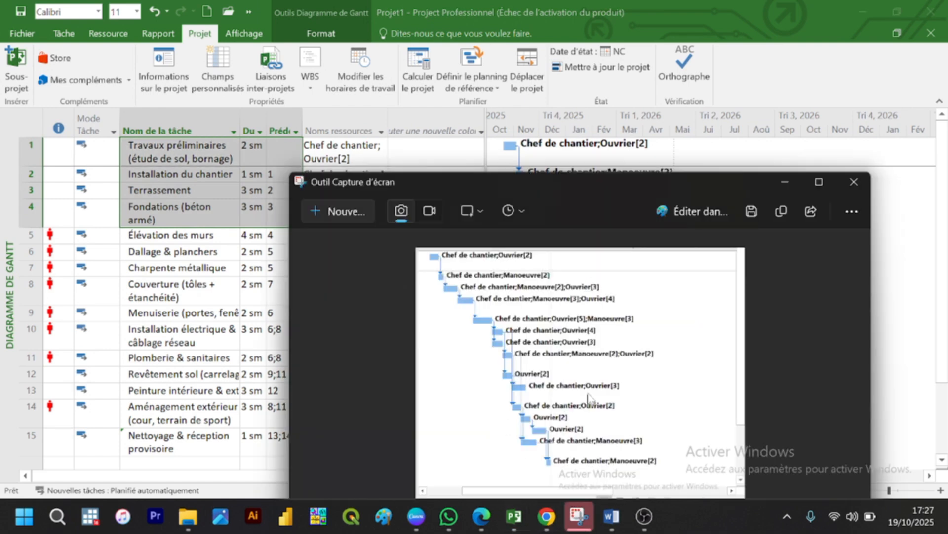
click(818, 181)
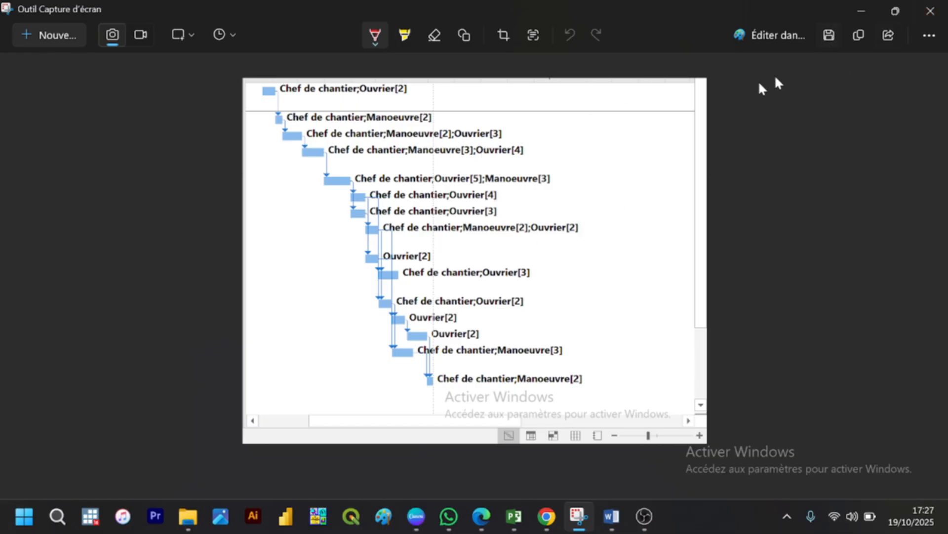
click(932, 11)
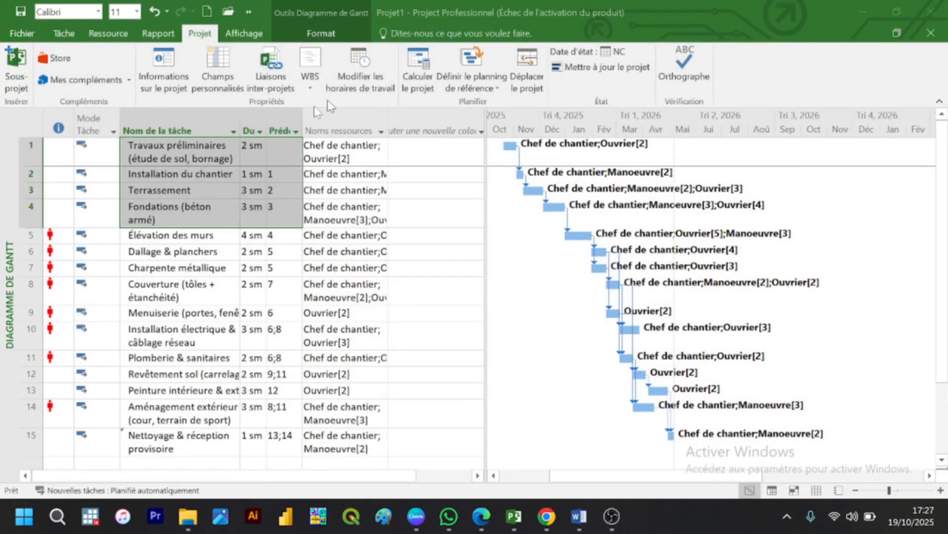
Step: Switch to the Réseau de tâches view and examine the task network from Travaux préliminaires to Nettoyage & réception provisoire
click(441, 179)
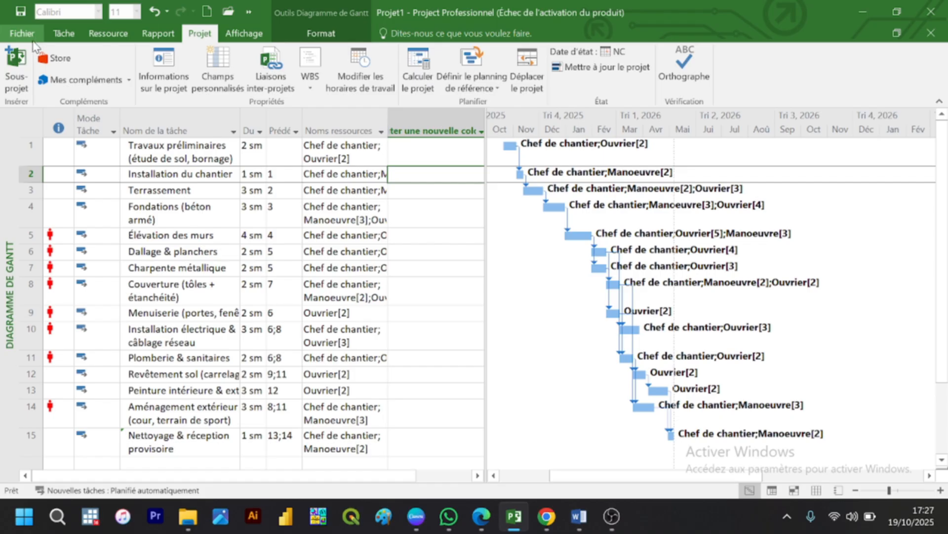
click(58, 34)
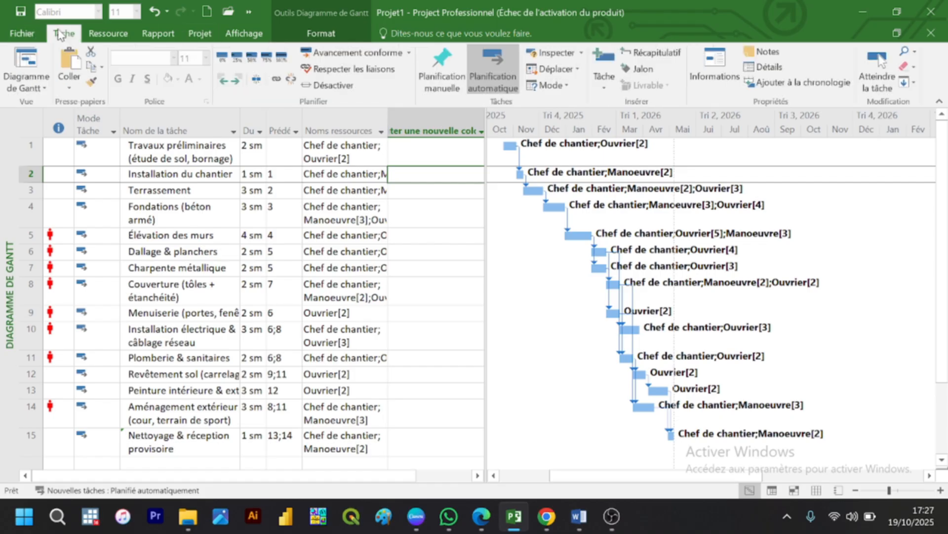
click(42, 89)
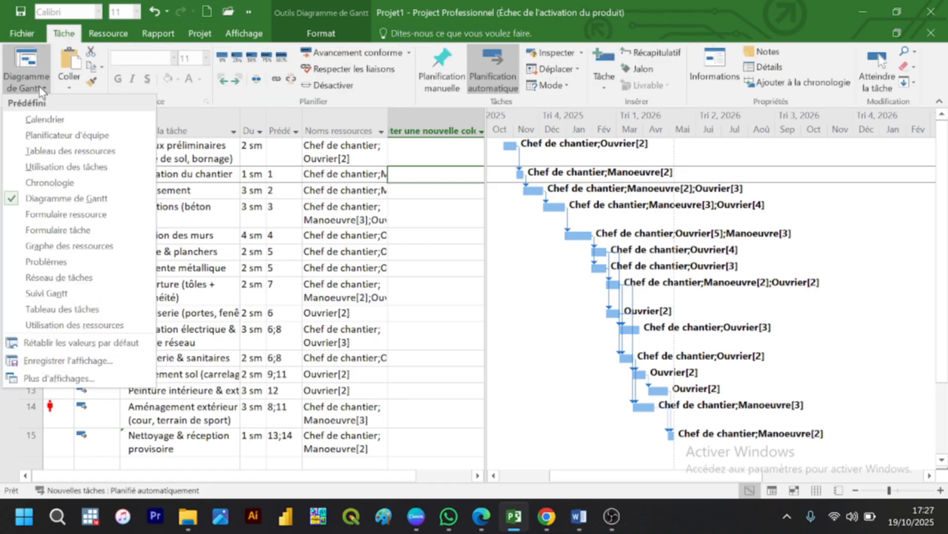
click(65, 277)
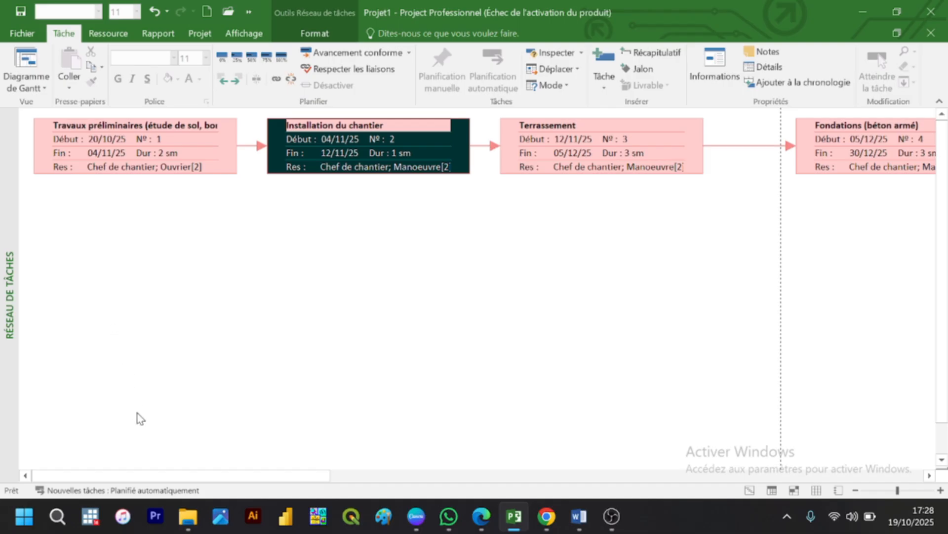
drag(150, 483, 94, 522)
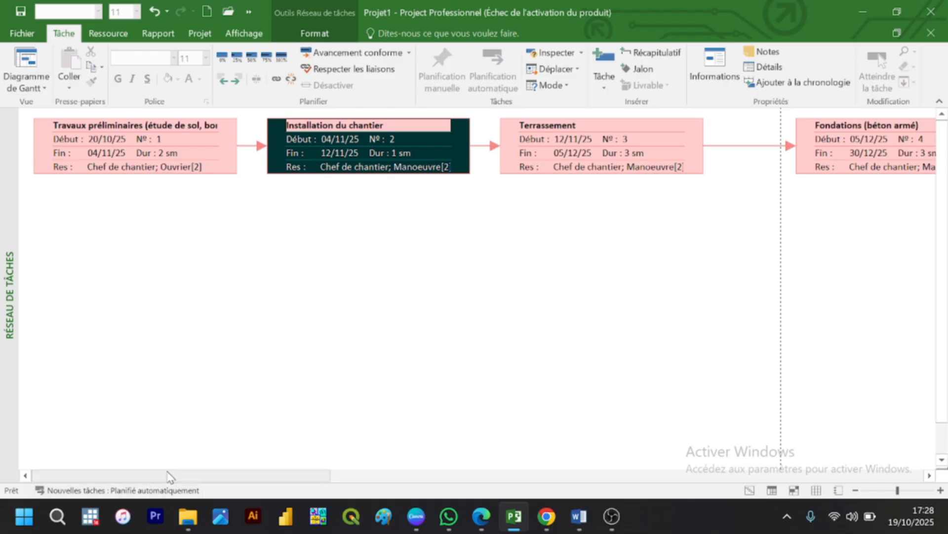
drag(352, 474, 879, 466)
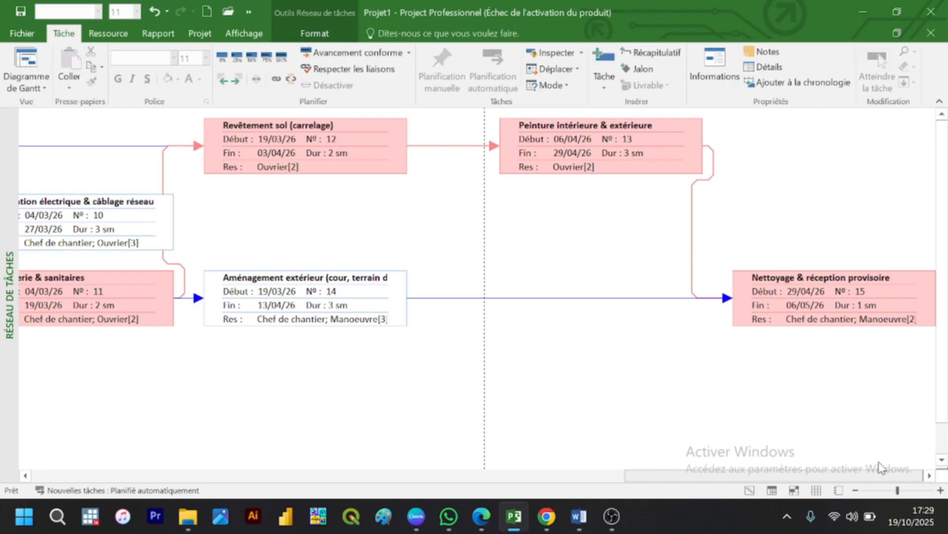
drag(879, 467, 134, 499)
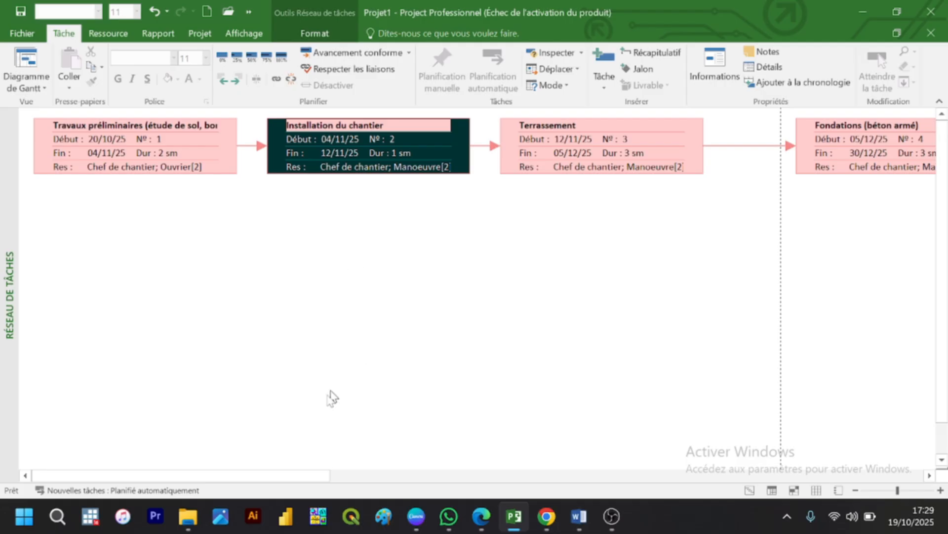
drag(240, 482, 225, 451)
drag(241, 477, 147, 448)
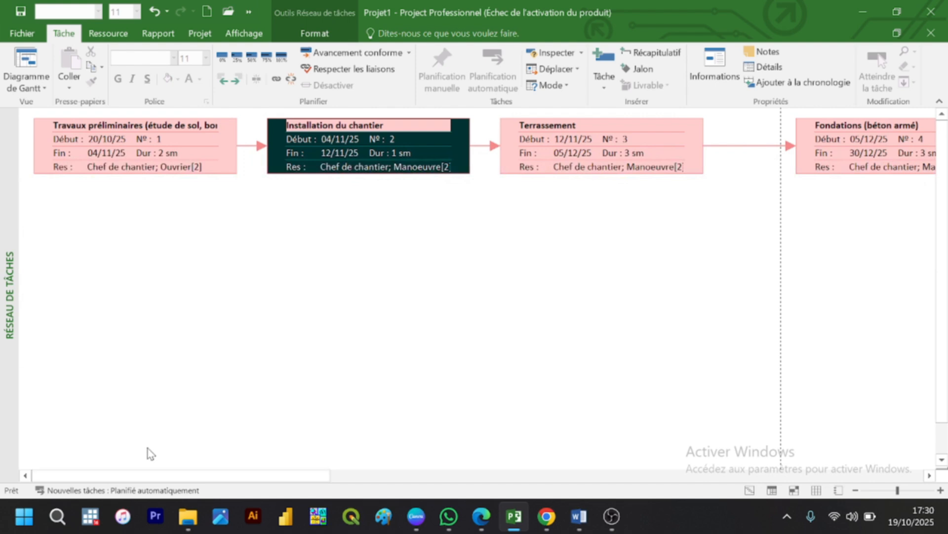
Step: Return to the Diagramme de Gantt view and display the Tâches critiques on the chart
click(25, 89)
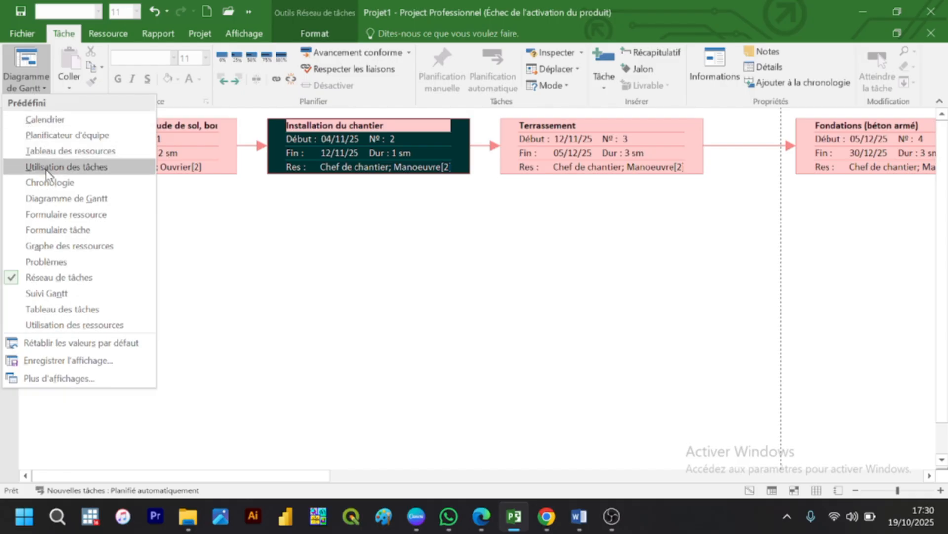
click(55, 198)
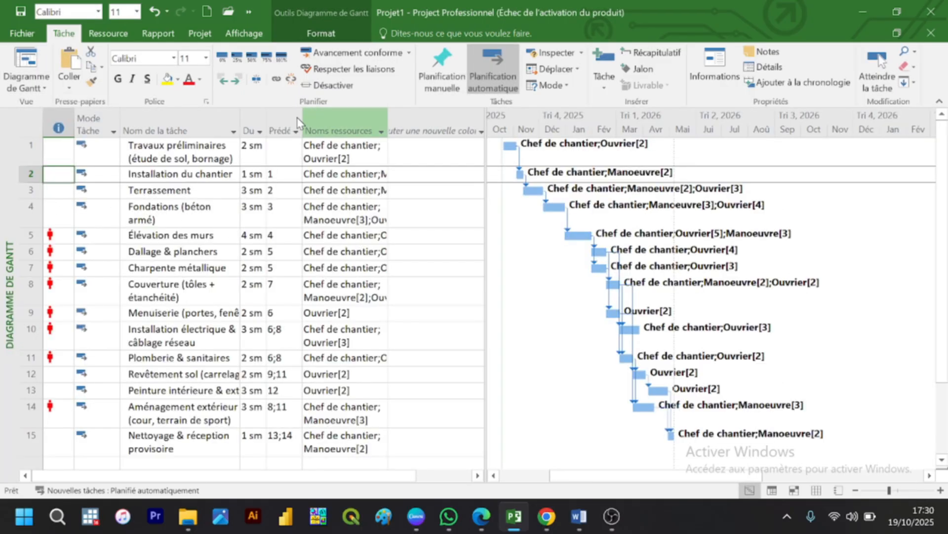
click(332, 37)
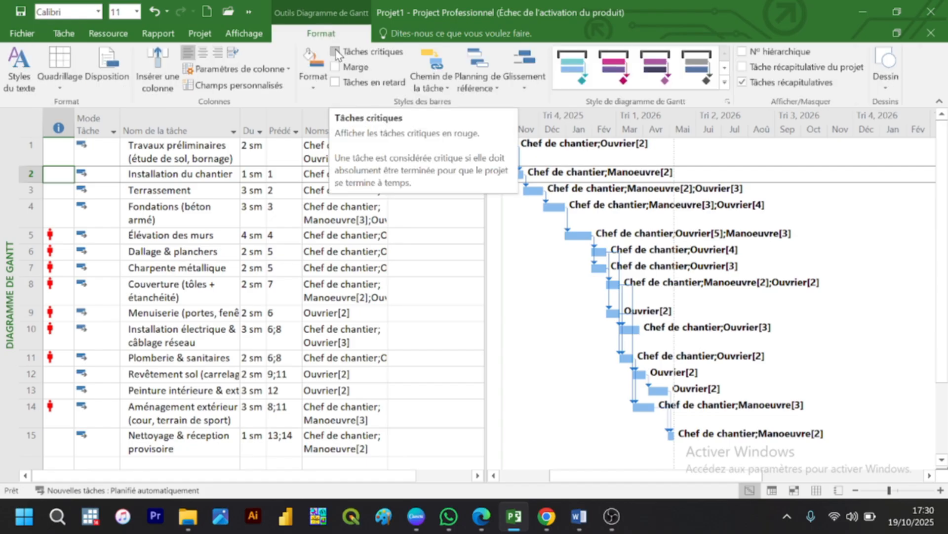
click(336, 52)
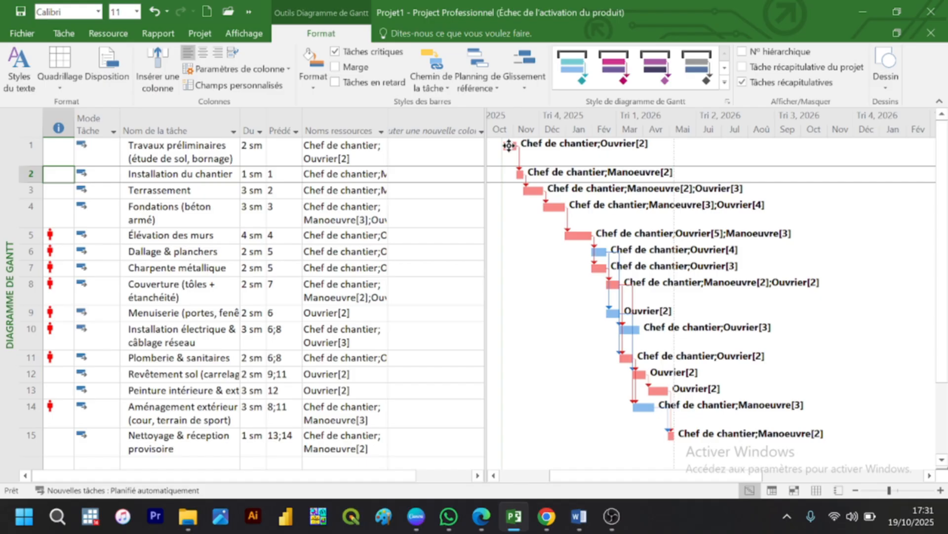
Step: Add a % achevé column to the task table and set Travaux préliminaires to 100%
mouse_move(509, 146)
click(414, 158)
click(423, 119)
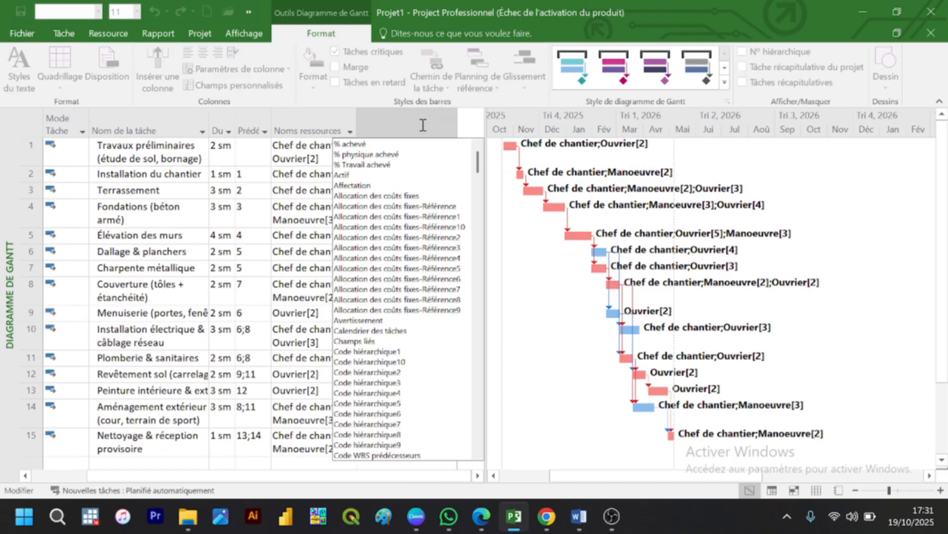
click(373, 145)
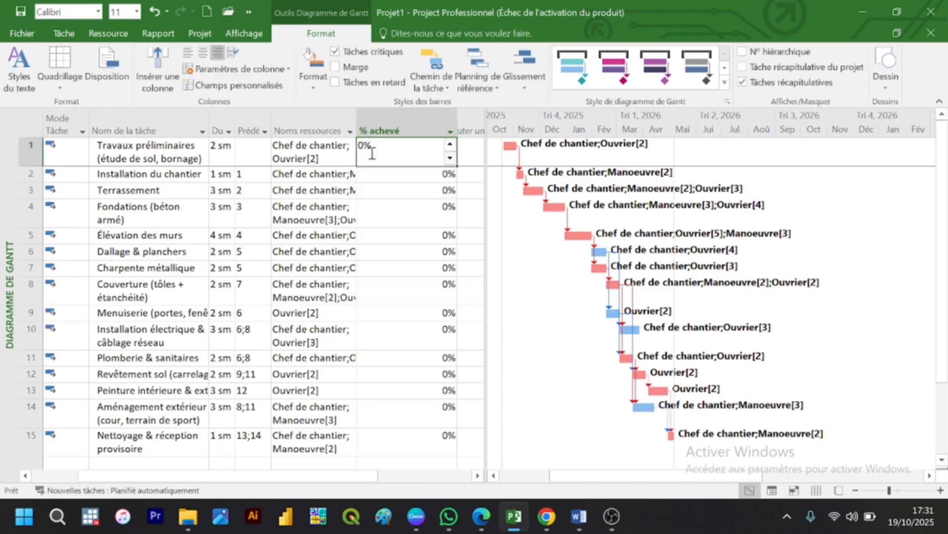
key(BackSpace)
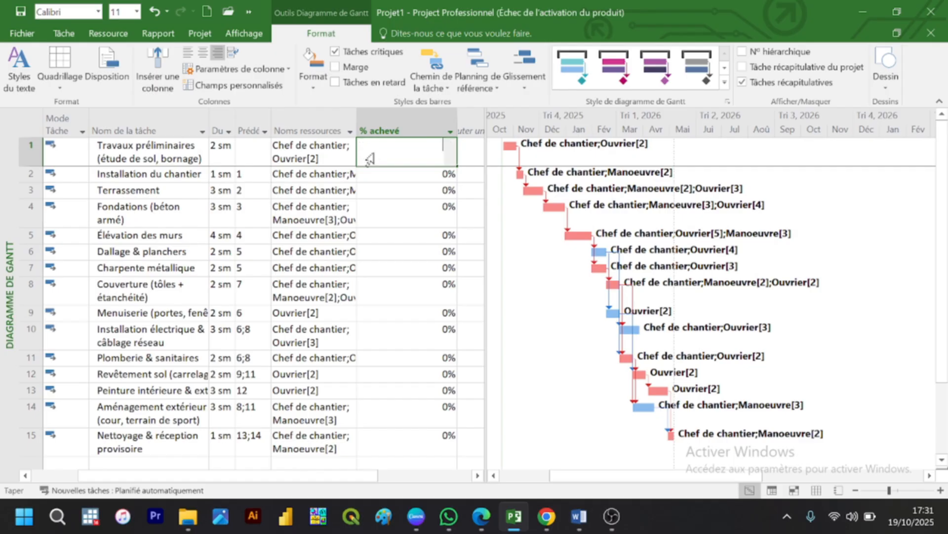
text(100)
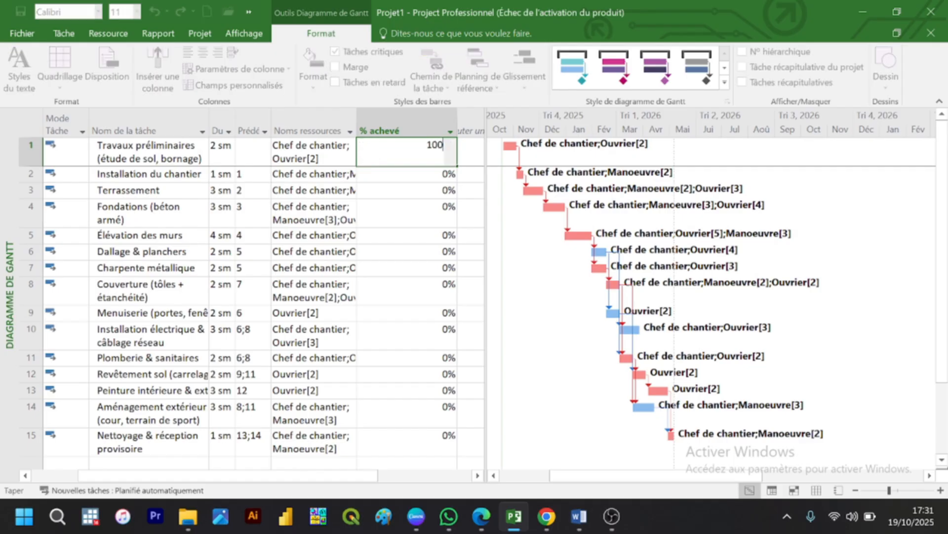
key(Return)
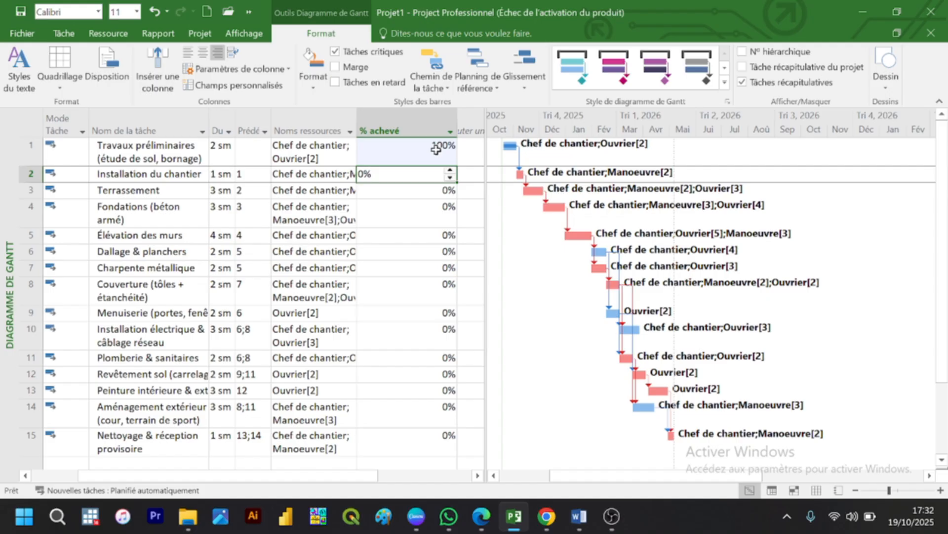
Step: Remove the % achevé column from the task table and add it back after Noms ressources
click(426, 131)
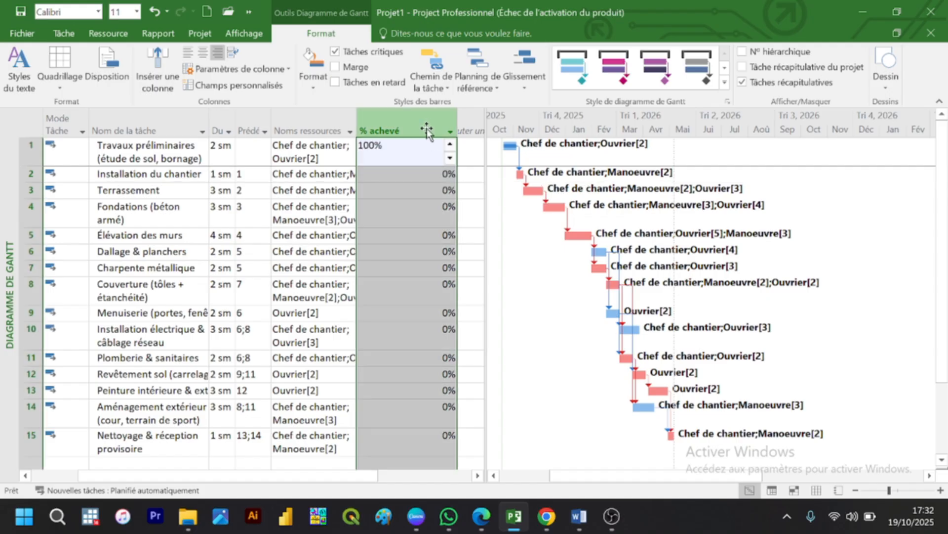
key(Delete)
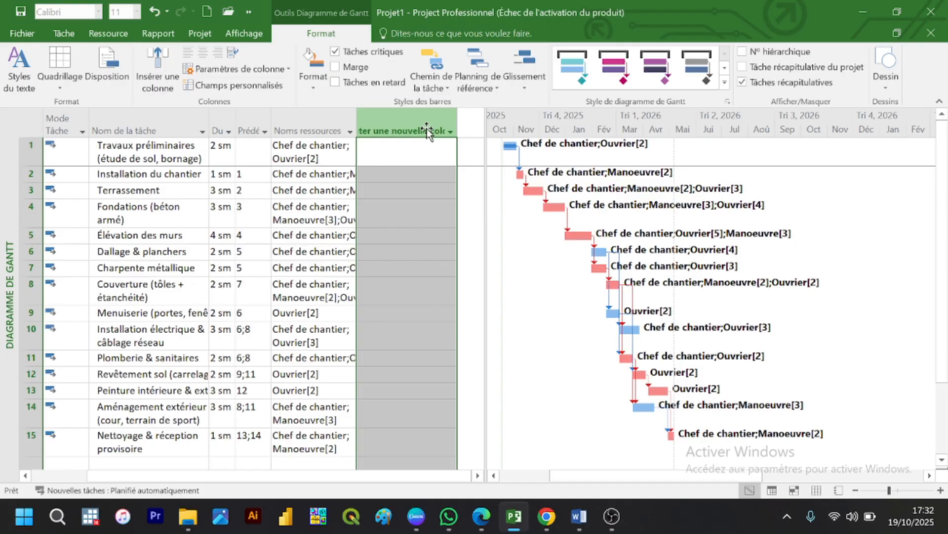
click(423, 143)
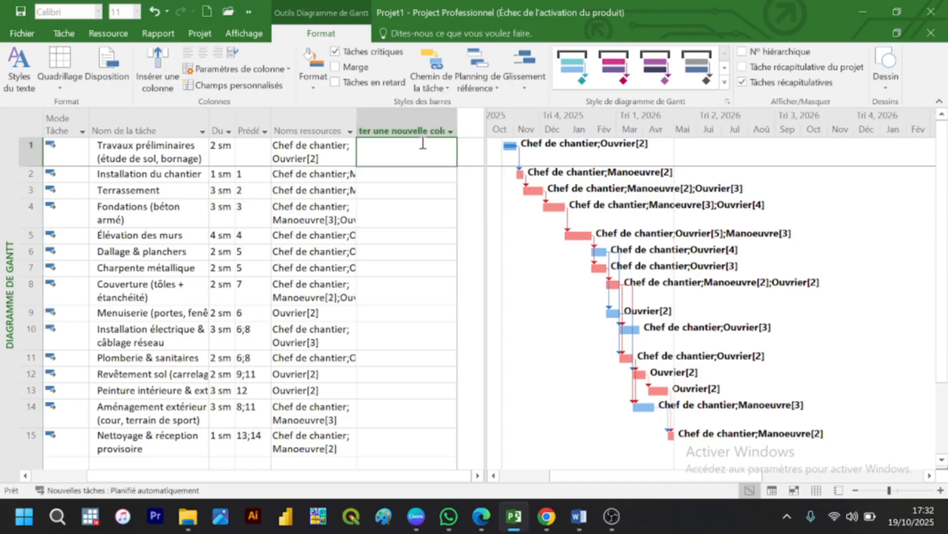
click(423, 144)
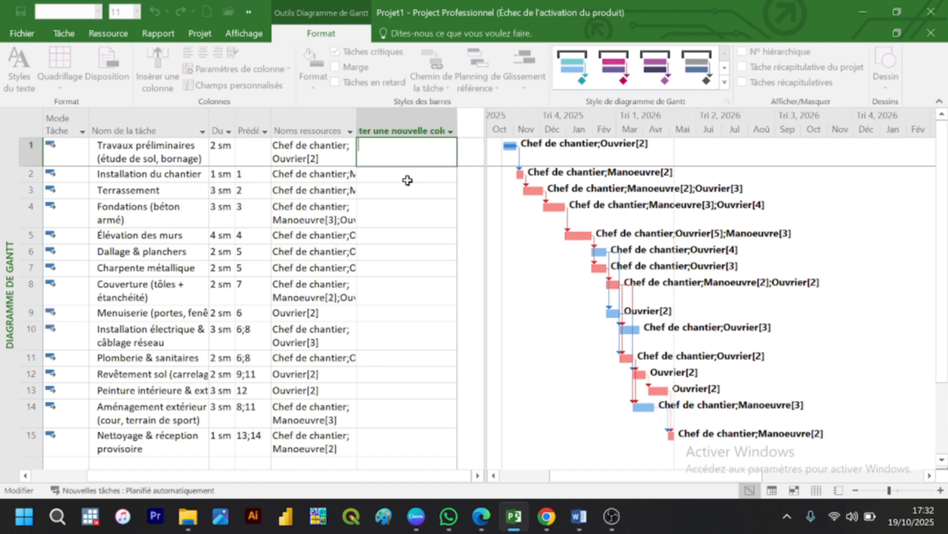
click(409, 189)
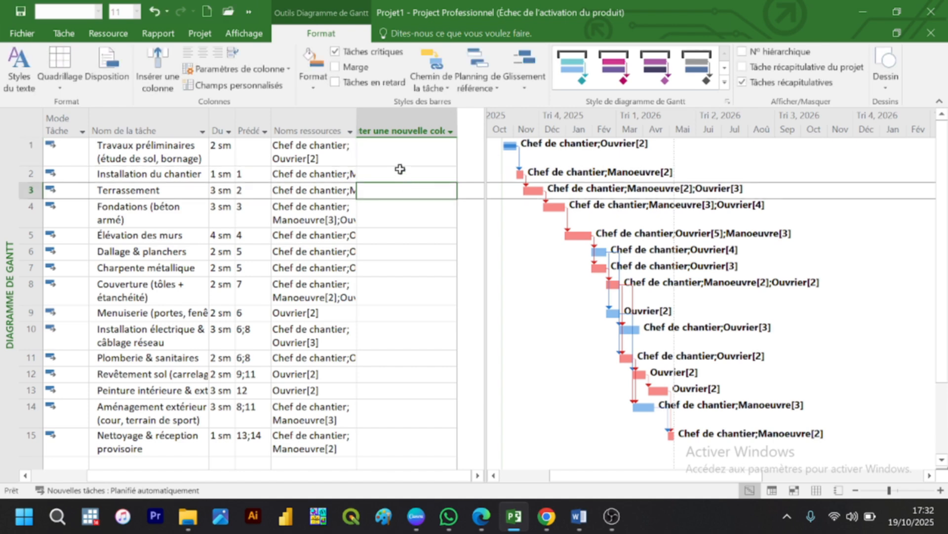
click(402, 131)
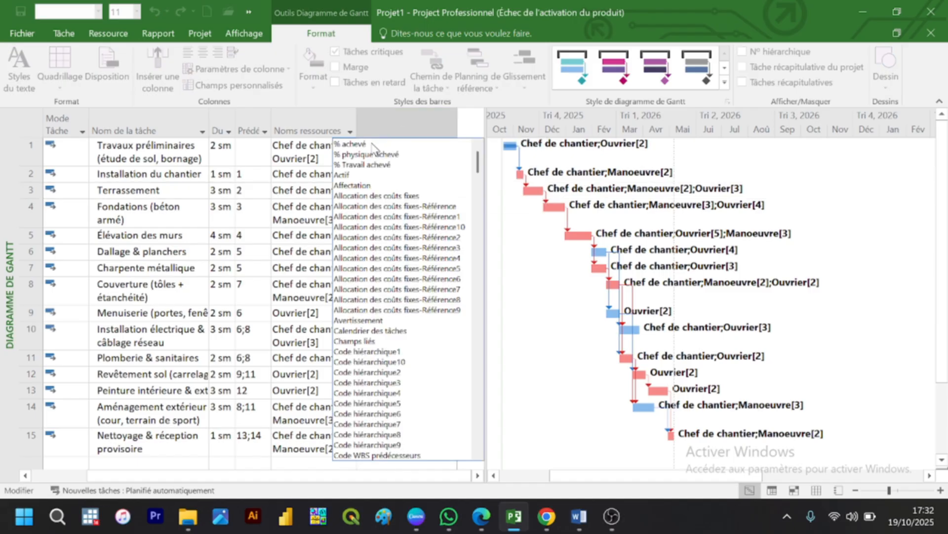
click(373, 144)
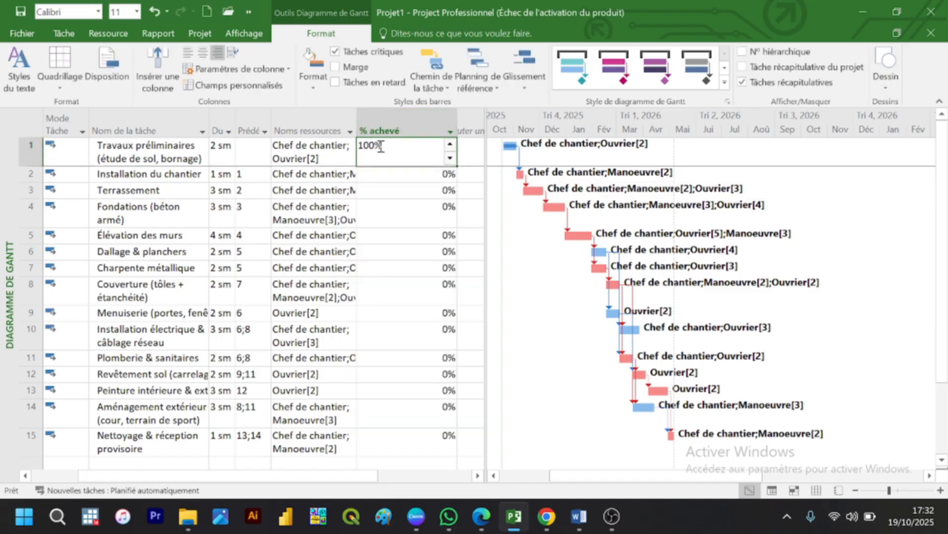
Step: Reset the % achevé of Travaux préliminaires to 0% and remove the % achevé column from the task table
click(380, 146)
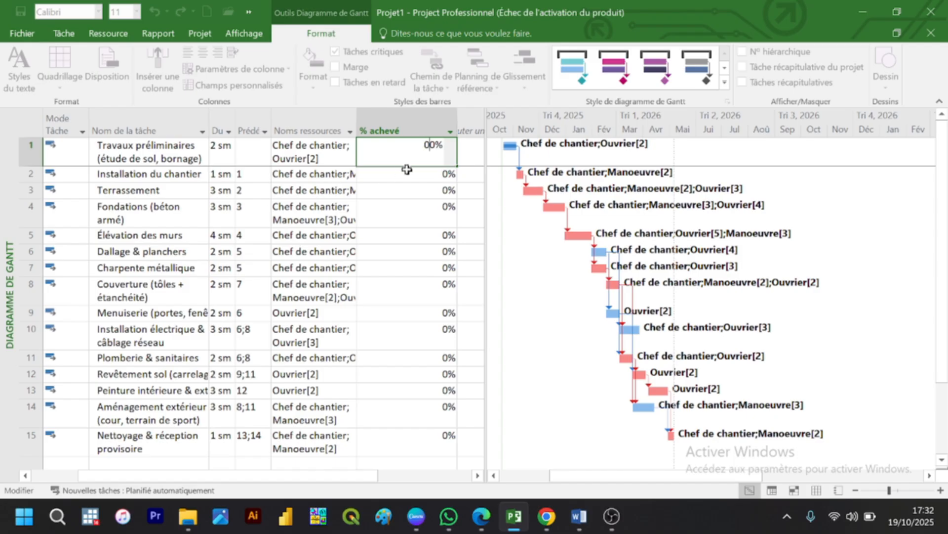
key(Delete)
key(Delete)
key(Return)
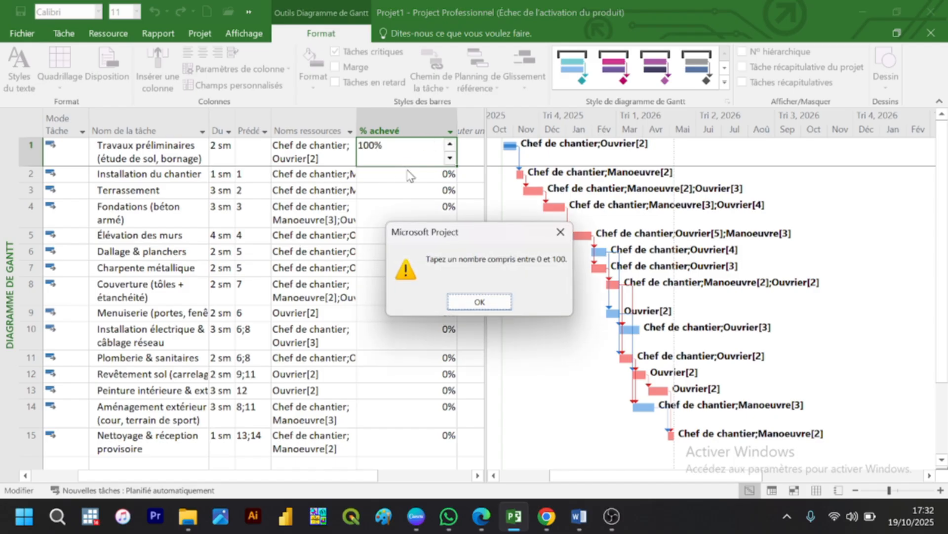
click(481, 301)
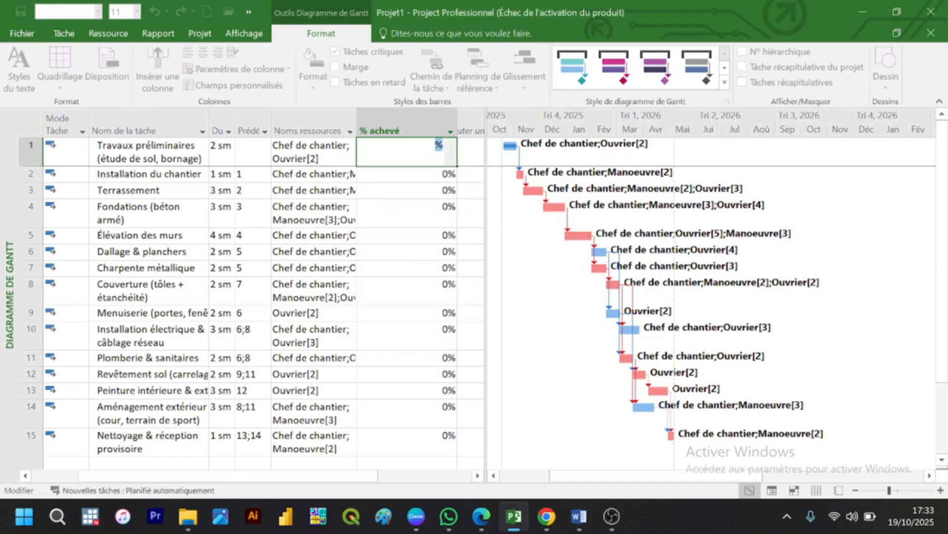
key(Delete)
click(451, 159)
key(Return)
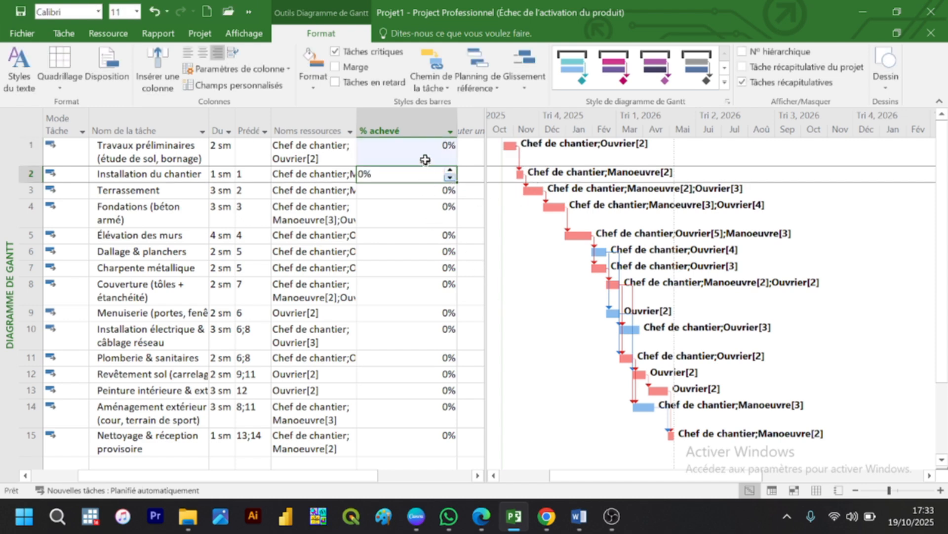
click(420, 130)
key(Delete)
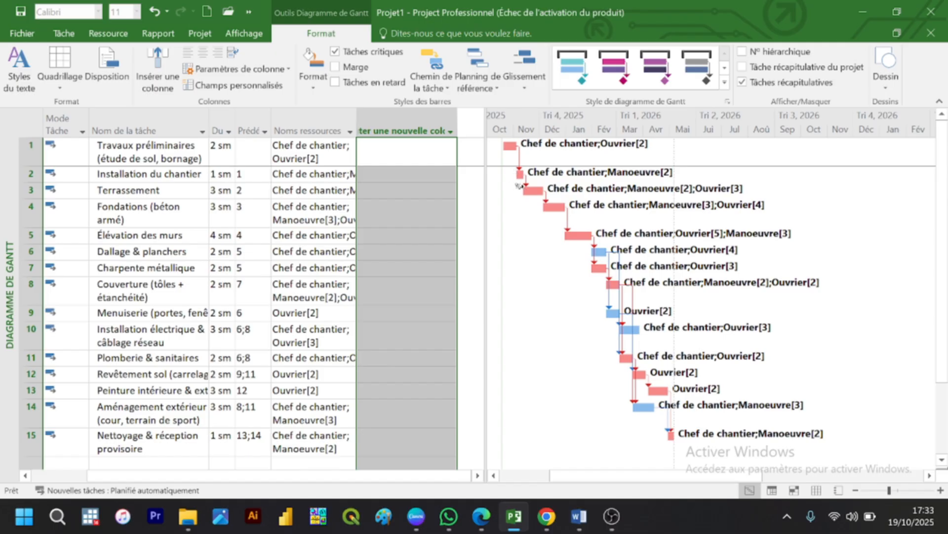
Step: Add a % achevé column after Noms ressources in the task table and narrow it
mouse_move(519, 185)
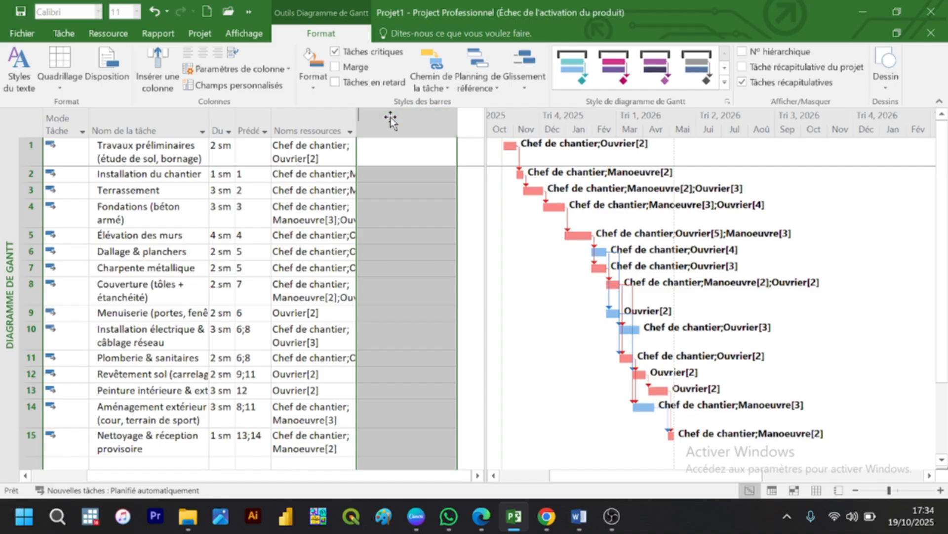
click(392, 129)
click(358, 144)
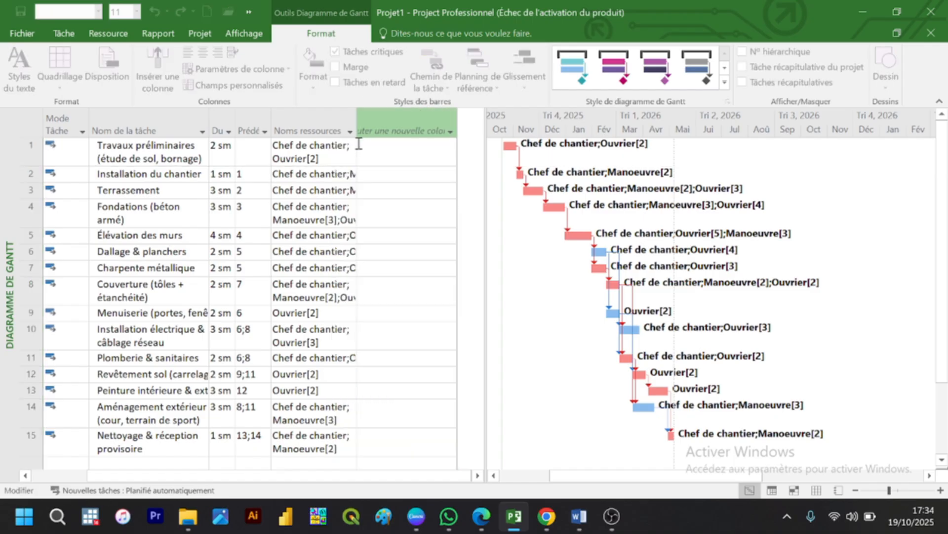
click(449, 218)
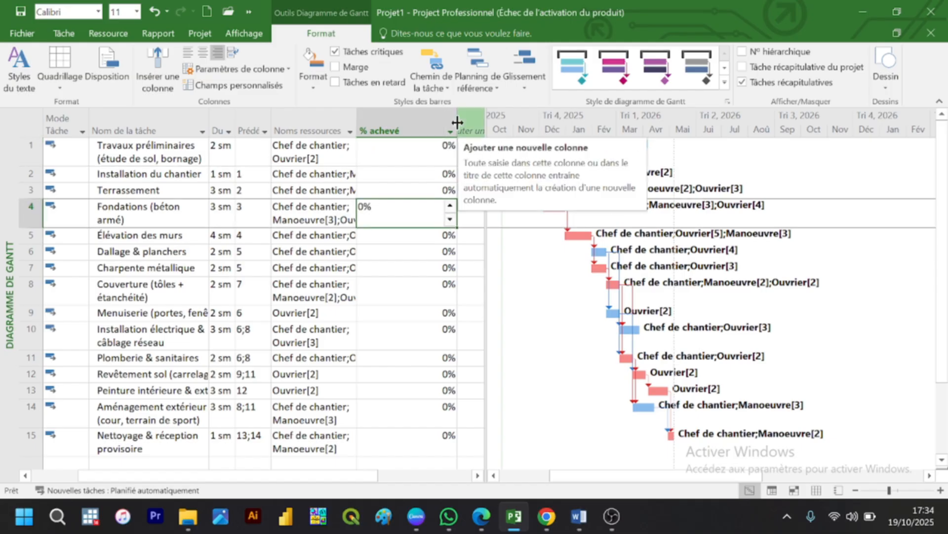
drag(457, 122, 422, 122)
Step: Set % achevé to 60% for Travaux préliminaires, 20% for Installation du chantier and 10% for Terrassement
click(398, 148)
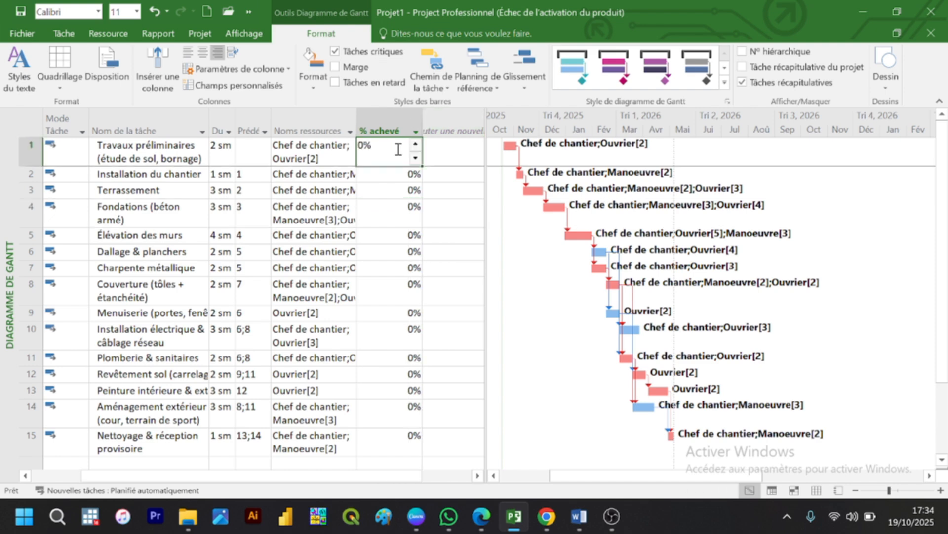
text(60)
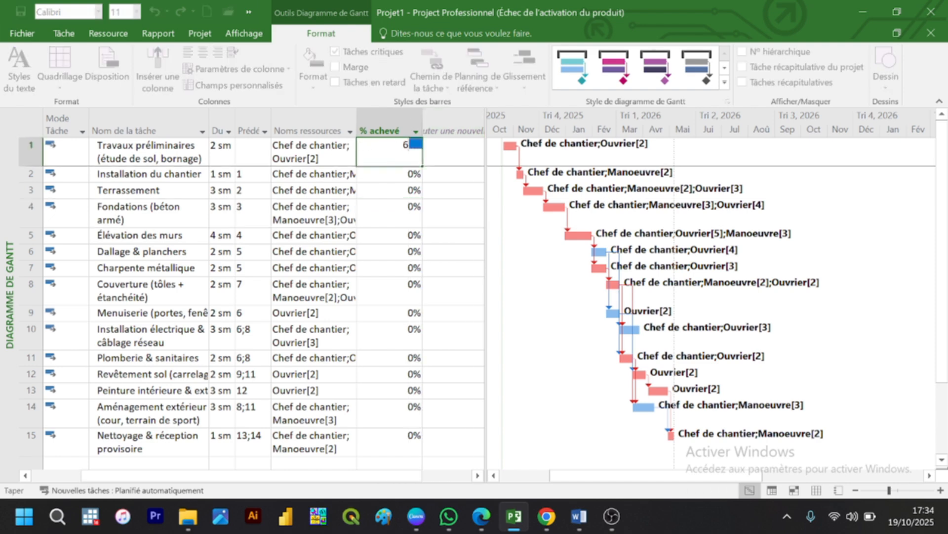
key(Return)
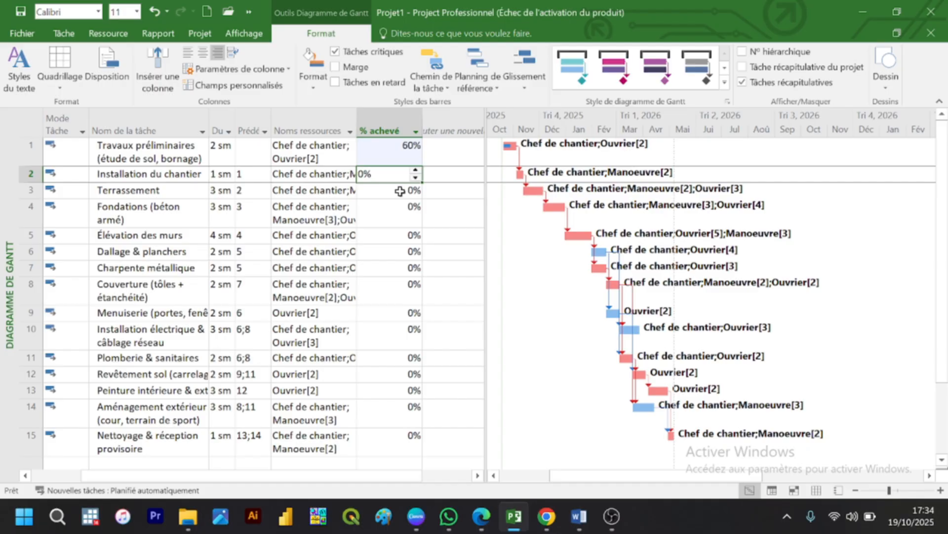
text(20)
key(Return)
text(1)
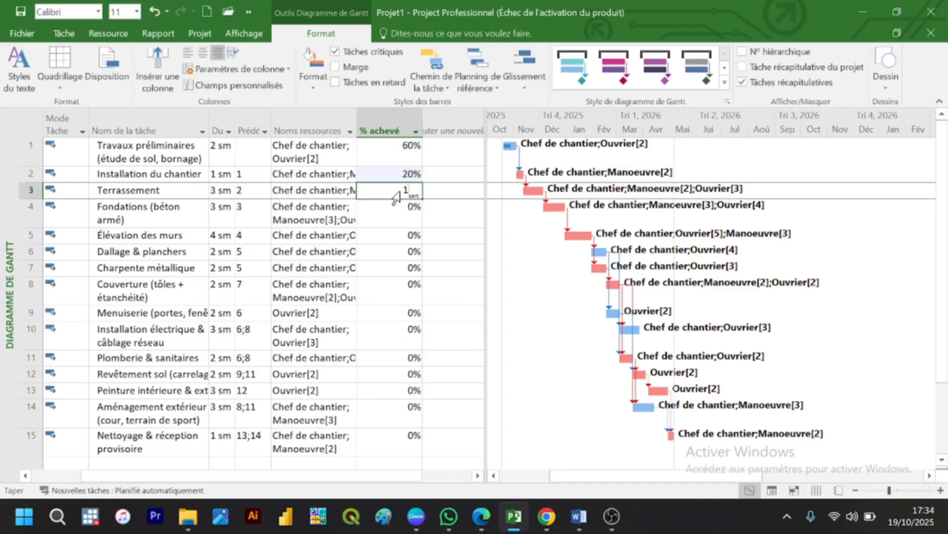
text(0)
key(Return)
Step: Set % achevé to 2% for Fondations, 3% for Élévation des murs, 4% for Dallage & planchers, 5% for Charpente métallique and 2% for Couverture
text(2)
key(Return)
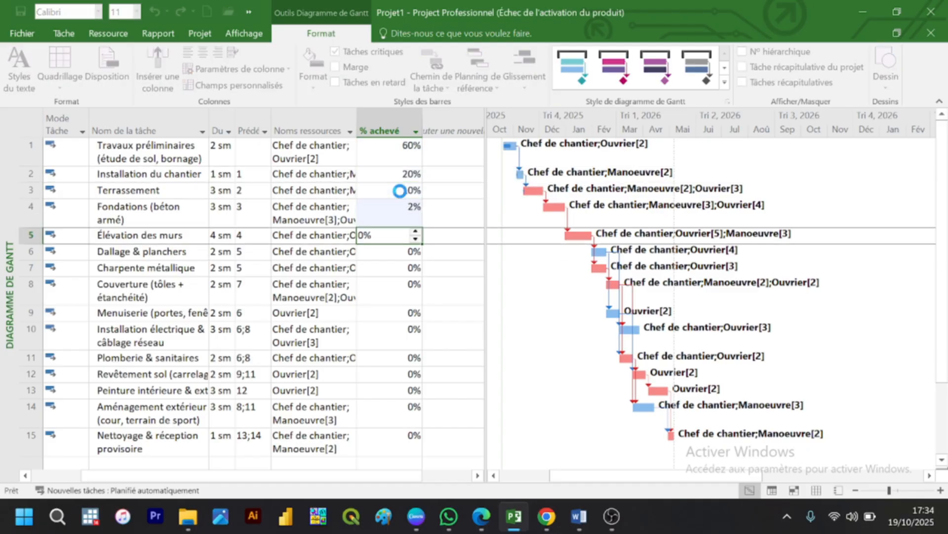
text(3)
key(Return)
text(4)
key(Return)
text(5)
key(Return)
text(2)
key(Return)
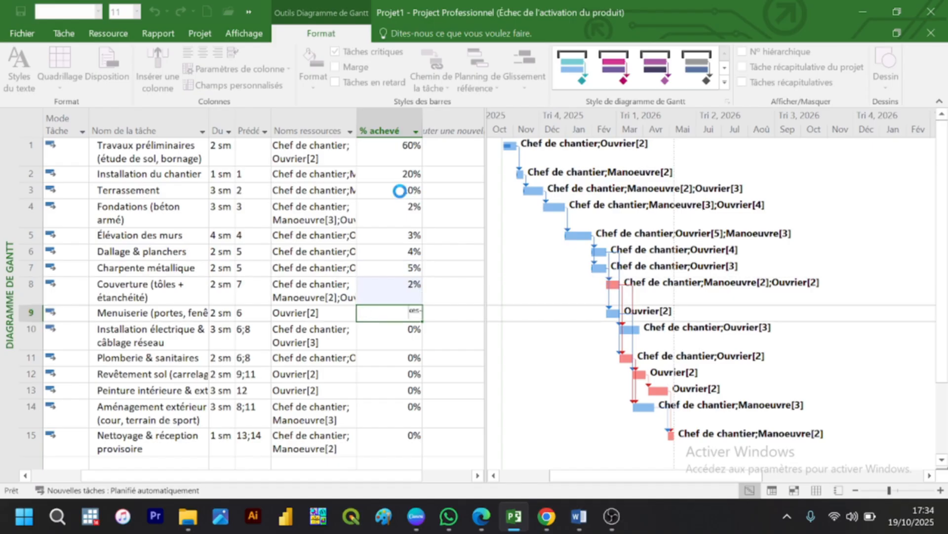
Step: Set % achevé to 1% for Menuiserie, 4% for Installation électrique, 5% for Plomberie, 2% for Revêtement sol, 4% for Peinture and 5% for Nettoyage
text(1 4 5 2 )
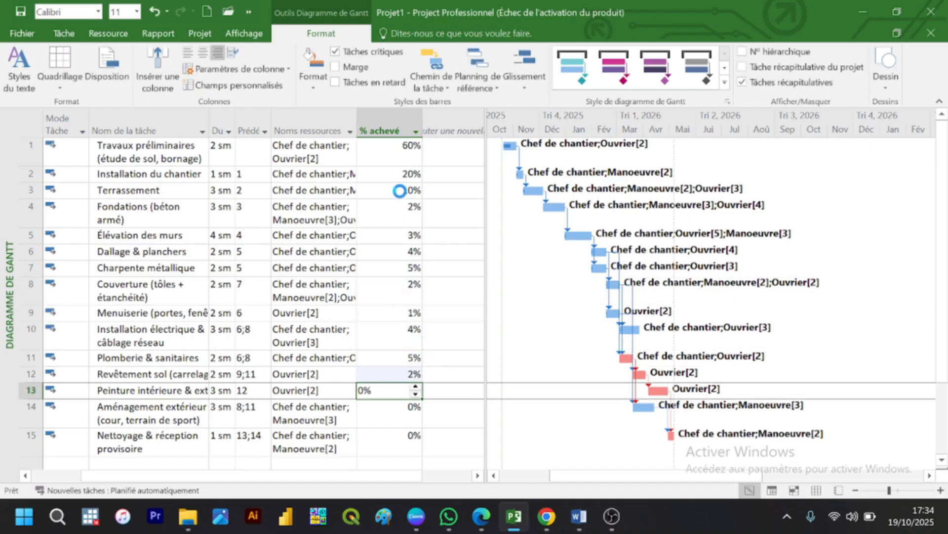
text(4)
key(Return)
text(5)
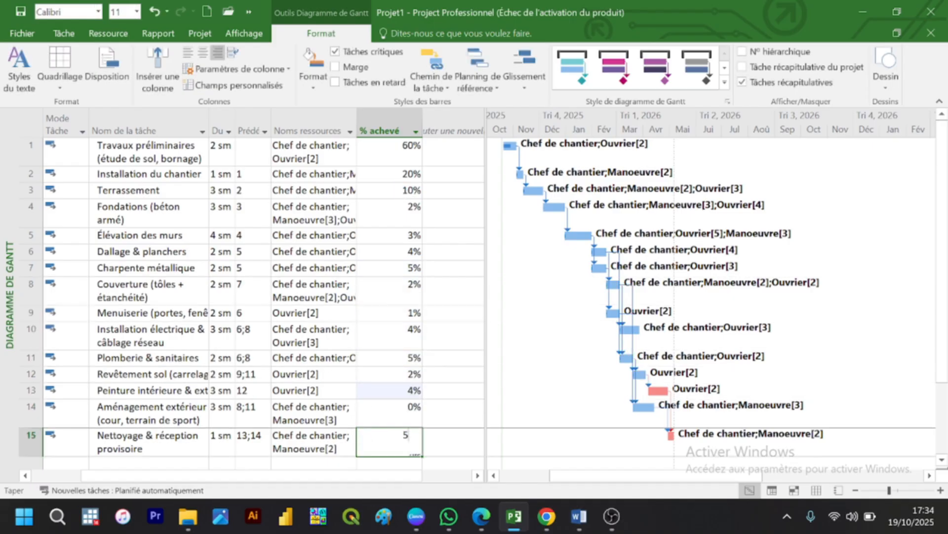
key(Return)
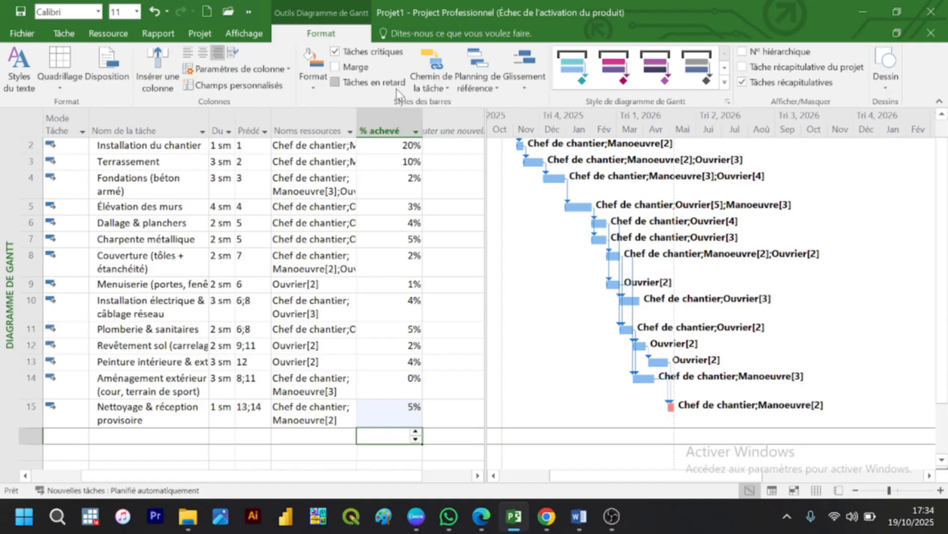
Step: Turn off the Tâches critiques display on the Gantt chart
scroll(944, 202, up, 1)
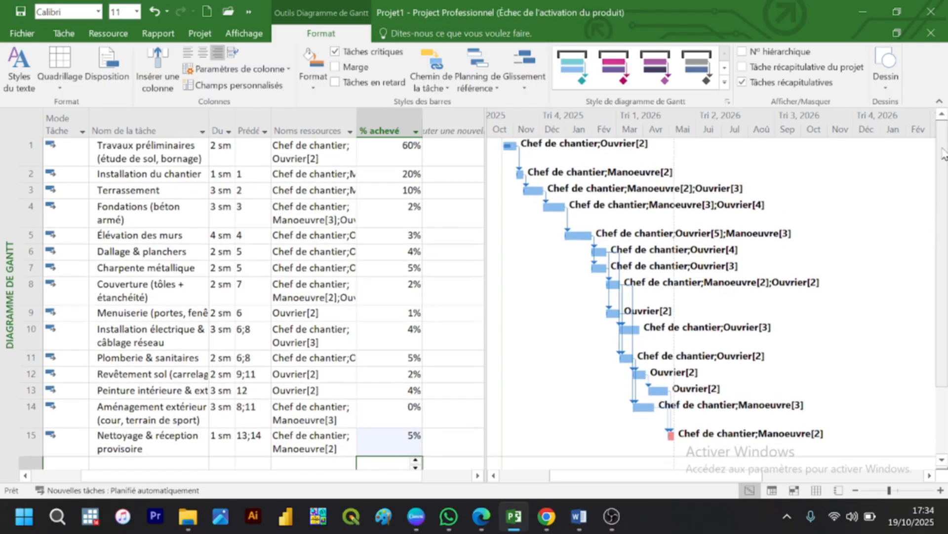
click(340, 55)
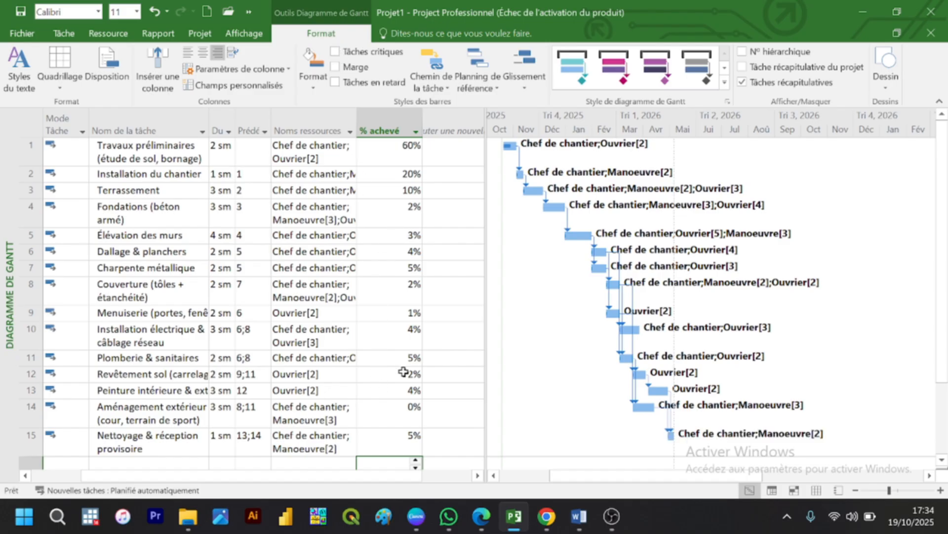
click(415, 395)
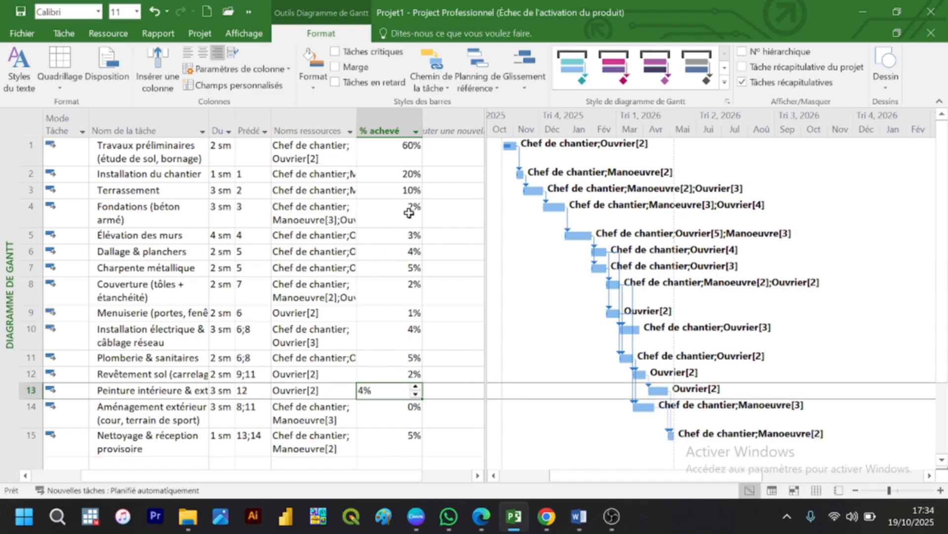
Step: Change % achevé to 10% for Travaux préliminaires and 5% for Installation du chantier
click(412, 148)
text(30)
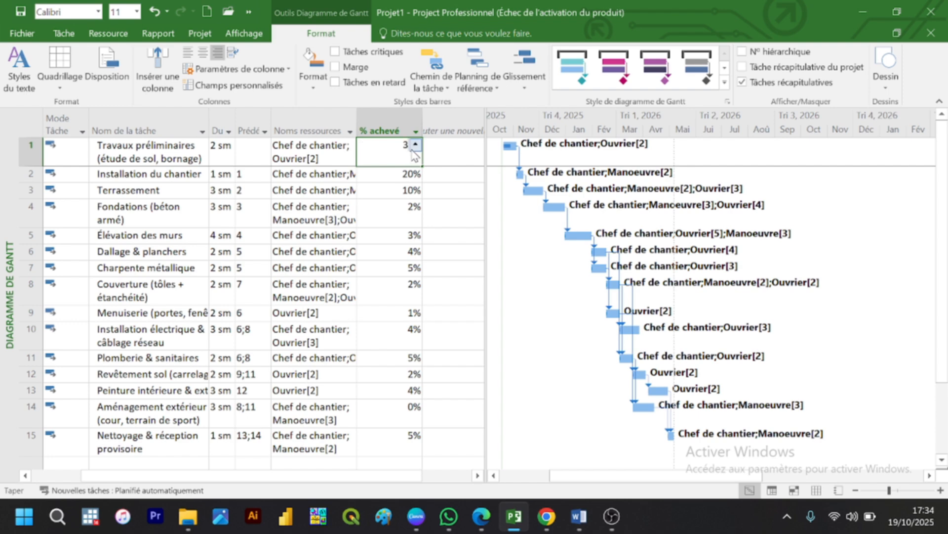
key(BackSpace)
key(BackSpace)
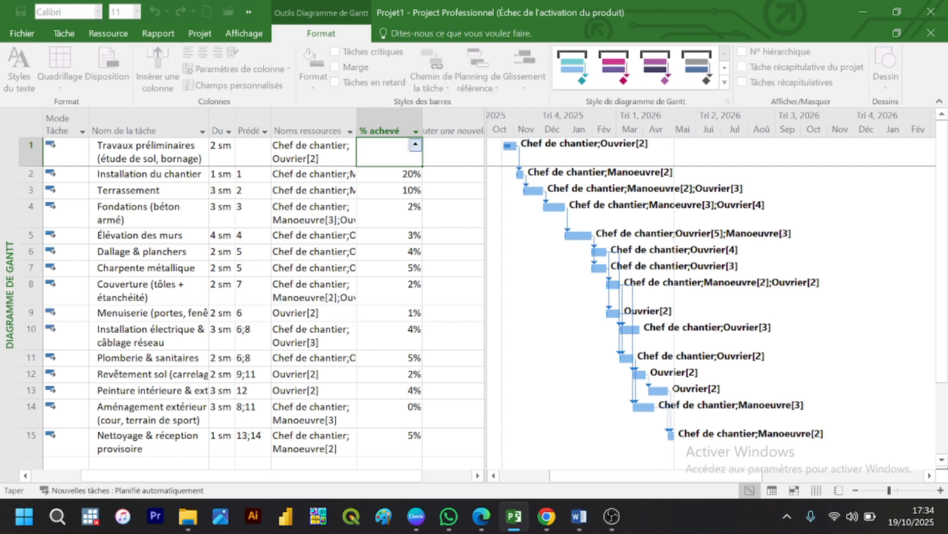
text(15)
key(Return)
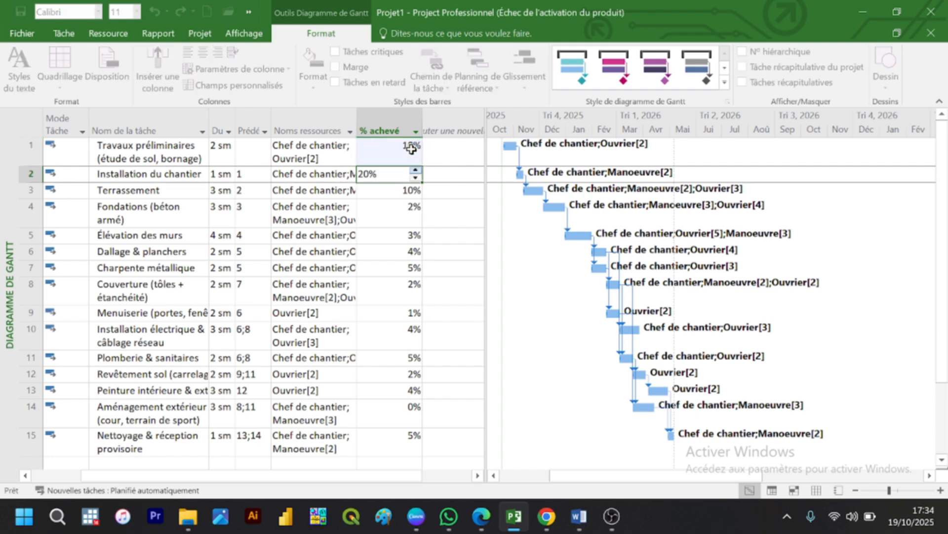
text(20%)
key(Return)
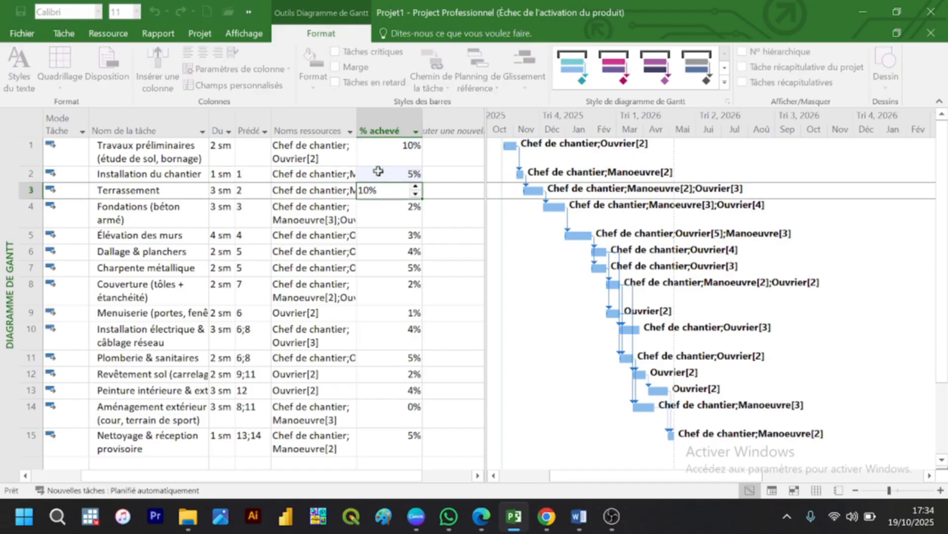
key(Return)
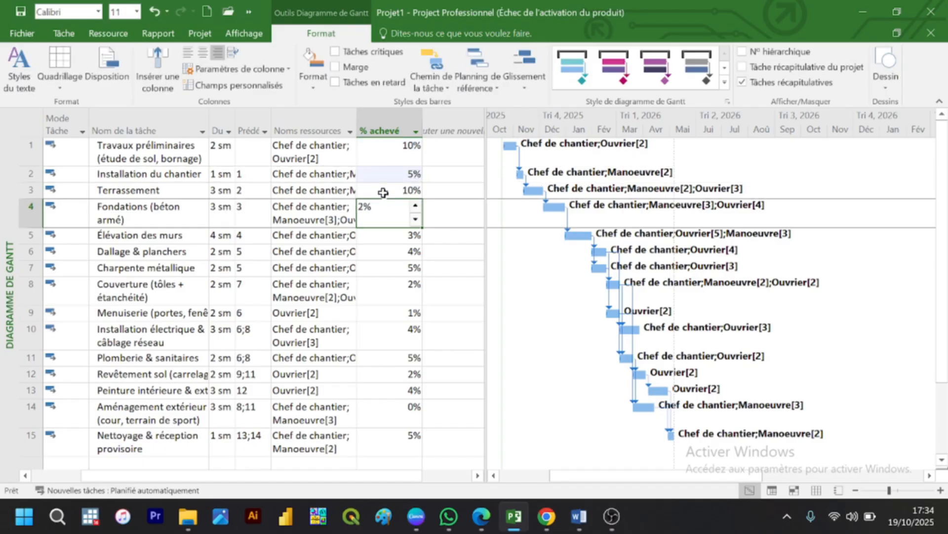
key(Return)
key(Return)
key(Return)
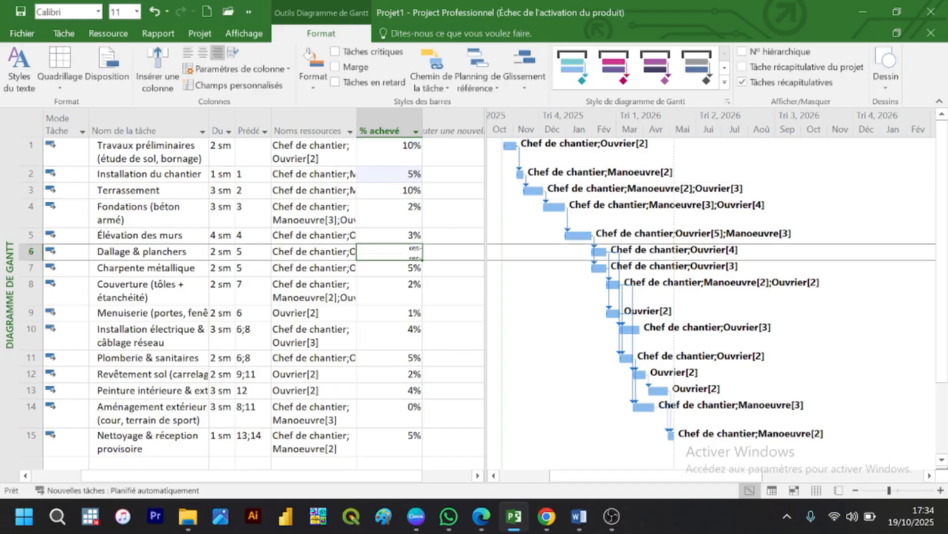
click(388, 223)
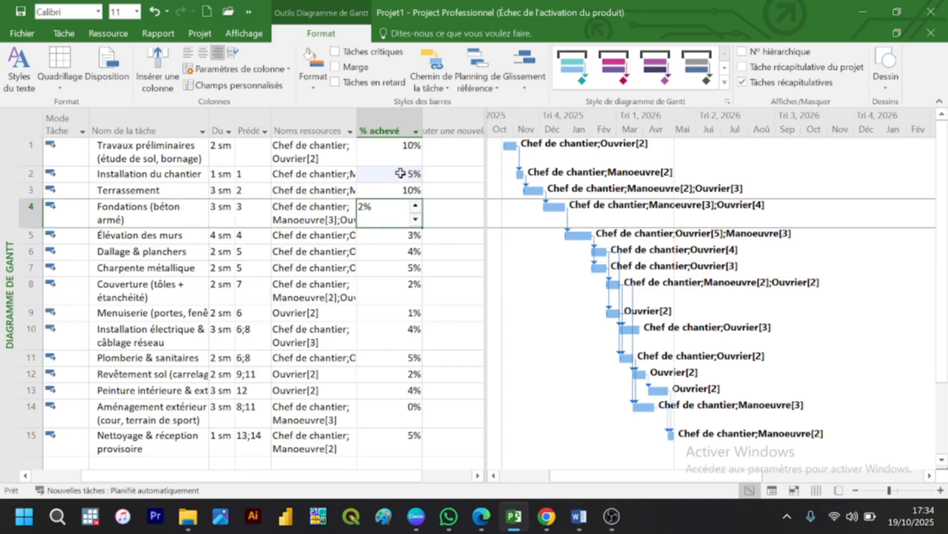
click(443, 175)
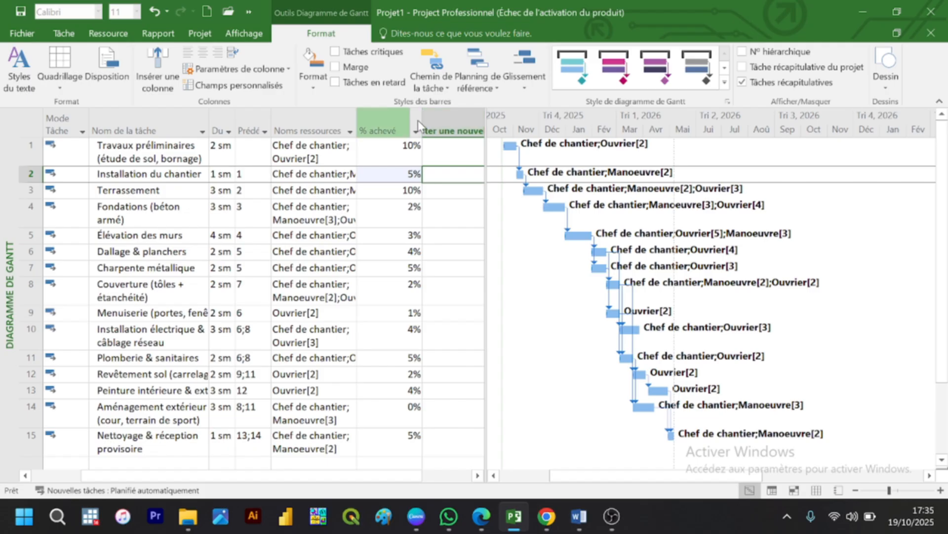
click(442, 114)
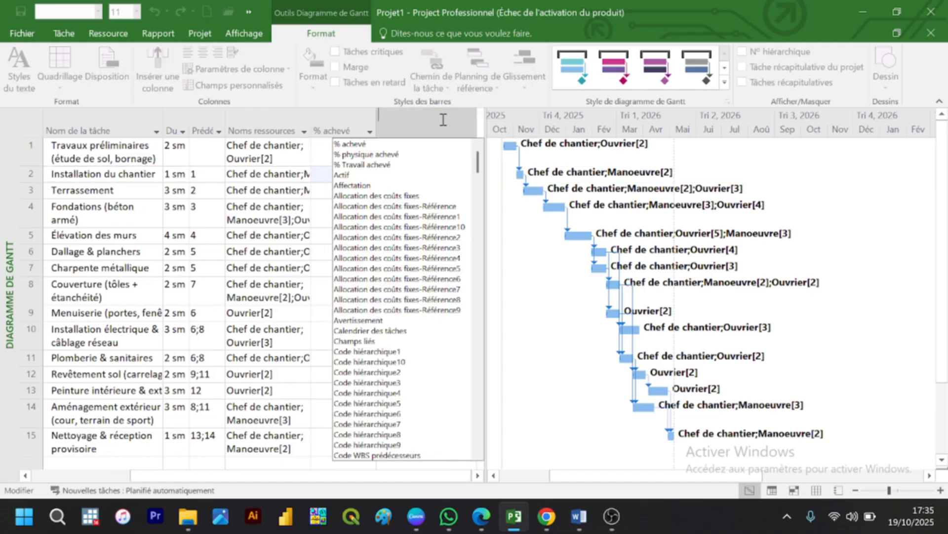
key(Escape)
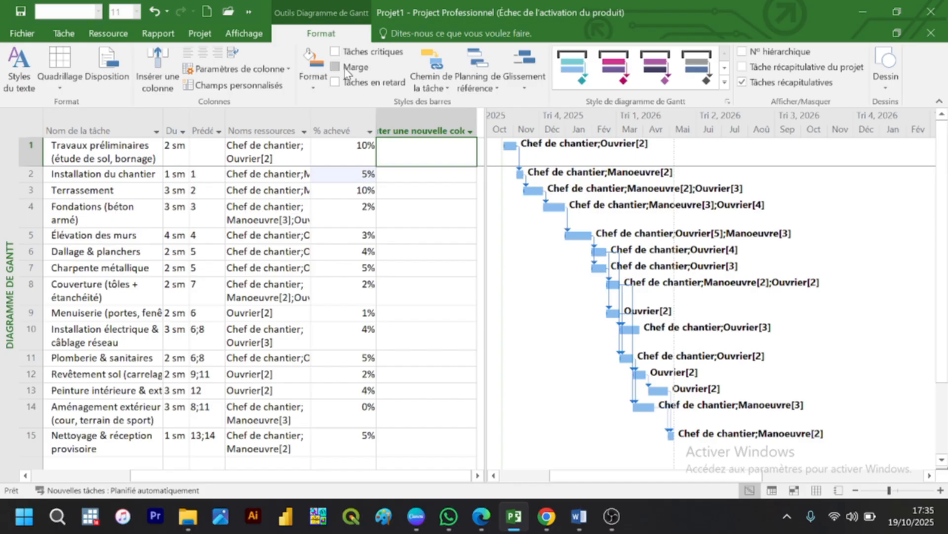
Step: Display the Tâches critiques on the chart and clear the % achevé values of all tasks to 0%
click(336, 53)
click(356, 151)
drag(356, 151, 343, 398)
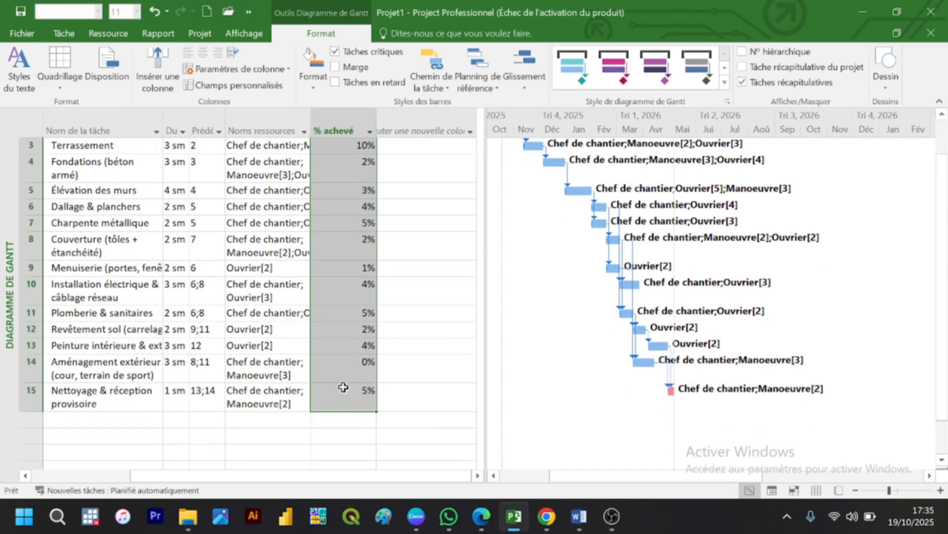
key(Delete)
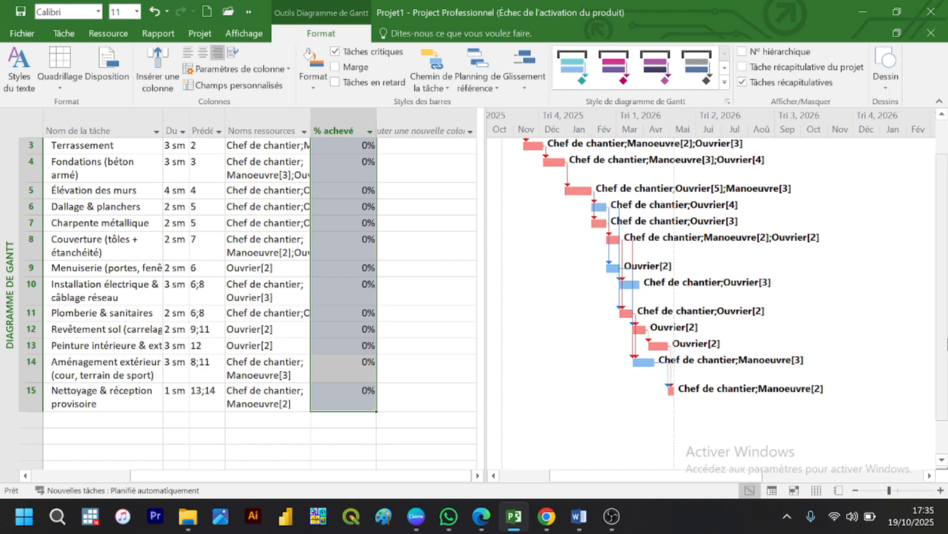
drag(947, 322, 947, 267)
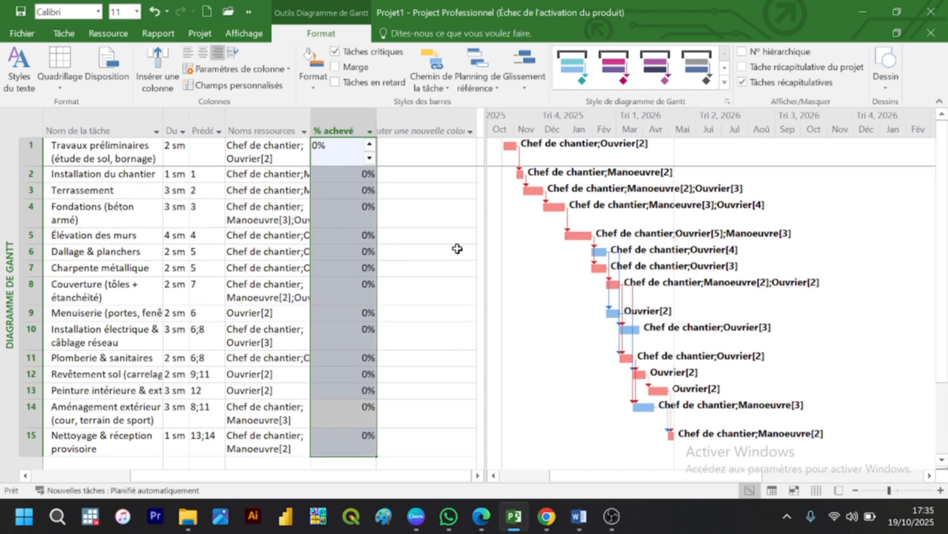
click(420, 214)
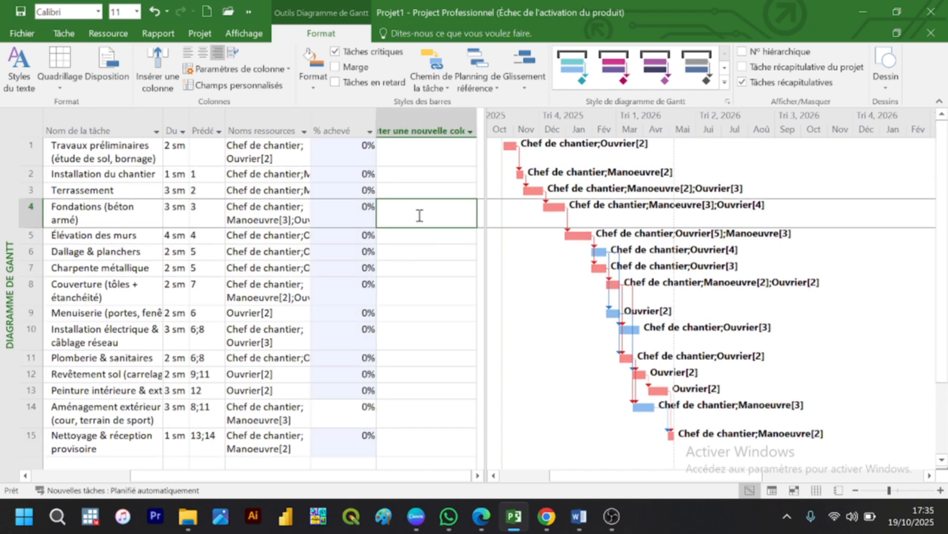
Step: Turn off the Tâches critiques display and remove the % achevé column from the task table
click(335, 52)
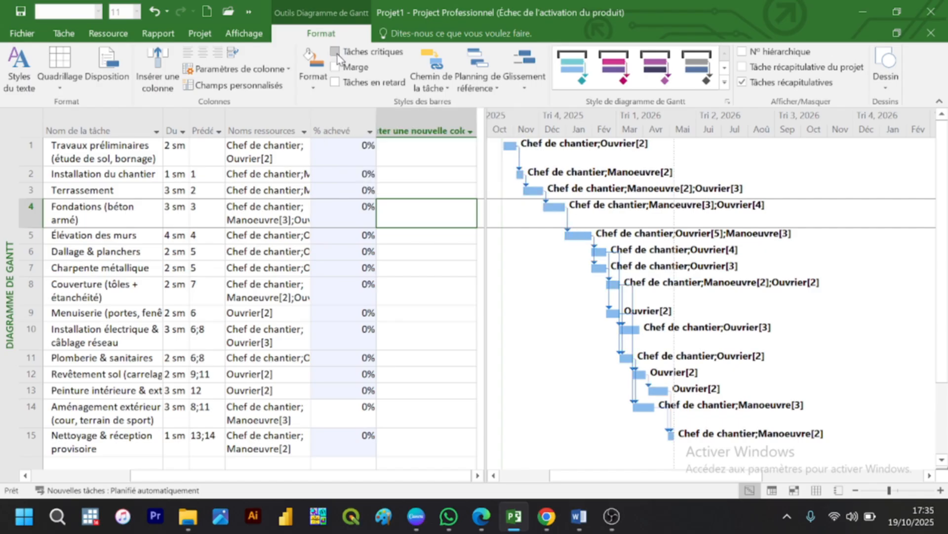
click(359, 120)
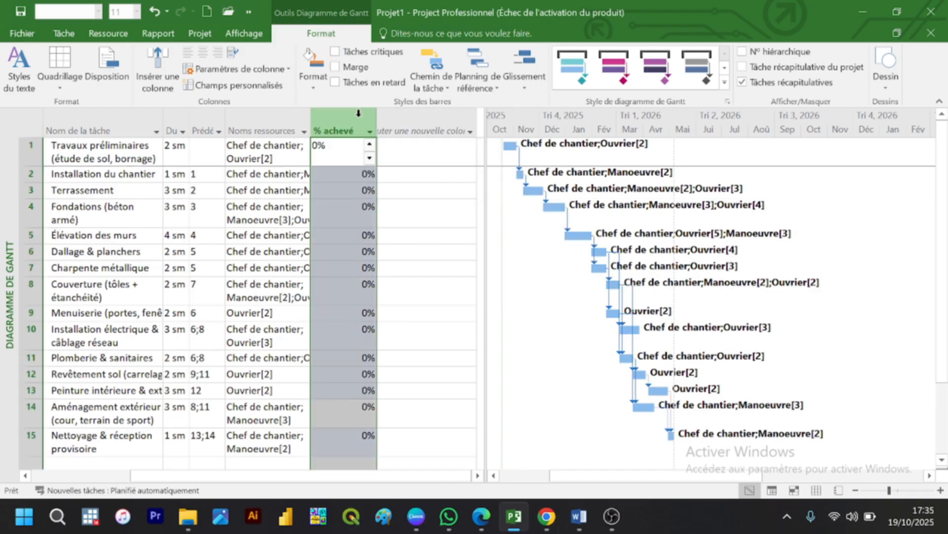
key(Delete)
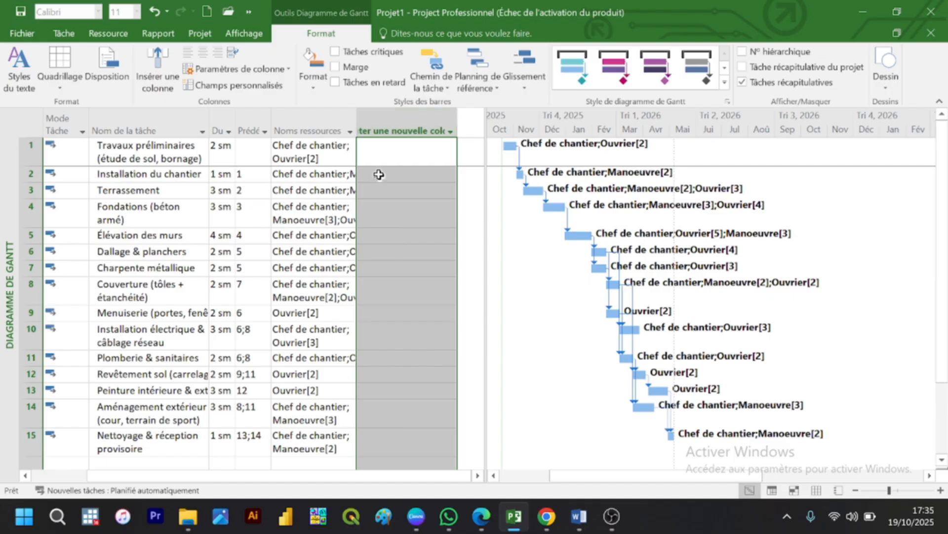
click(392, 187)
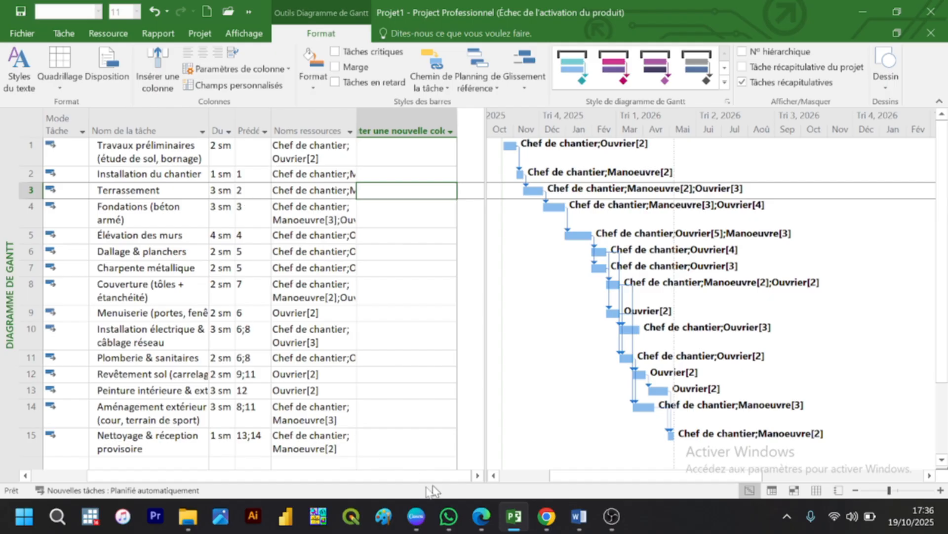
Step: Bring the indicators column of the task table into view and examine the indicator beside Élévation des murs
drag(334, 477, 196, 489)
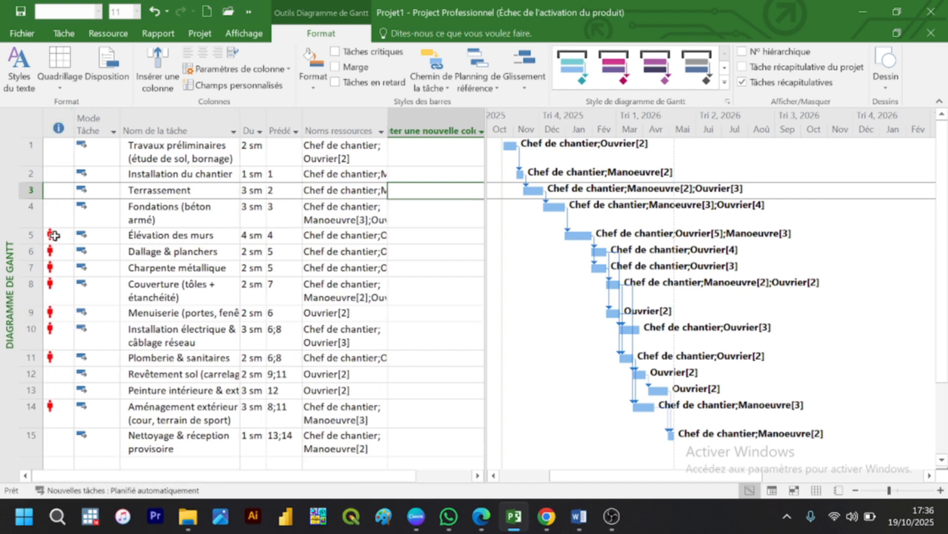
mouse_move(55, 235)
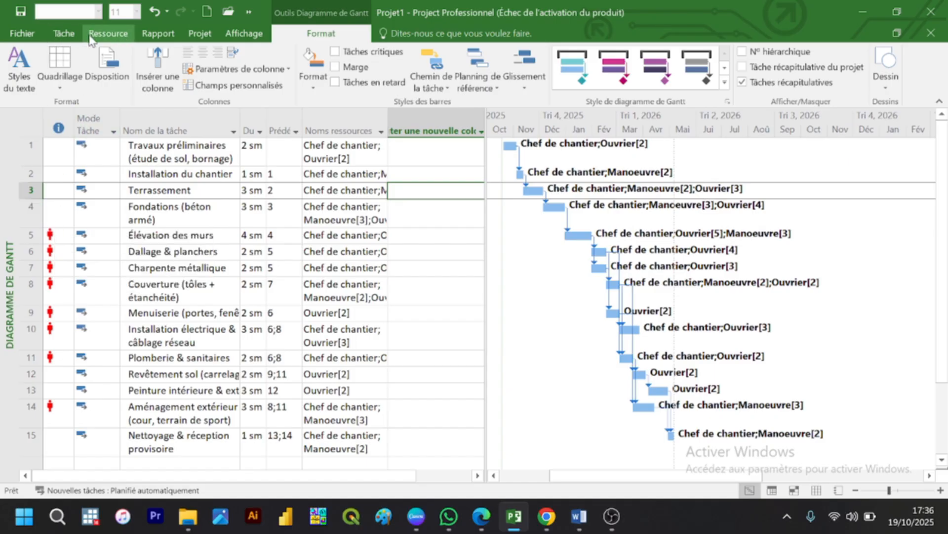
Step: Try levelling all resources in the project twice, undoing the levelling each time to compare the task durations and bars
click(108, 34)
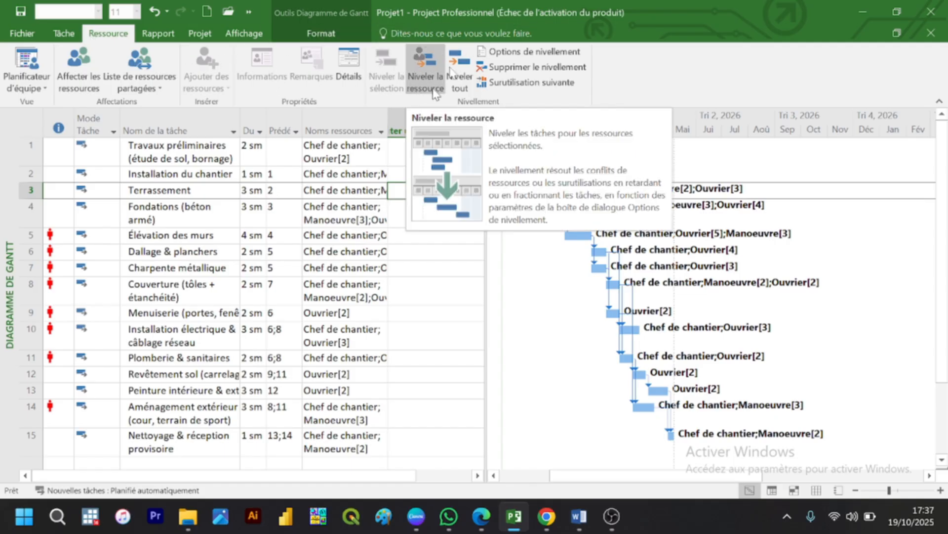
click(464, 60)
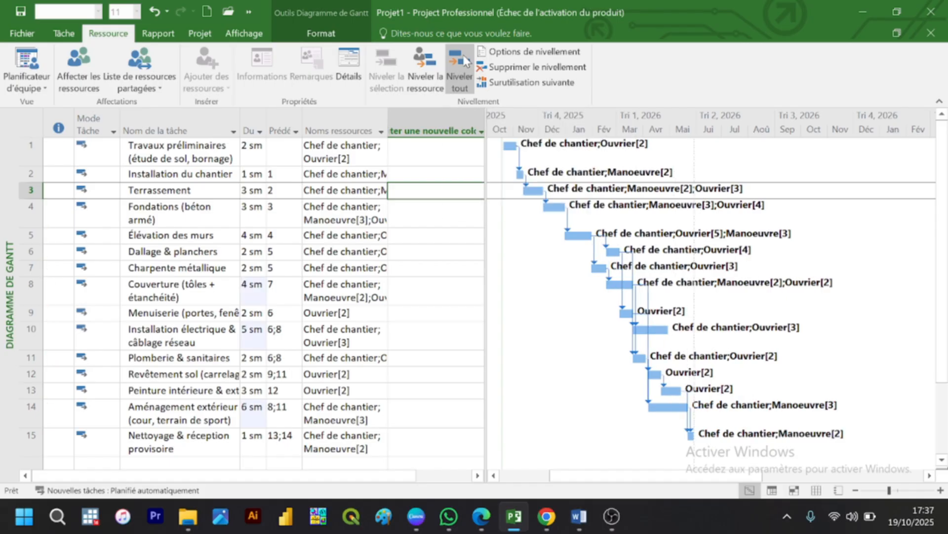
click(155, 12)
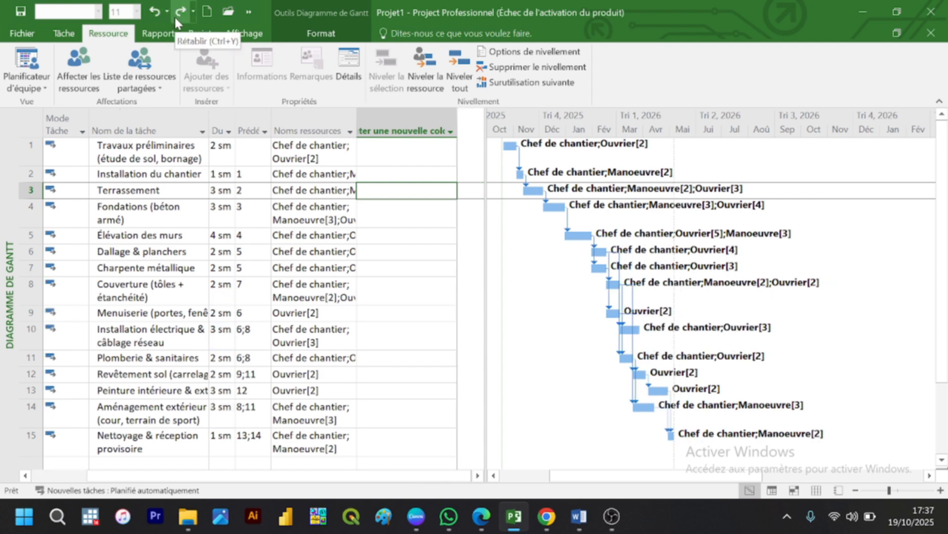
click(457, 68)
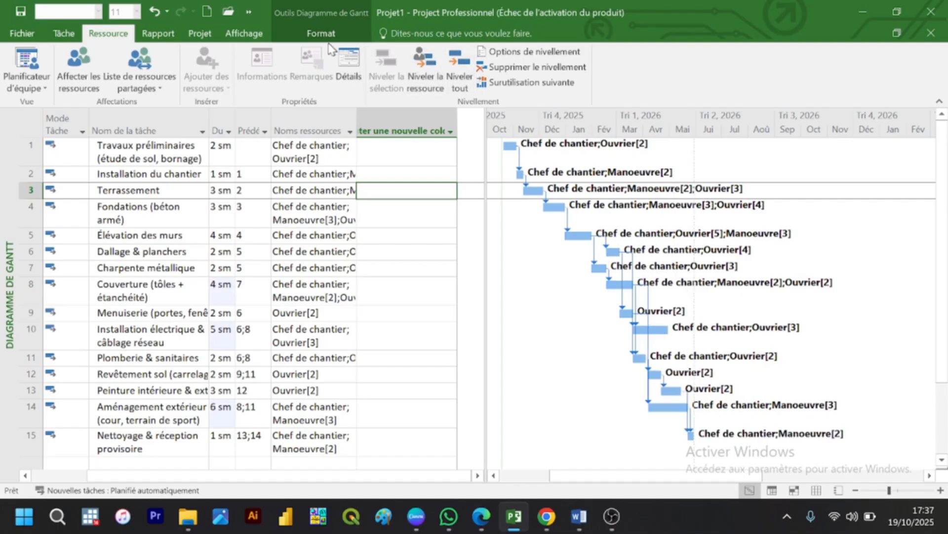
click(150, 16)
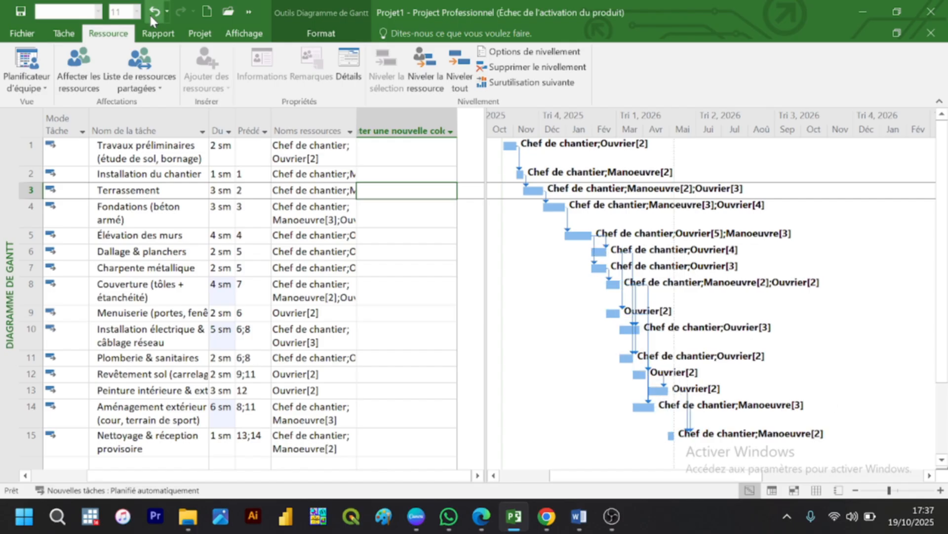
click(149, 14)
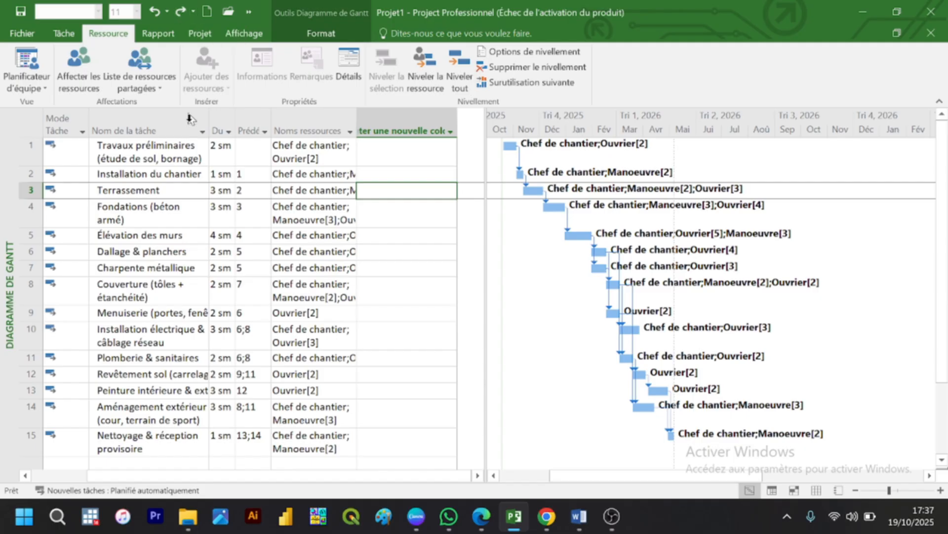
Step: Select the duration column and level all overallocated resources in the project
click(221, 124)
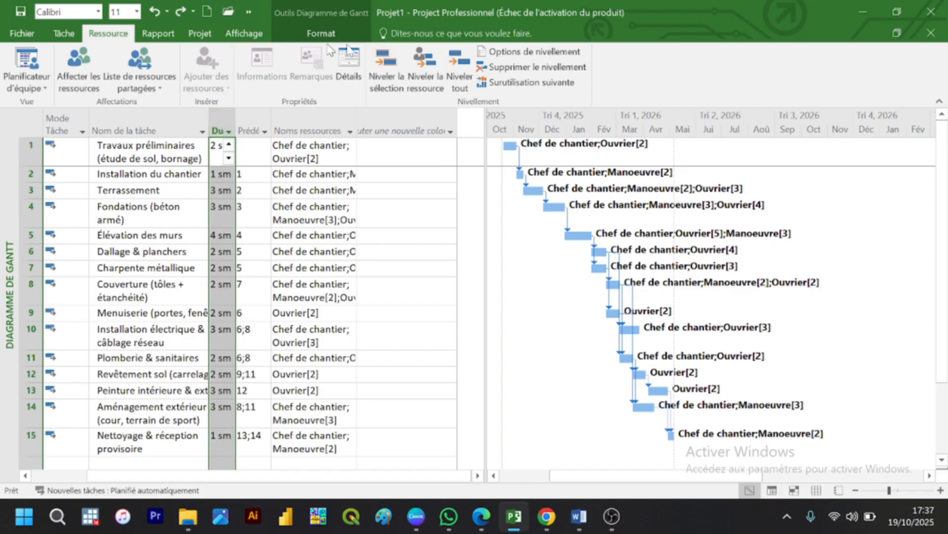
click(453, 73)
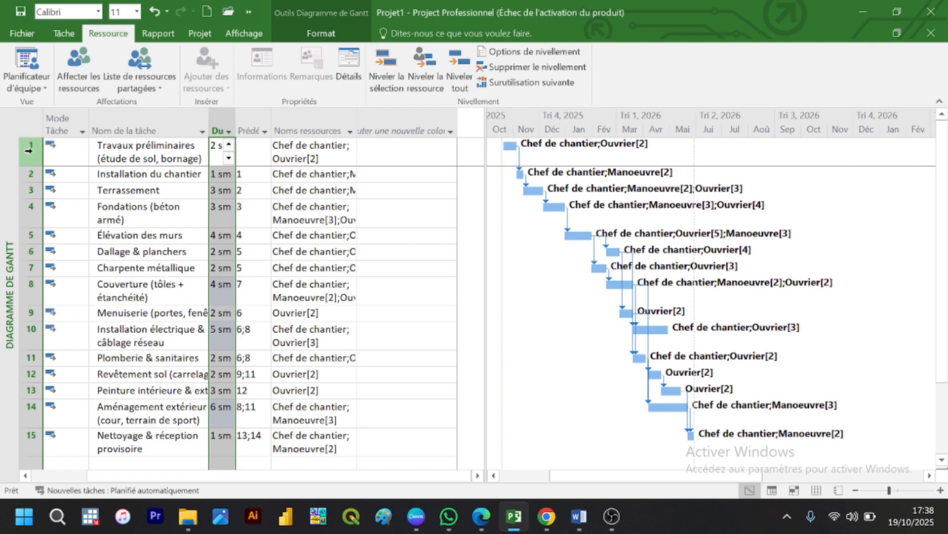
Step: Group all 15 tasks under a new summary task named PROJET DE CONSTRUCTION
drag(28, 150, 74, 439)
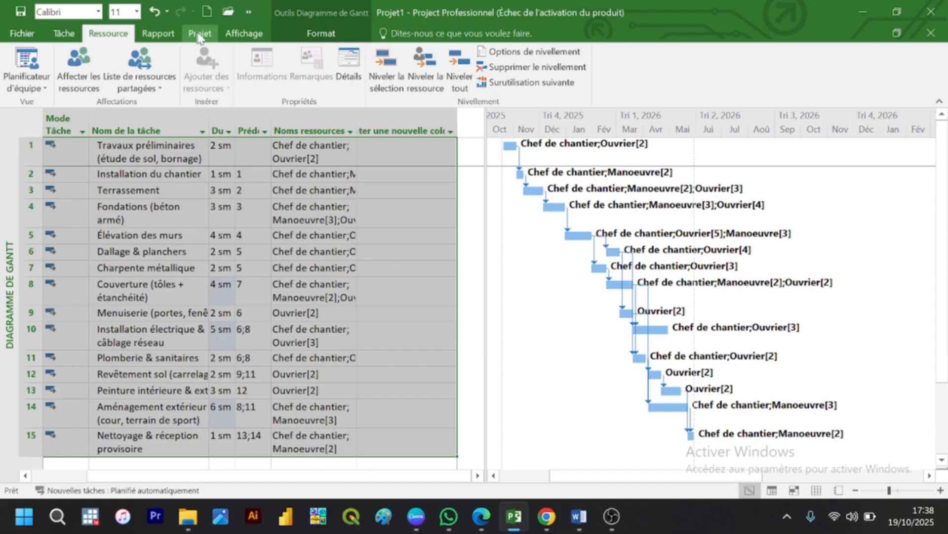
click(222, 39)
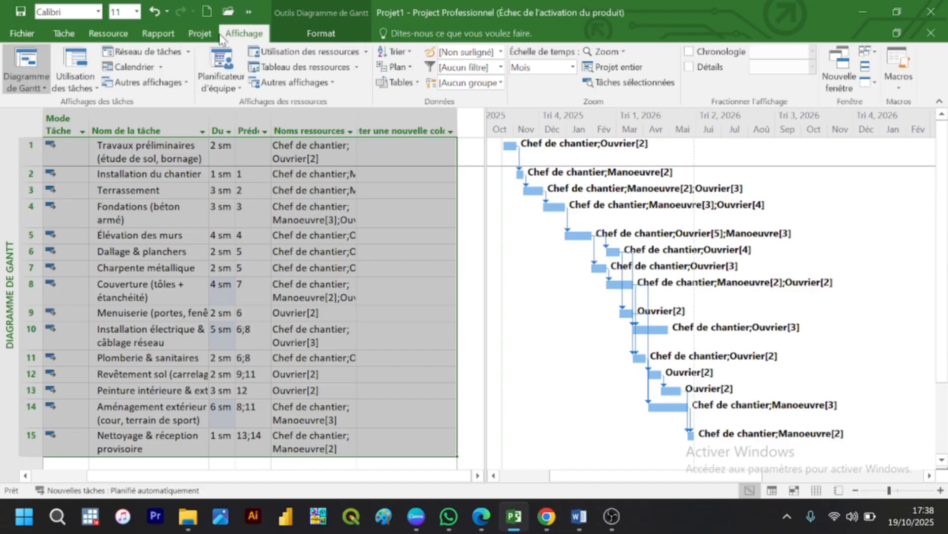
click(86, 38)
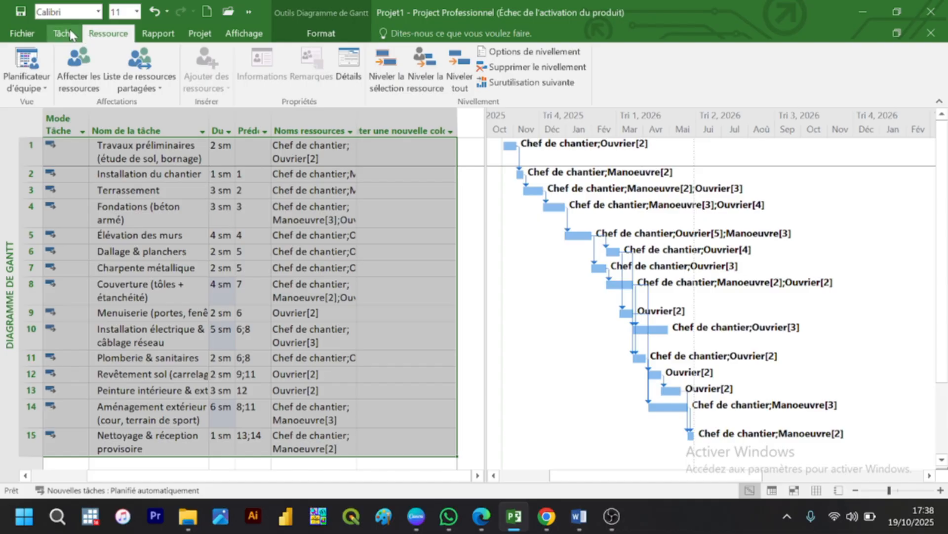
click(72, 34)
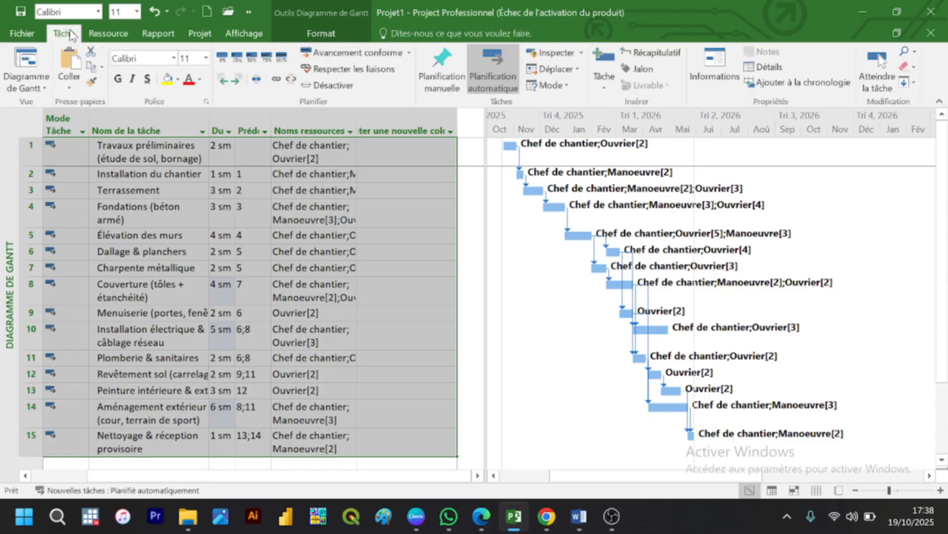
click(657, 53)
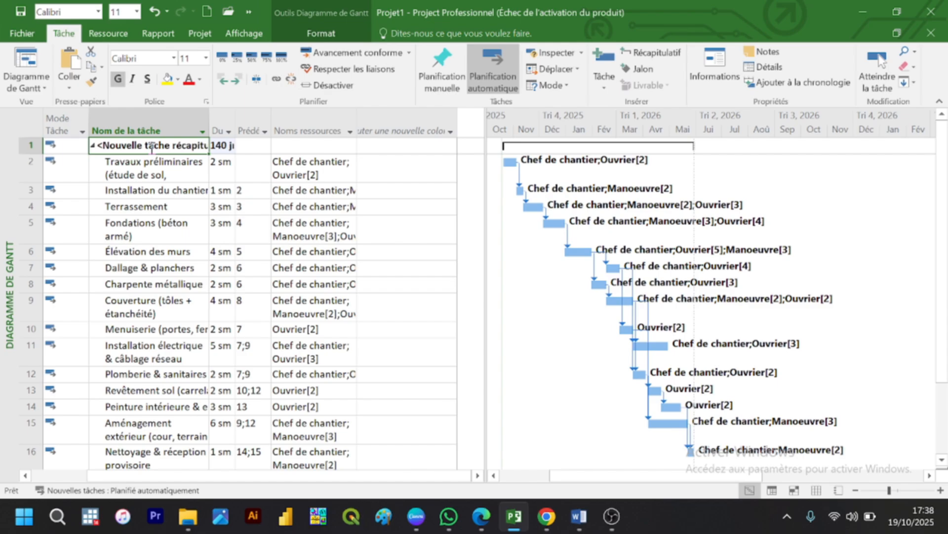
text(PROJE)
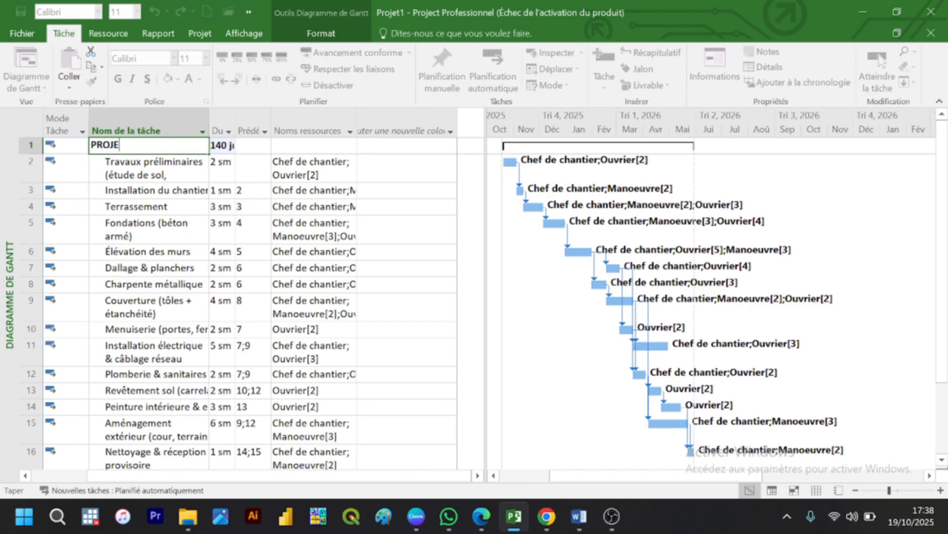
text(T DE CONSTRUCTION)
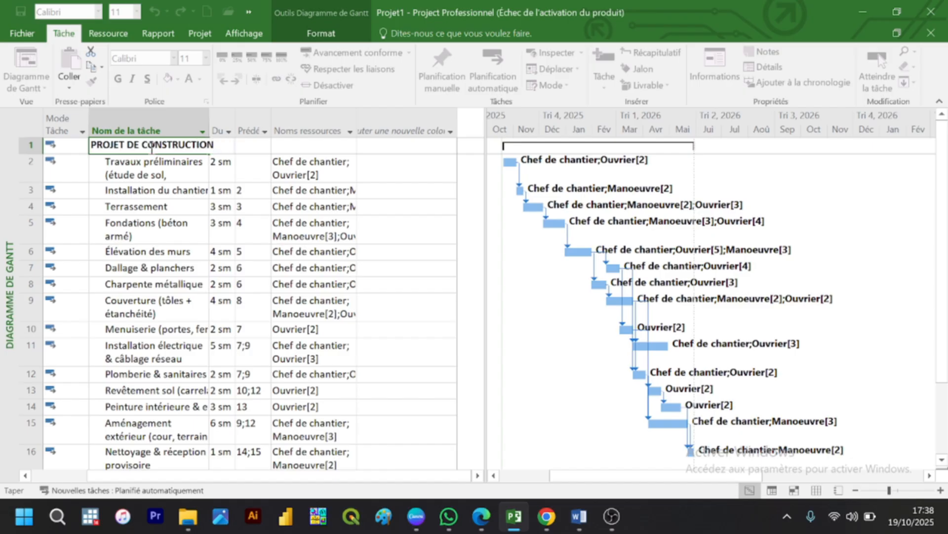
key(Return)
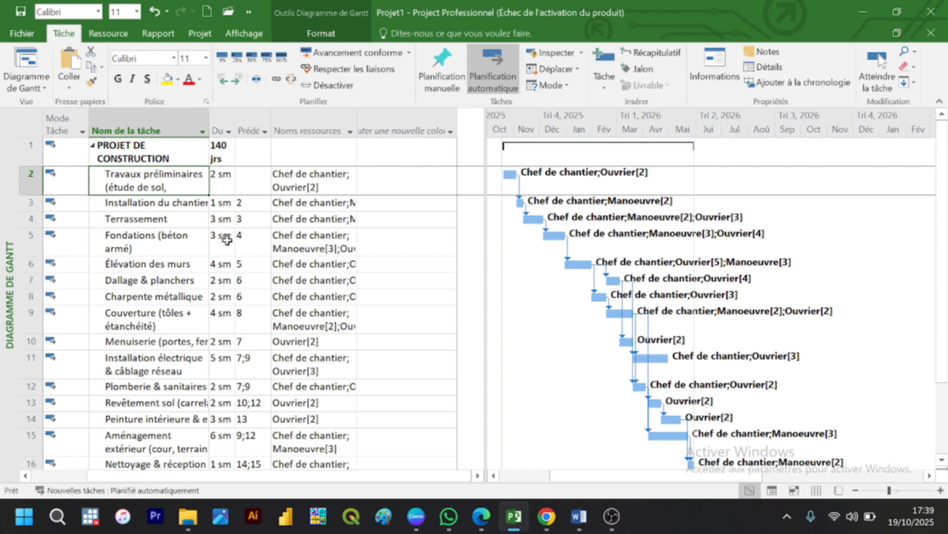
Step: Set the duration of the PROJET DE CONSTRUCTION summary task to 294 jrs
click(223, 265)
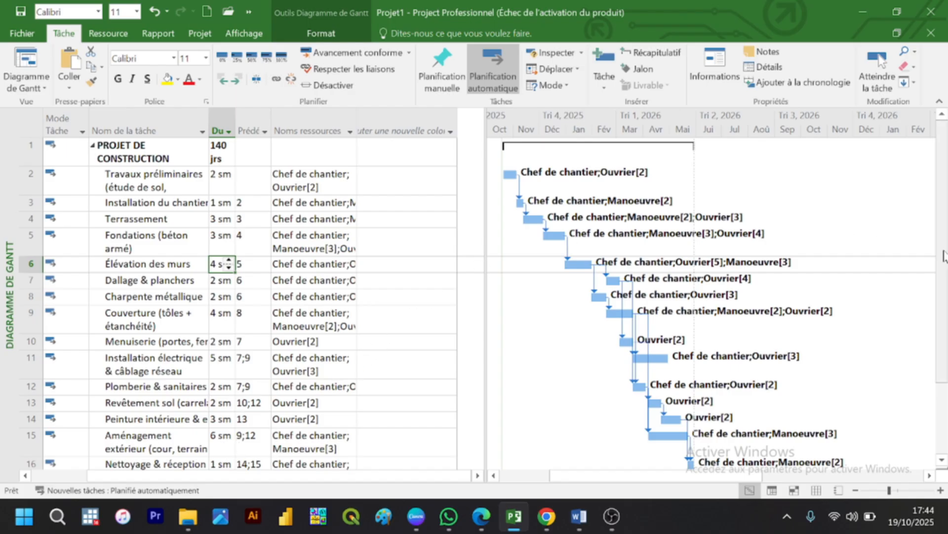
drag(944, 253, 941, 191)
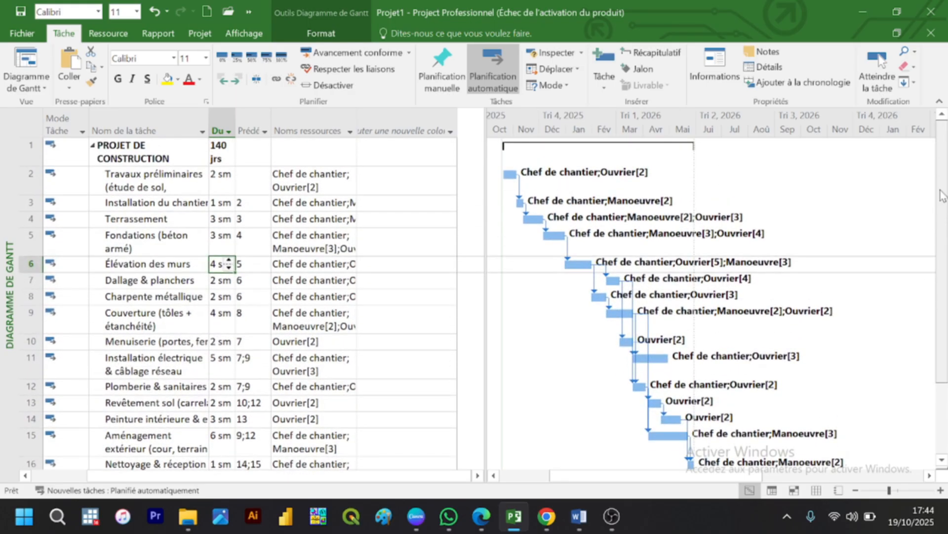
click(228, 148)
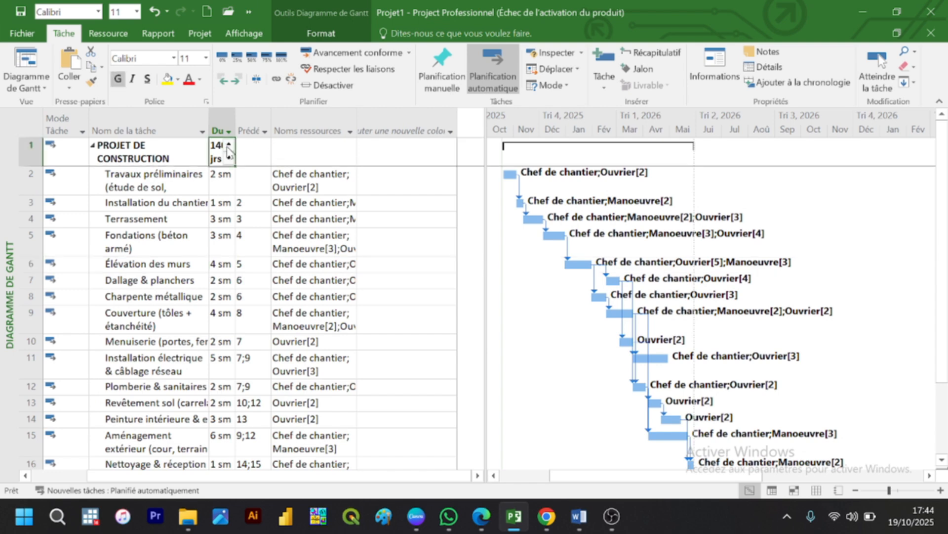
text(2)
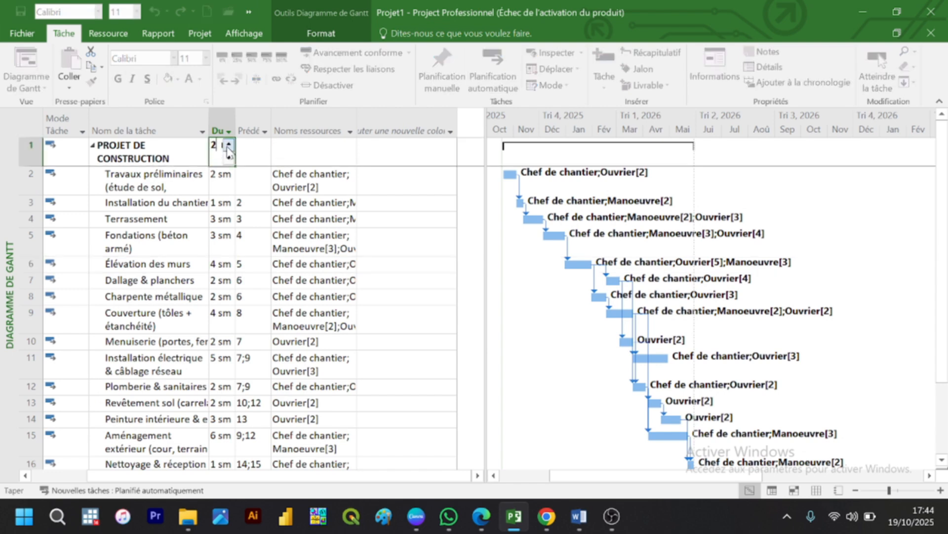
text(94)
key(Return)
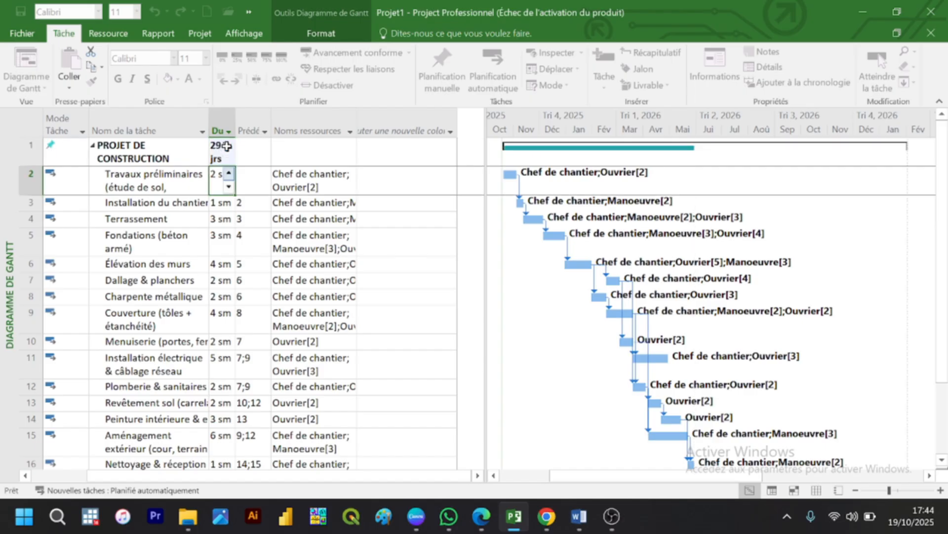
click(378, 146)
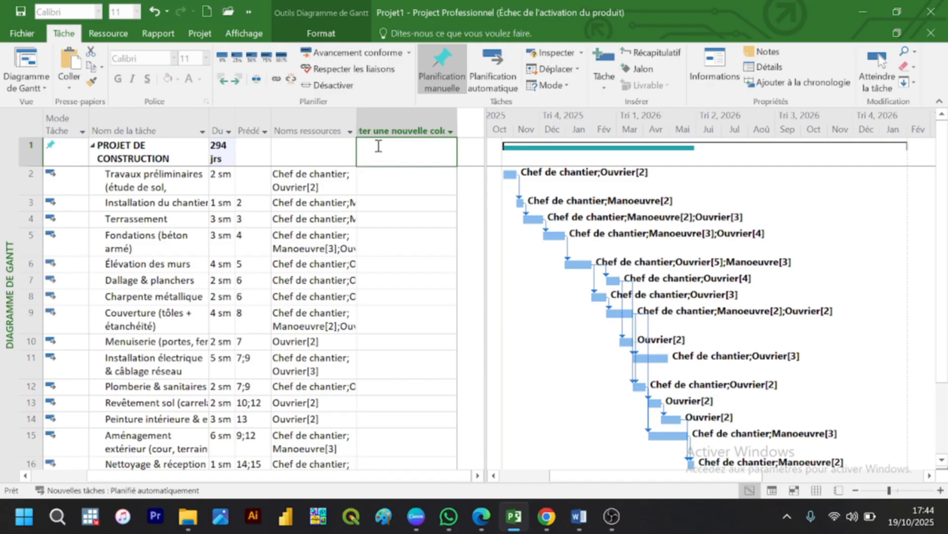
click(382, 131)
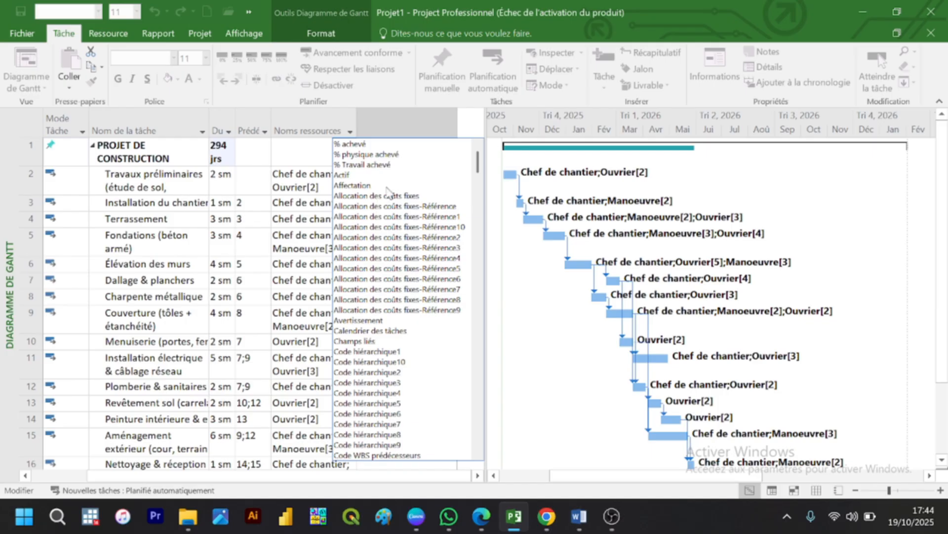
text(co)
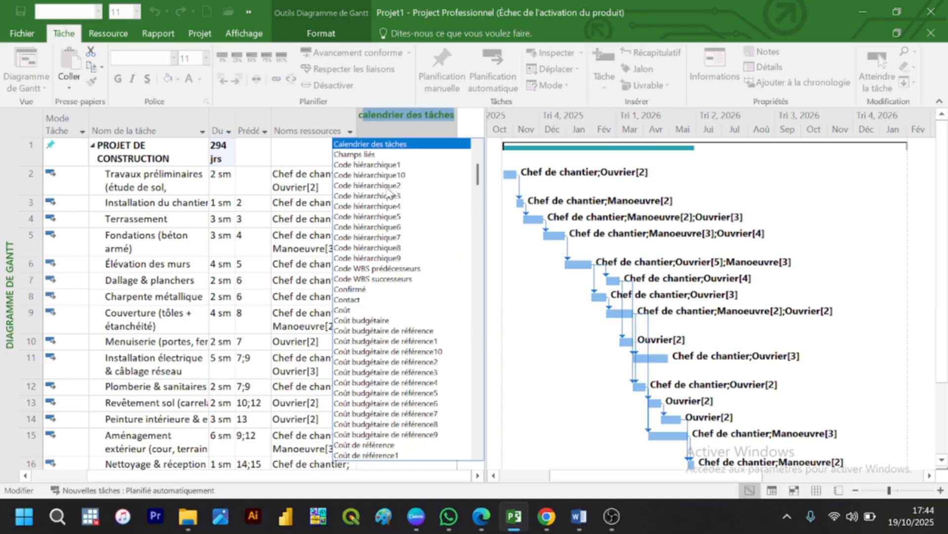
text(ût)
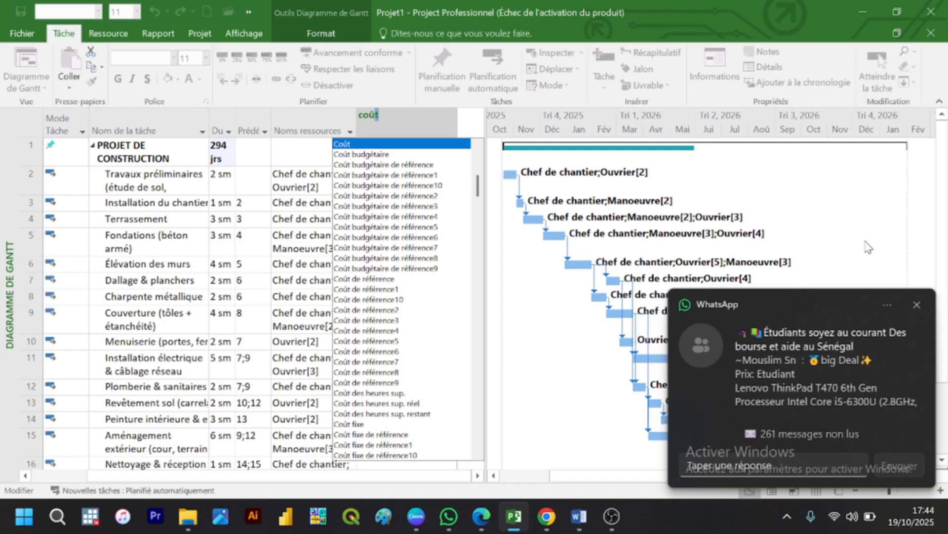
click(915, 304)
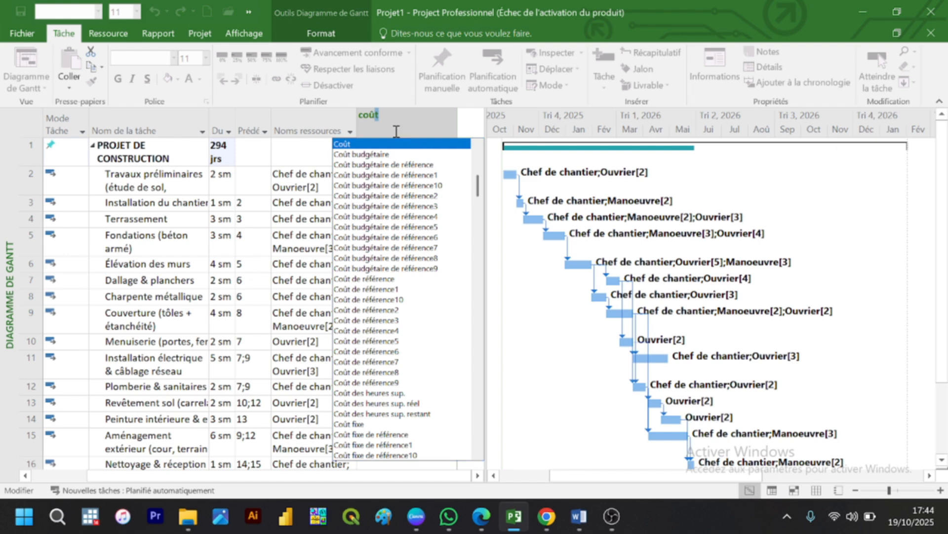
key(BackSpace)
key(BackSpace)
key(BackSpace)
key(BackSpace)
text(d)
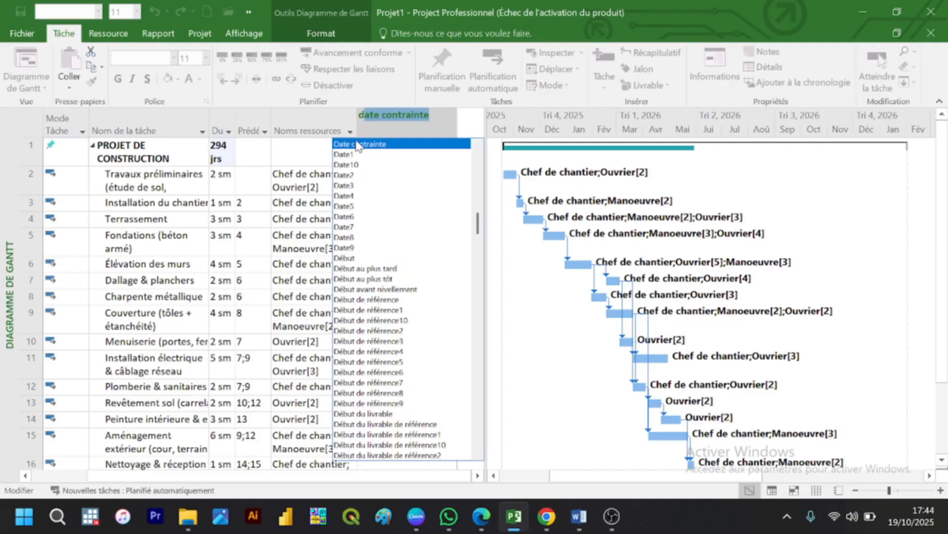
key(BackSpace)
key(BackSpace)
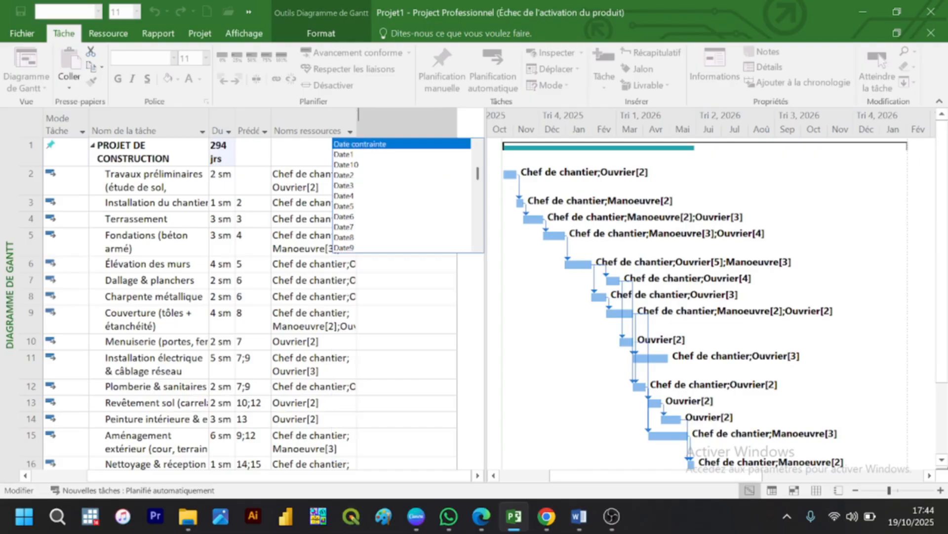
click(375, 308)
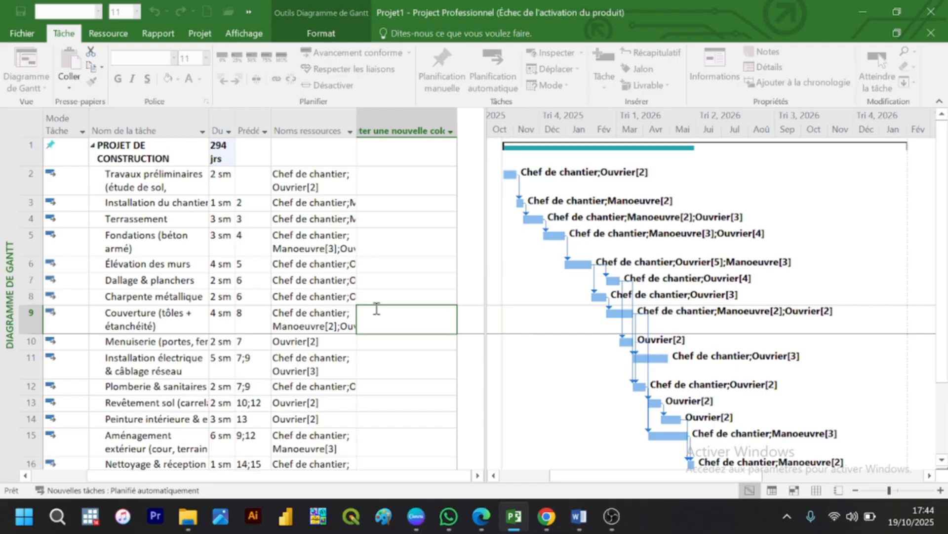
Step: Add the Fin column to the task table after the resource names
click(385, 128)
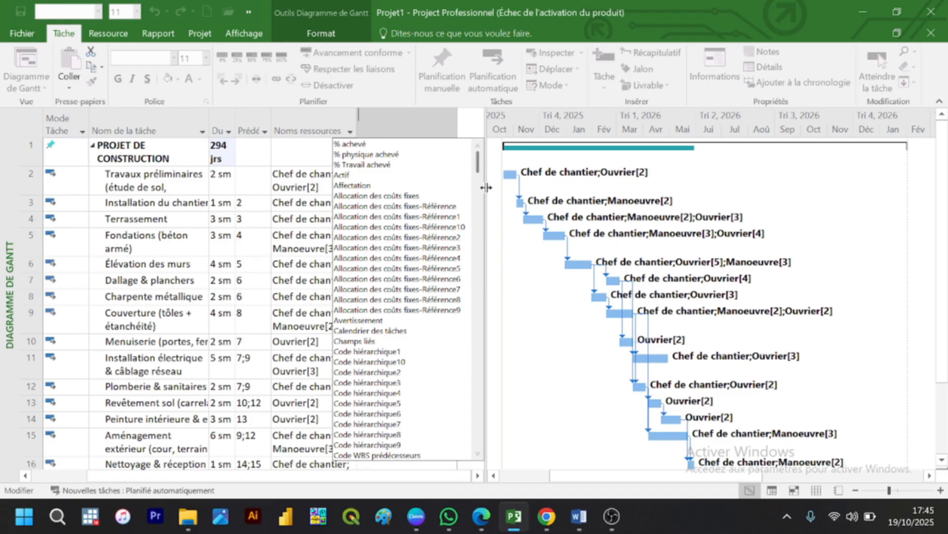
drag(478, 168, 472, 228)
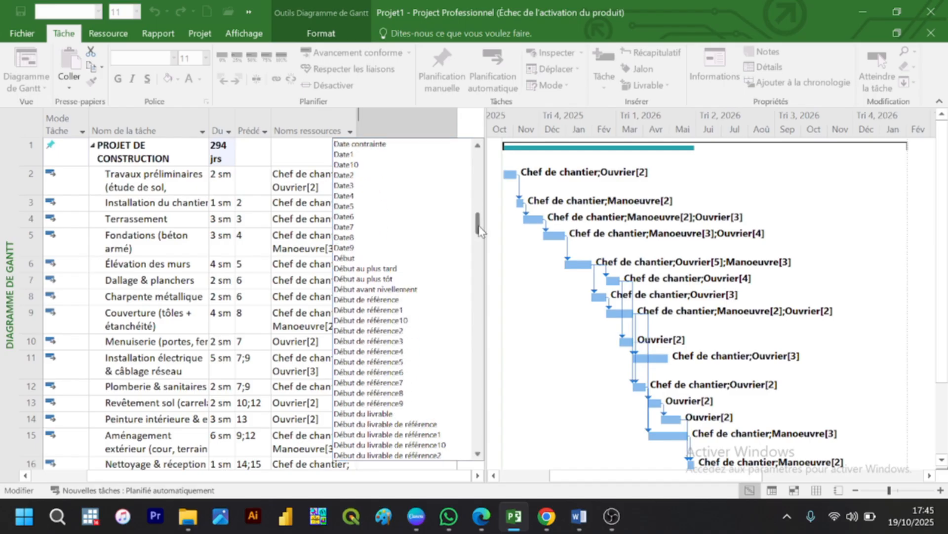
drag(479, 230, 476, 248)
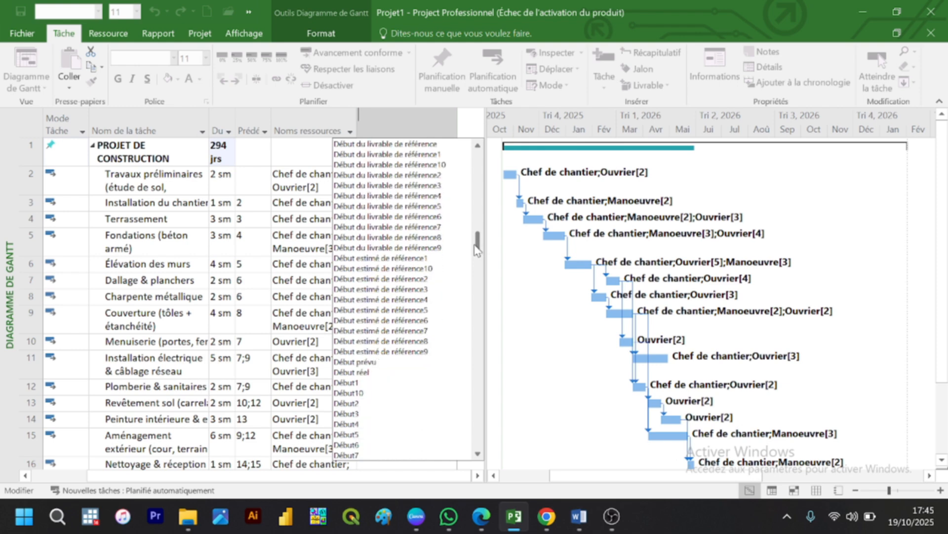
scroll(476, 249, up, 1)
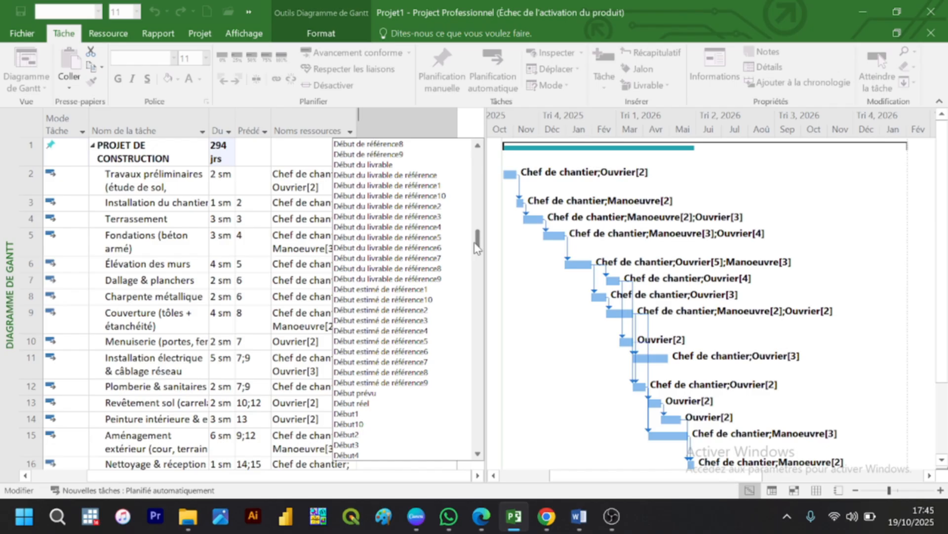
drag(475, 242, 477, 291)
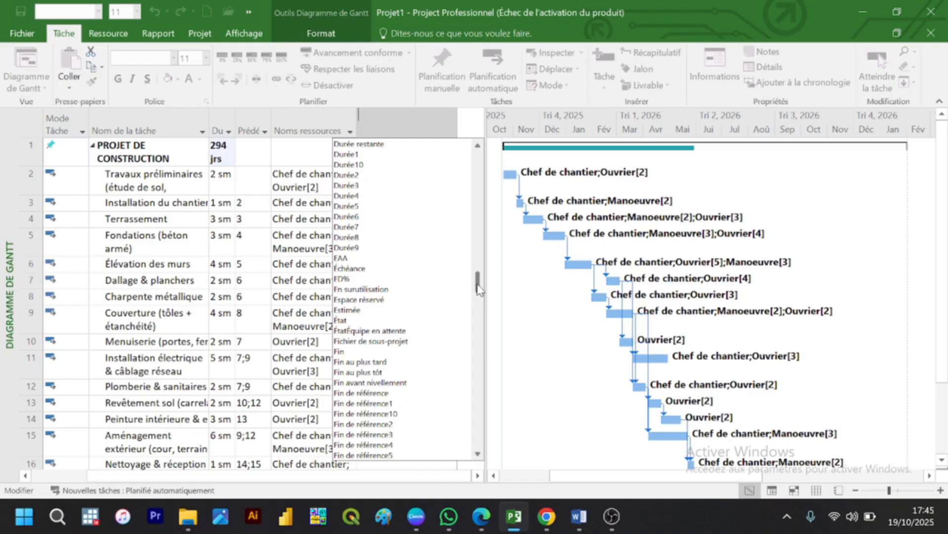
click(340, 353)
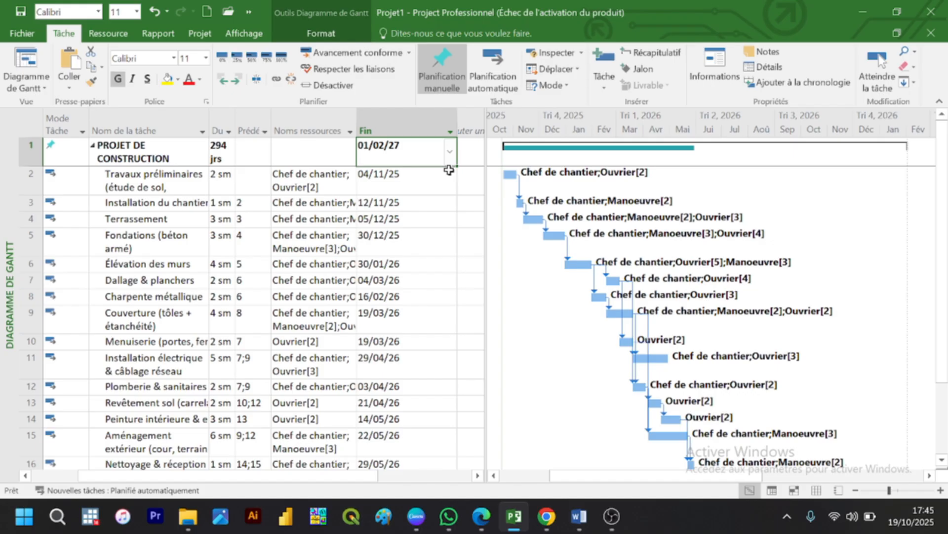
Step: Narrow the Fin column, add the Coût column after it, and narrow Coût to fit its values
drag(455, 121, 407, 111)
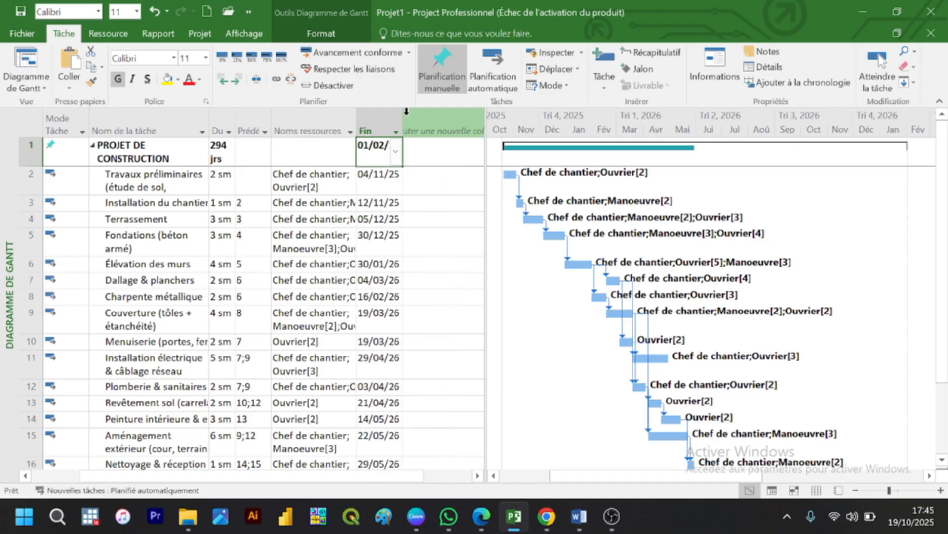
click(428, 123)
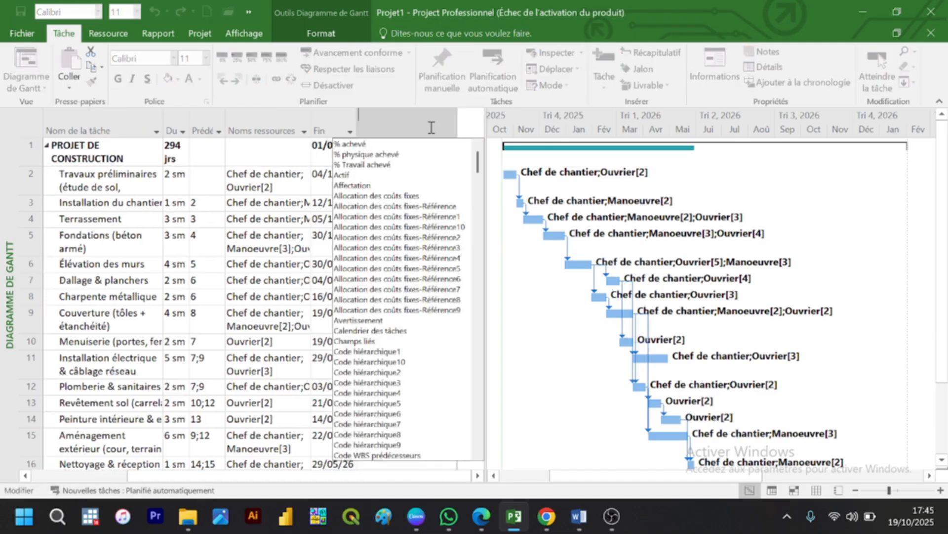
text(co)
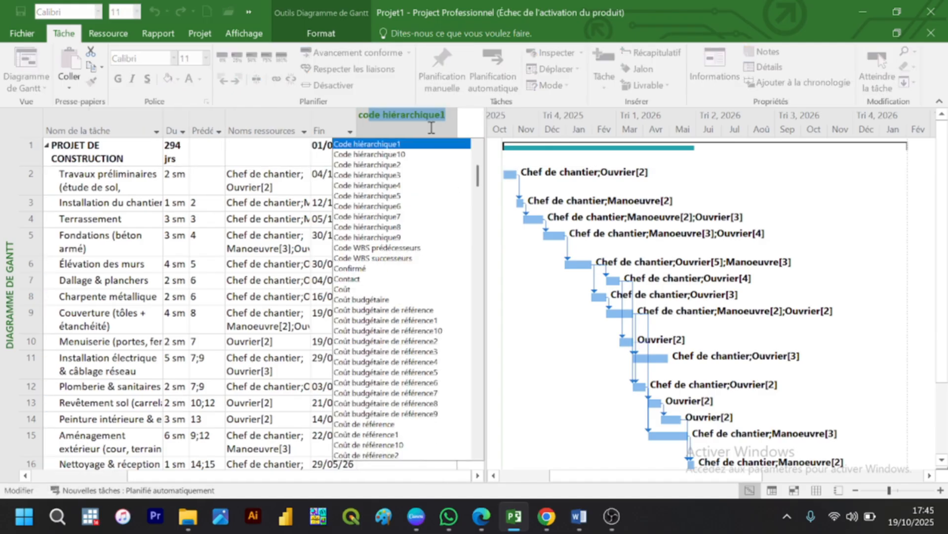
text(ût)
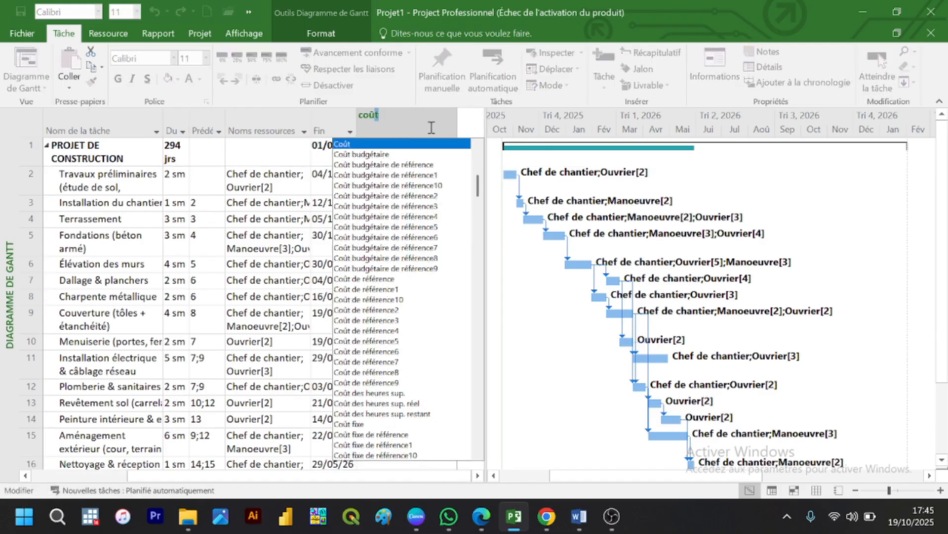
click(374, 145)
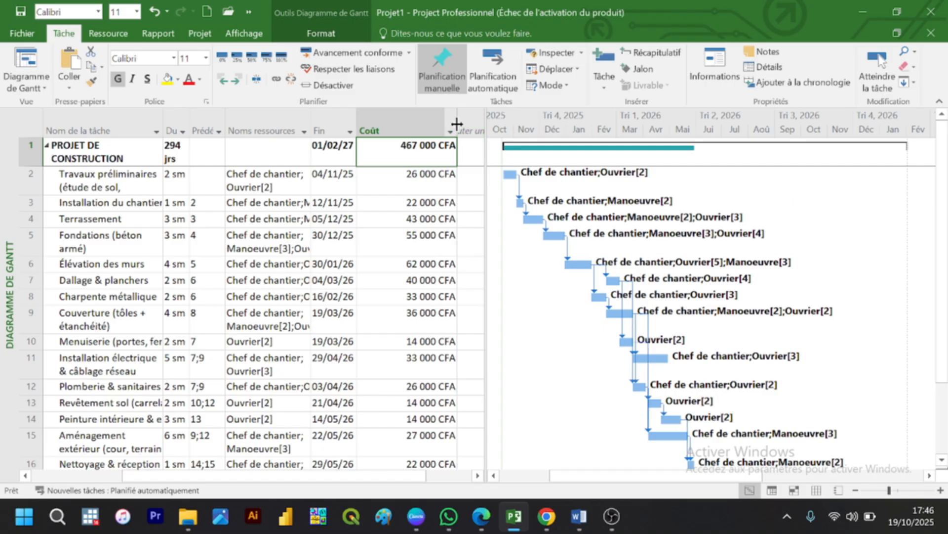
drag(457, 124, 422, 123)
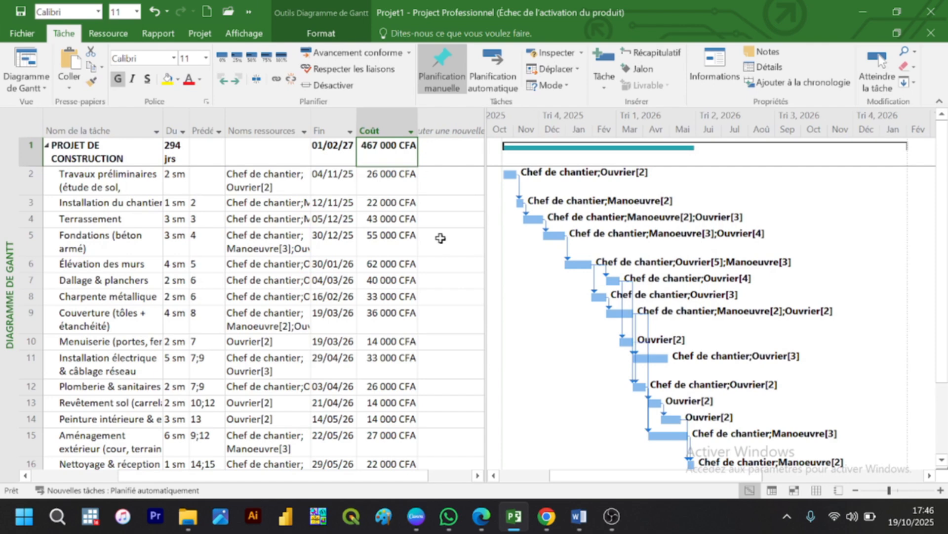
Step: Add the % achevé column after Coût and set the Travaux préliminaires task to 100% complete
click(441, 129)
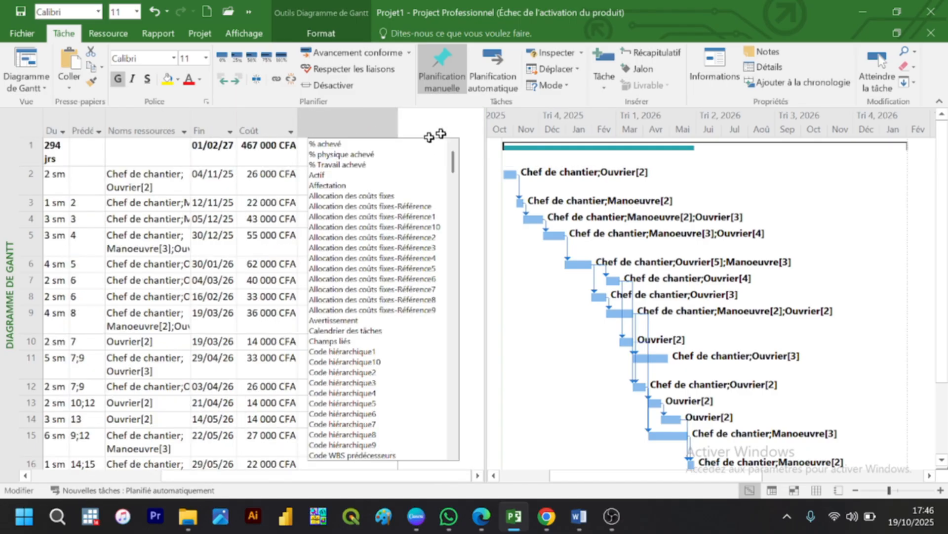
click(339, 145)
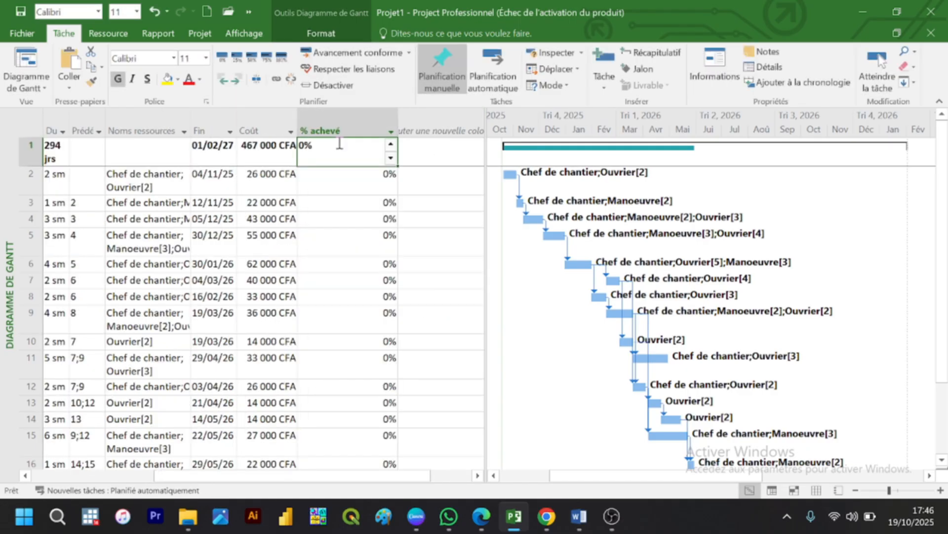
click(339, 174)
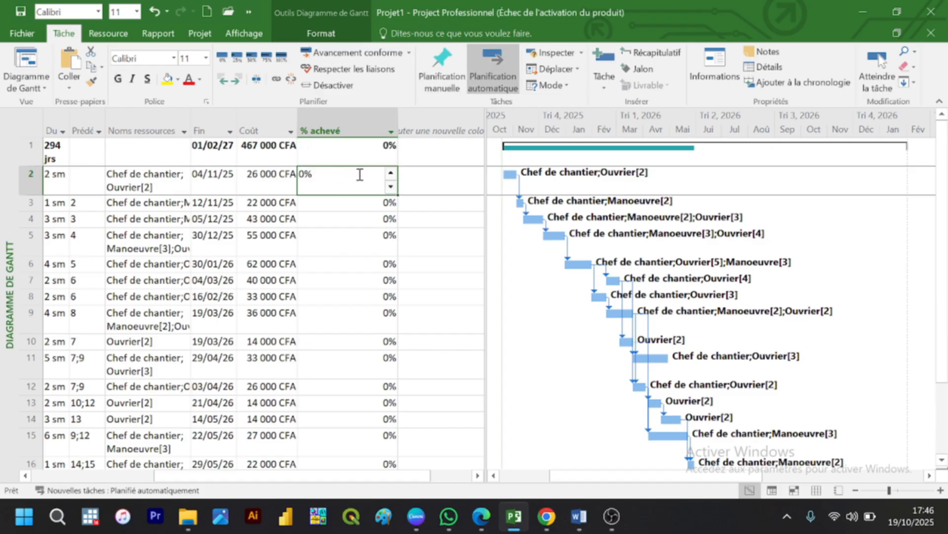
click(356, 179)
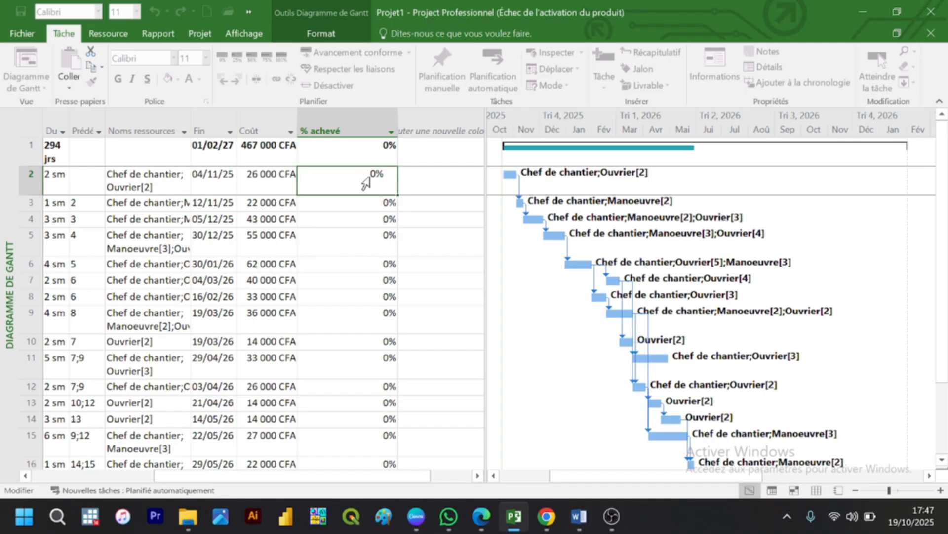
click(379, 178)
key(BackSpace)
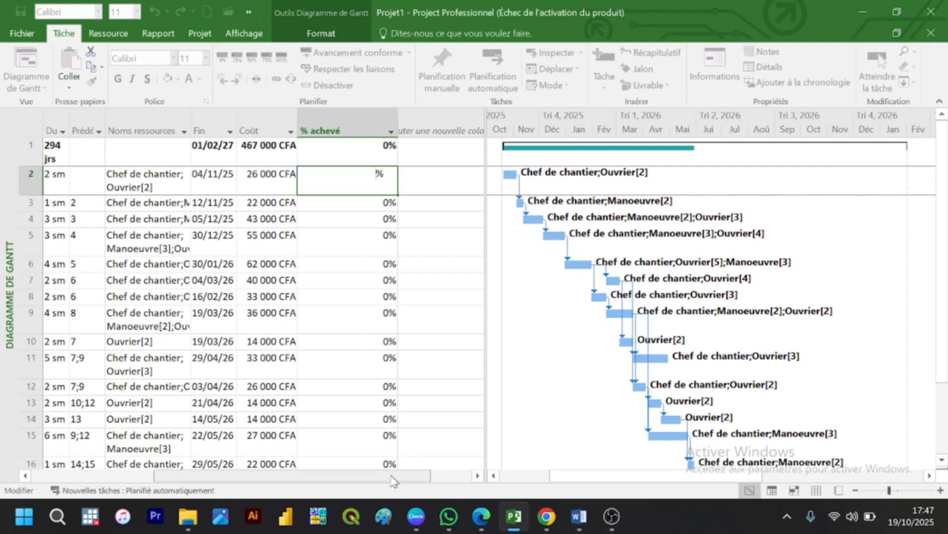
drag(390, 476, 399, 441)
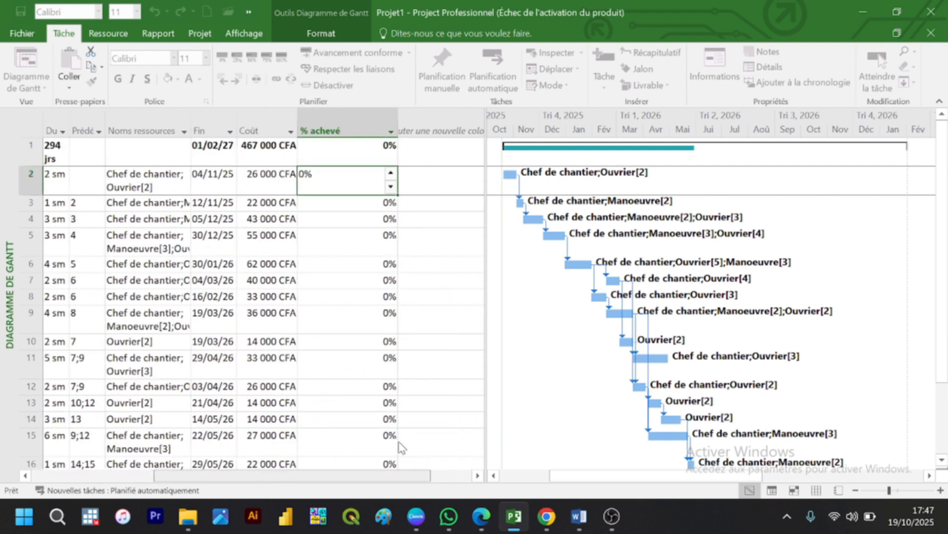
scroll(399, 447, left, 5)
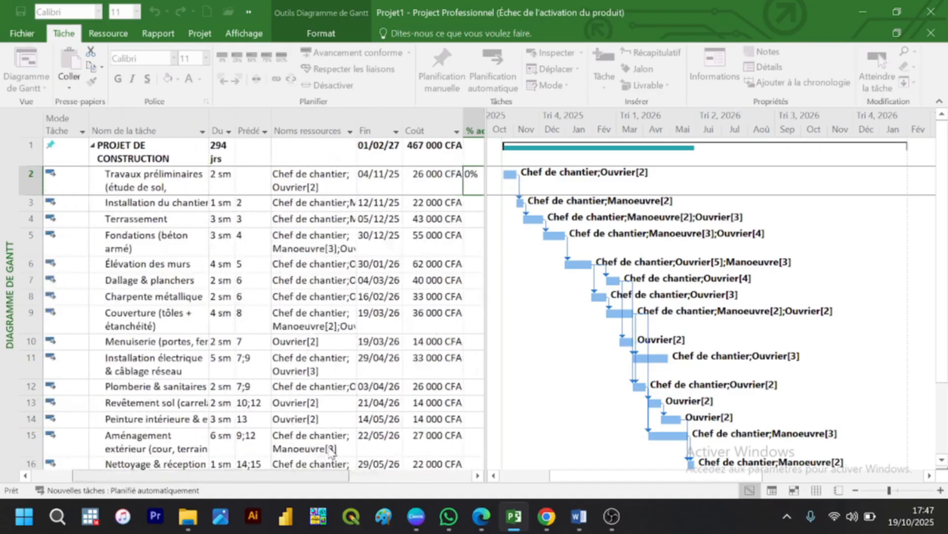
scroll(417, 436, right, 5)
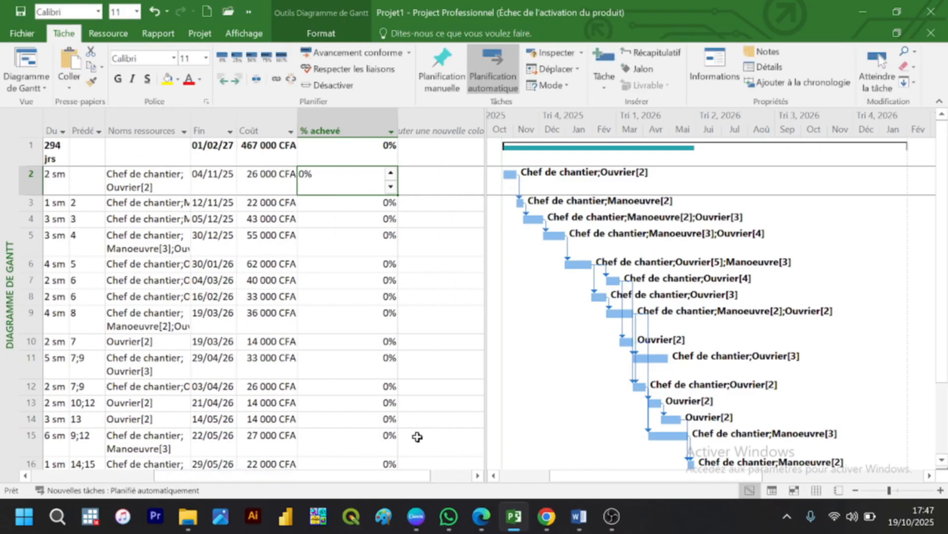
text(100)
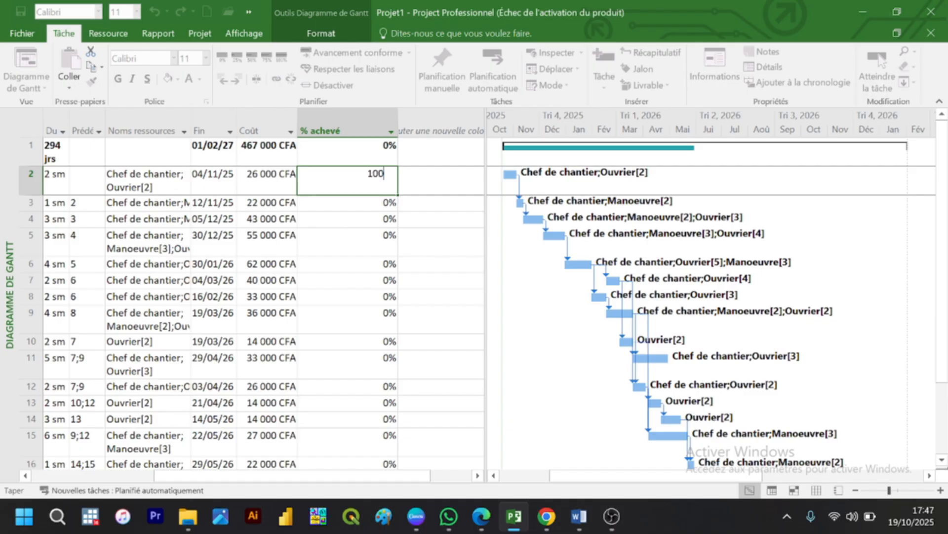
key(Return)
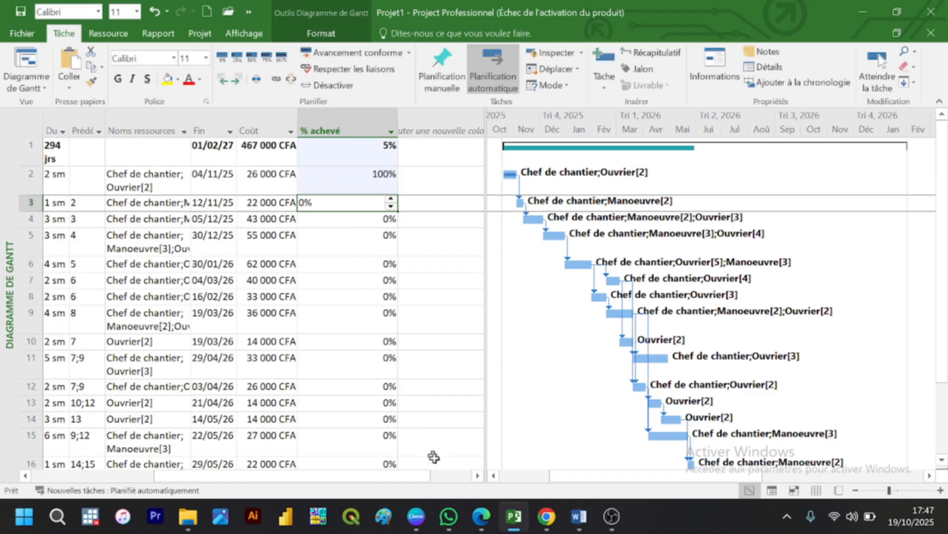
Step: Set the % achevé of the Installation du chantier task to 100%
scroll(348, 486, left, 3)
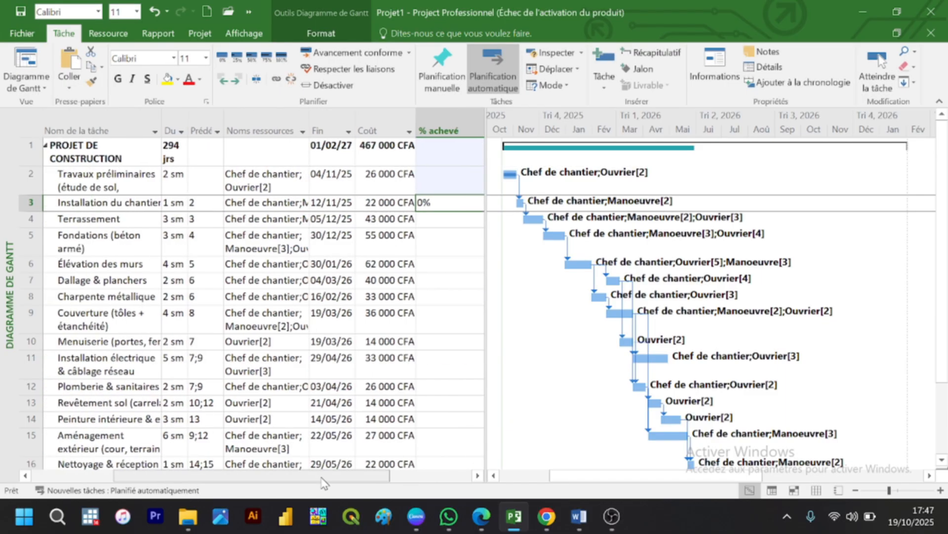
scroll(346, 482, right, 3)
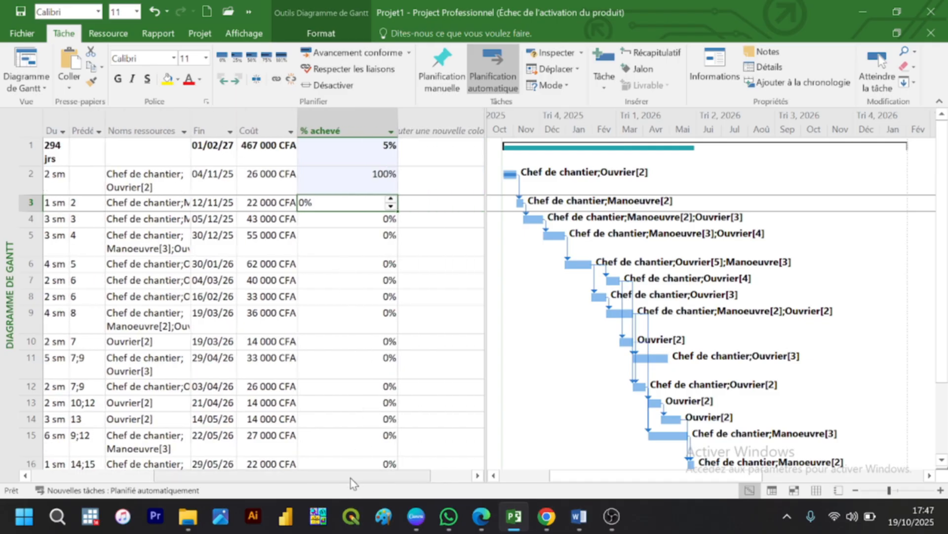
scroll(351, 478, left, 3)
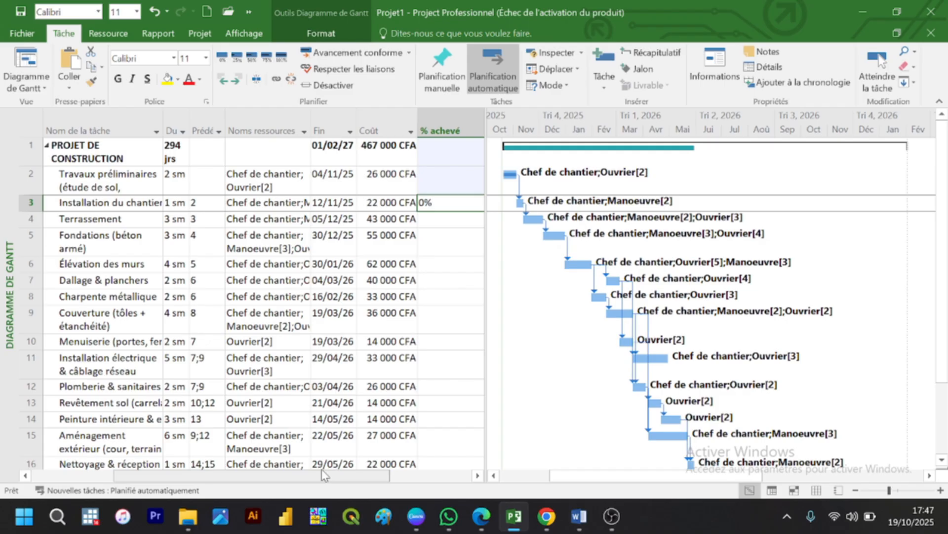
scroll(331, 475, right, 3)
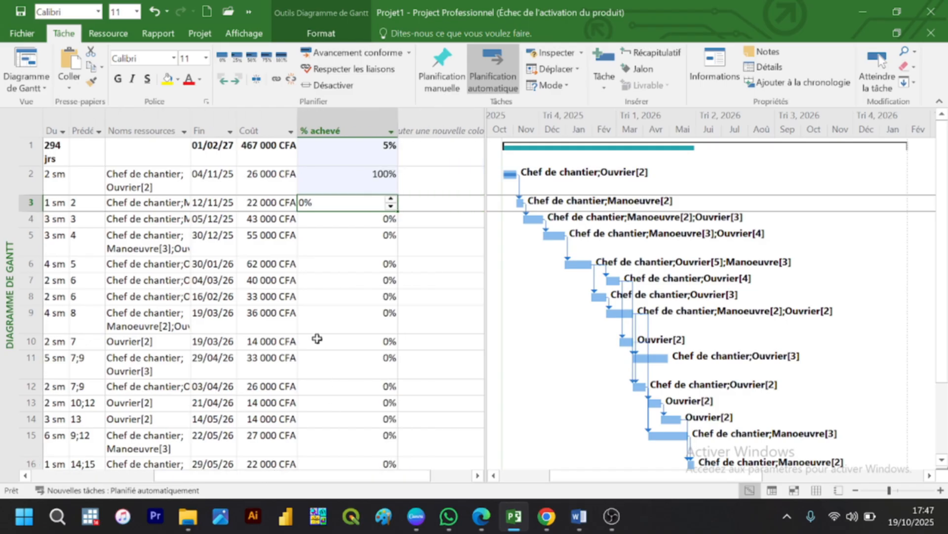
text(100)
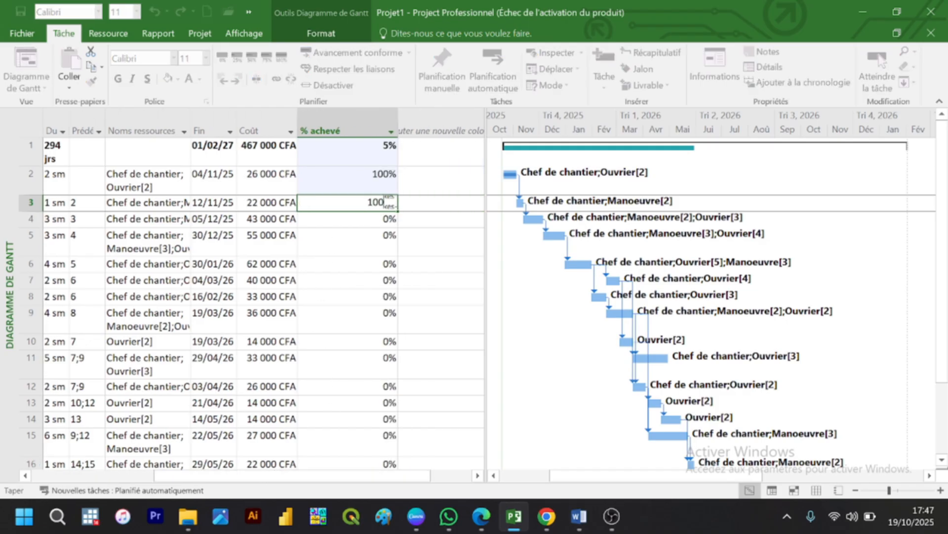
key(Return)
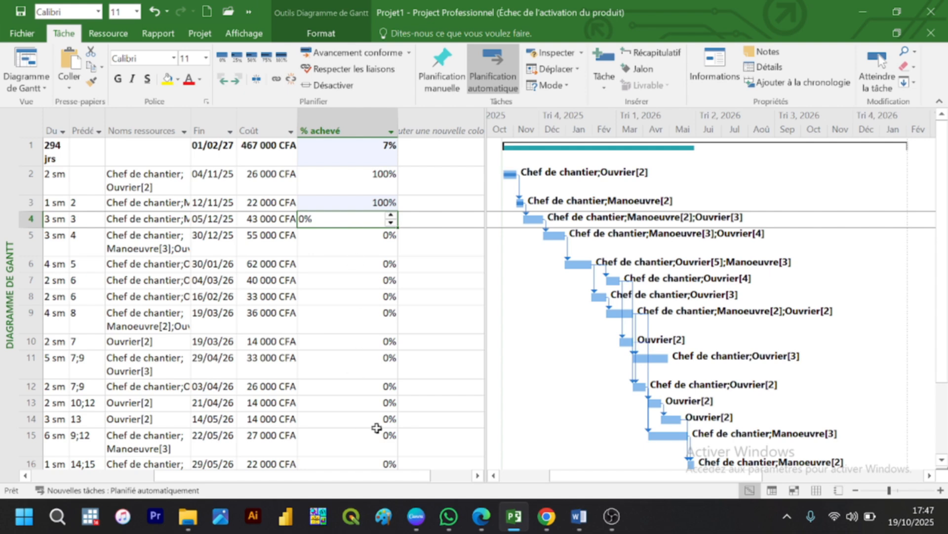
Step: Set the % achevé of the Terrassement task to 100% and dismiss the planning assistant message
drag(402, 477, 359, 474)
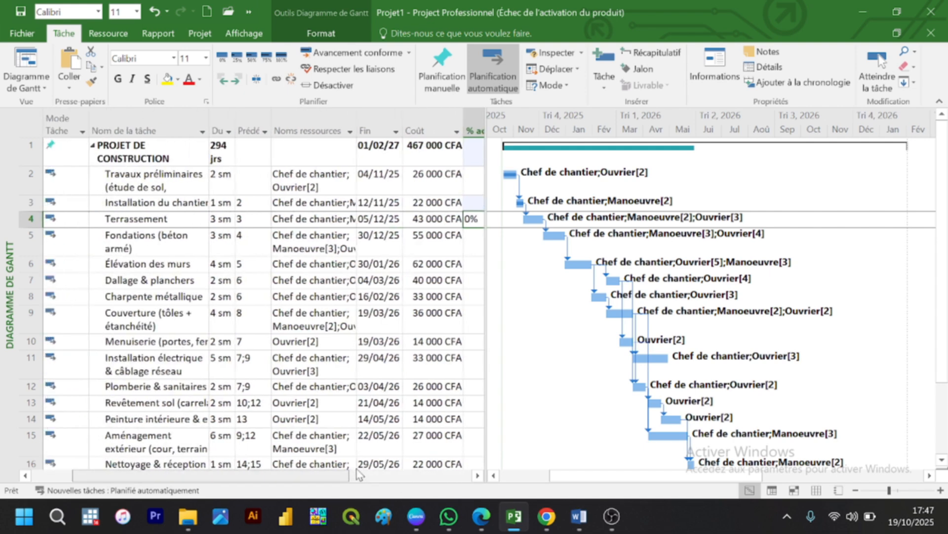
drag(359, 474, 400, 475)
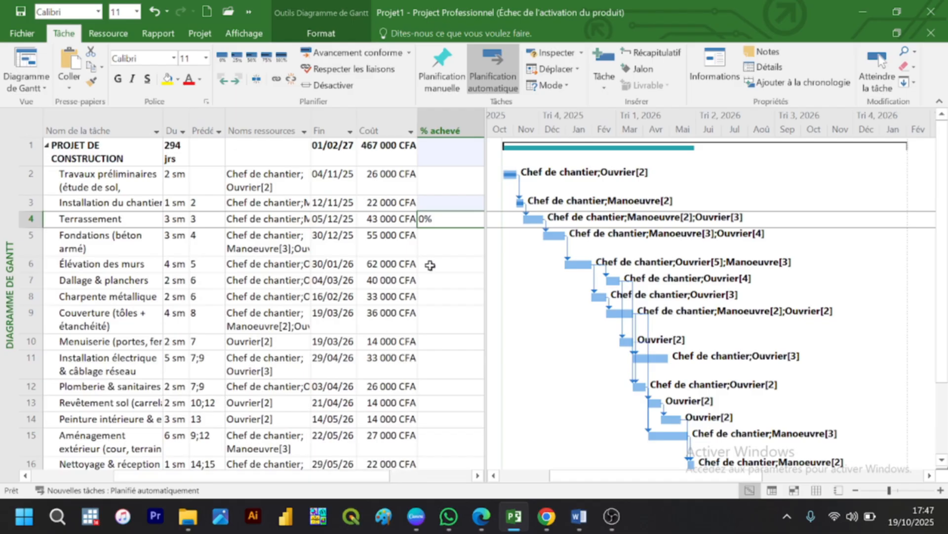
text(100)
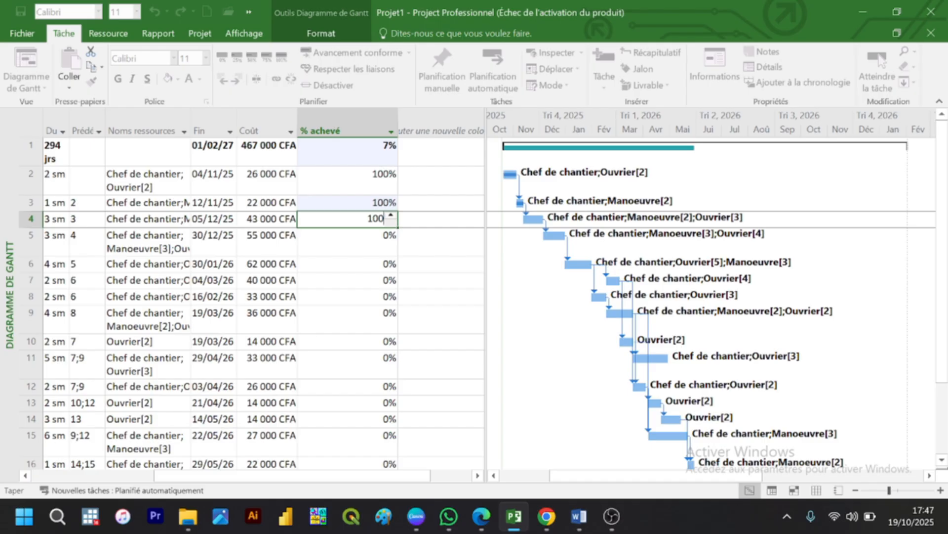
key(Return)
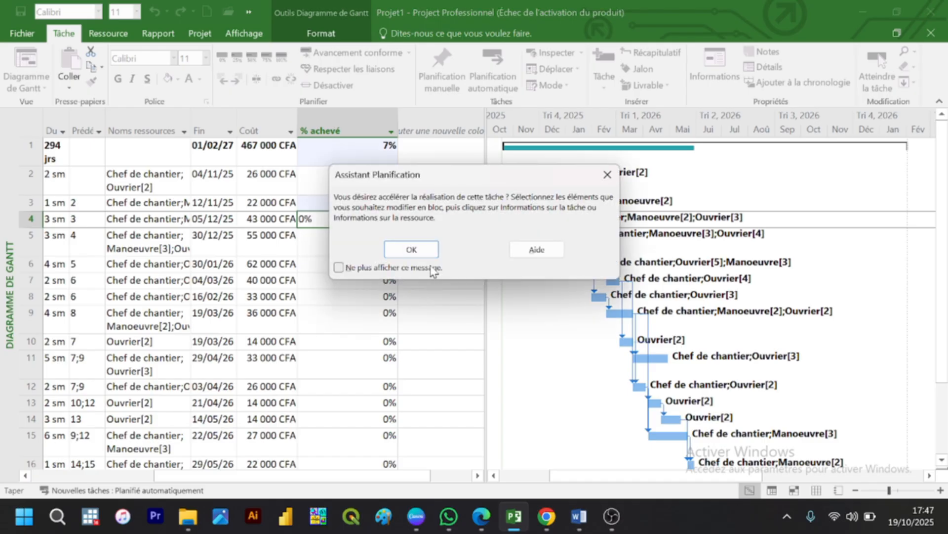
click(419, 250)
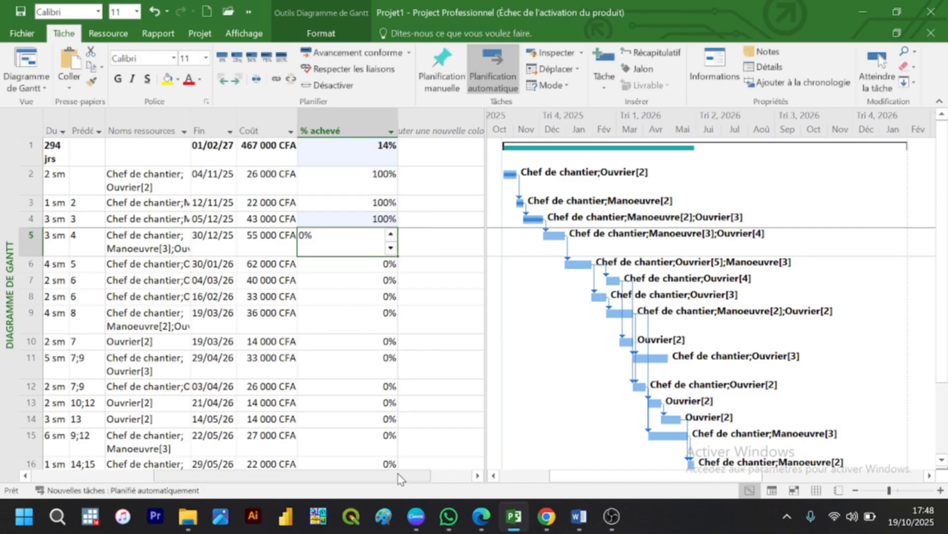
Step: Set the % achevé of the Fondations (béton armé) task to 80%
drag(400, 479, 359, 475)
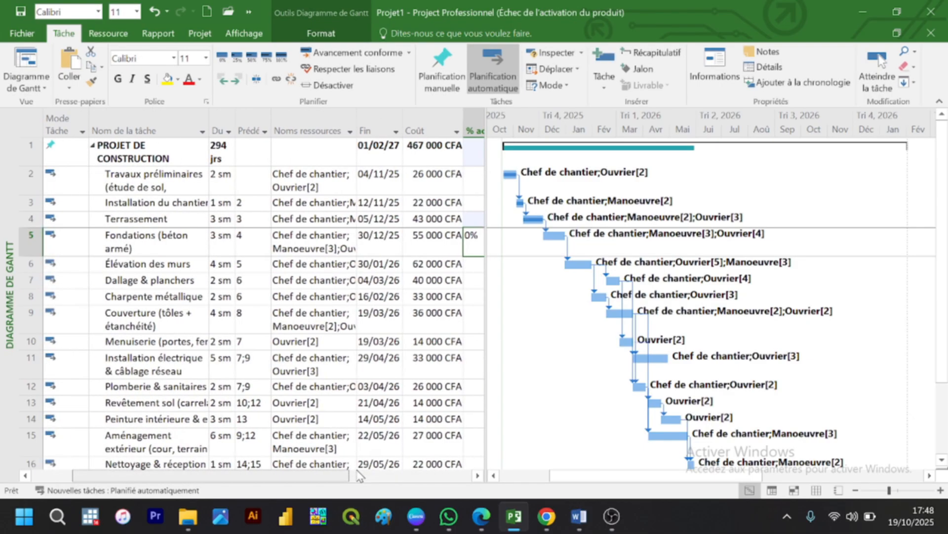
click(359, 476)
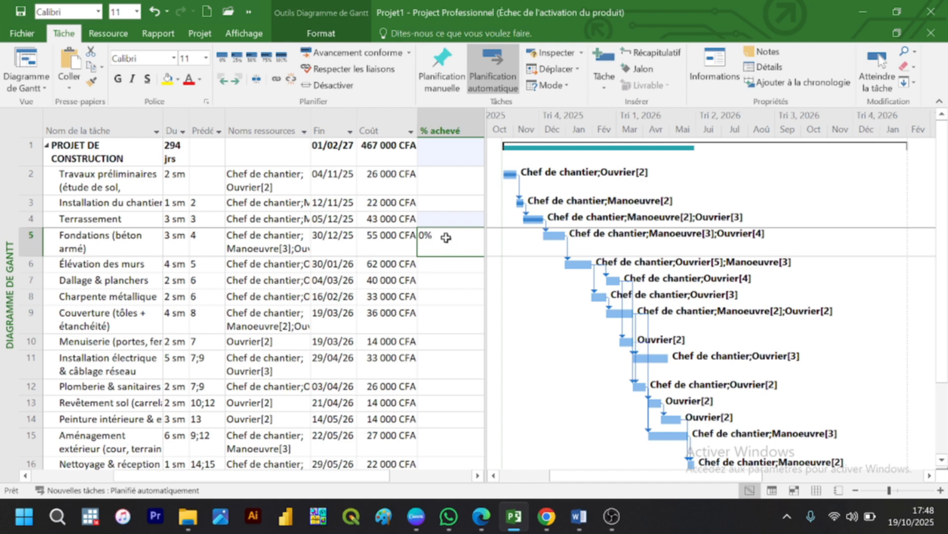
text(80)
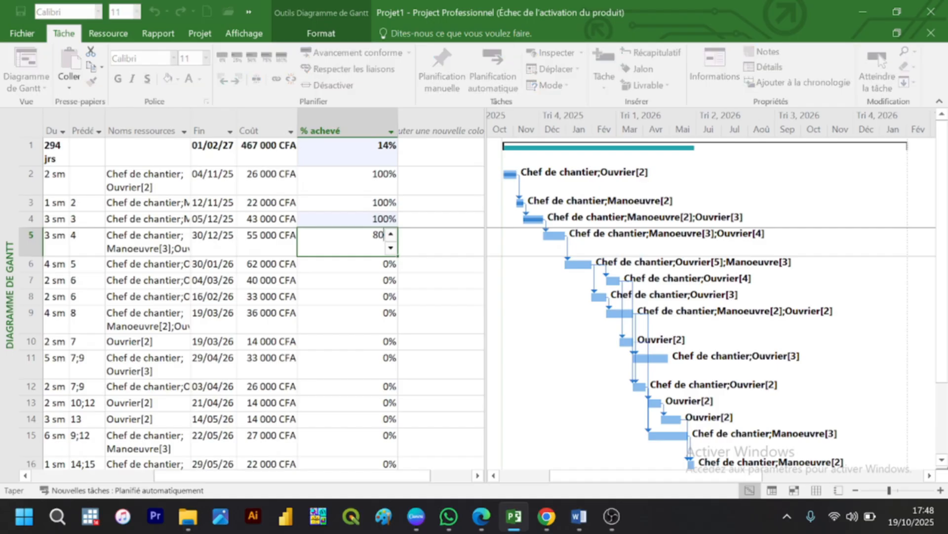
key(Return)
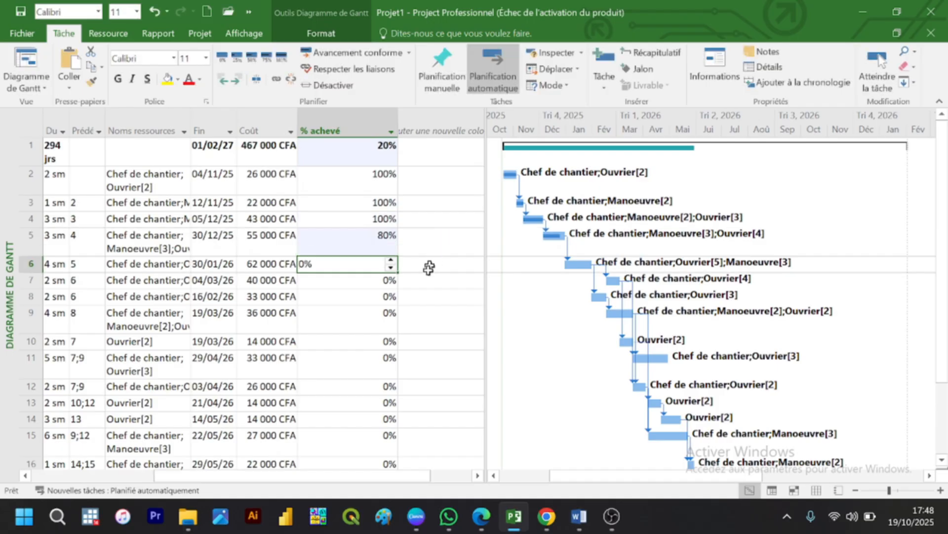
Step: Set the % achevé to 40% for Élévation des murs and 56% for Dallage & planchers
mouse_move(380, 476)
mouse_down()
mouse_move(340, 477)
mouse_move(390, 474)
mouse_up()
text(40)
key(Return)
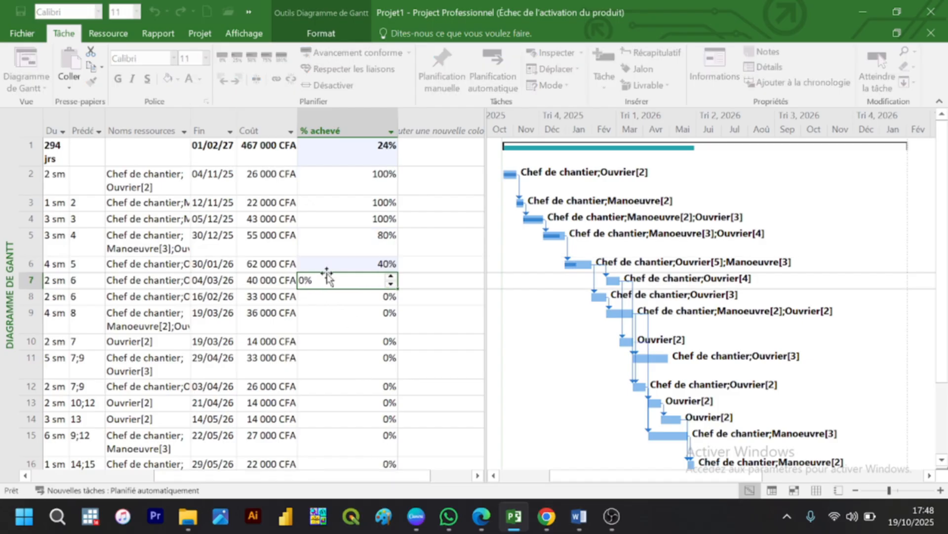
drag(384, 477, 426, 479)
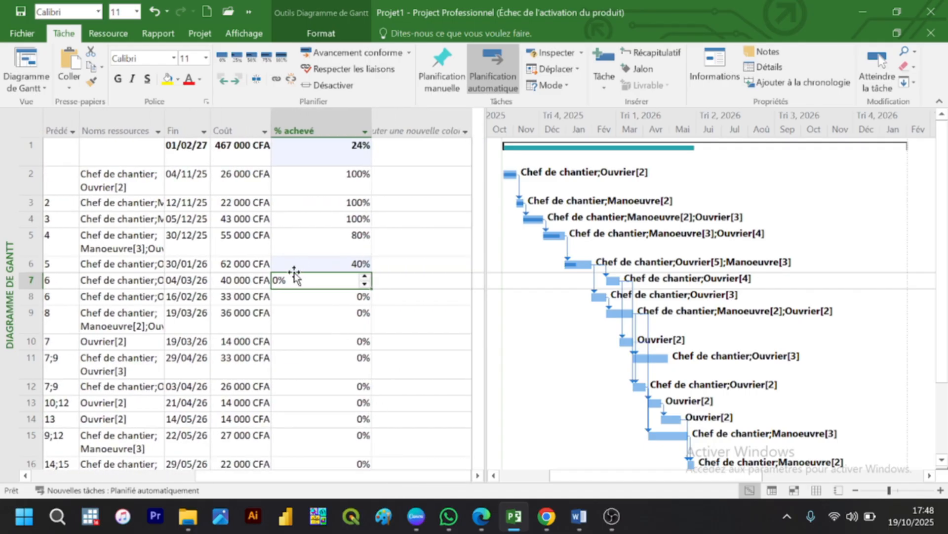
text(56)
key(Return)
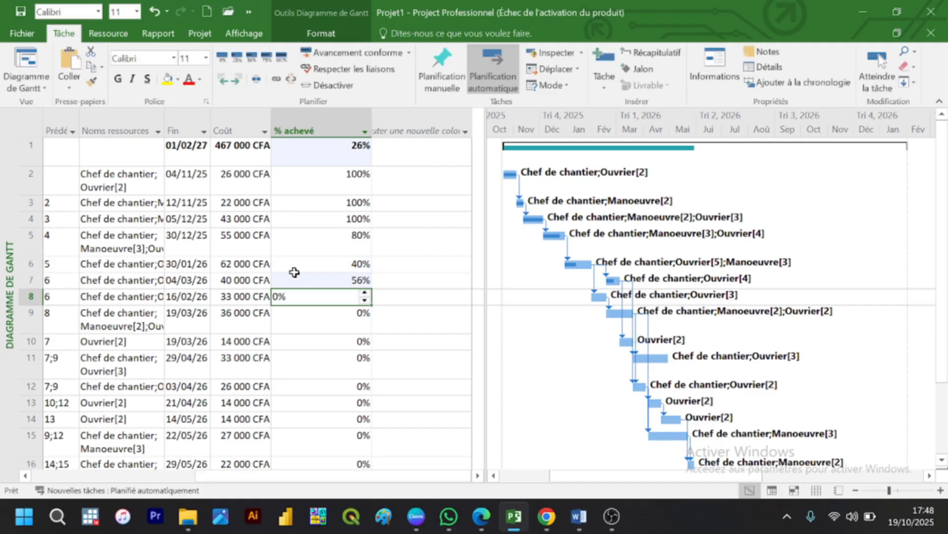
drag(368, 476, 354, 463)
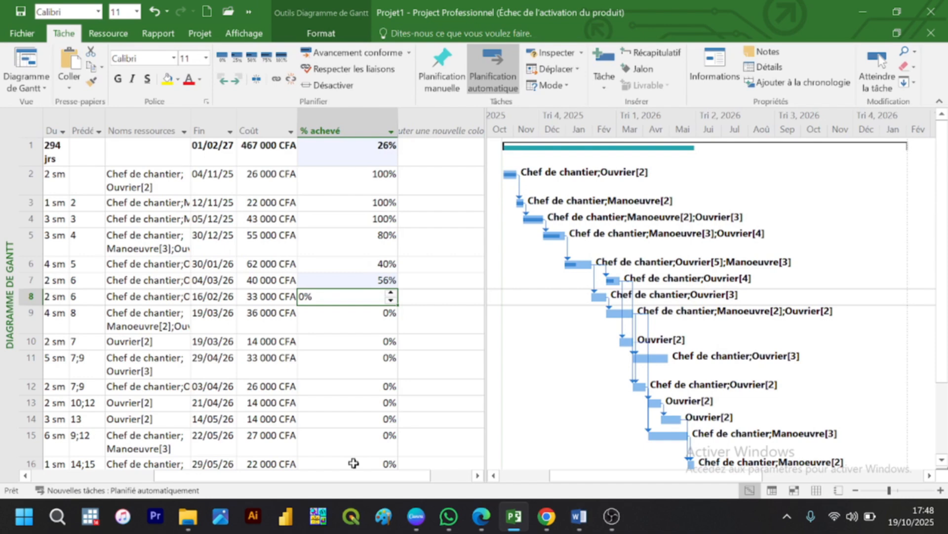
Step: Set the % achevé to 60% for Charpente métallique and 20% for Couverture (tôles + étanchéité)
text(60)
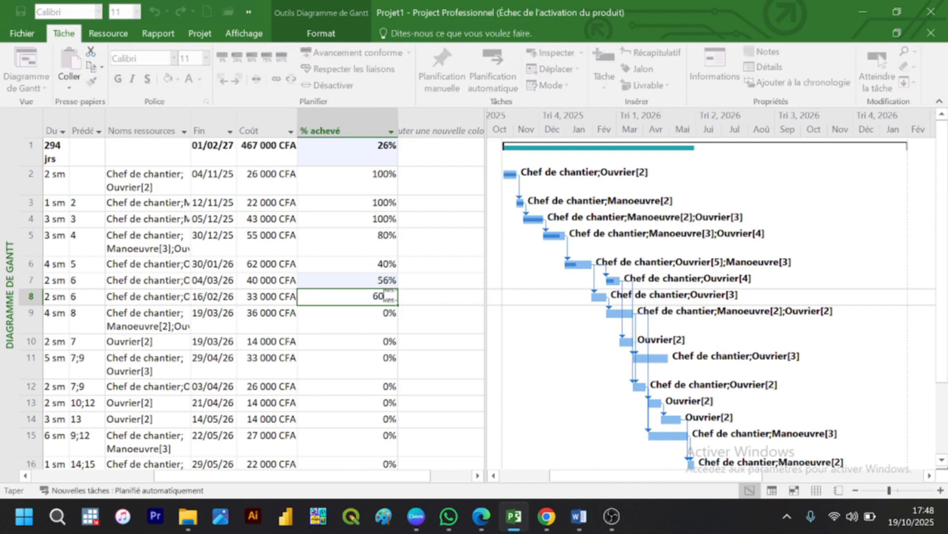
key(Return)
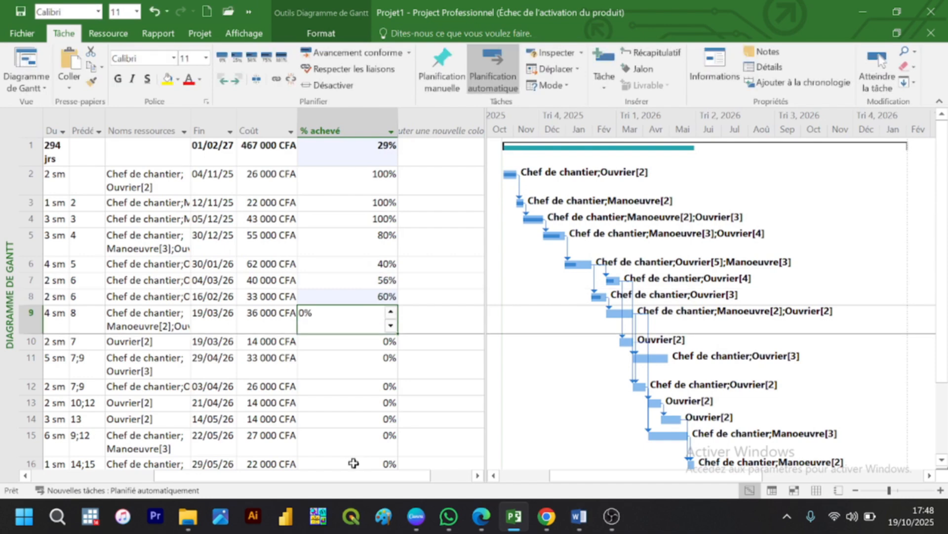
drag(354, 481, 338, 484)
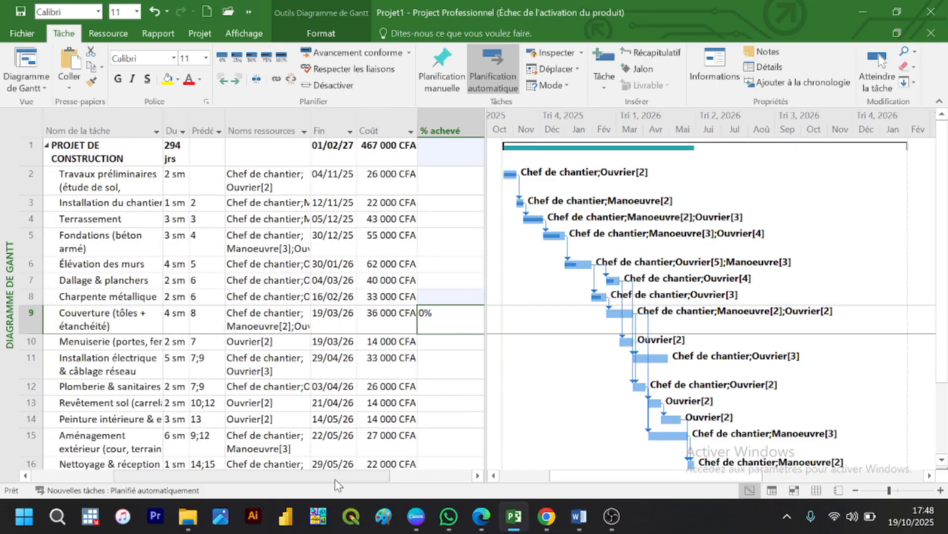
text(20)
key(Return)
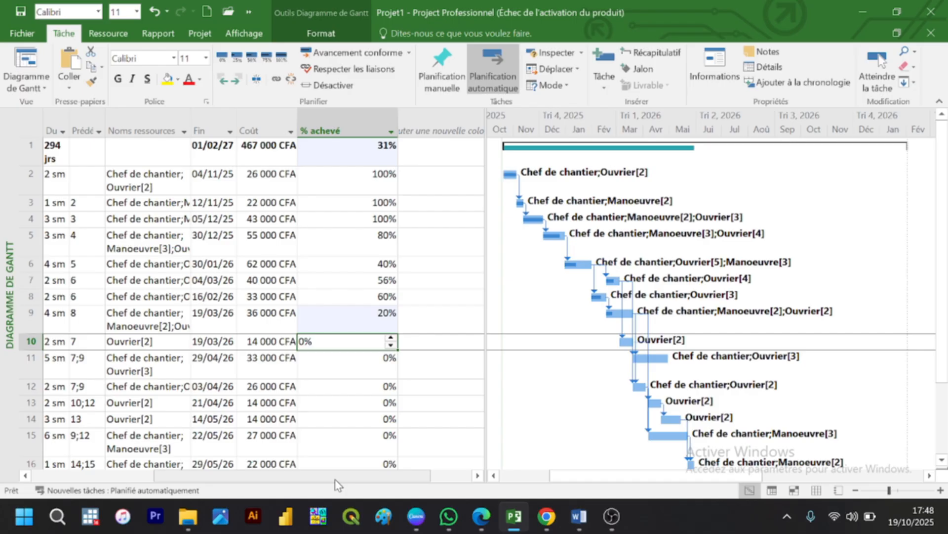
Step: Set the % achevé of the Menuiserie task to 10%
scroll(335, 477, left, 3)
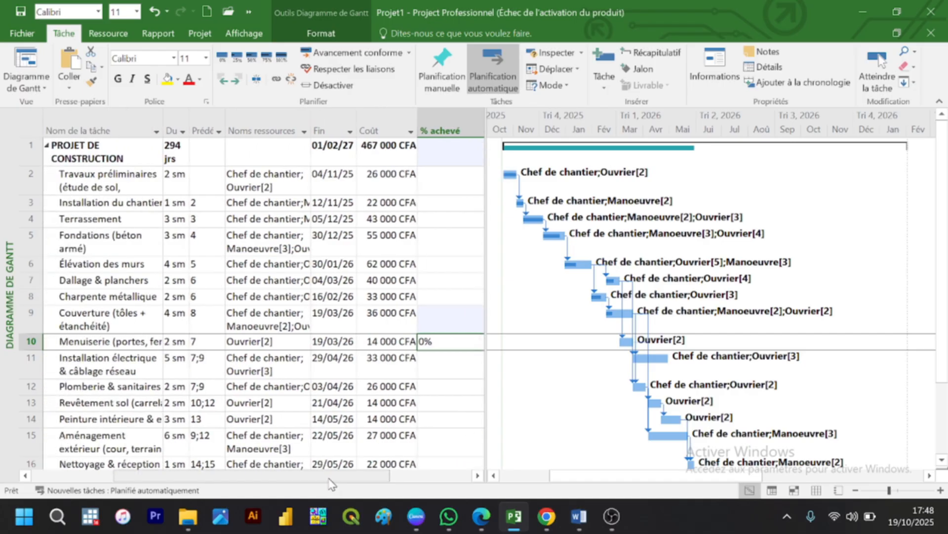
scroll(332, 477, right, 3)
text(10)
key(Return)
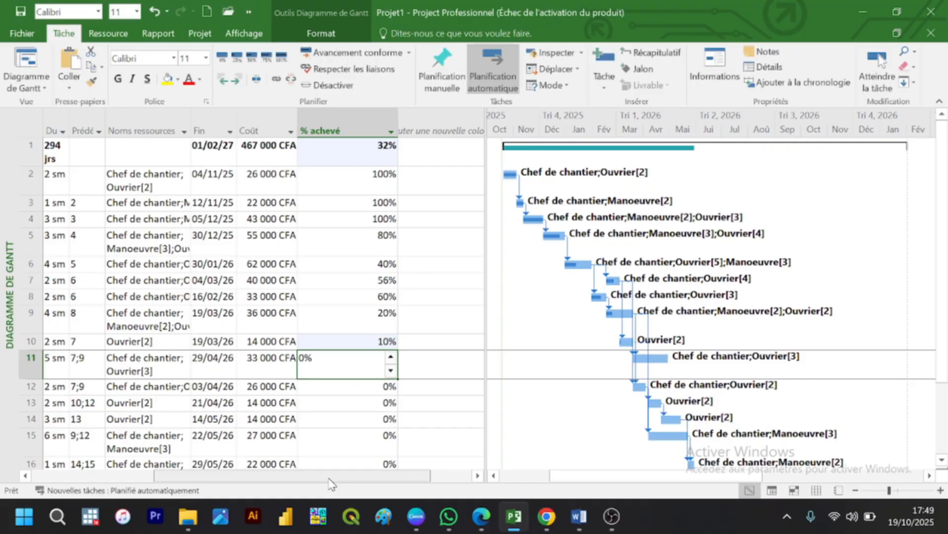
Step: Set the % achevé to 80% for the Menuiserie task and 40% for Installation électrique & câblage réseau
scroll(332, 482, left, 3)
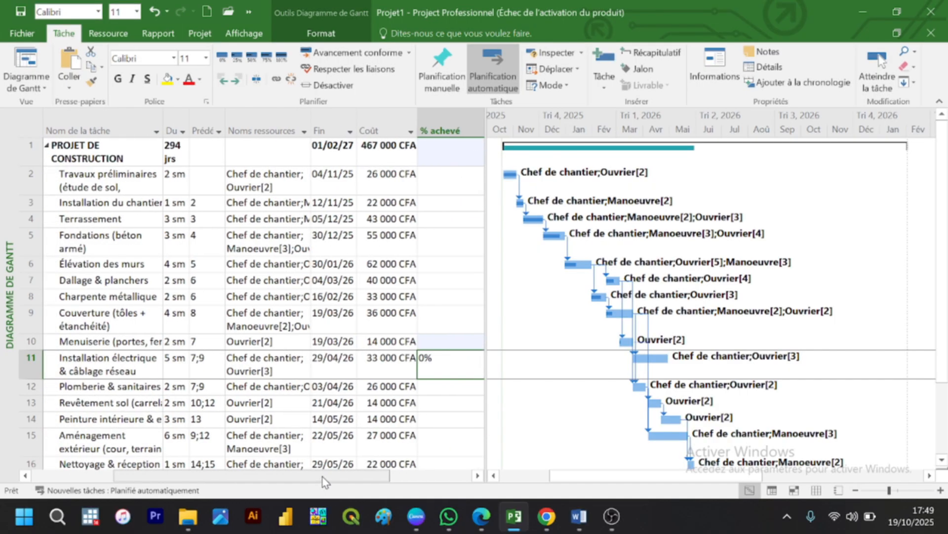
key(Up)
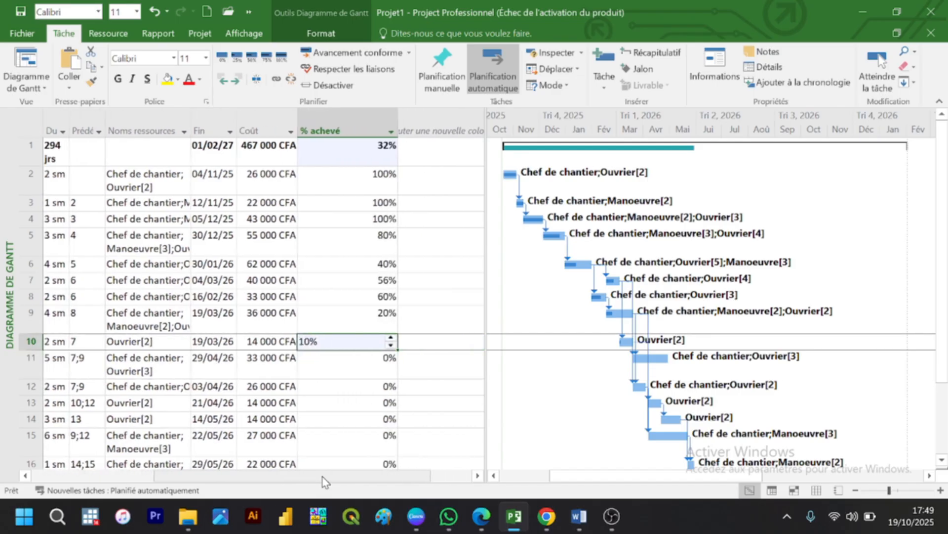
text(80)
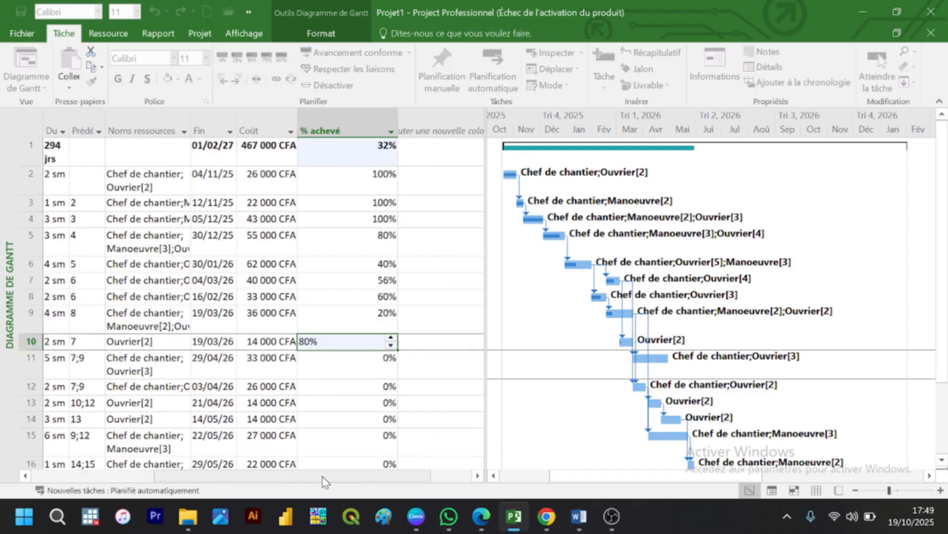
key(Return)
drag(322, 476, 306, 476)
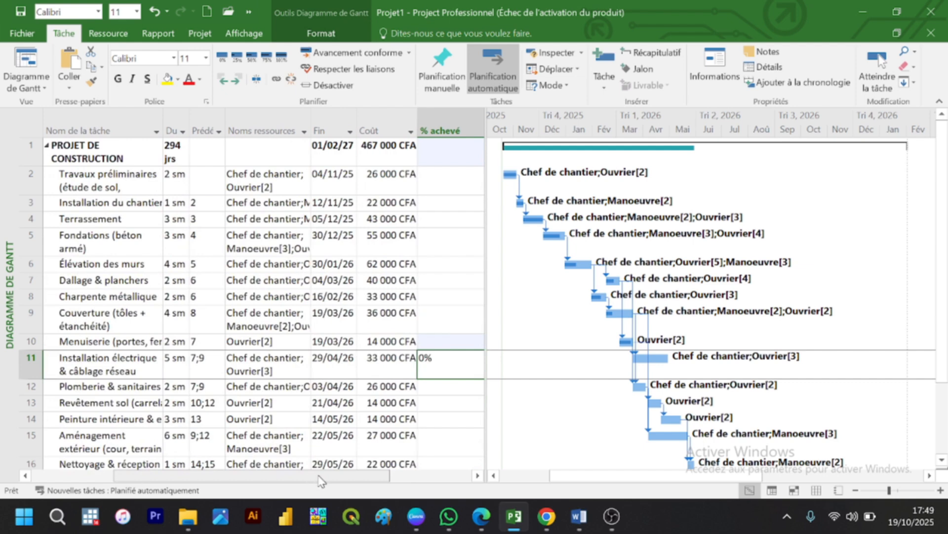
text(40)
key(Return)
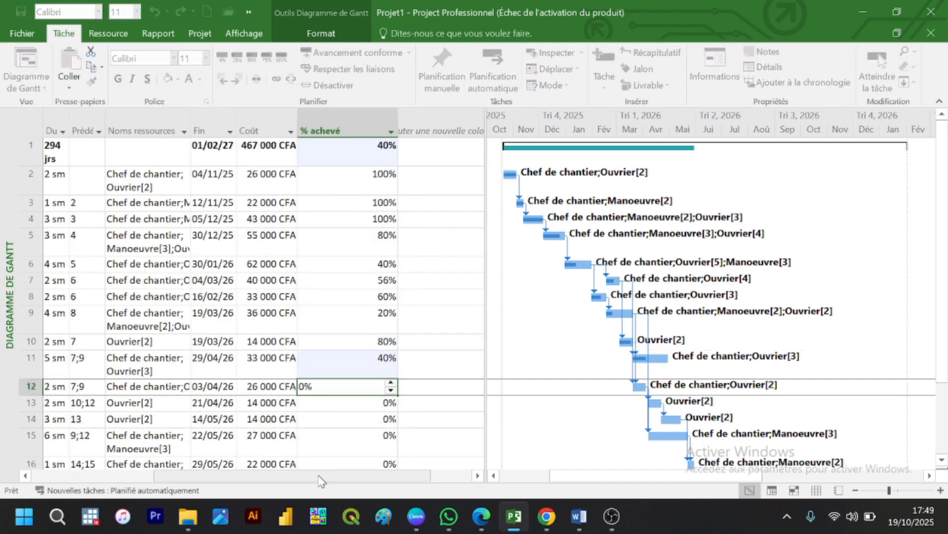
Step: Set the % achevé to 30% for Plomberie & sanitaires and 70% for the Revêtement sol task
scroll(298, 481, left, 5)
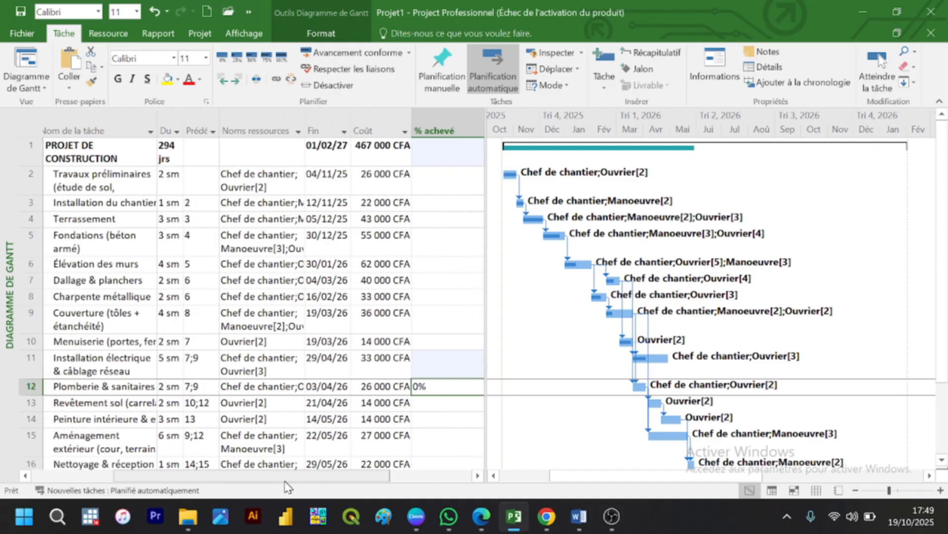
scroll(289, 482, right, 3)
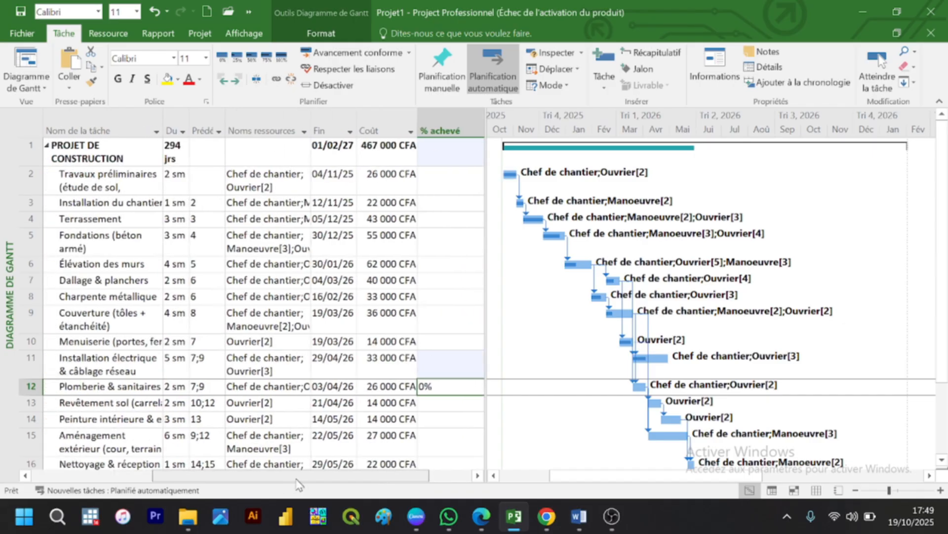
text(30)
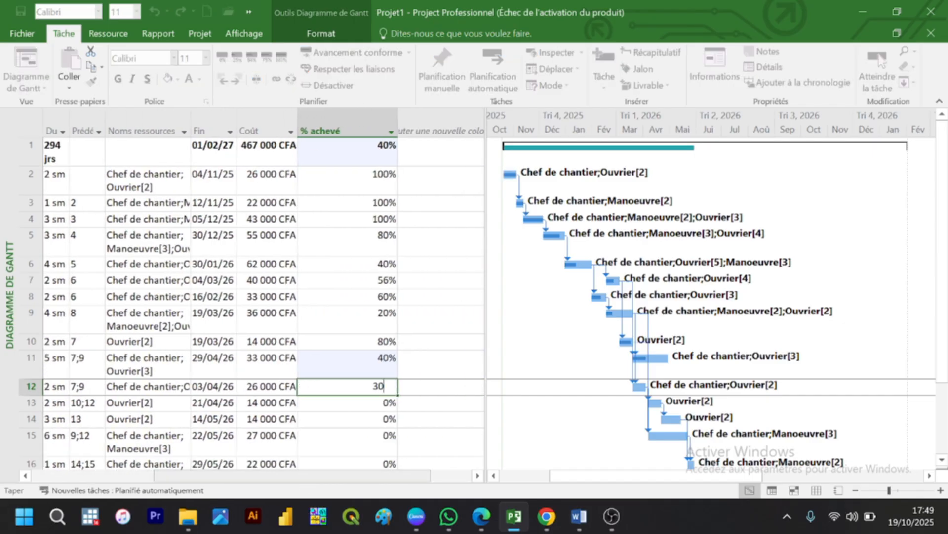
key(Return)
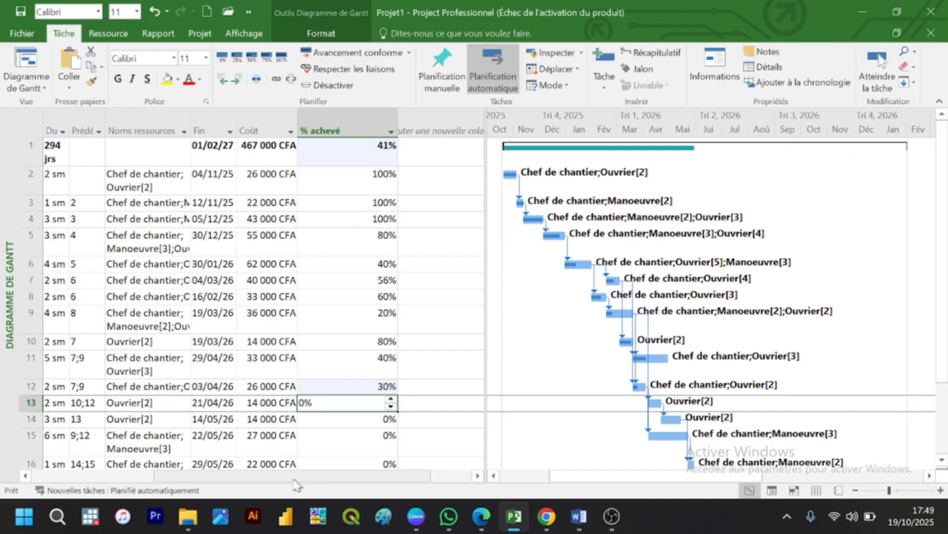
scroll(292, 484, left, 3)
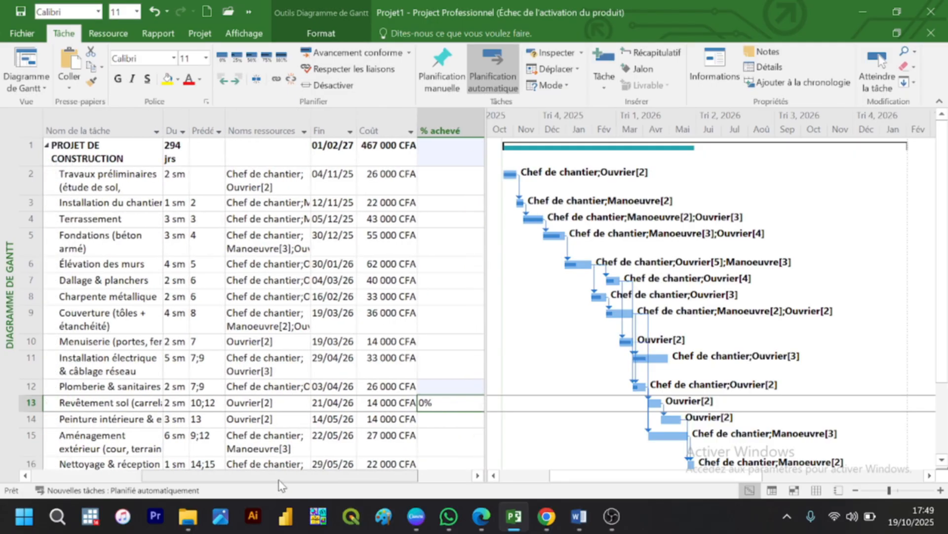
scroll(292, 484, right, 3)
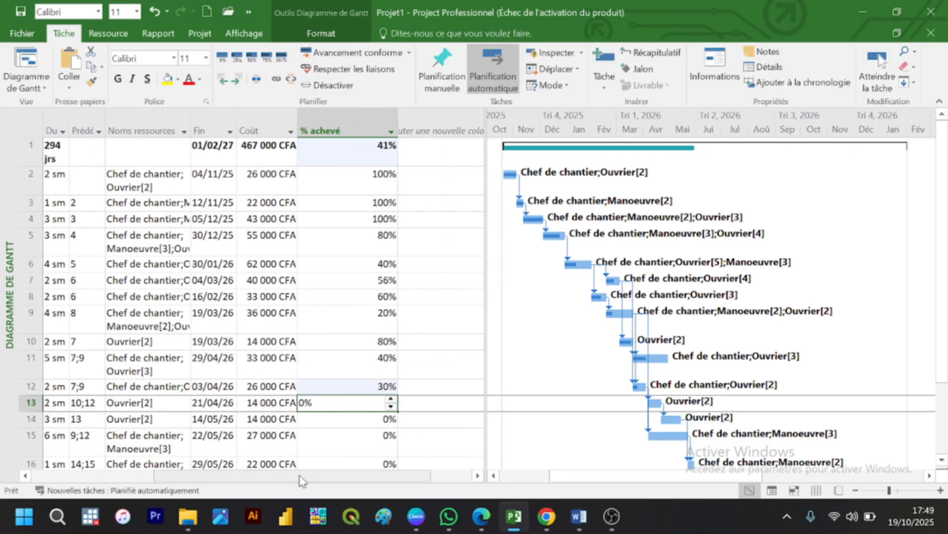
text(70)
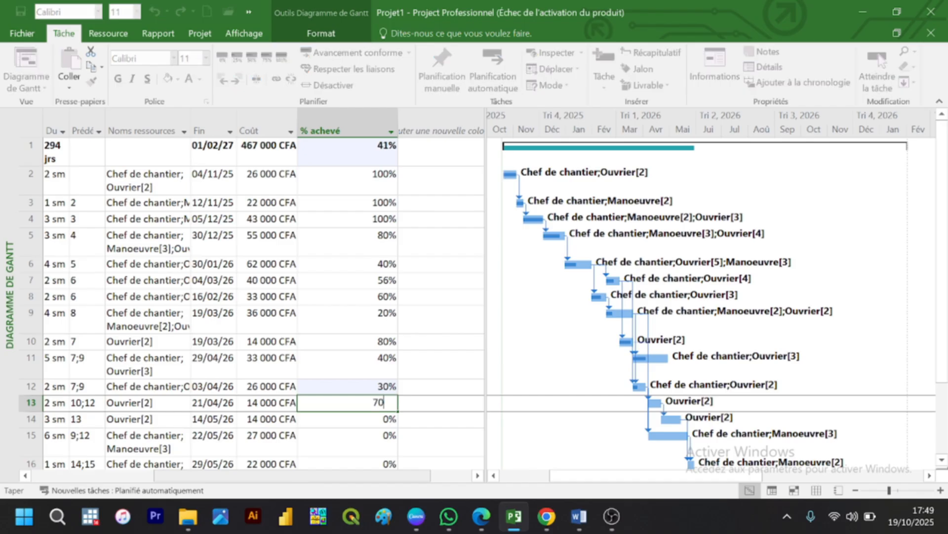
key(Return)
Step: Set the % achevé to 25% for the Peinture intérieure task and 20% for the Aménagement extérieur task
scroll(303, 480, left, 3)
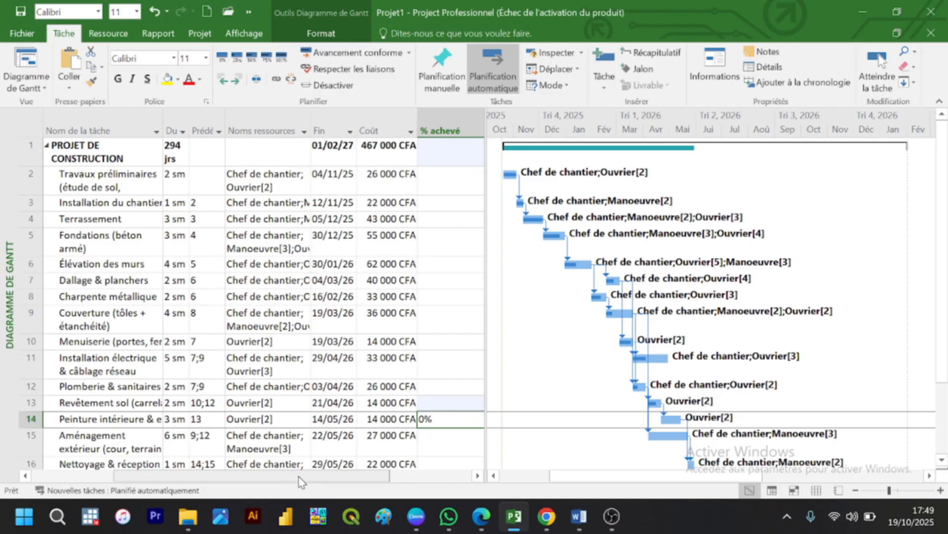
scroll(302, 480, right, 3)
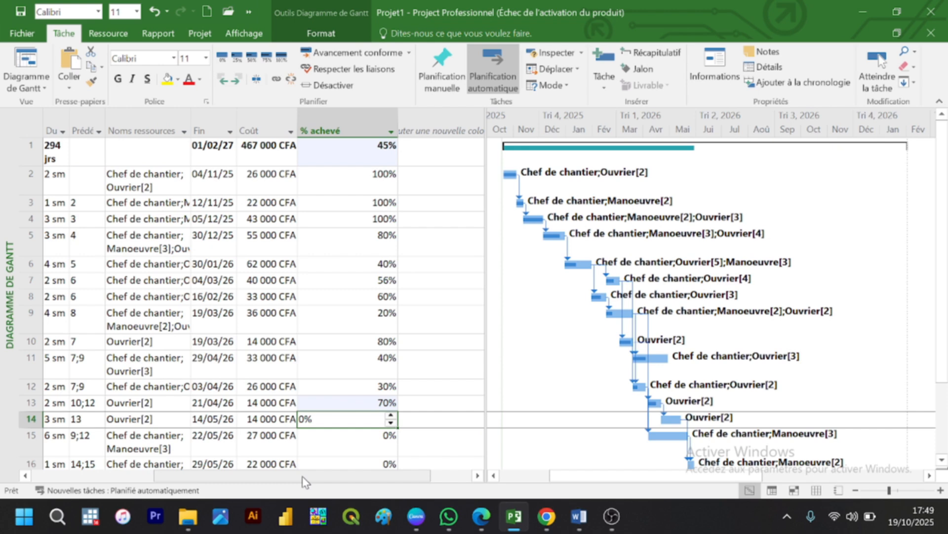
text(25)
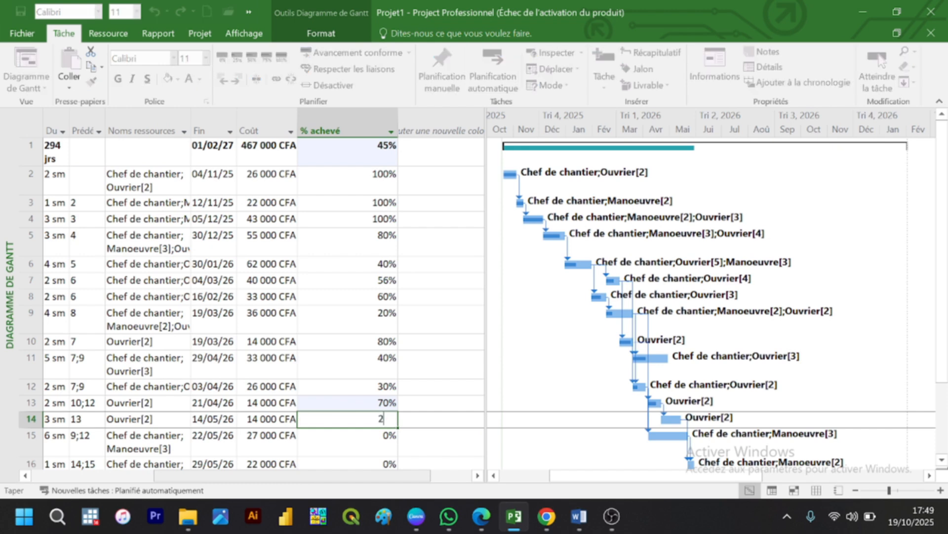
key(Return)
mouse_move(303, 478)
mouse_down()
mouse_move(262, 482)
mouse_move(291, 479)
mouse_up()
text(20)
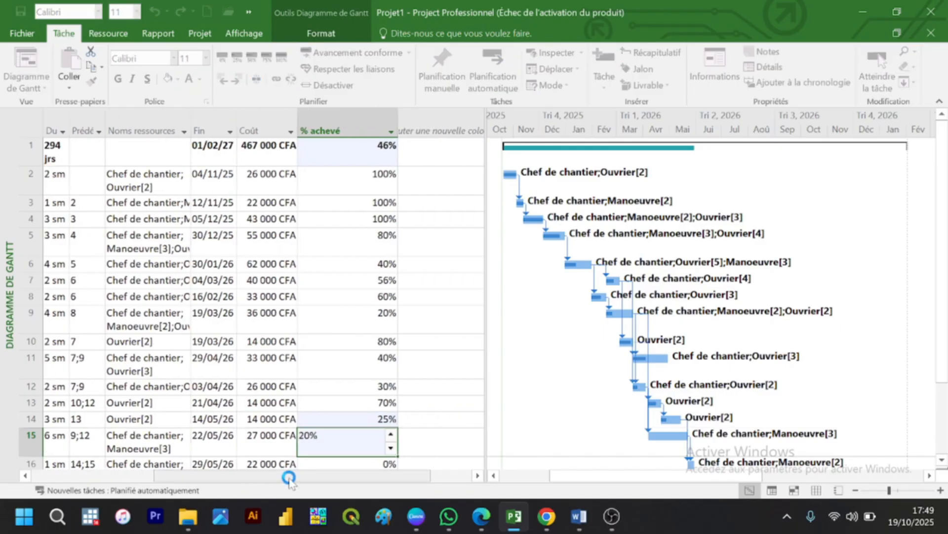
key(Return)
Step: Set the % achevé of the Nettoyage & réception task to 15%
mouse_move(289, 478)
mouse_down()
mouse_move(282, 478)
mouse_move(304, 482)
mouse_move(291, 482)
mouse_up()
text(15)
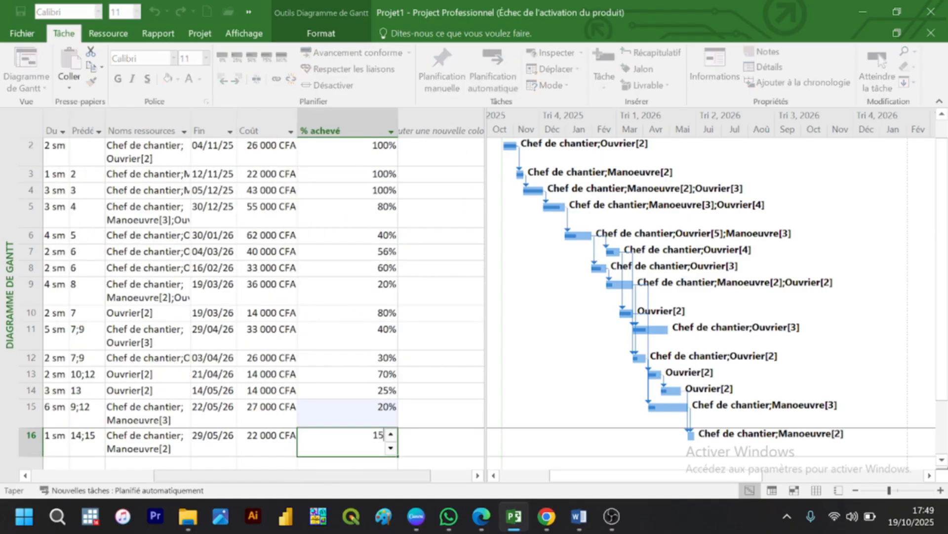
key(Return)
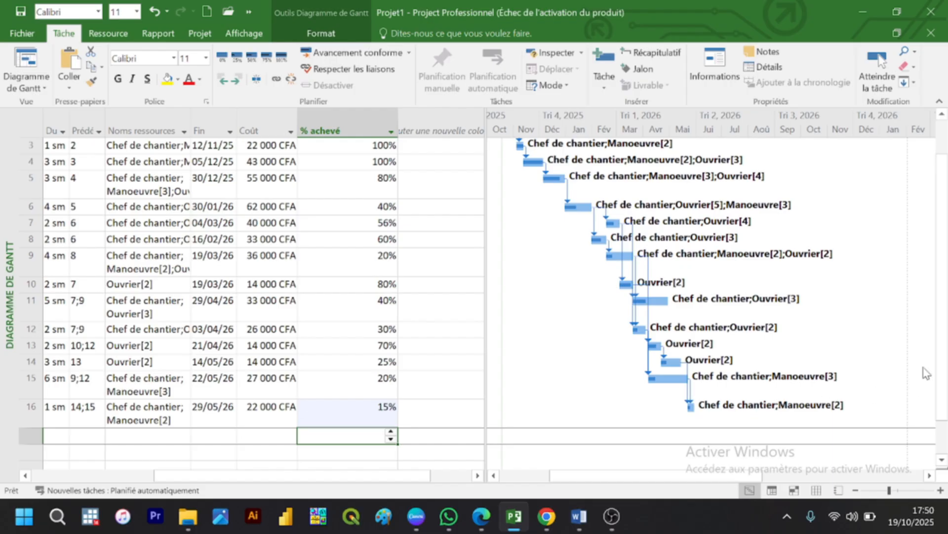
Step: Narrow the % achevé column and colour the PROJET DE CONSTRUCTION summary row's text red
scroll(941, 381, up, 3)
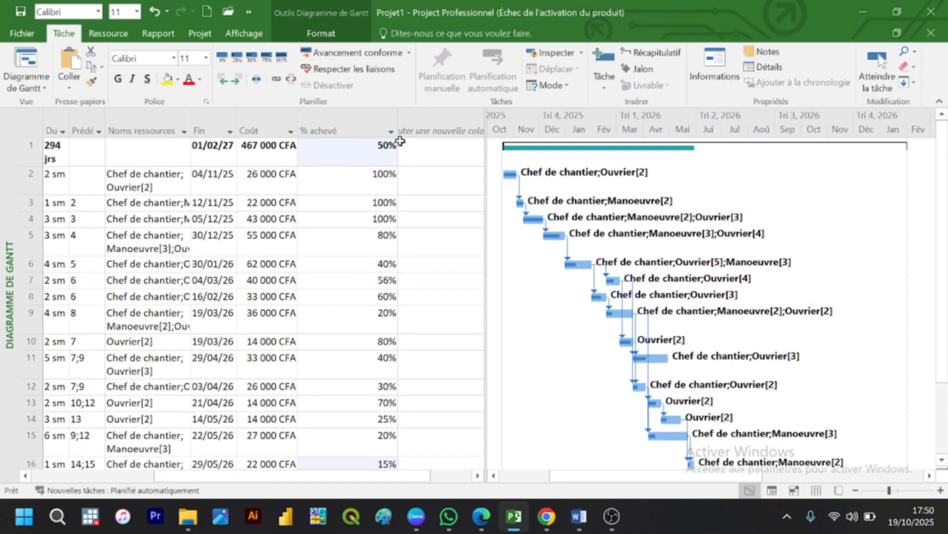
drag(397, 127, 344, 123)
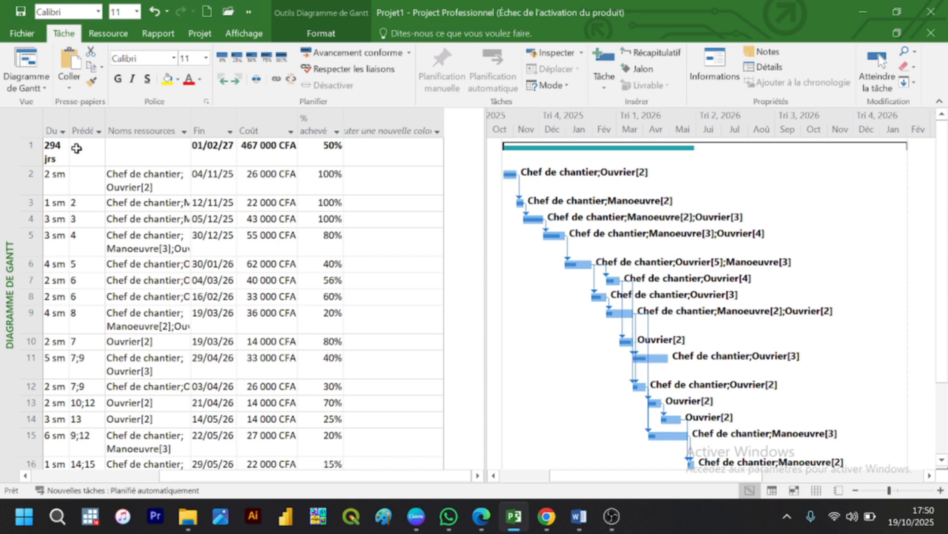
click(37, 148)
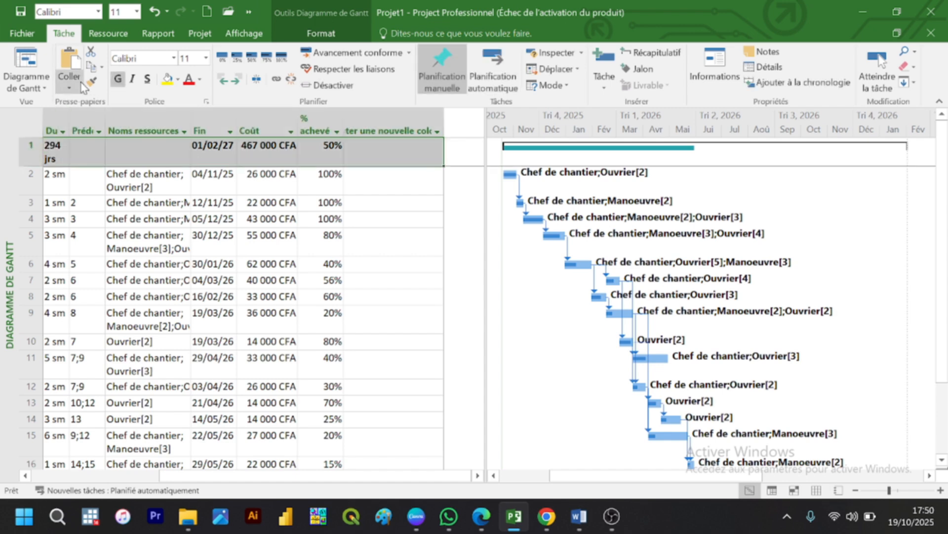
click(186, 83)
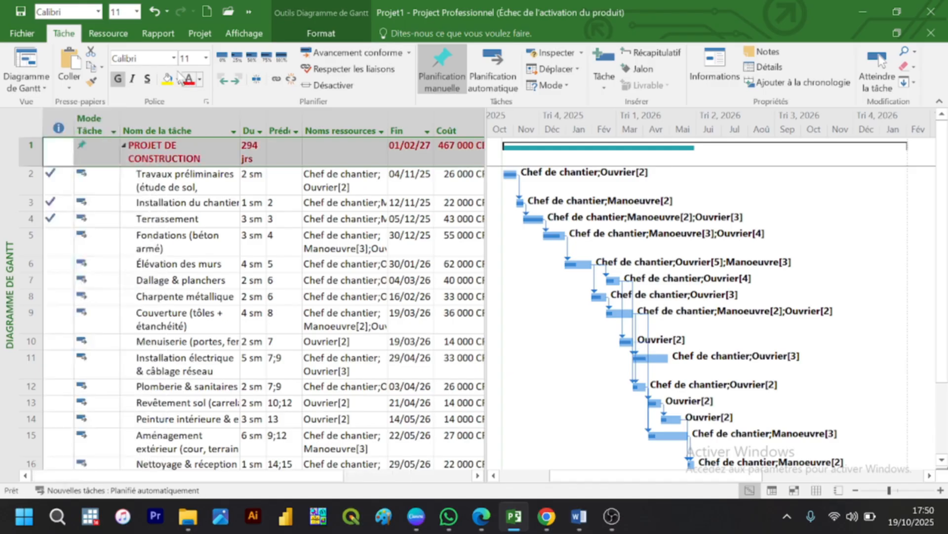
click(298, 202)
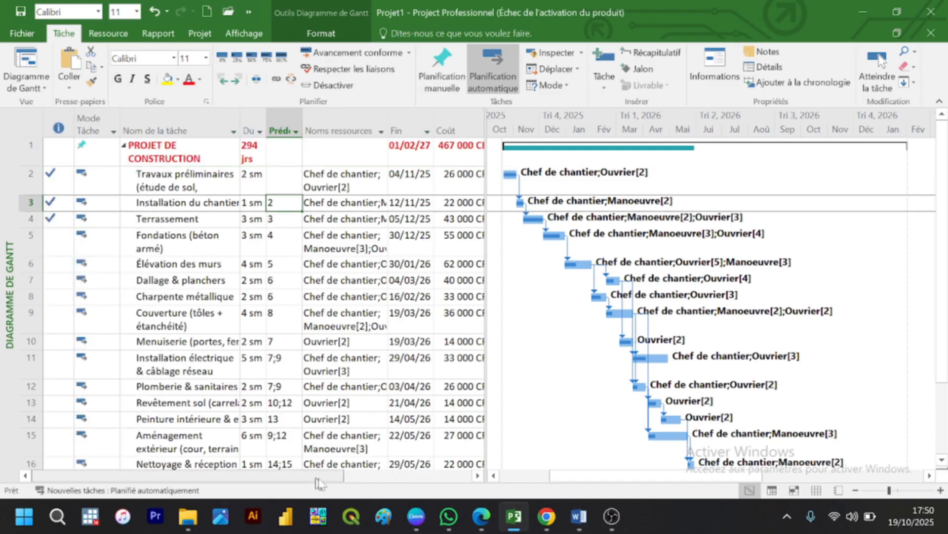
Step: Add an État column to the task table after the % achevé column
drag(352, 479, 472, 485)
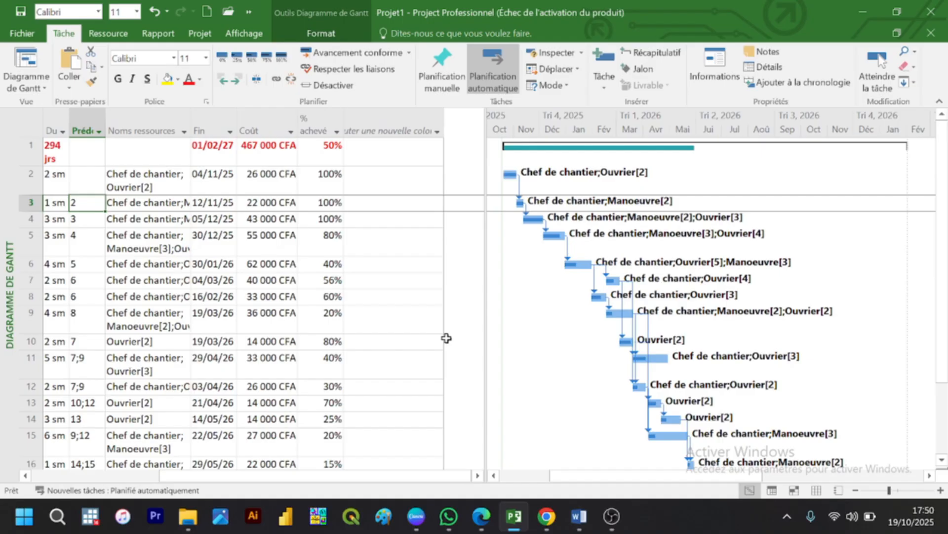
click(371, 117)
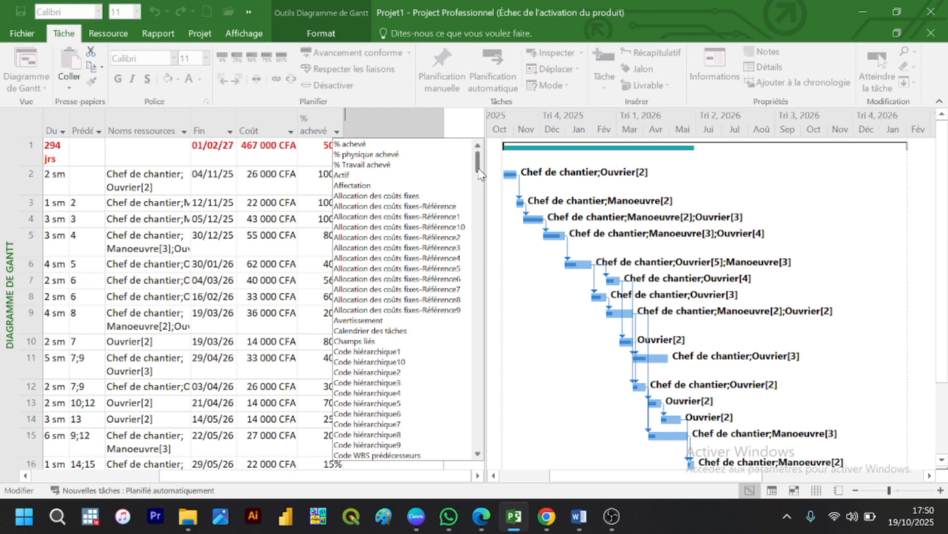
drag(479, 173, 477, 285)
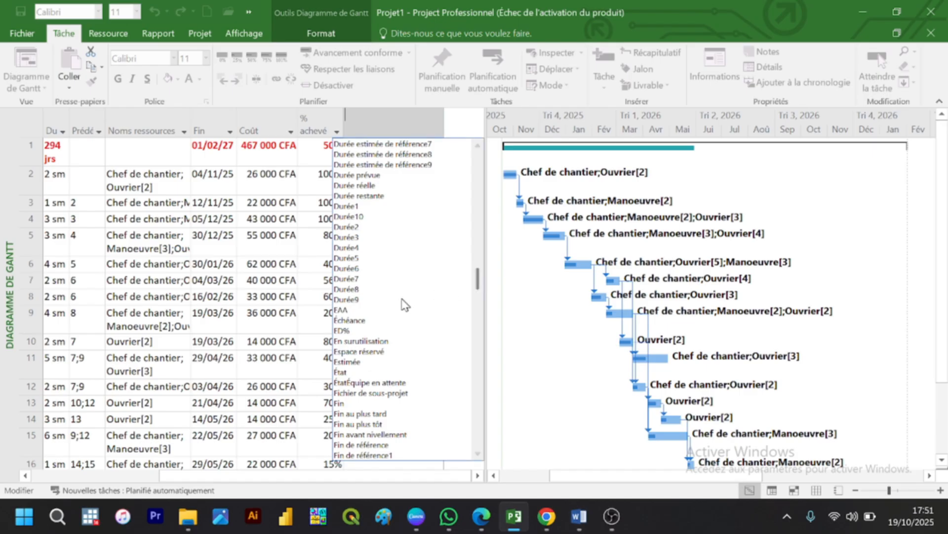
click(350, 372)
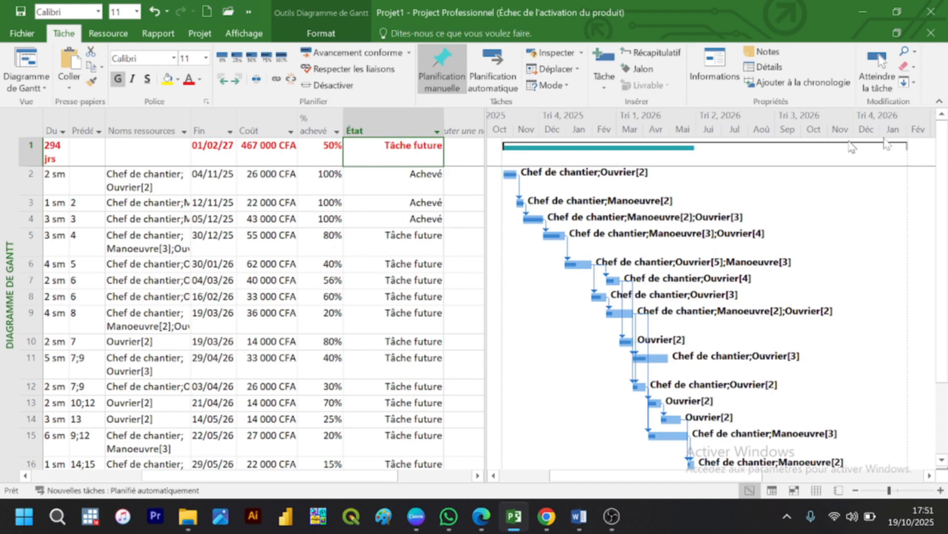
Step: Widen the Gantt chart area by narrowing the task table to just past the État column
drag(944, 156, 945, 118)
drag(486, 118, 459, 117)
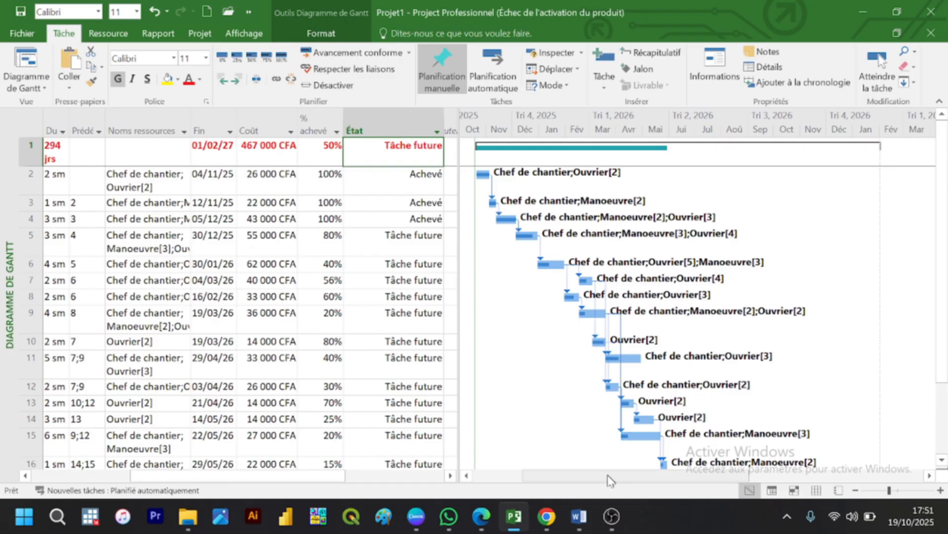
drag(612, 478, 616, 482)
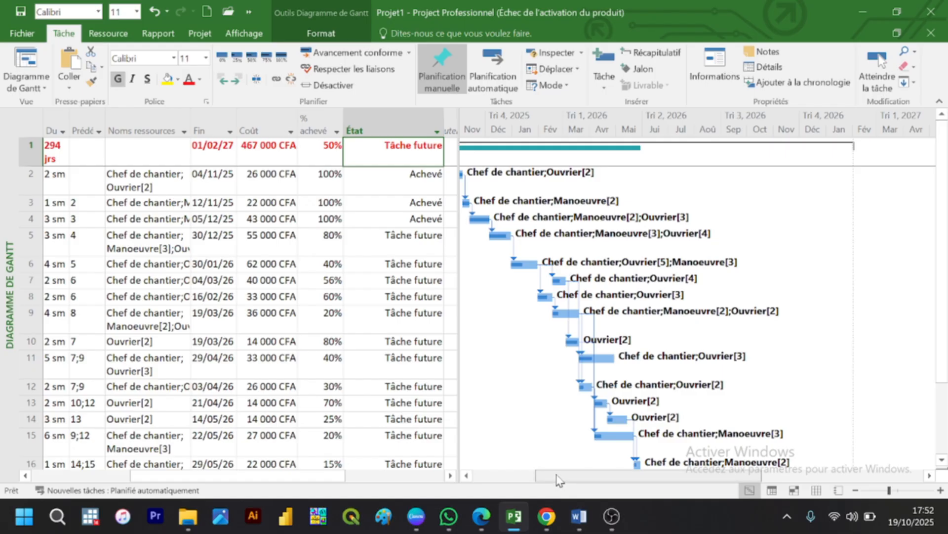
drag(558, 479, 545, 479)
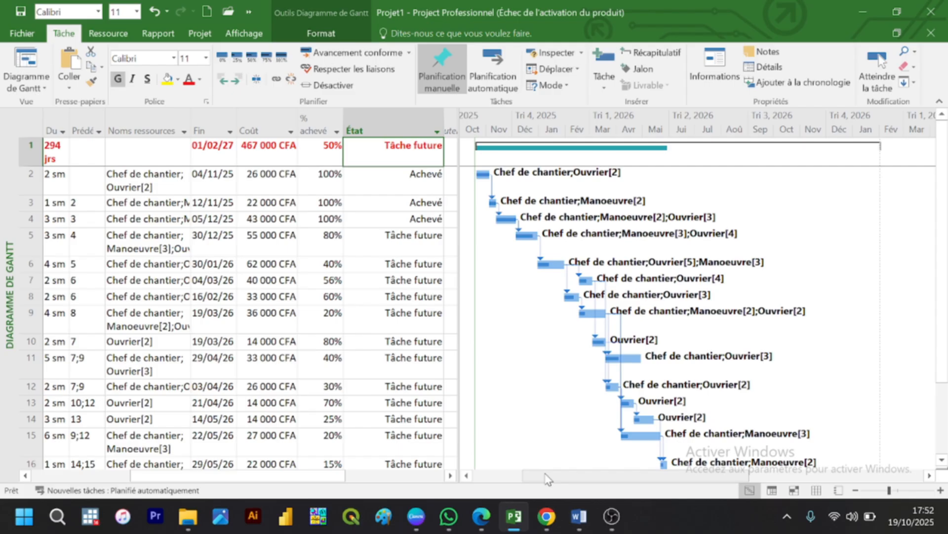
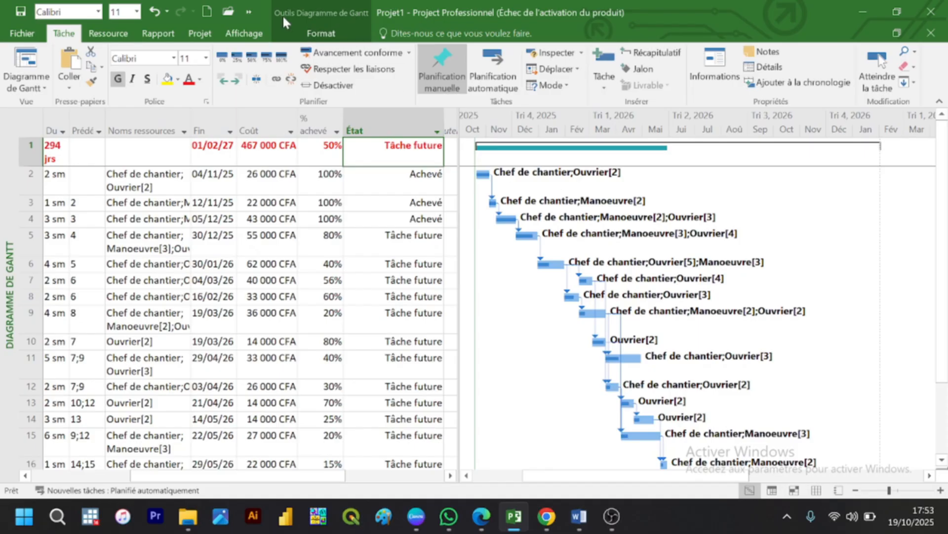
click(155, 33)
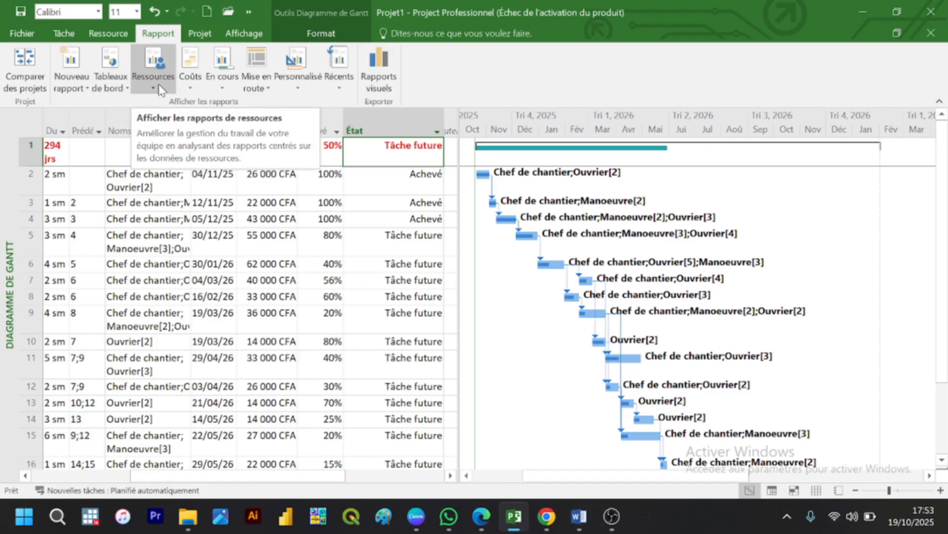
click(190, 88)
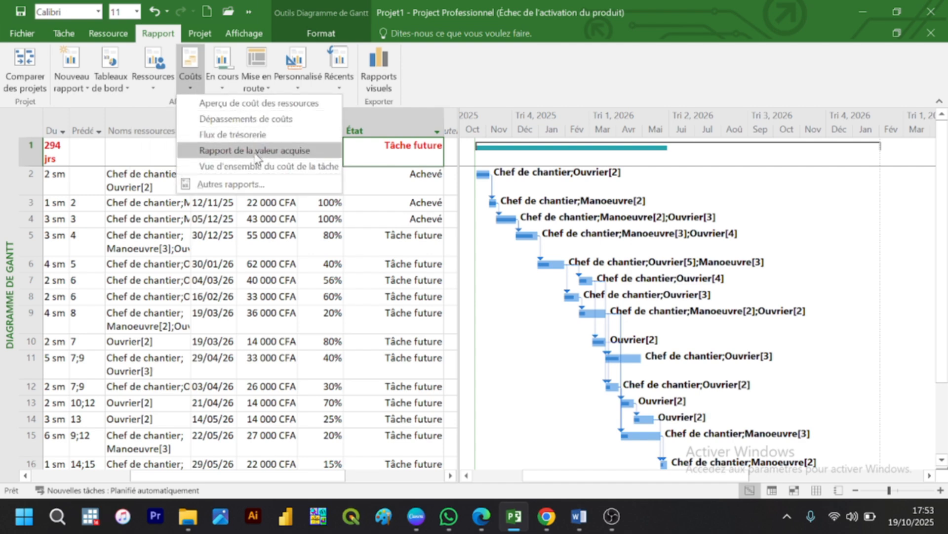
click(219, 89)
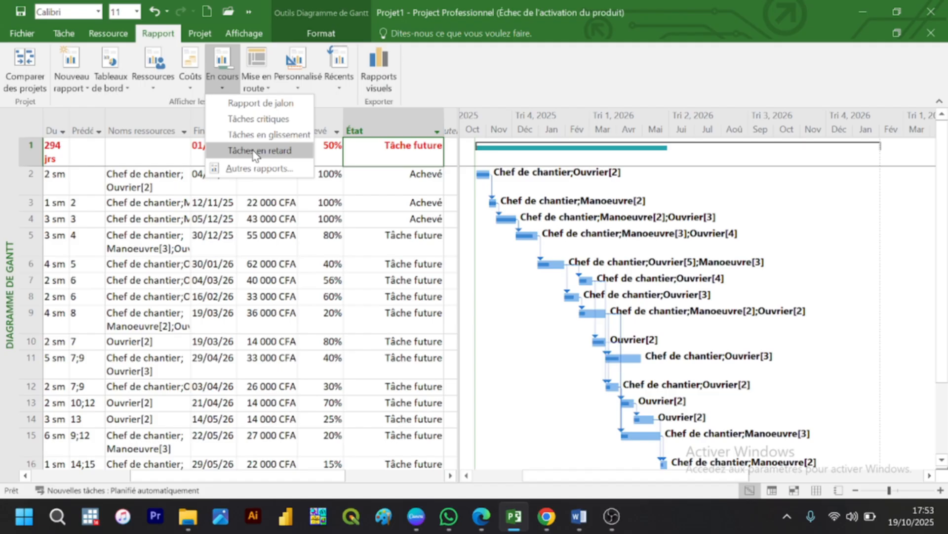
click(267, 89)
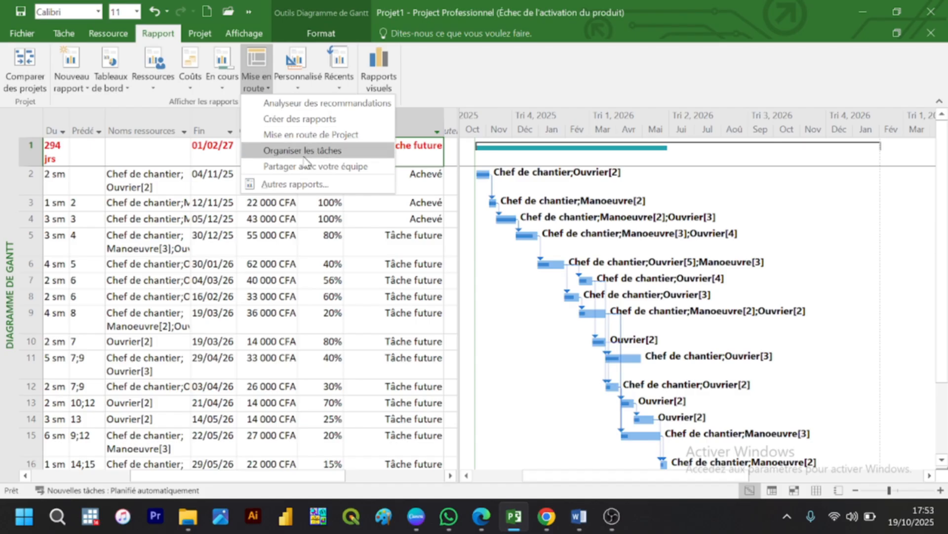
click(309, 71)
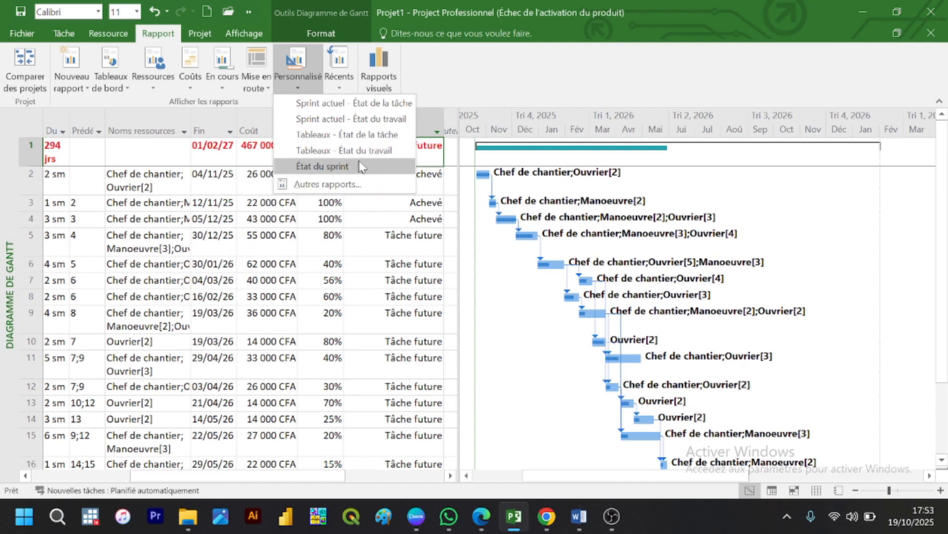
click(348, 85)
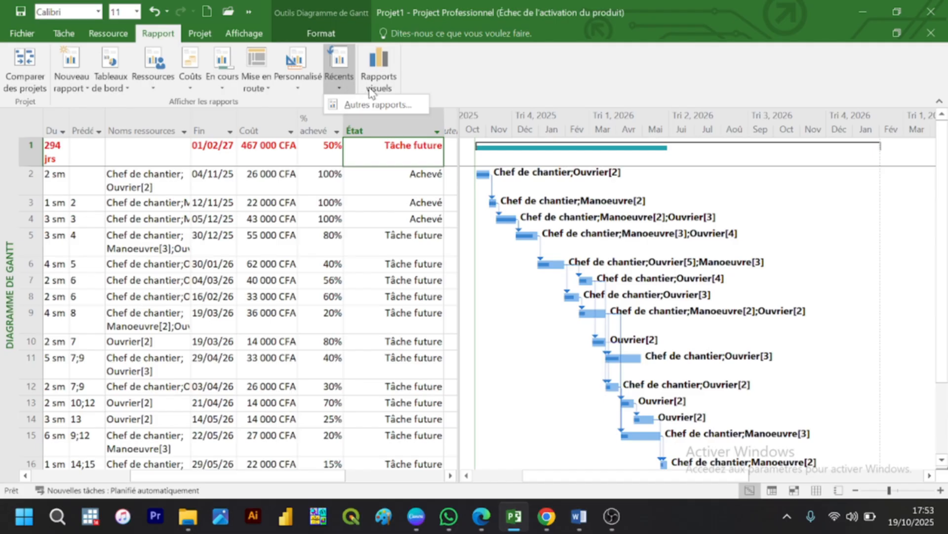
Step: Generate the visual report Rapport de l'audit des coûts dans le temps in Excel and dismiss the Office activation notice
click(370, 89)
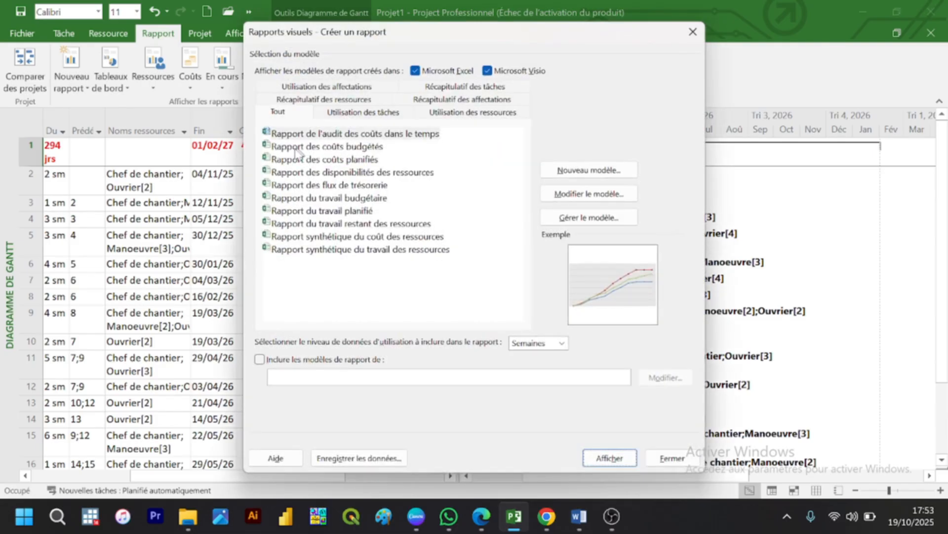
double_click(268, 136)
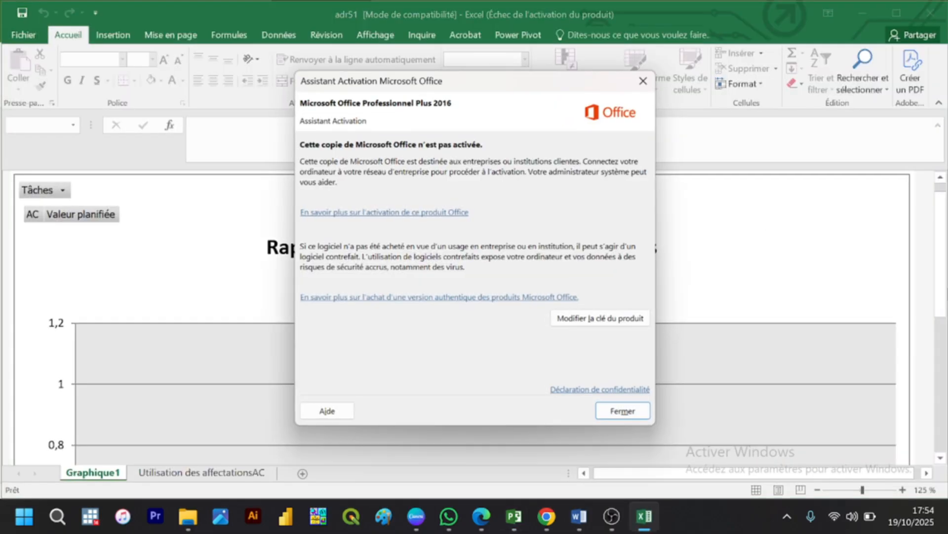
click(632, 412)
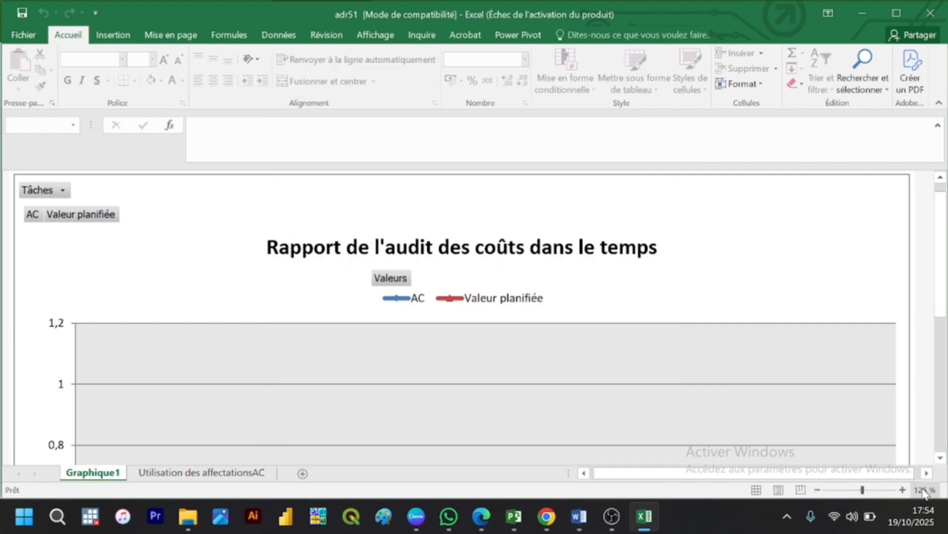
Step: Examine the whole cost audit chart at 70% zoom, down to its horizontal axis
click(821, 490)
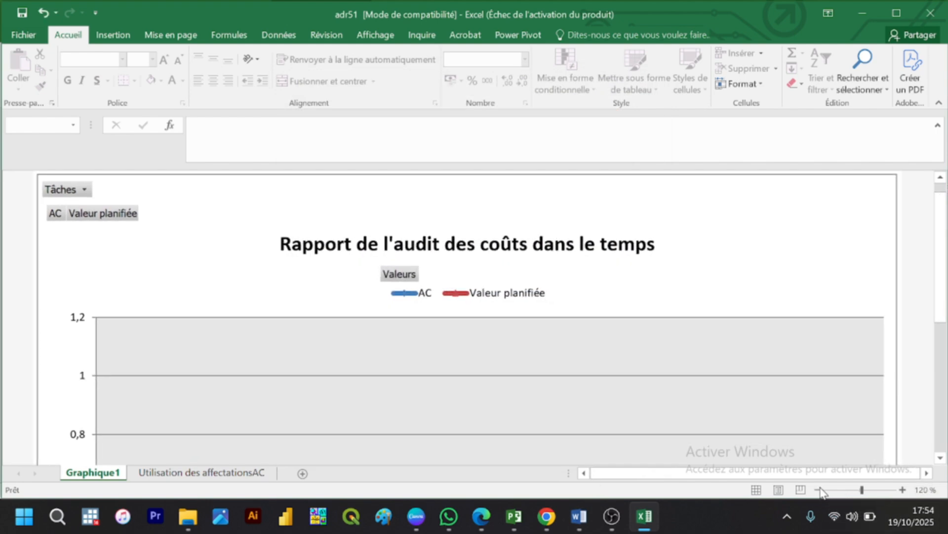
click(820, 490)
click(820, 490)
click(821, 490)
click(821, 490)
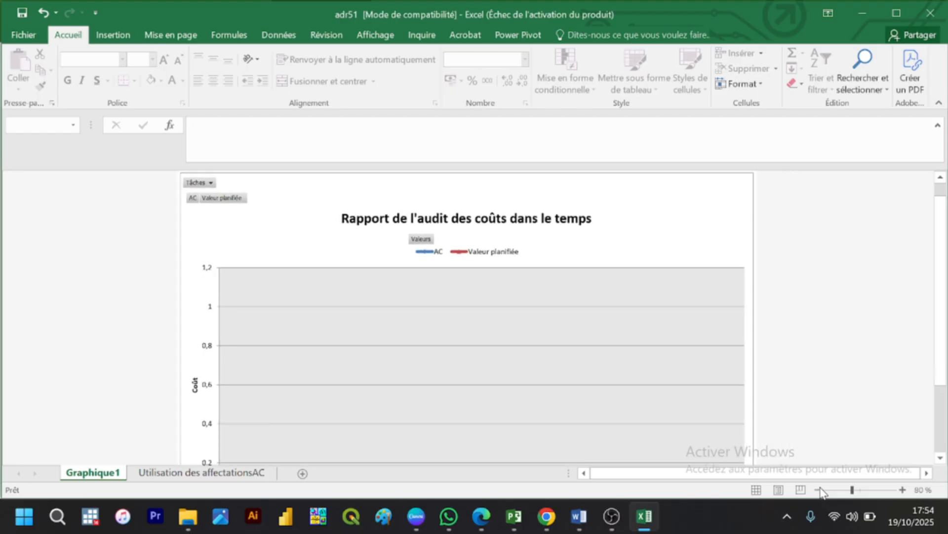
click(820, 490)
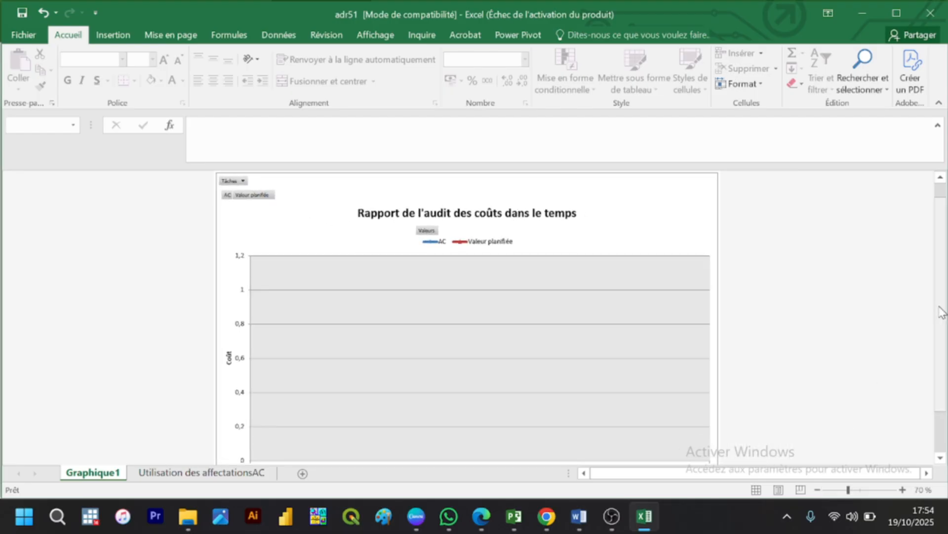
drag(939, 307, 922, 333)
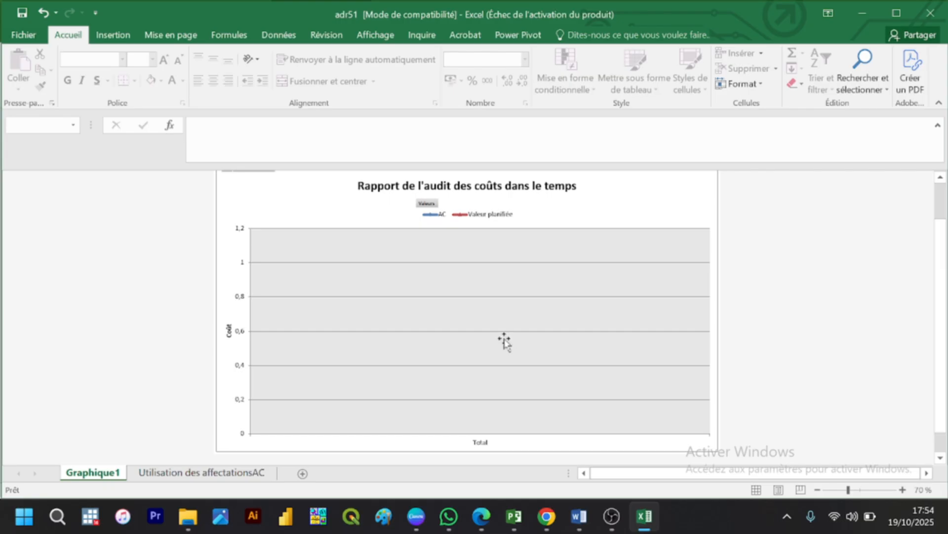
Step: Add the Coût field to the pivot table on the Utilisation des affectationsAC sheet and look through the remaining fields
click(218, 472)
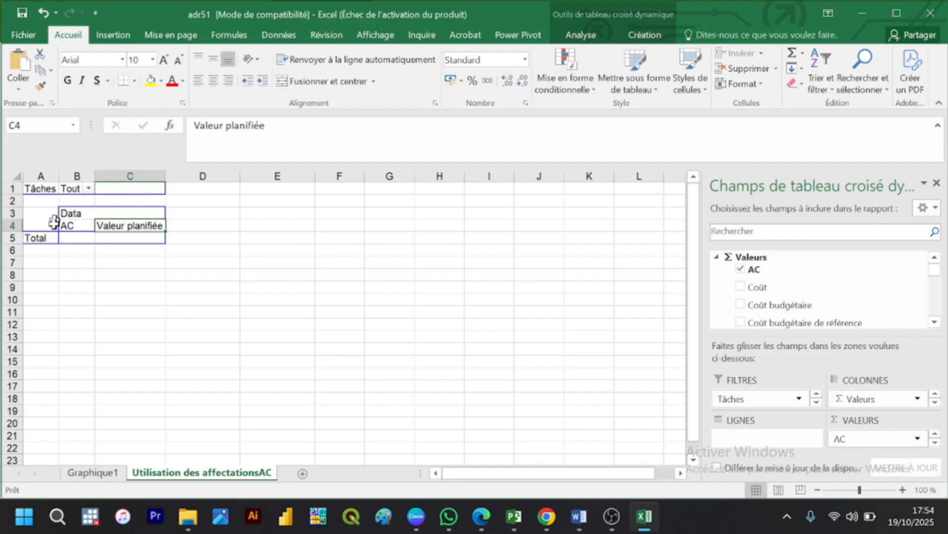
click(328, 322)
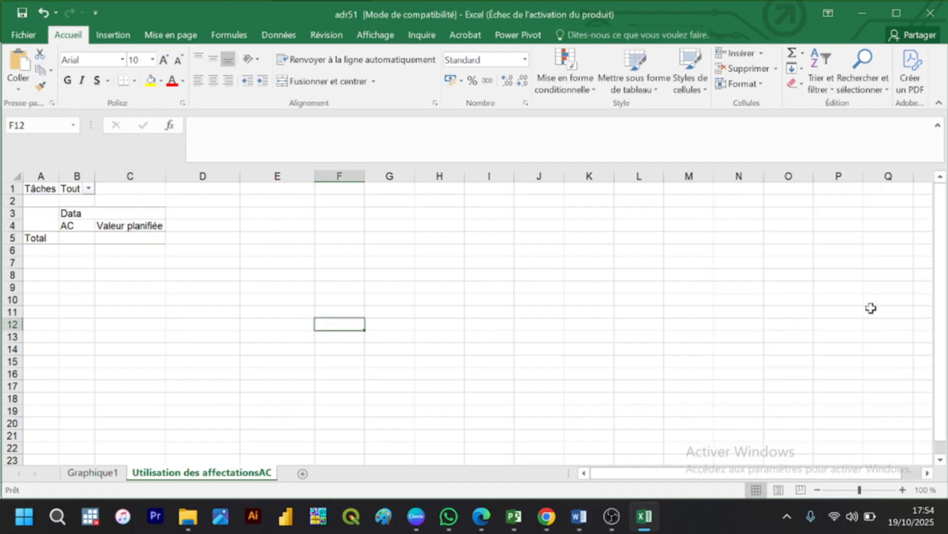
click(92, 237)
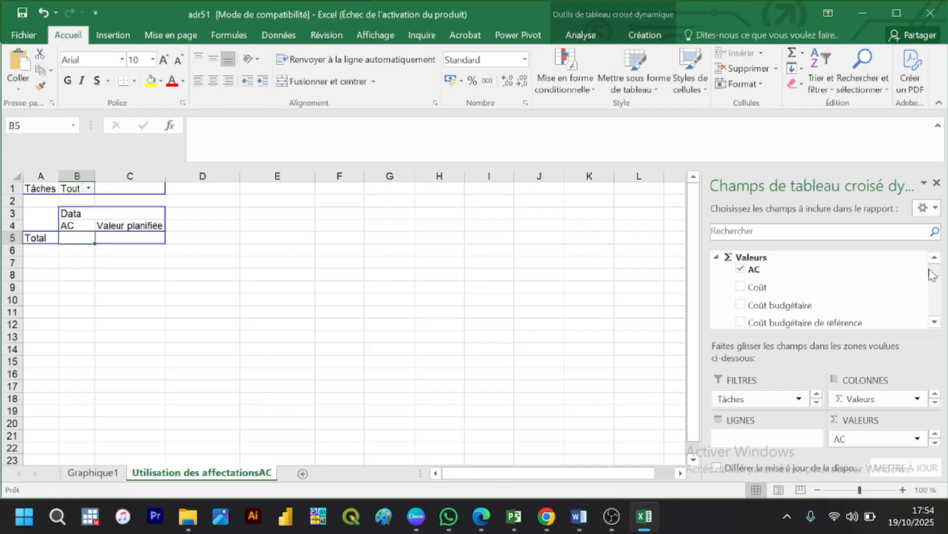
scroll(938, 278, down, 10)
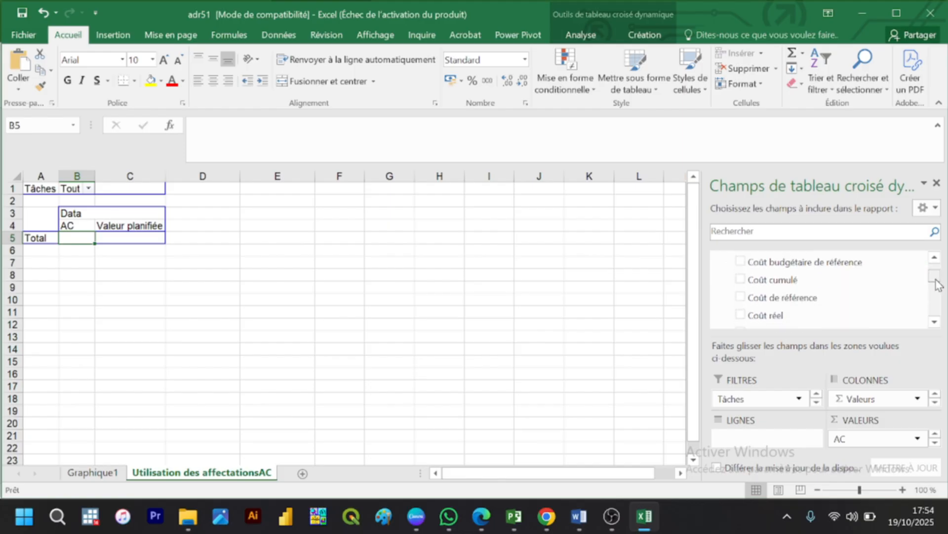
drag(934, 295, 927, 272)
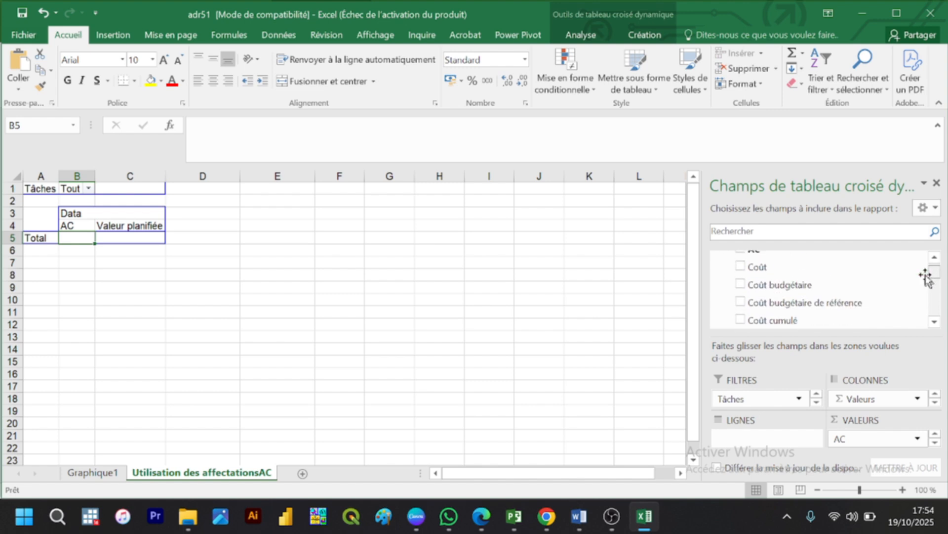
click(740, 267)
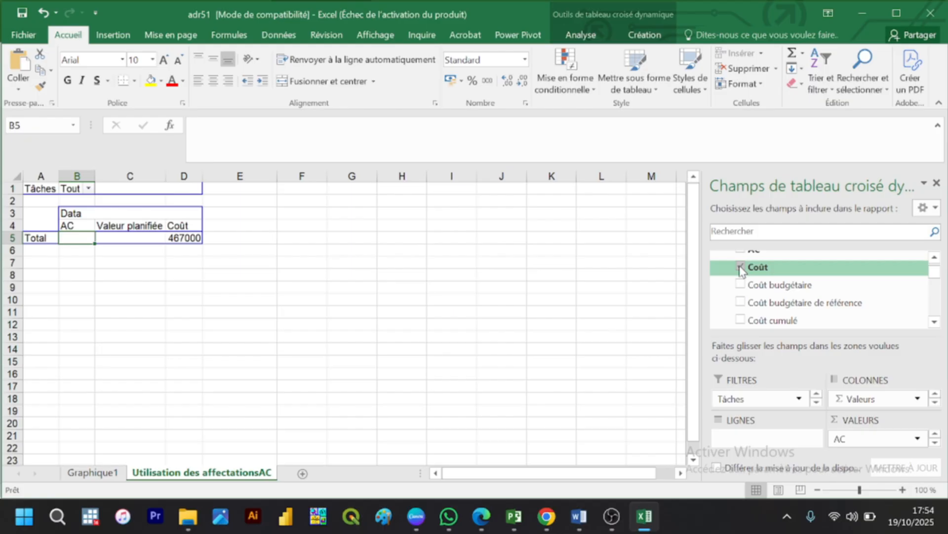
click(740, 268)
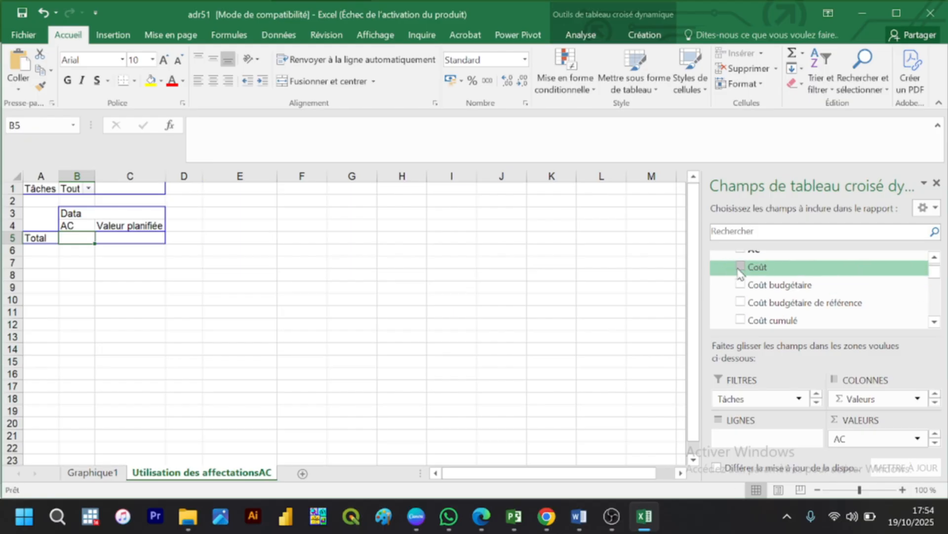
click(740, 268)
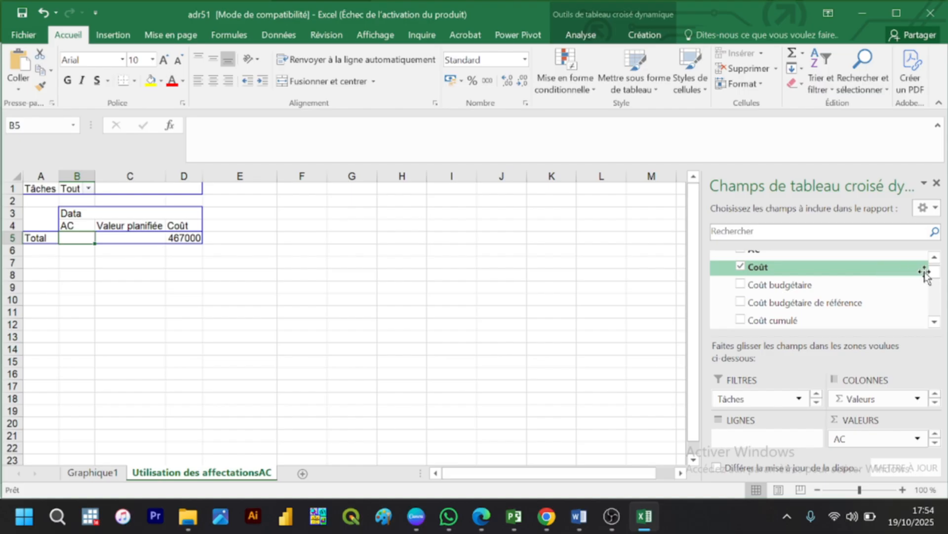
drag(932, 277, 933, 313)
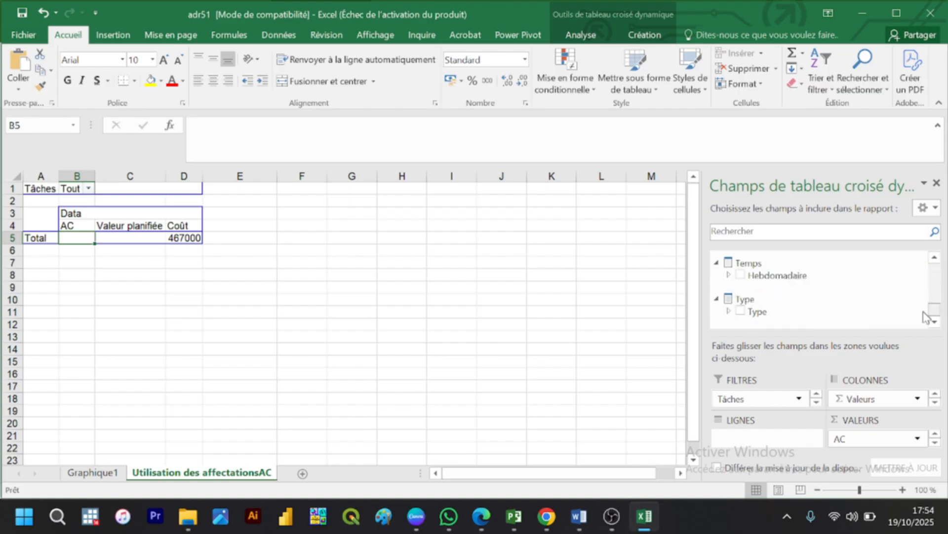
Step: Check the cost audit chart on the Graphique1 sheet, switch back to Microsoft Project and close the Rapports visuels dialog
click(105, 474)
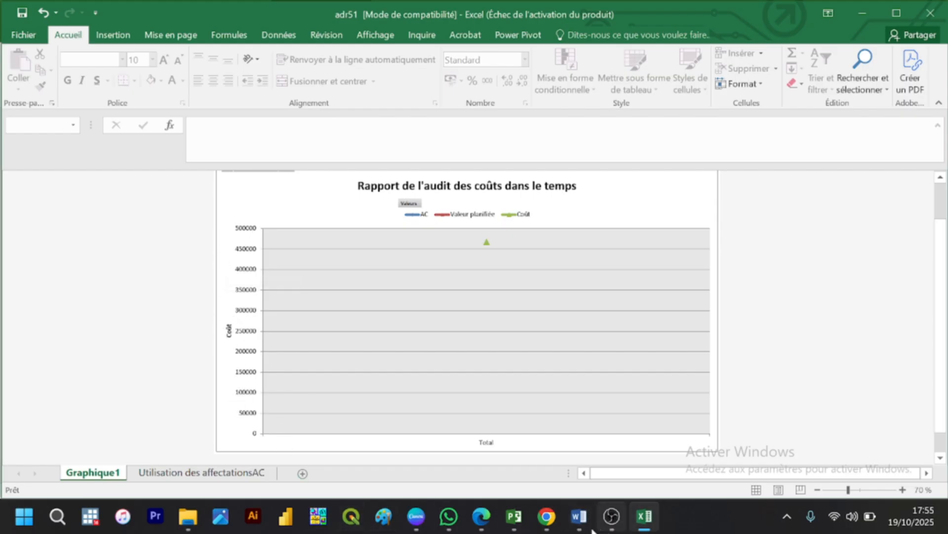
click(513, 526)
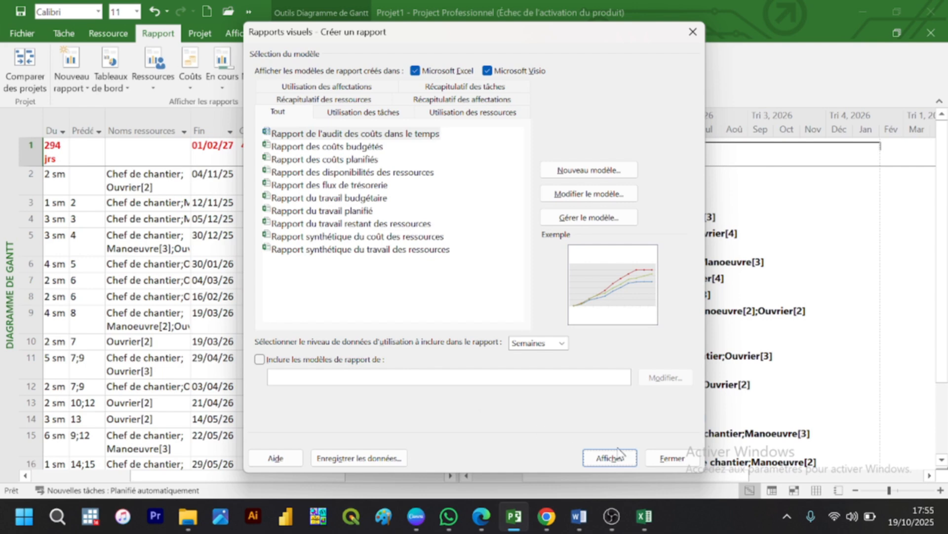
click(674, 460)
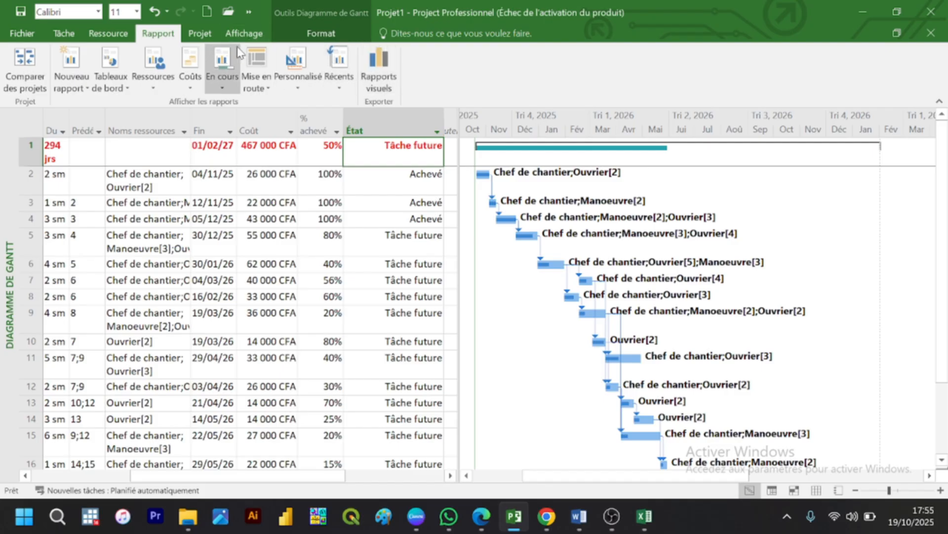
Step: Open the Avancement dashboard report and examine its work and task progress charts
click(169, 84)
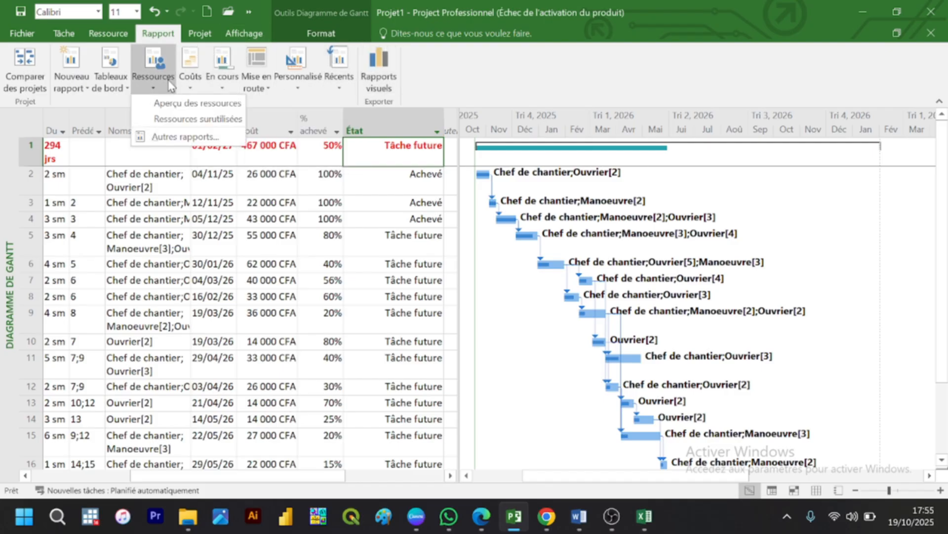
click(114, 85)
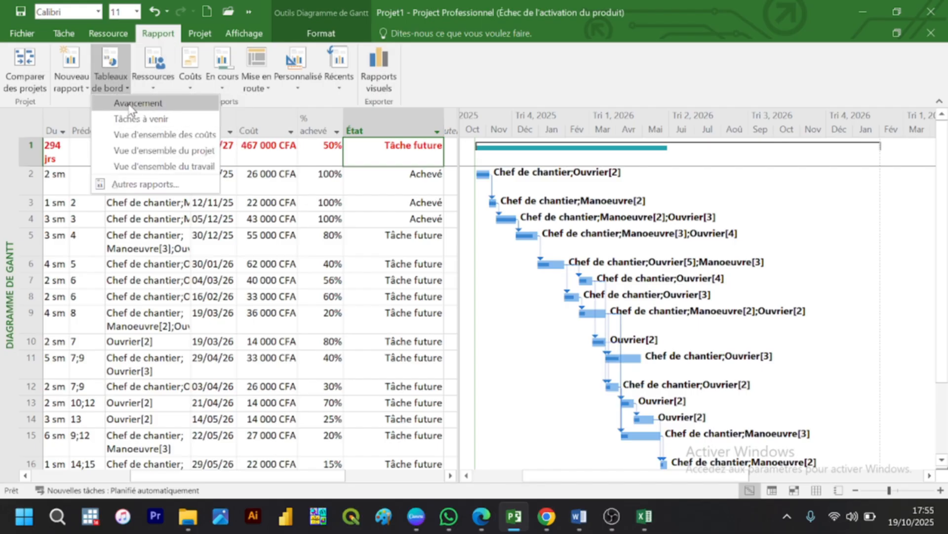
click(131, 104)
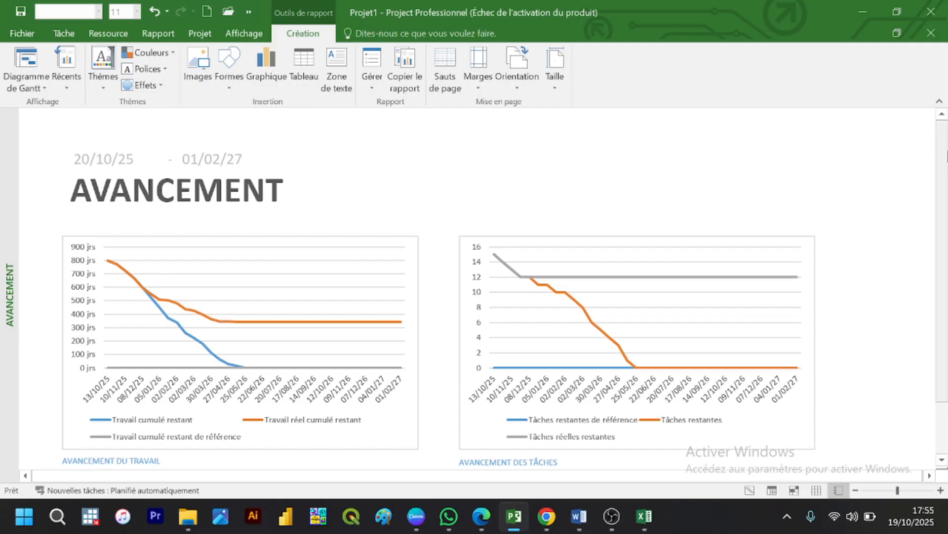
scroll(934, 243, down, 3)
scroll(889, 163, up, 3)
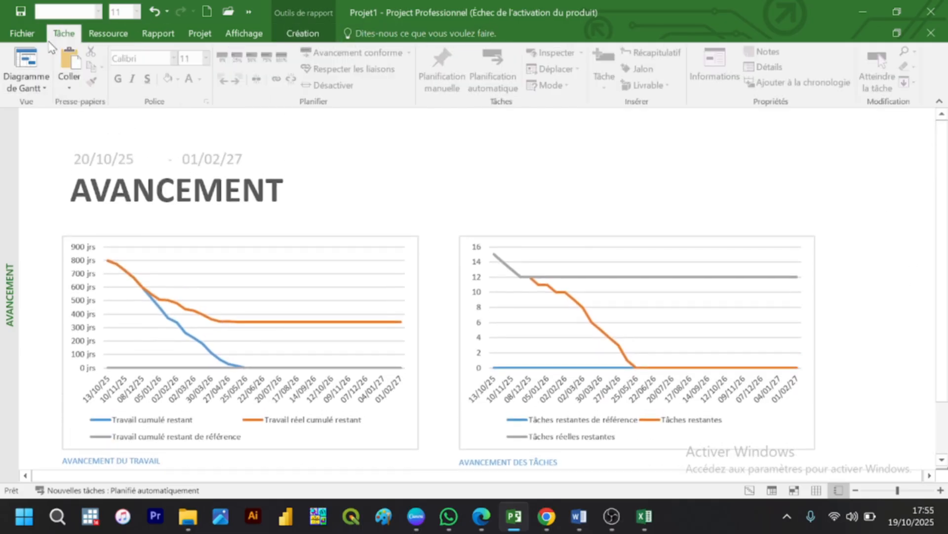
Step: View the project as a Réseau de tâches diagram and return to the Diagramme de Gantt view
click(34, 80)
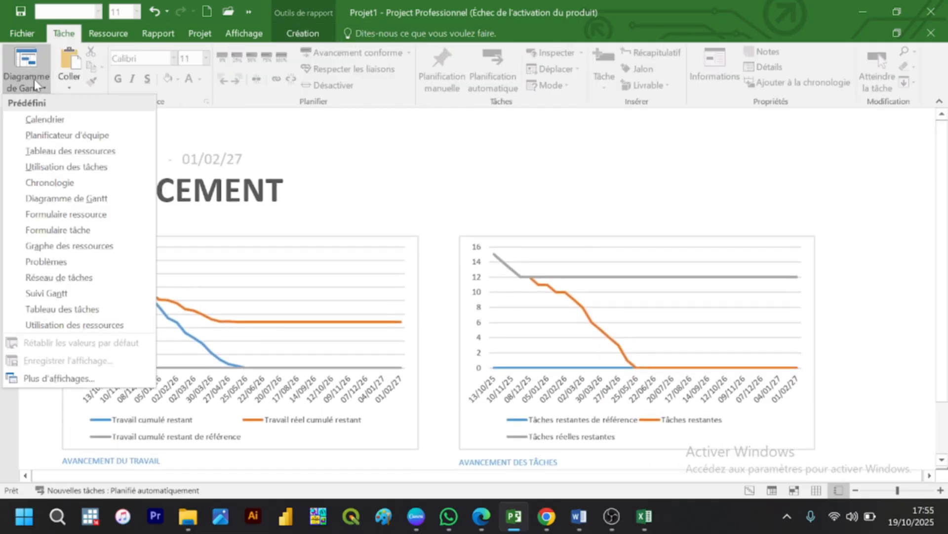
click(81, 277)
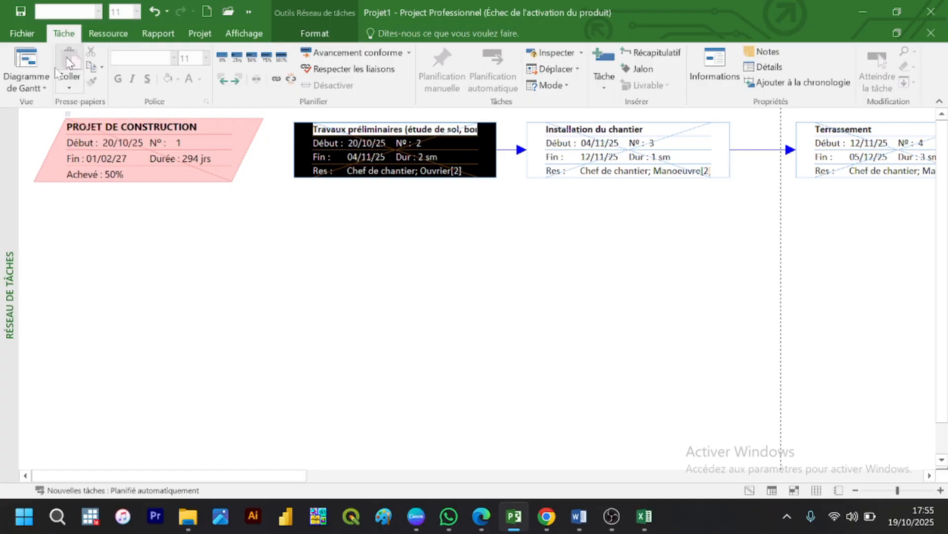
click(43, 88)
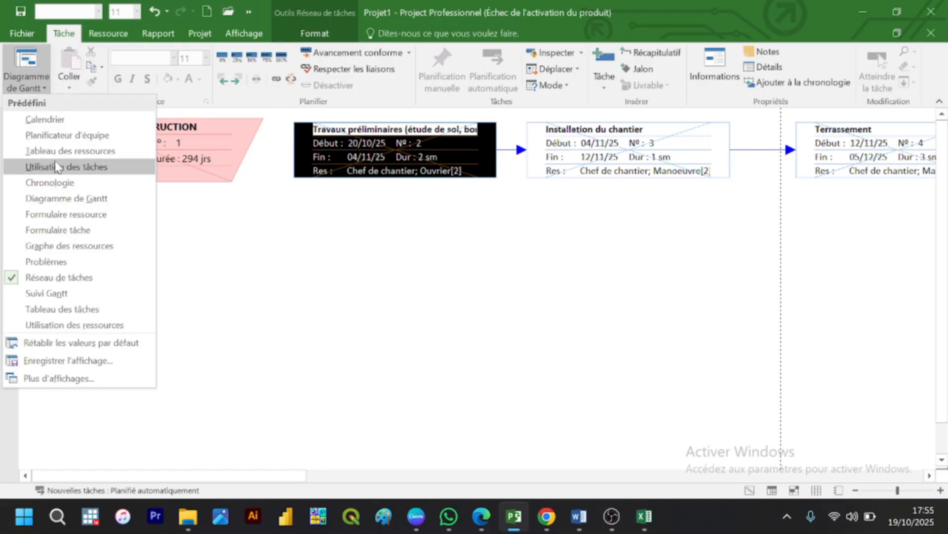
click(56, 200)
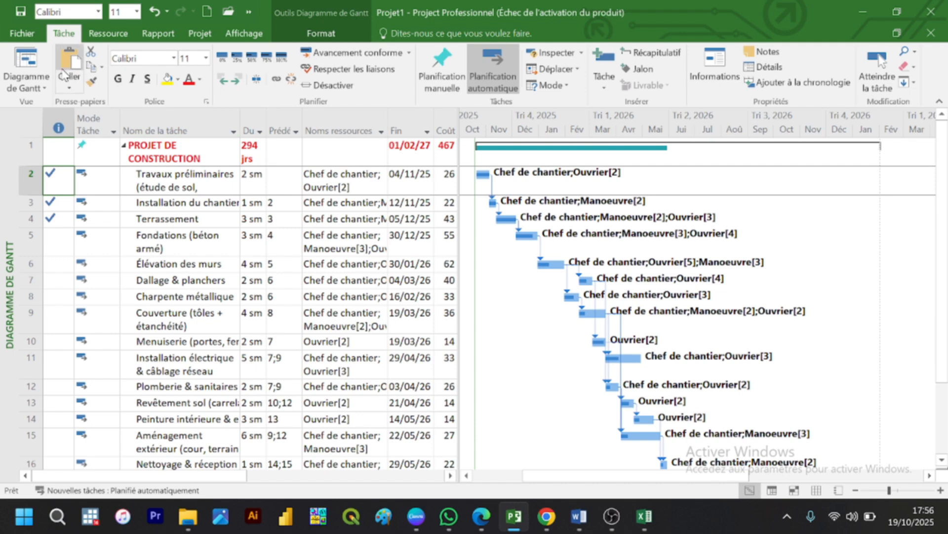
Step: Open the page setup for printing the Gantt chart and check its orientation and margin settings
click(22, 33)
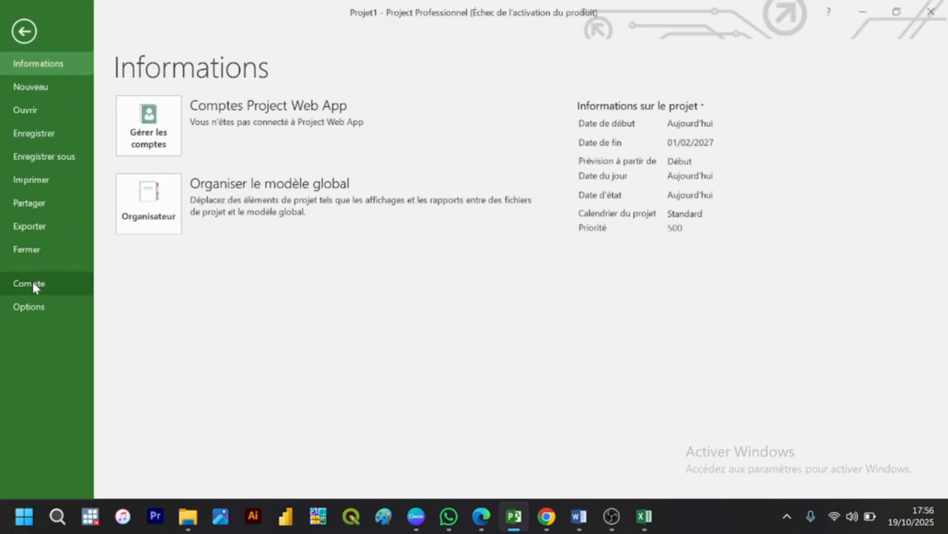
click(30, 181)
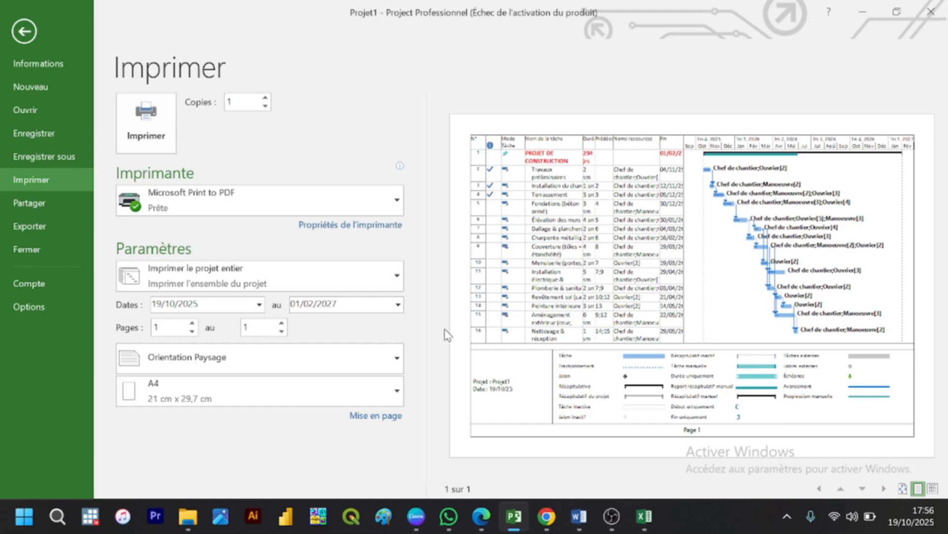
click(373, 416)
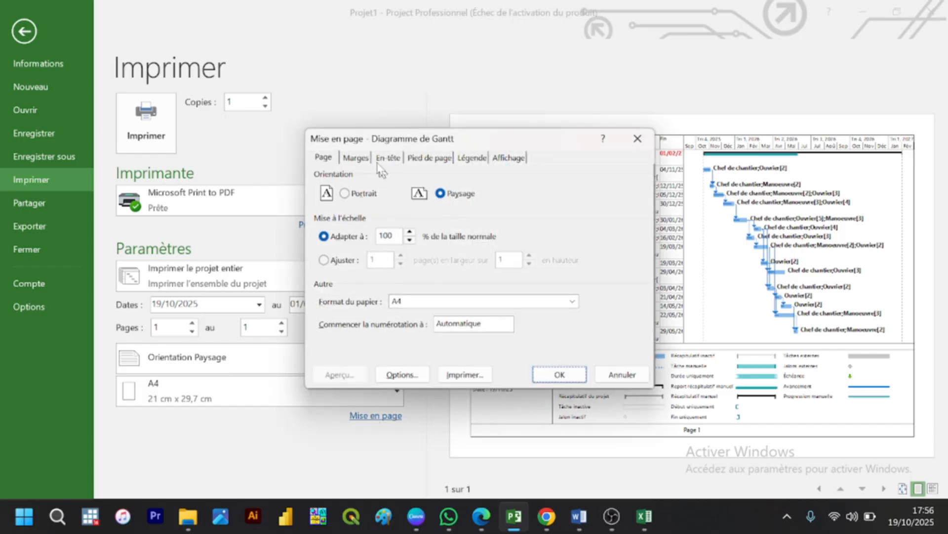
click(356, 163)
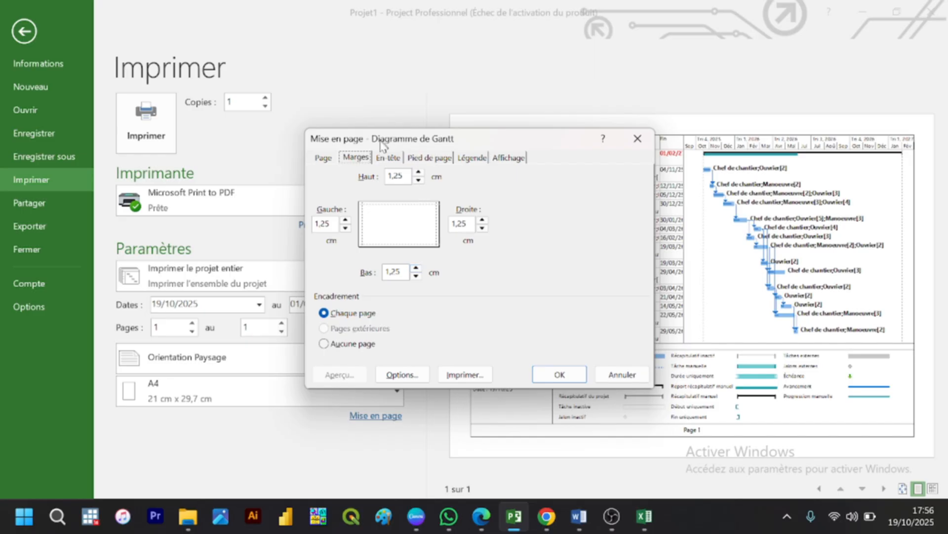
Step: Choose Titre du projet as the general header field and enter PROJET DE CONSTRUCTION as the centred page header
click(383, 161)
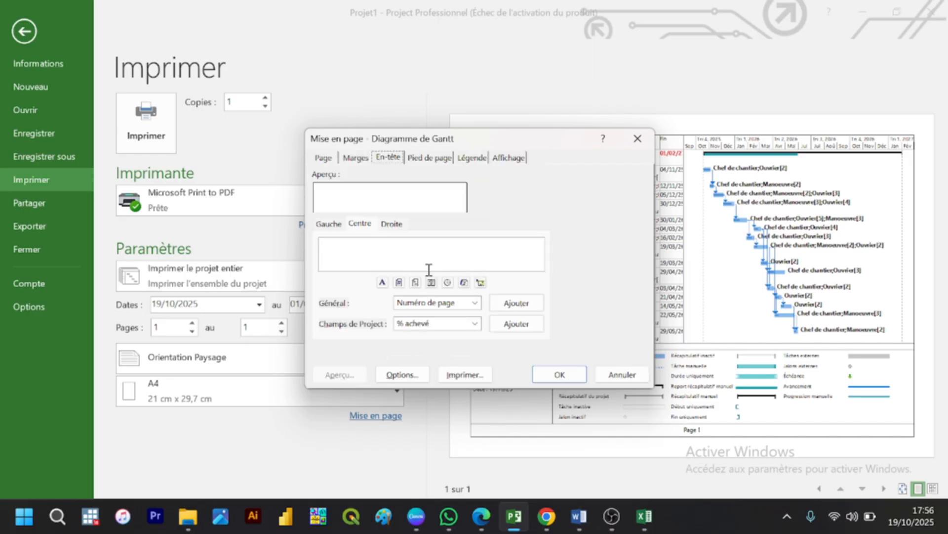
click(446, 304)
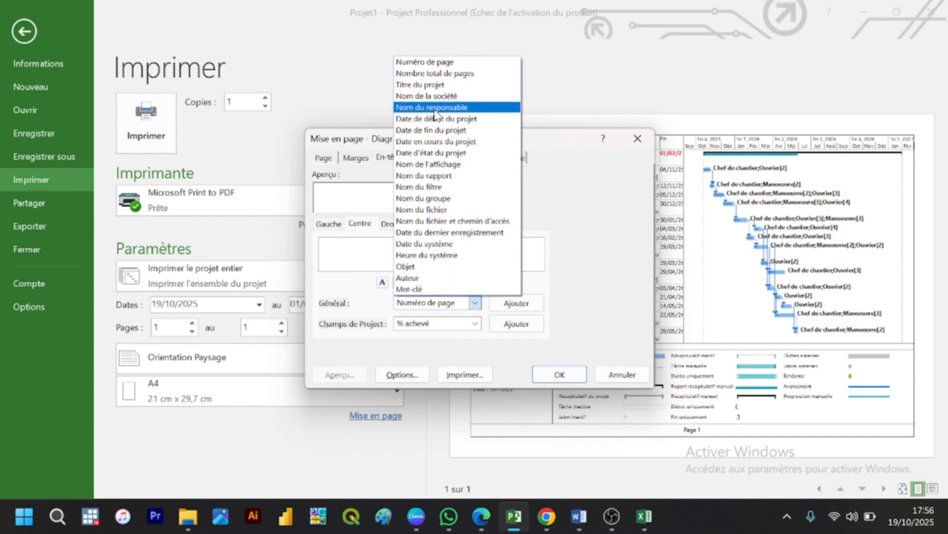
click(435, 85)
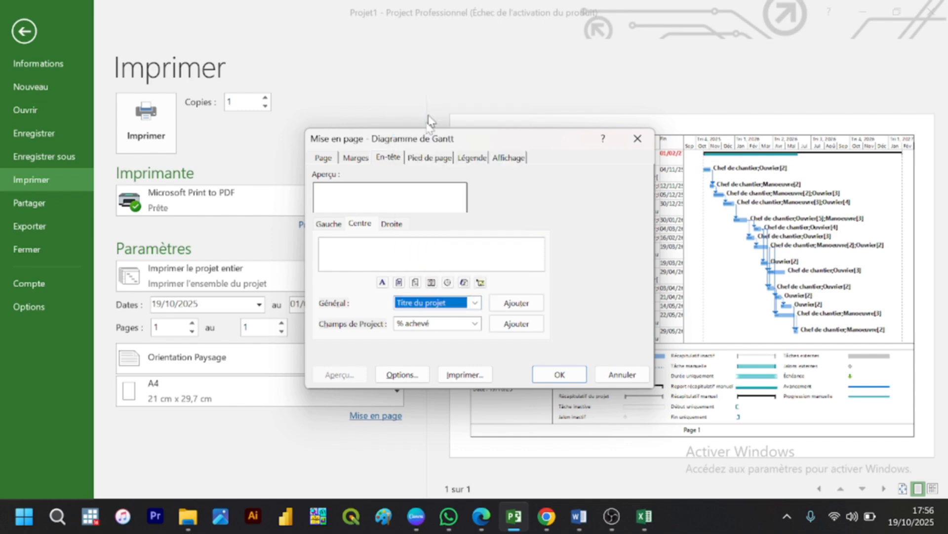
click(416, 259)
text(P)
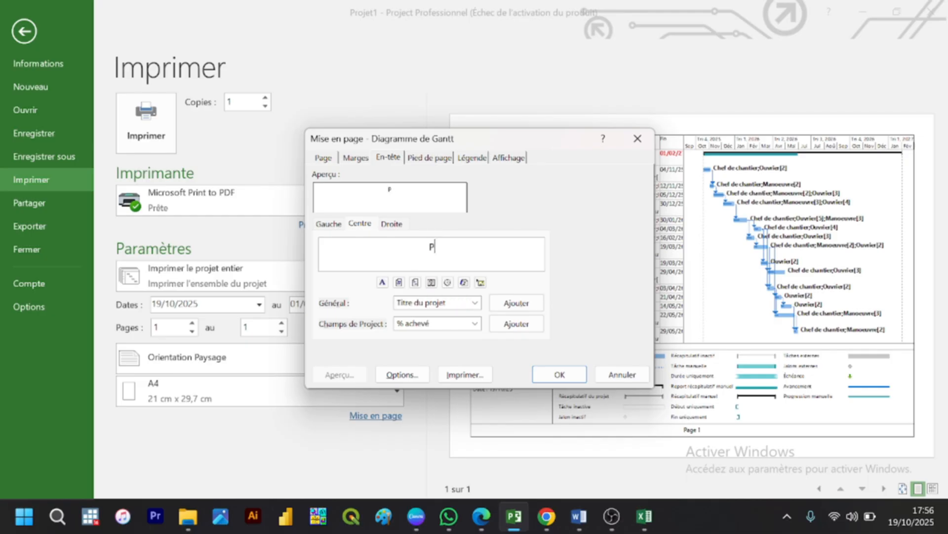
text(ROJET DE C)
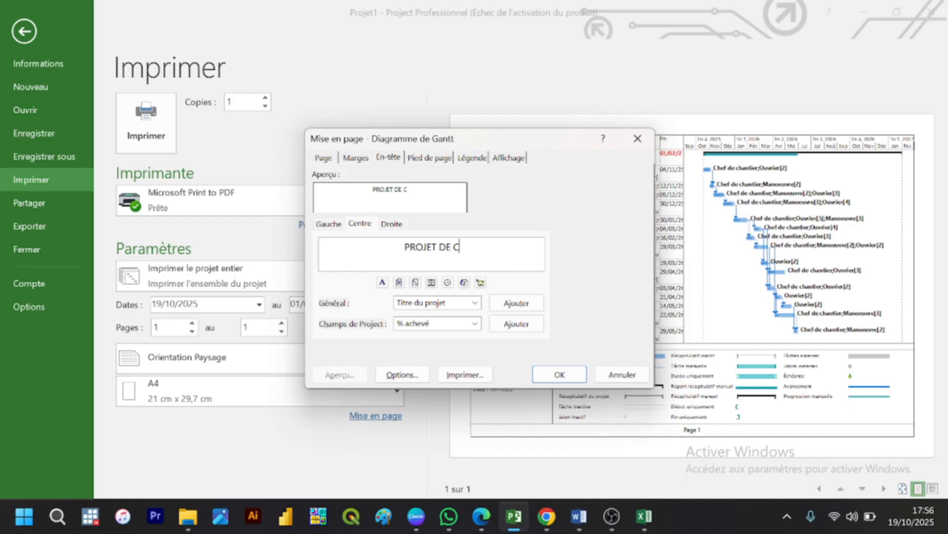
text(ONSTRUCT)
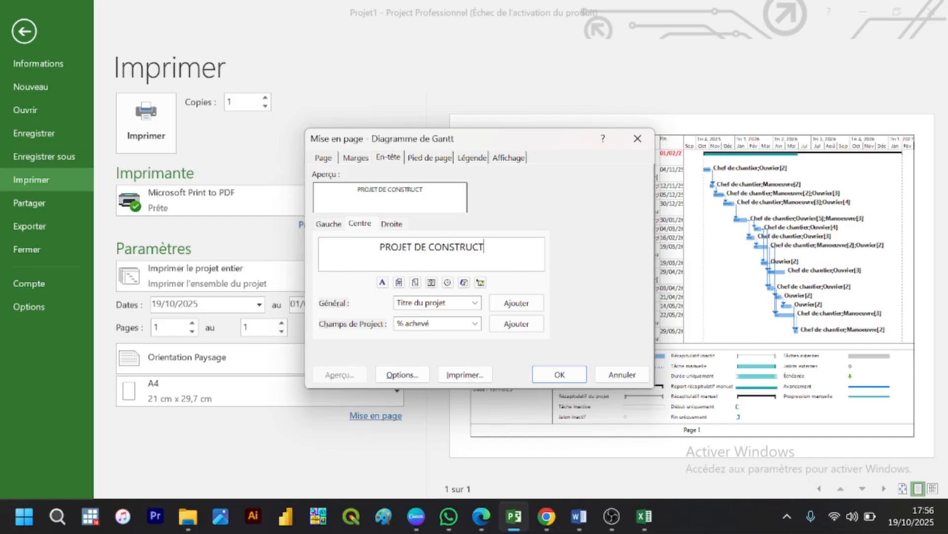
text(ION)
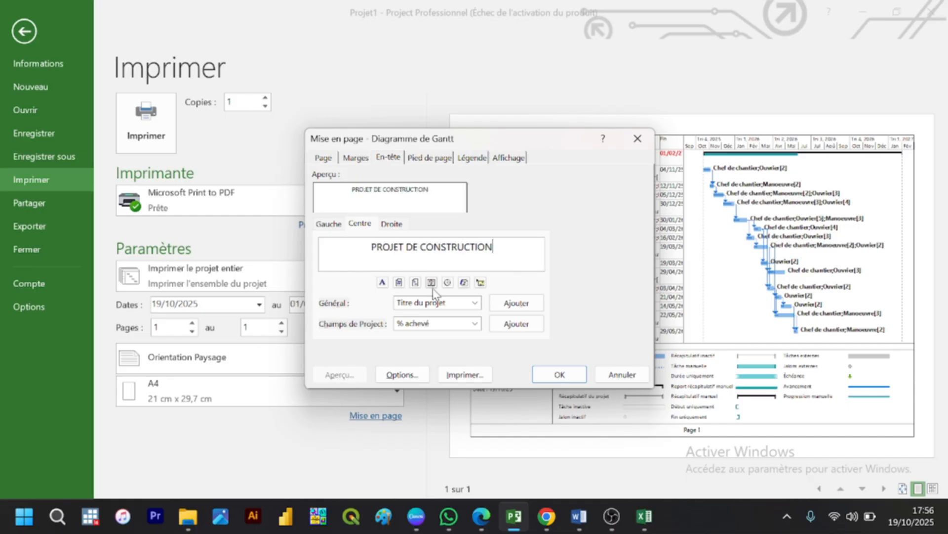
Step: Replace the page number in the centred footer with the project manager's surname and apply the page setup
click(425, 156)
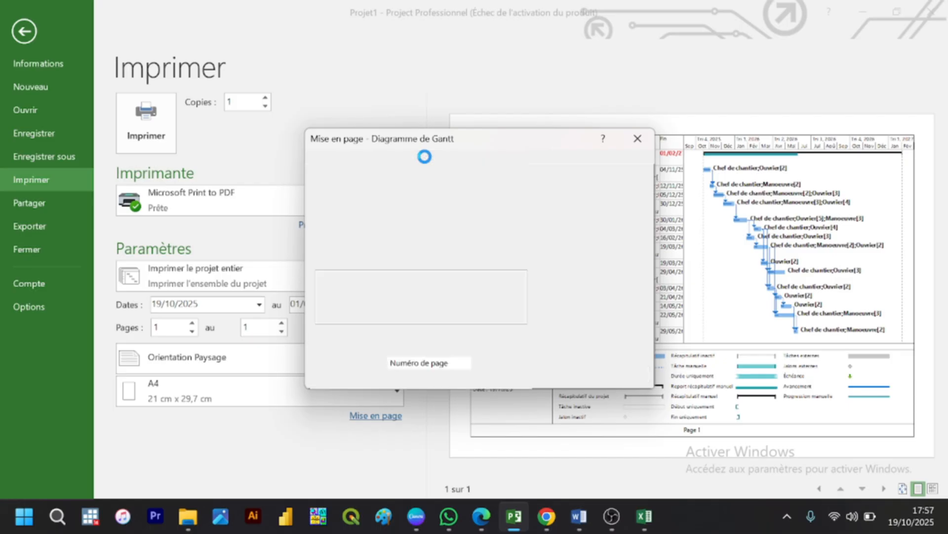
click(454, 303)
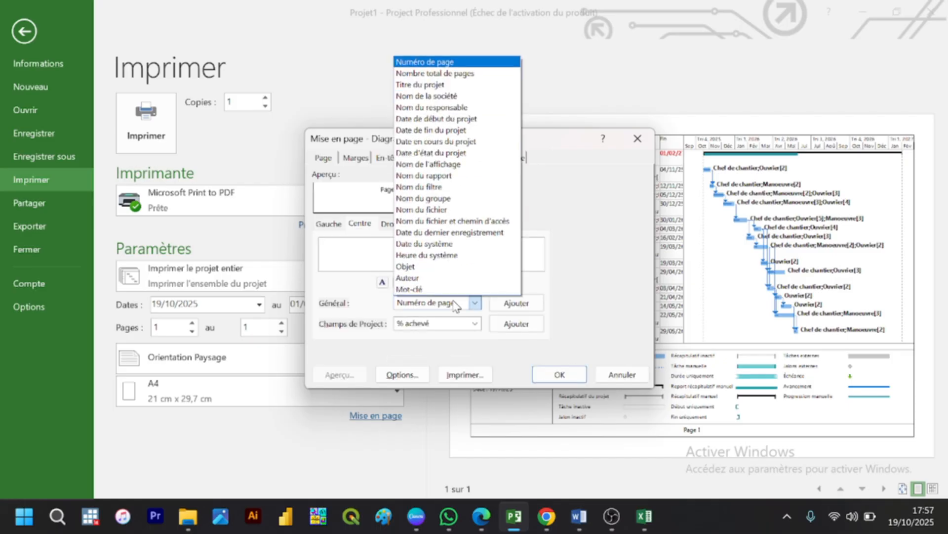
click(435, 114)
click(452, 243)
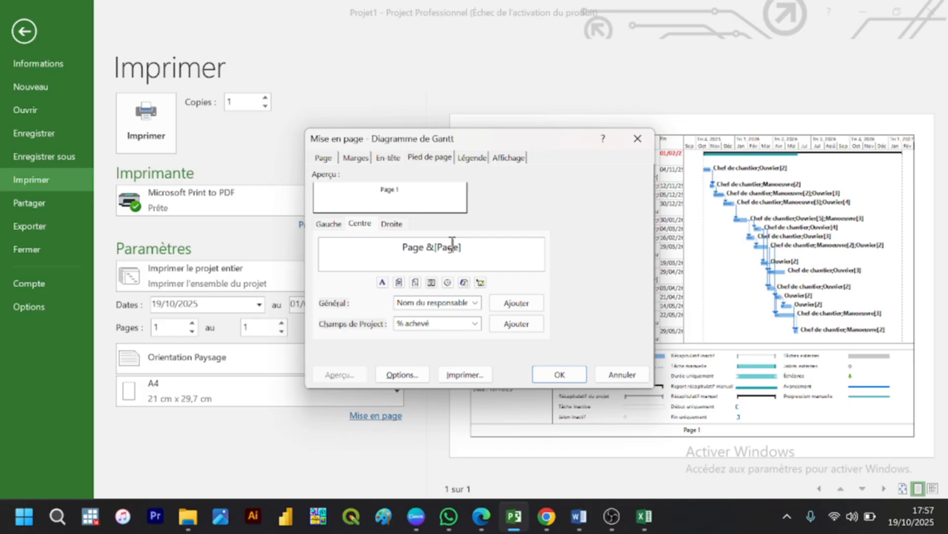
triple_click(452, 243)
text(T)
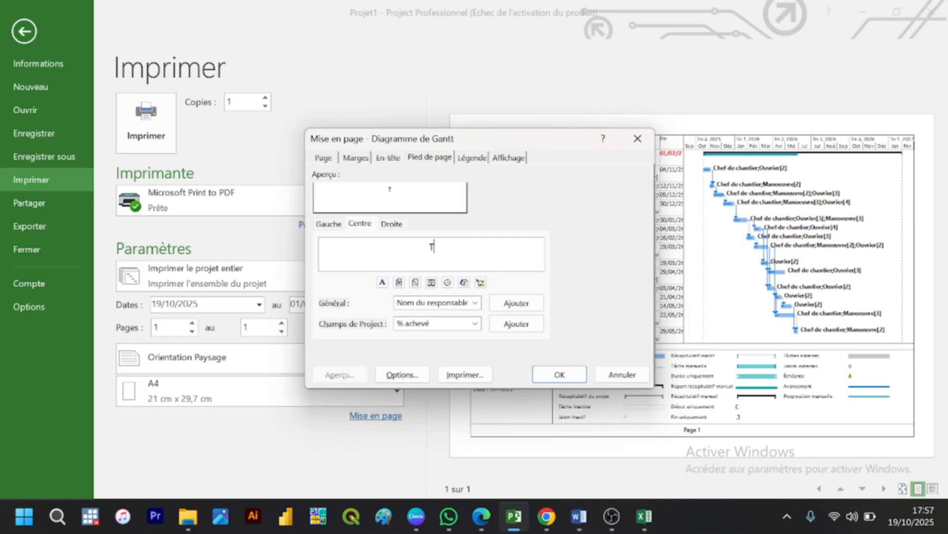
text(OURE)
click(448, 303)
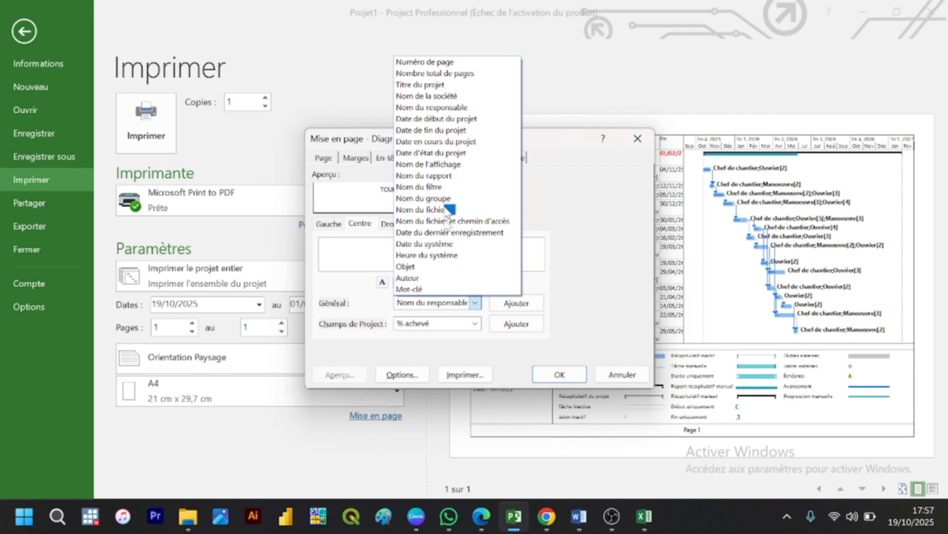
click(444, 302)
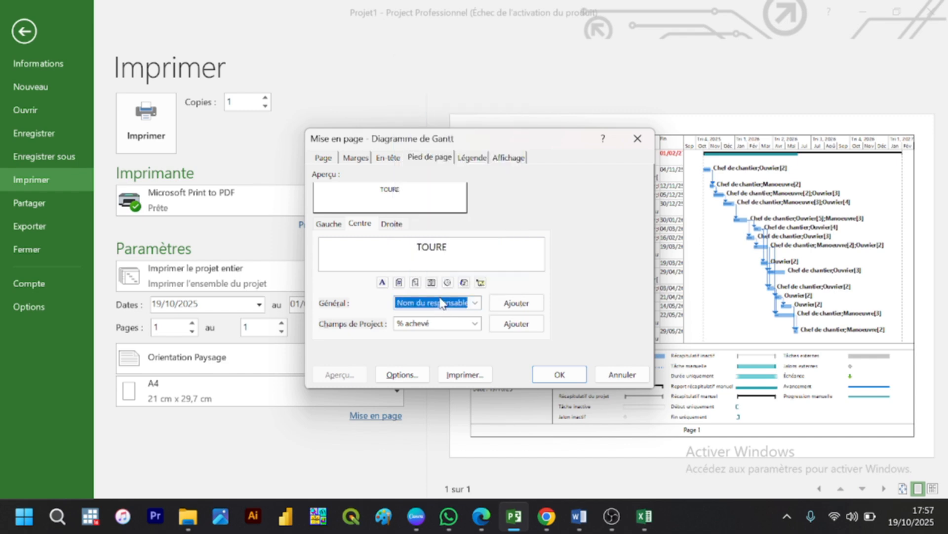
click(433, 162)
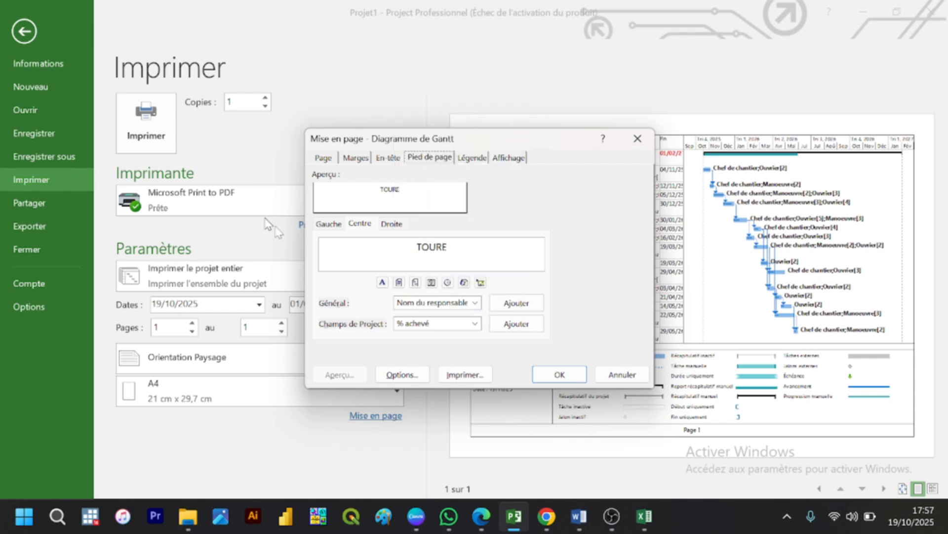
click(559, 374)
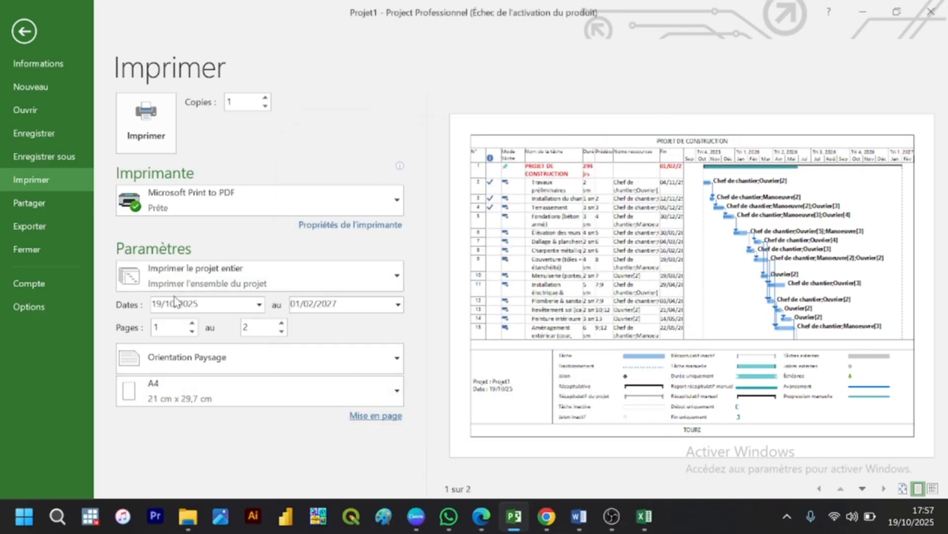
Step: Print the project to a PDF file named PROJET DE CONSTRUCTION in the Bureau folder
click(163, 149)
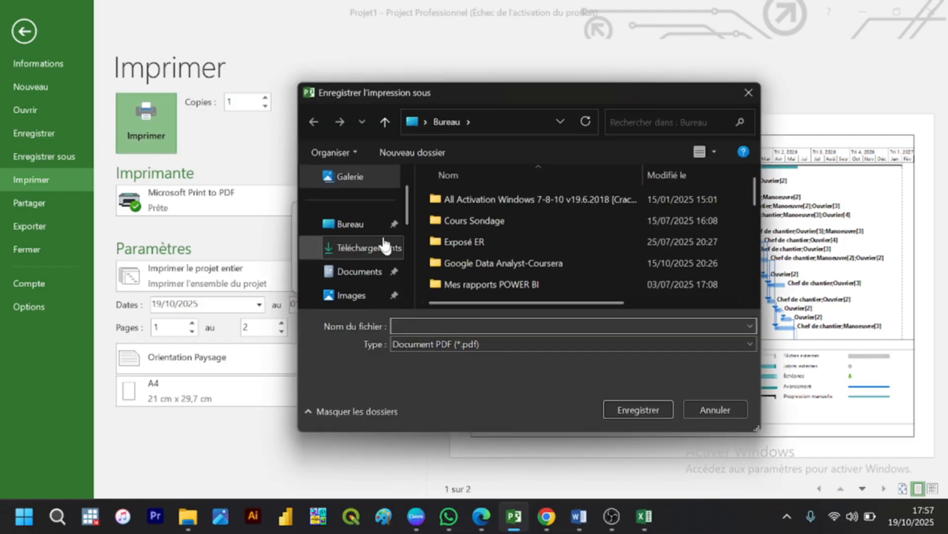
click(378, 228)
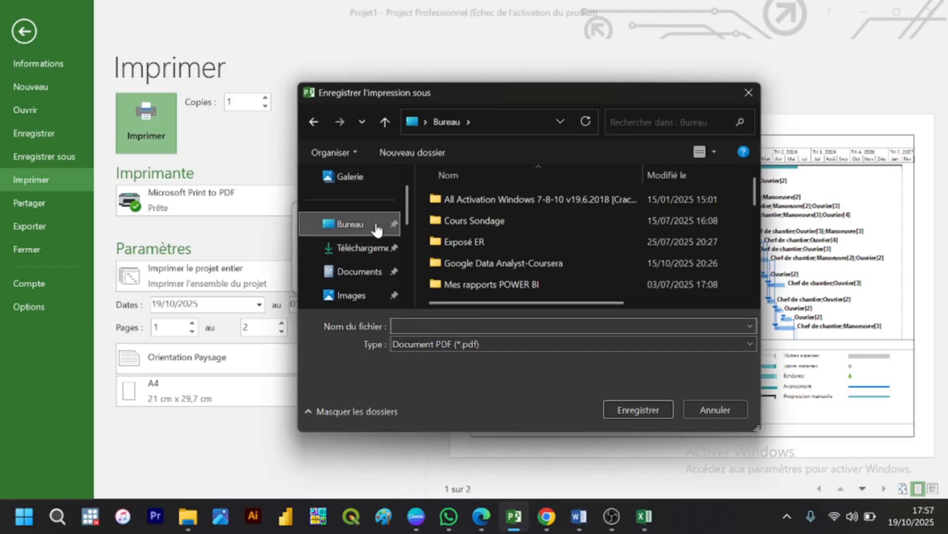
click(446, 328)
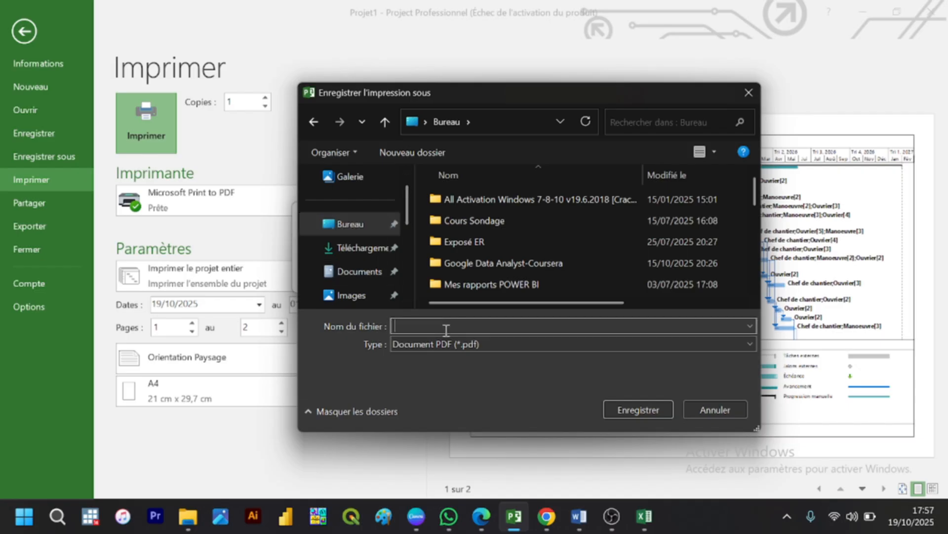
text(PROJET DE CONSTRUCTION)
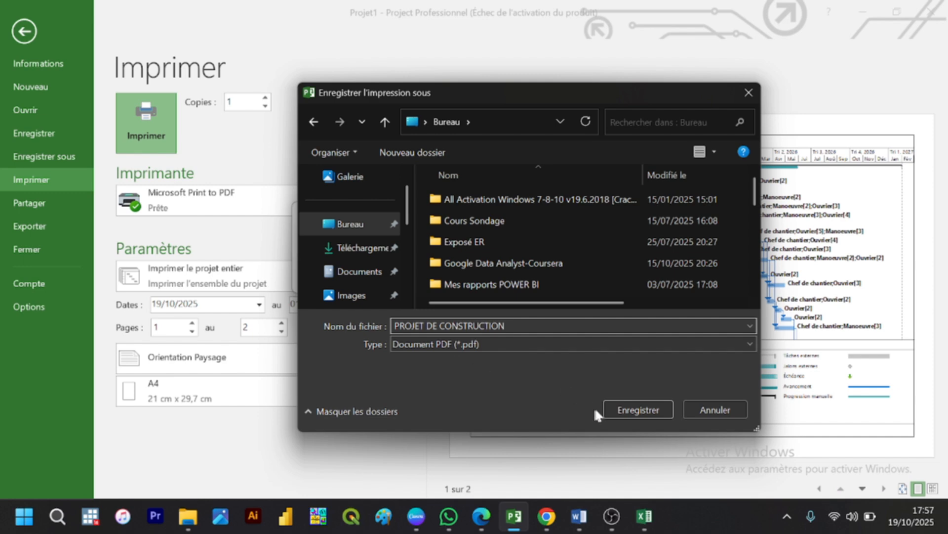
click(627, 409)
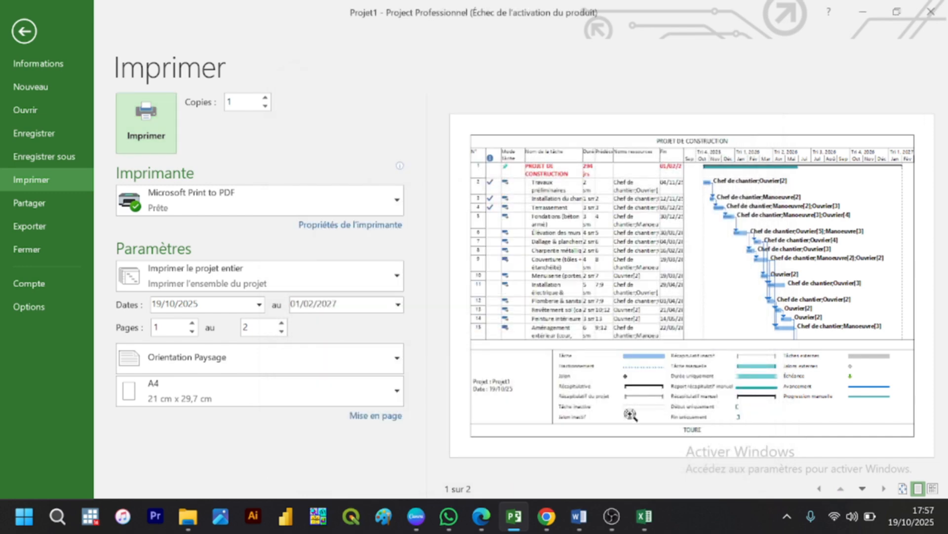
Step: Switch to File Explorer, search the Bureau folder for "Pro" and open PROJET DE CONSTRUCTION.pdf
mouse_move(612, 516)
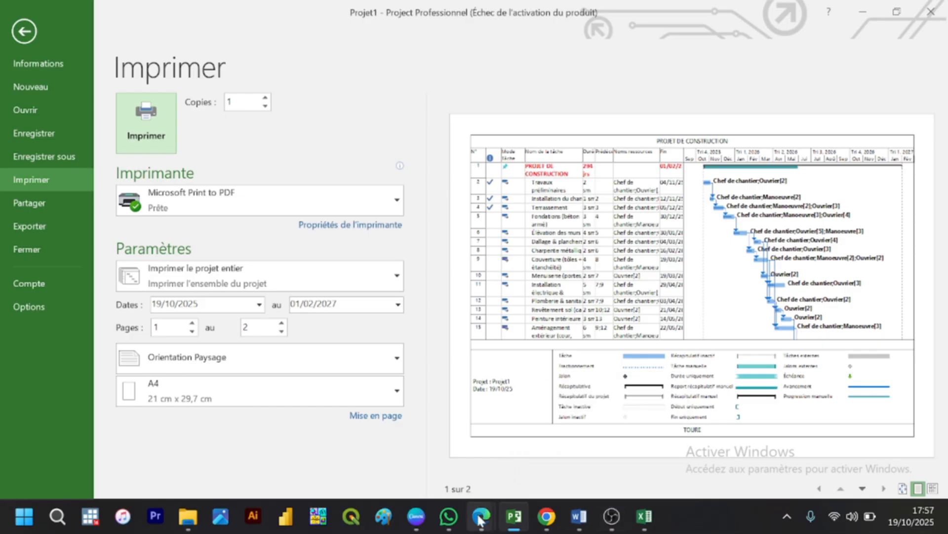
mouse_move(482, 518)
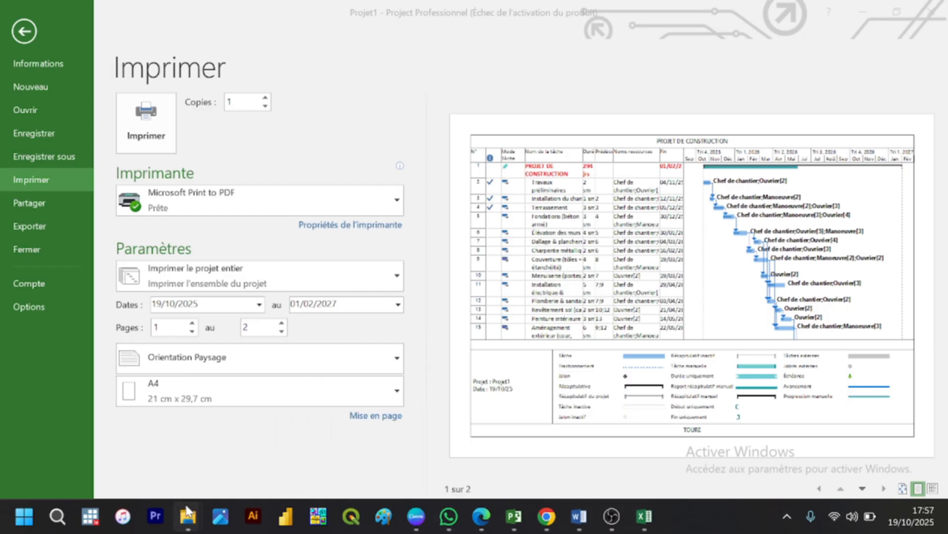
mouse_move(187, 513)
click(161, 448)
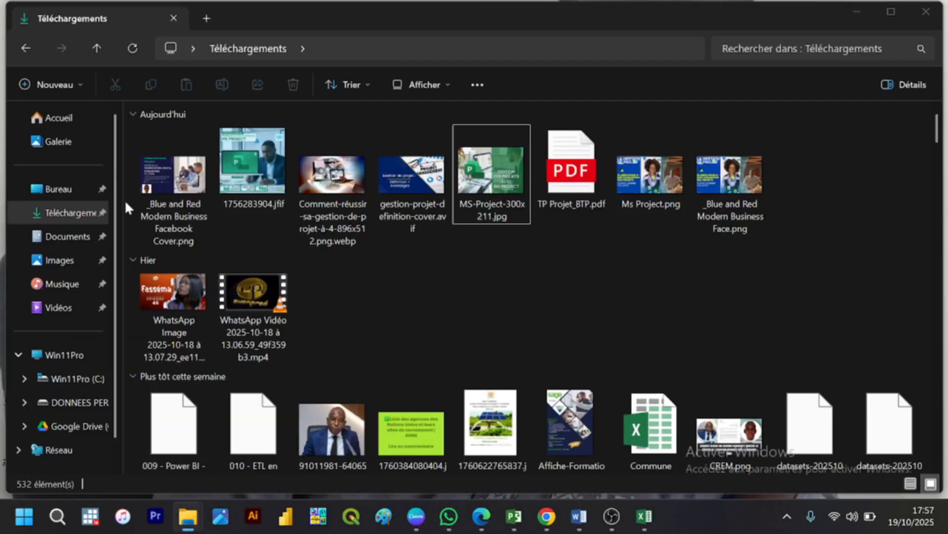
click(68, 192)
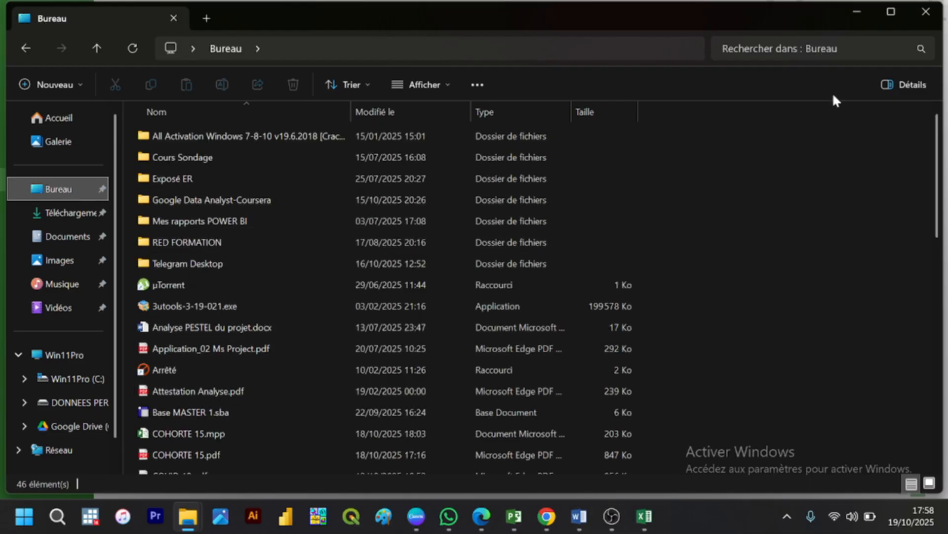
click(815, 52)
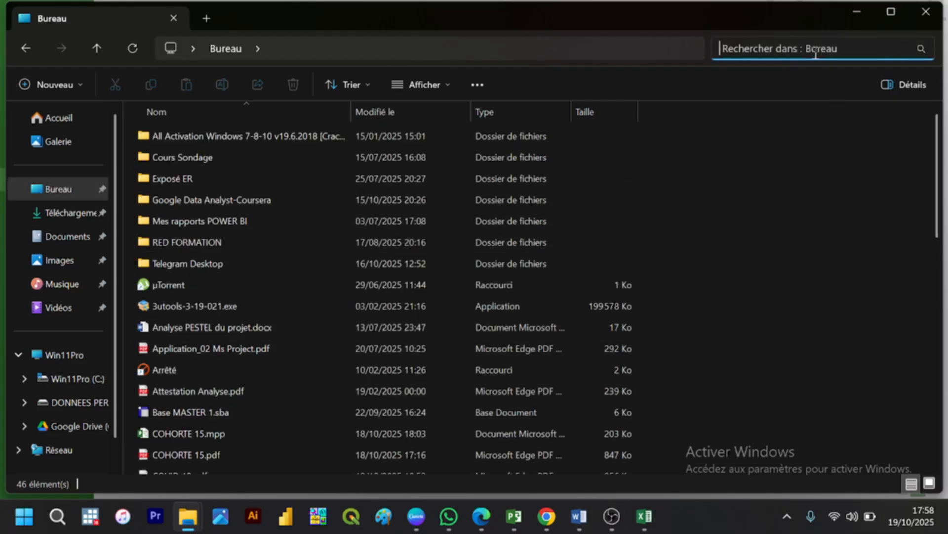
text(Pr)
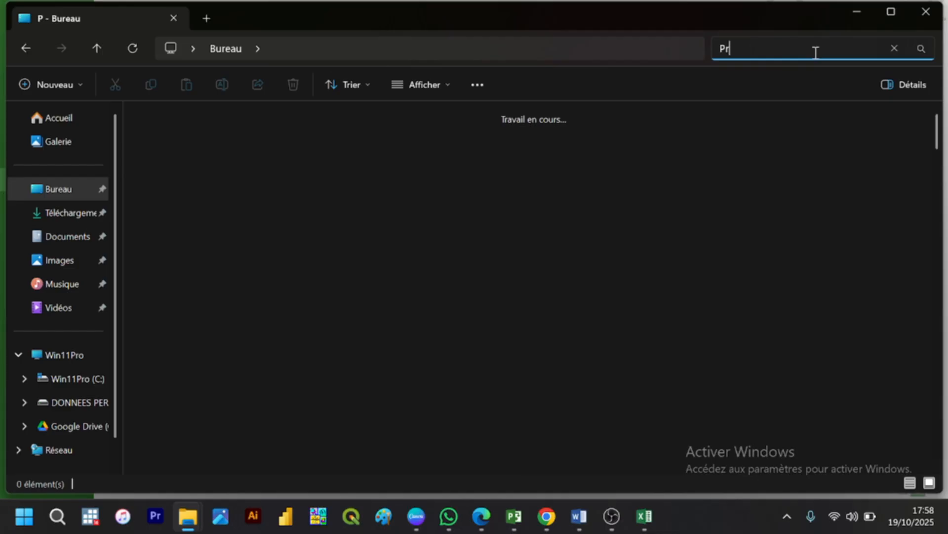
text(o)
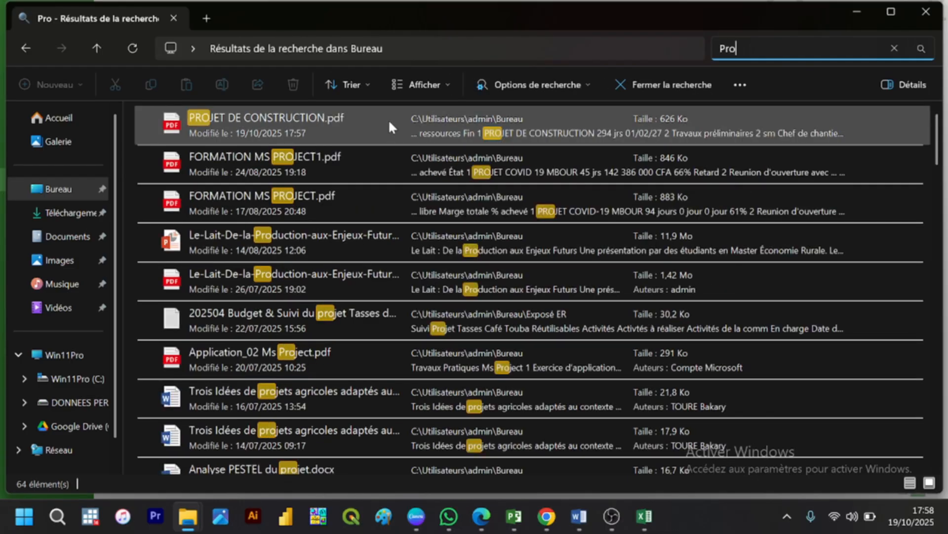
double_click(388, 120)
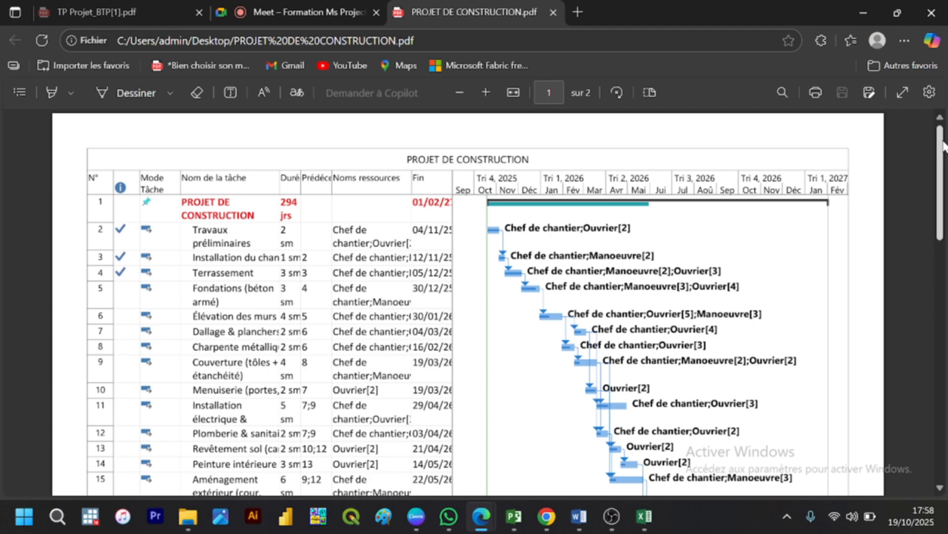
Step: Review both pages of the exported PDF, including the header, legend and footer, and switch back to Microsoft Project
drag(943, 146, 929, 398)
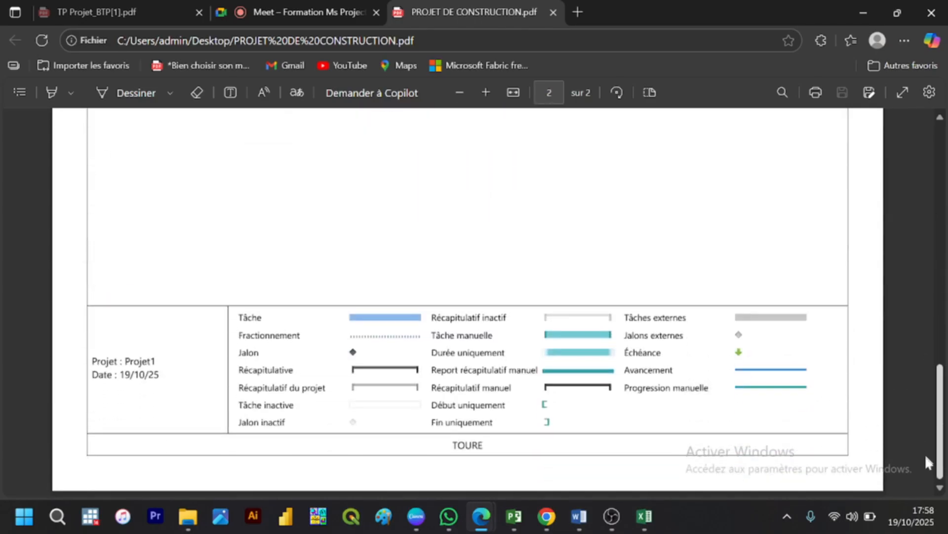
drag(926, 456, 933, 73)
drag(917, 134, 941, 120)
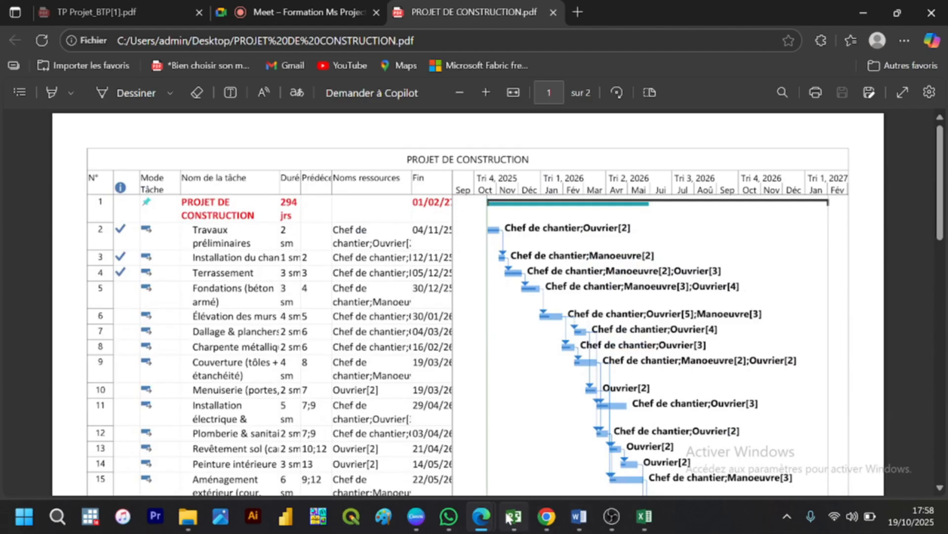
click(509, 518)
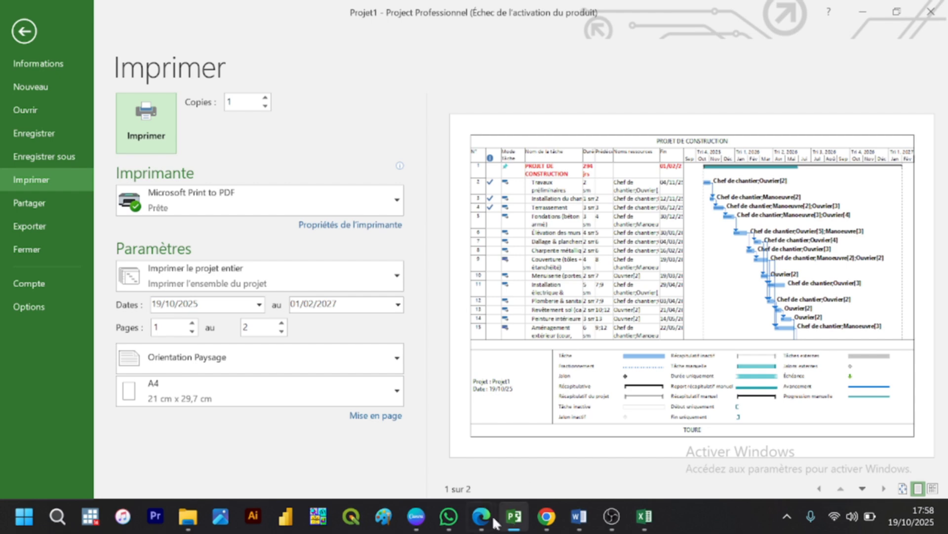
Step: Switch to PROJET DE CONSTRUCTION.pdf in Microsoft Edge and examine the legend at the end of page 1
mouse_move(489, 522)
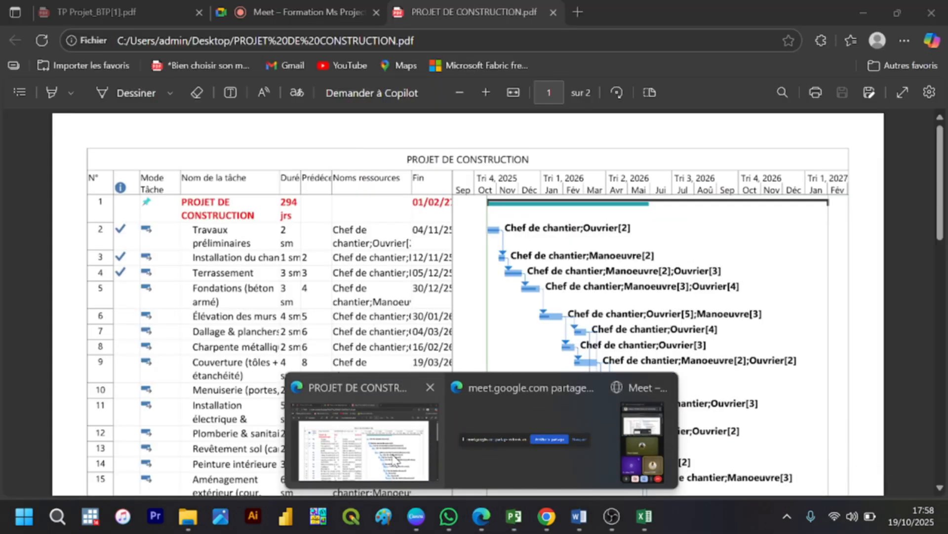
click(395, 459)
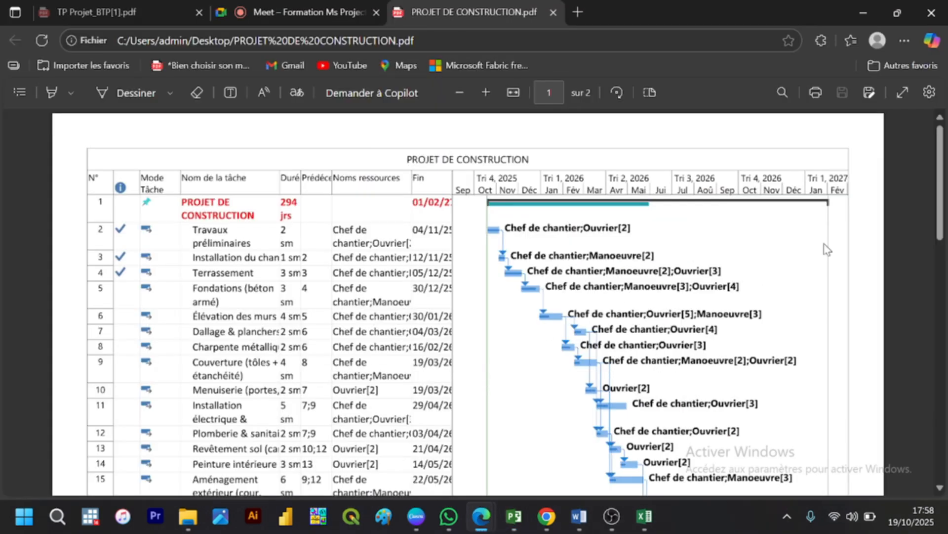
drag(942, 192, 939, 260)
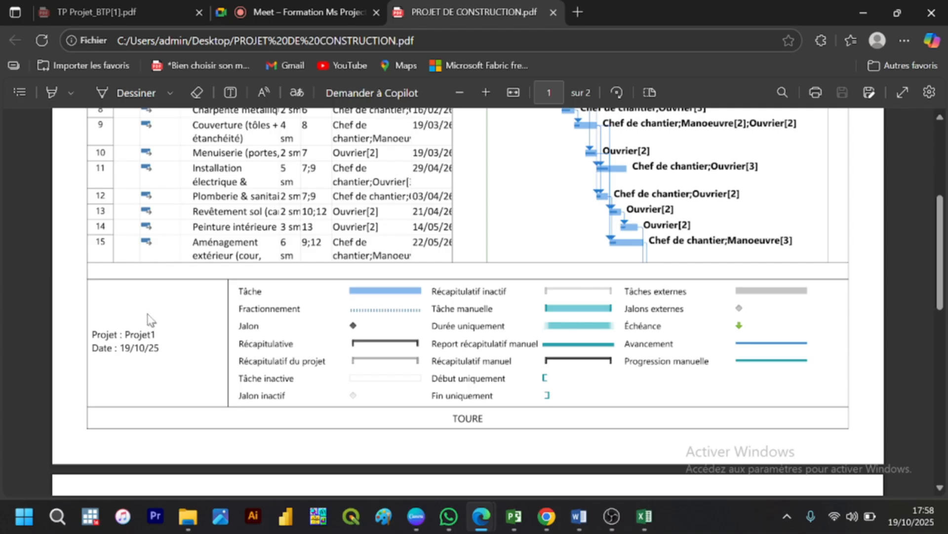
Step: Try to mark the upper edge of the page 1 legend with a freehand pen line and erase the stroke
click(114, 99)
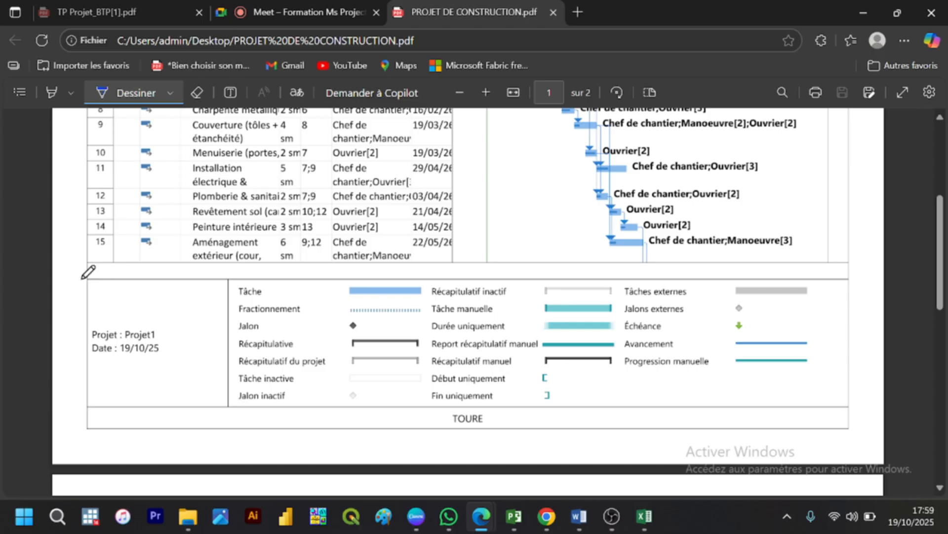
mouse_move(82, 279)
mouse_down()
mouse_move(289, 290)
mouse_move(766, 258)
mouse_move(870, 326)
mouse_up()
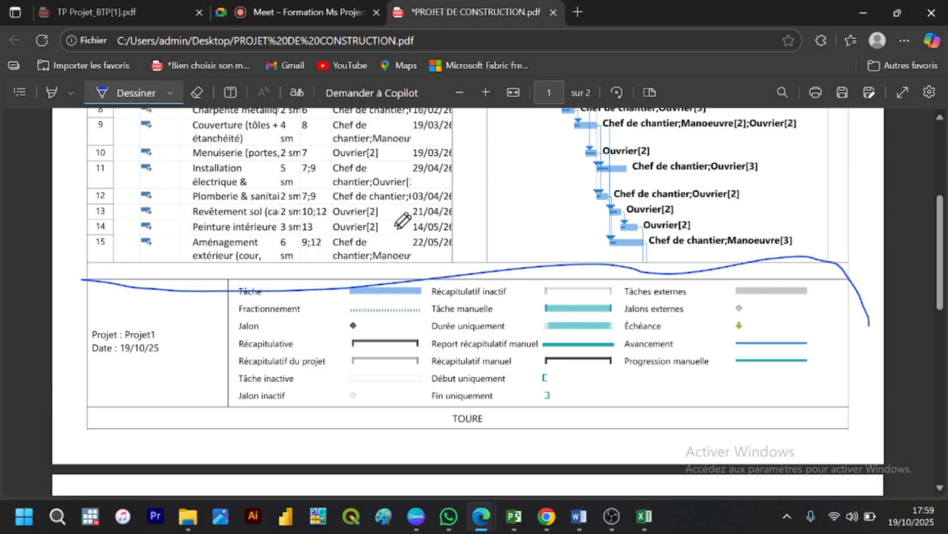
click(197, 93)
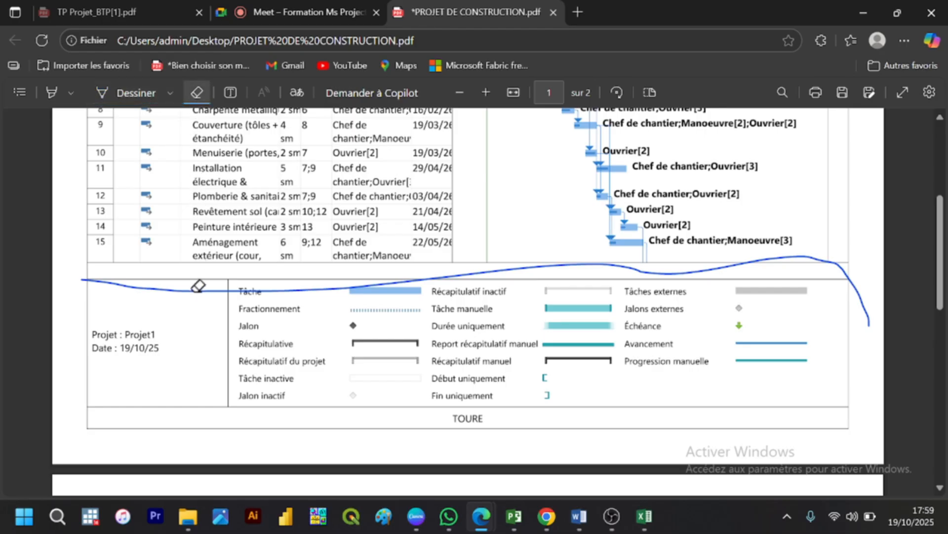
click(279, 285)
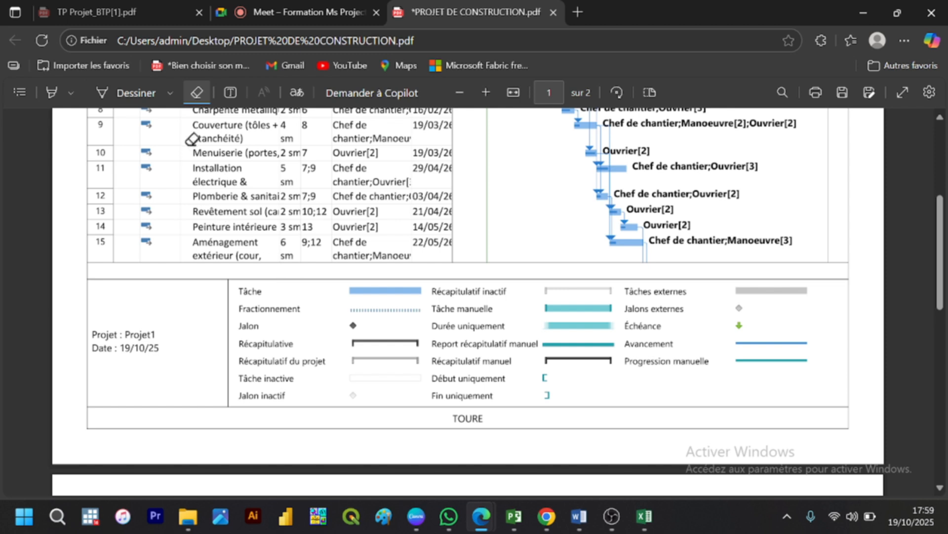
click(196, 92)
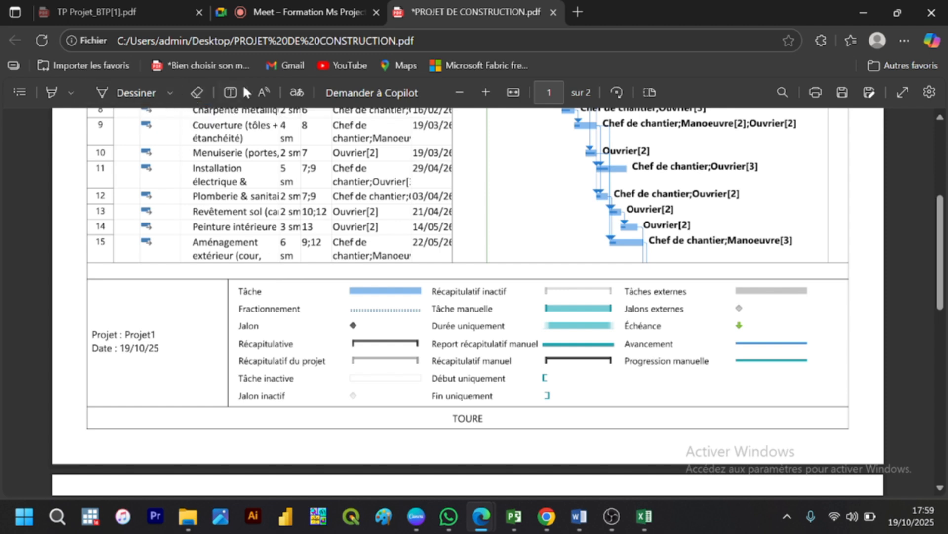
Step: Turn the highlighter's text-only highlighting option on and back off, keeping yellow as the colour
click(74, 91)
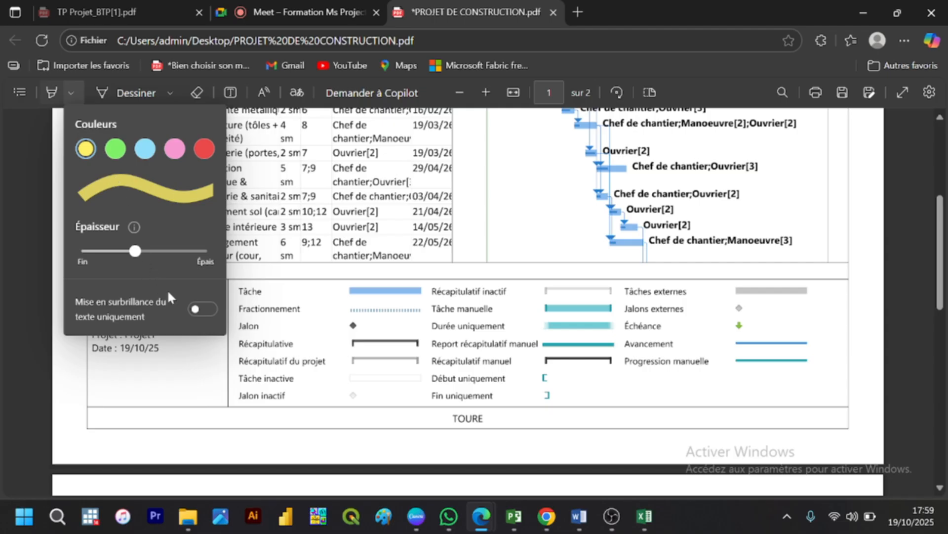
click(197, 310)
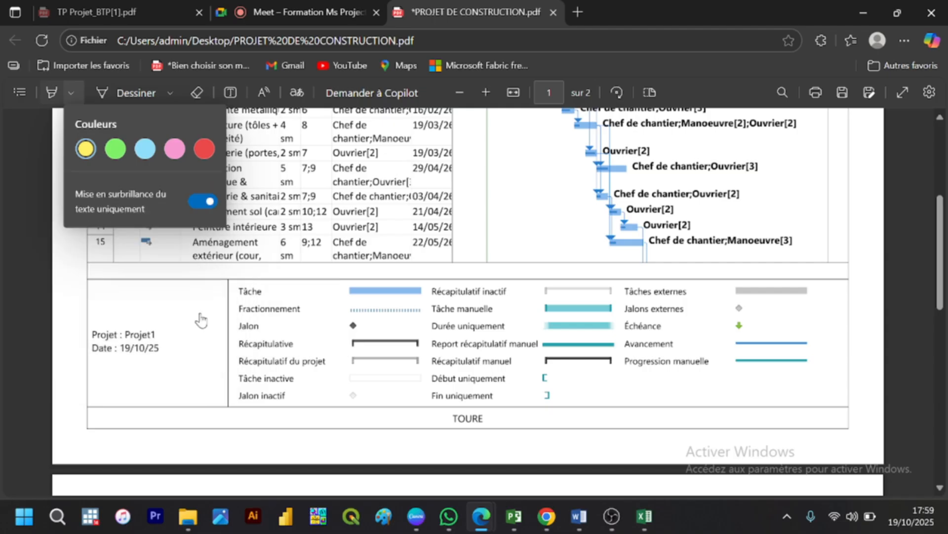
click(150, 274)
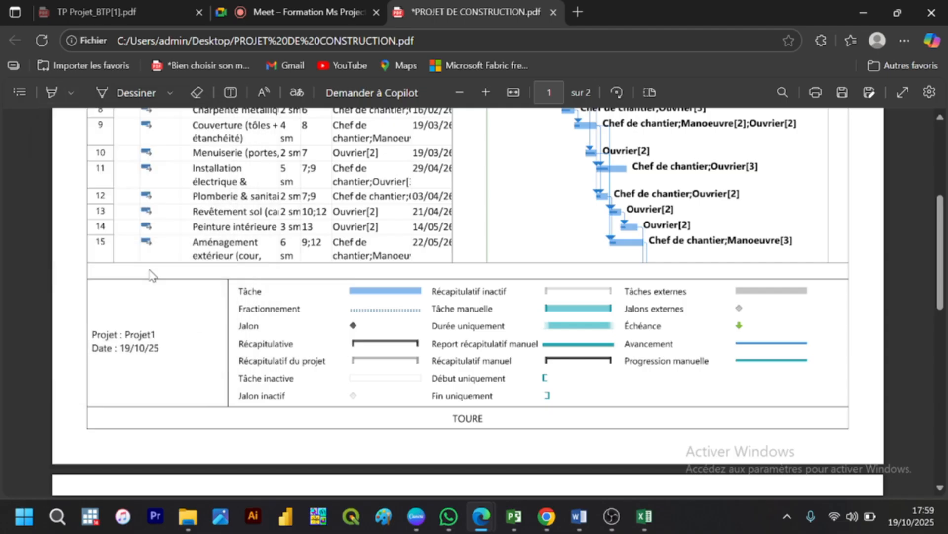
click(52, 85)
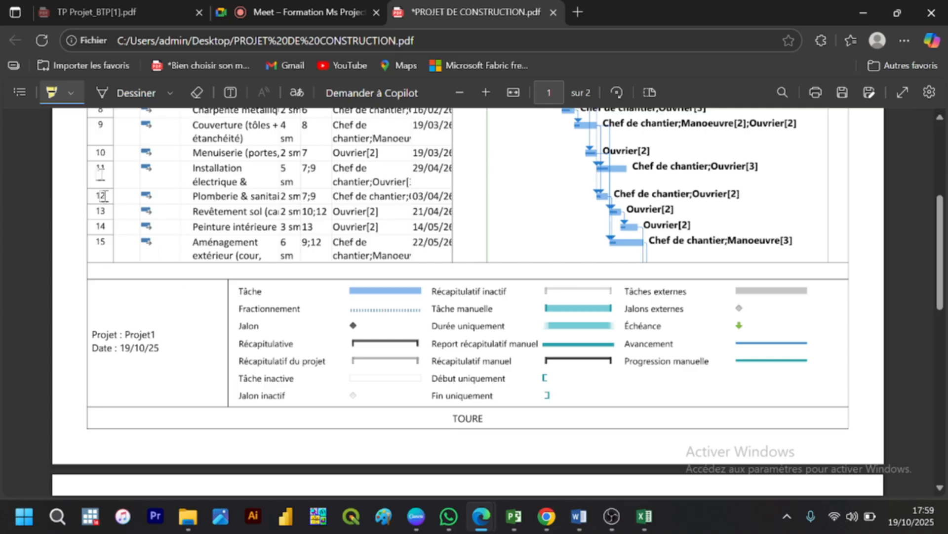
click(79, 88)
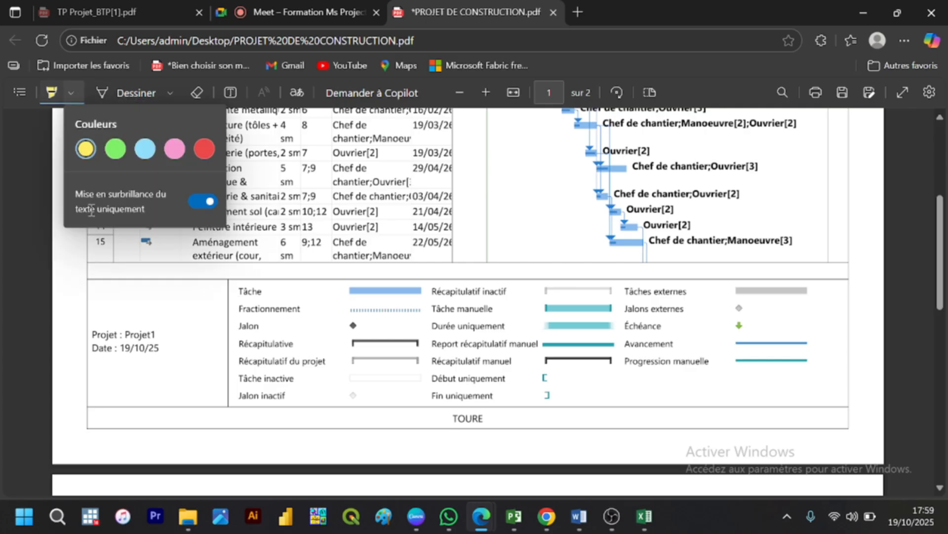
click(213, 203)
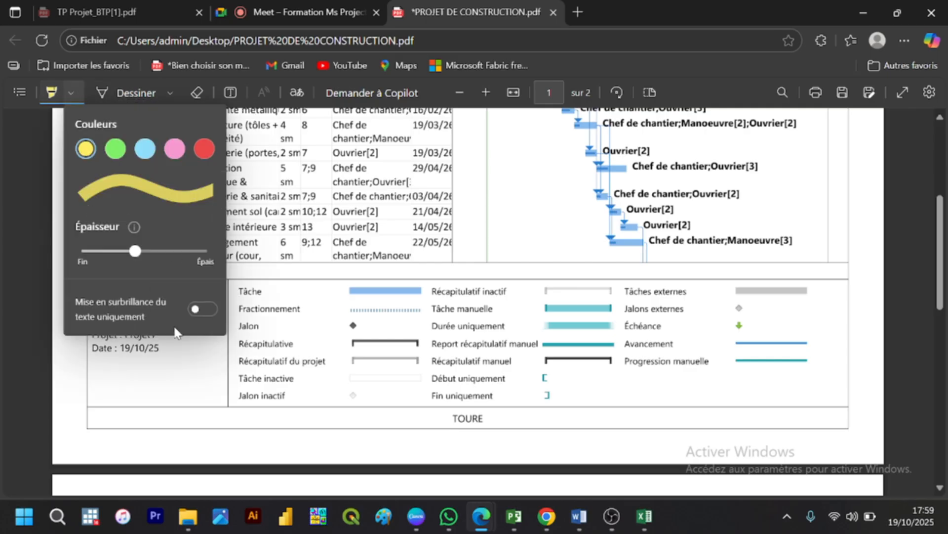
Step: Try a freehand yellow highlighter stroke above the project name in the legend and erase it
click(125, 321)
mouse_move(111, 287)
mouse_down()
mouse_move(223, 311)
mouse_move(246, 327)
mouse_up()
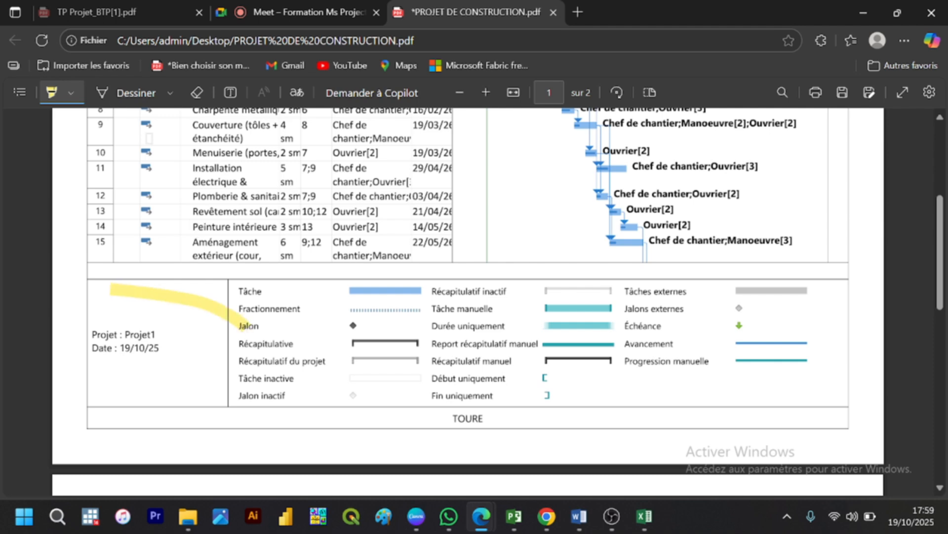
click(193, 97)
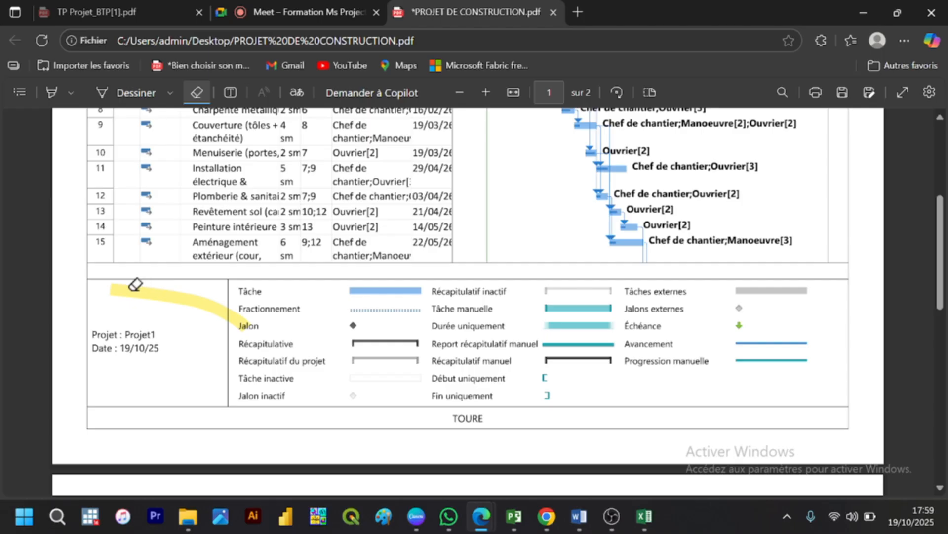
click(232, 307)
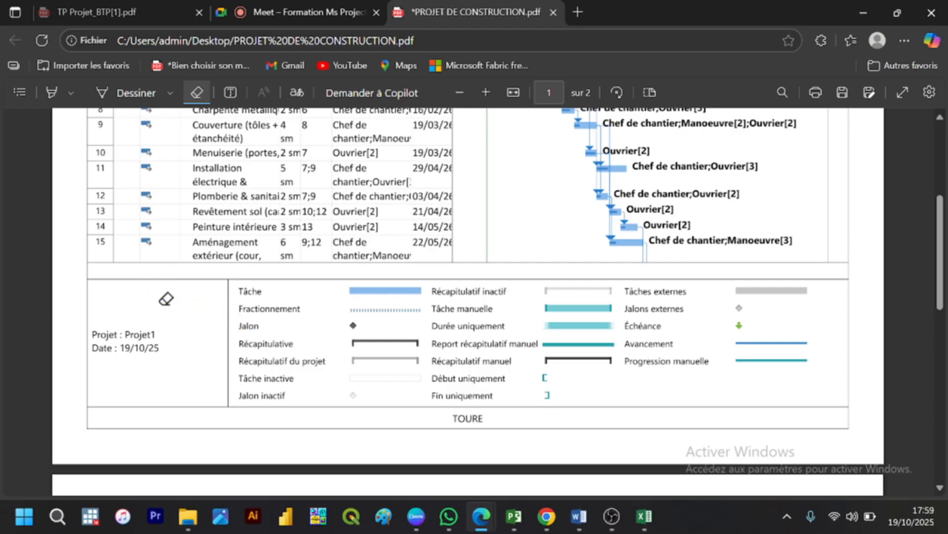
Step: Circle the whole legend and footer area of page 1 freehand with the yellow highlighter and deactivate the highlighter
click(56, 87)
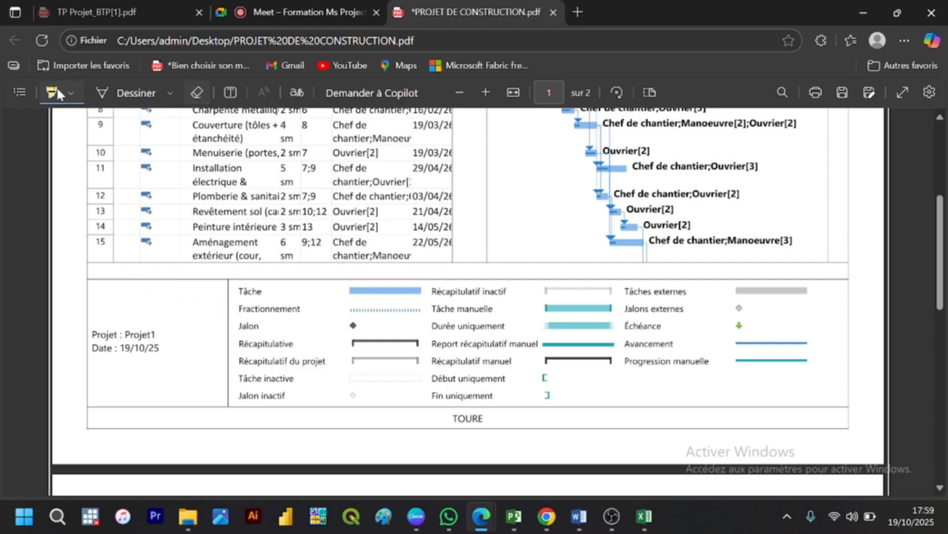
drag(91, 275, 479, 265)
mouse_move(543, 267)
mouse_down()
mouse_move(704, 262)
mouse_move(835, 273)
mouse_move(854, 357)
mouse_move(635, 427)
mouse_move(442, 420)
mouse_move(425, 398)
mouse_move(188, 431)
mouse_move(93, 380)
mouse_move(84, 324)
mouse_move(93, 273)
mouse_up()
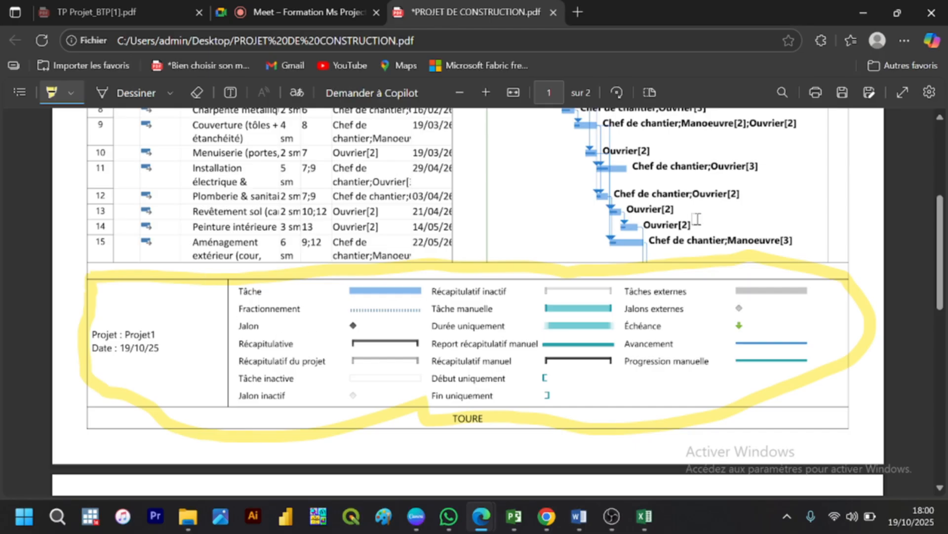
drag(942, 305, 942, 271)
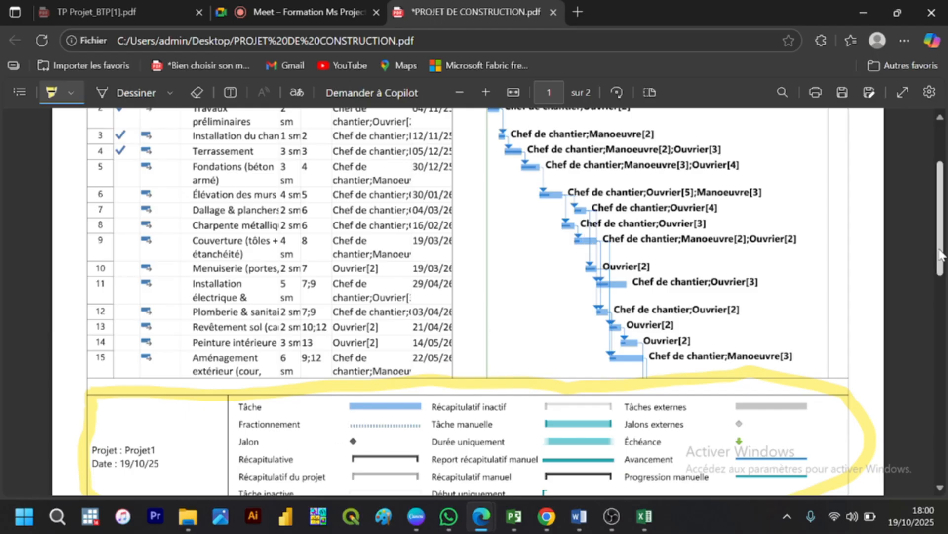
drag(940, 254, 941, 268)
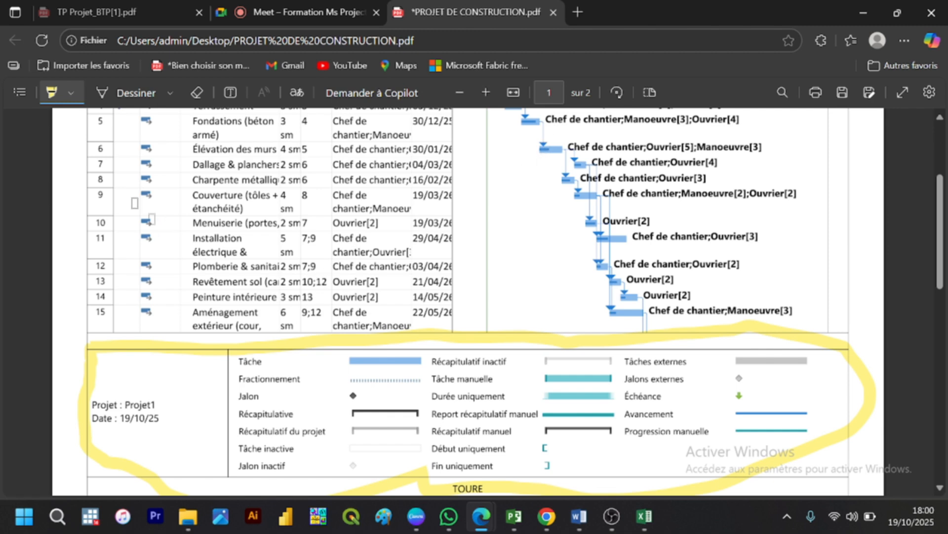
click(51, 94)
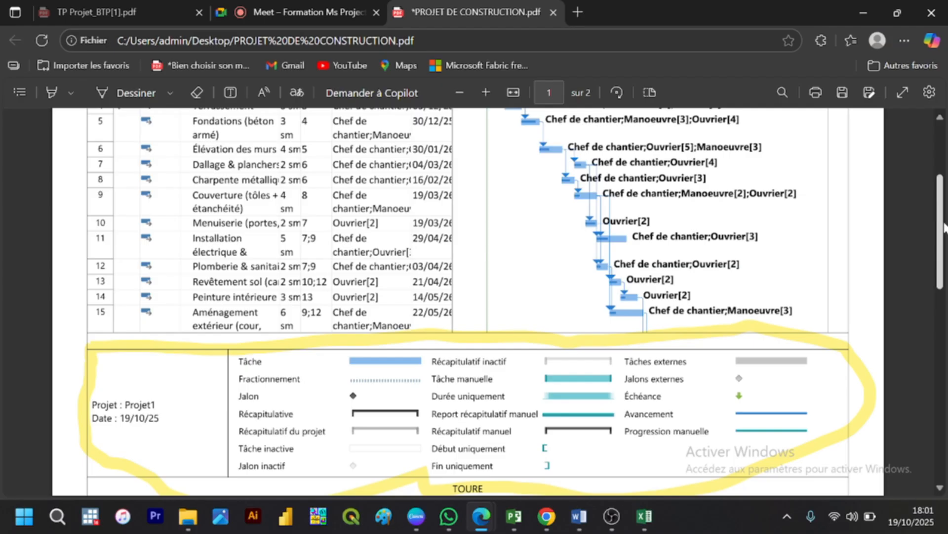
Step: Examine the PDF's task table, Gantt bars and circled legend on page 1, and the start of page 2
scroll(943, 232, up, 3)
scroll(940, 244, down, 2)
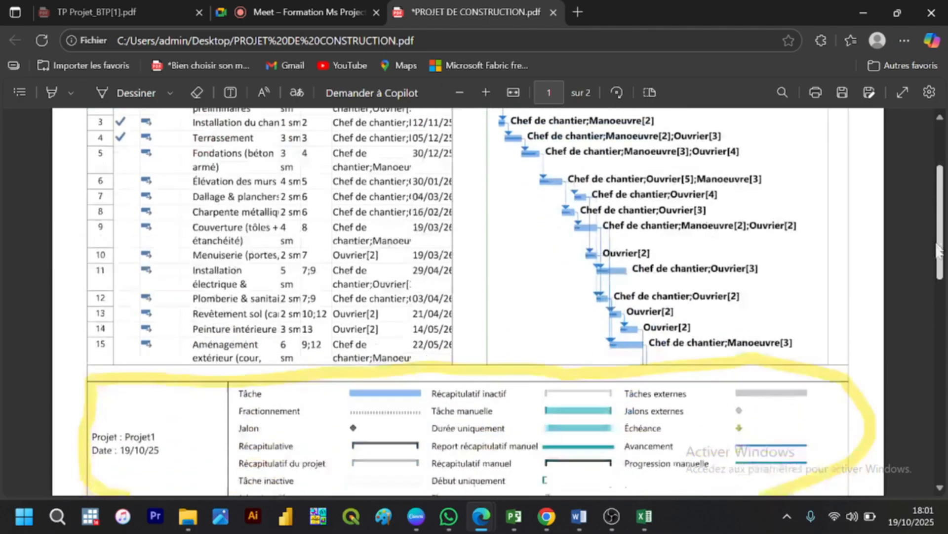
scroll(938, 249, down, 7)
scroll(931, 240, up, 6)
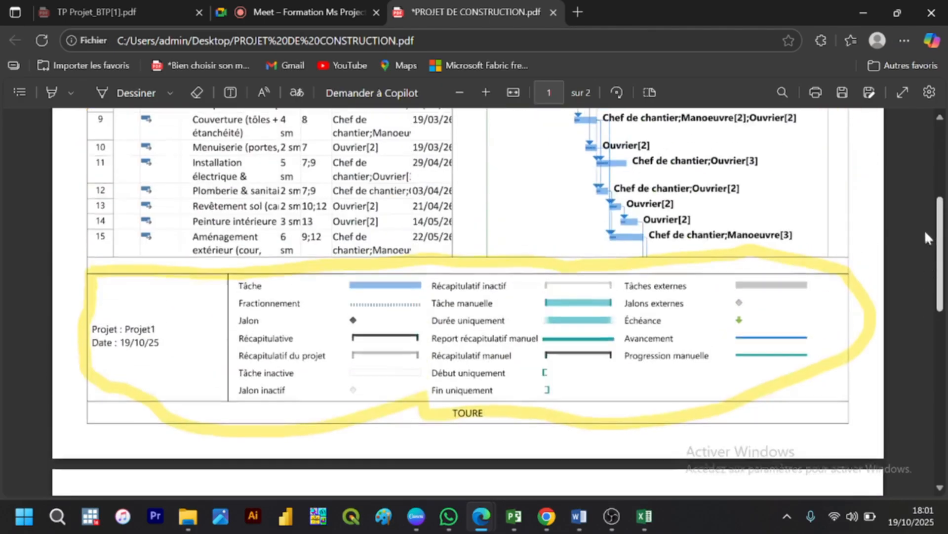
scroll(925, 233, up, 3)
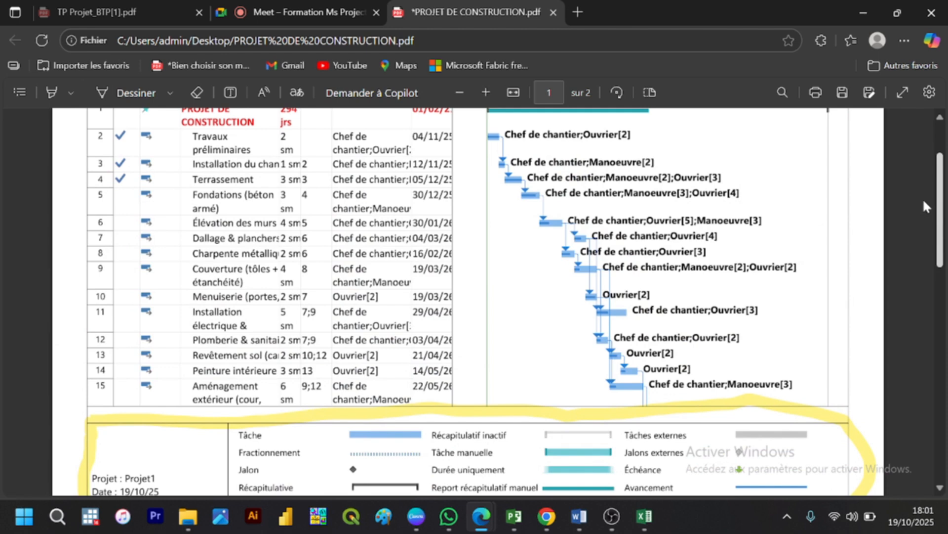
scroll(923, 208, down, 3)
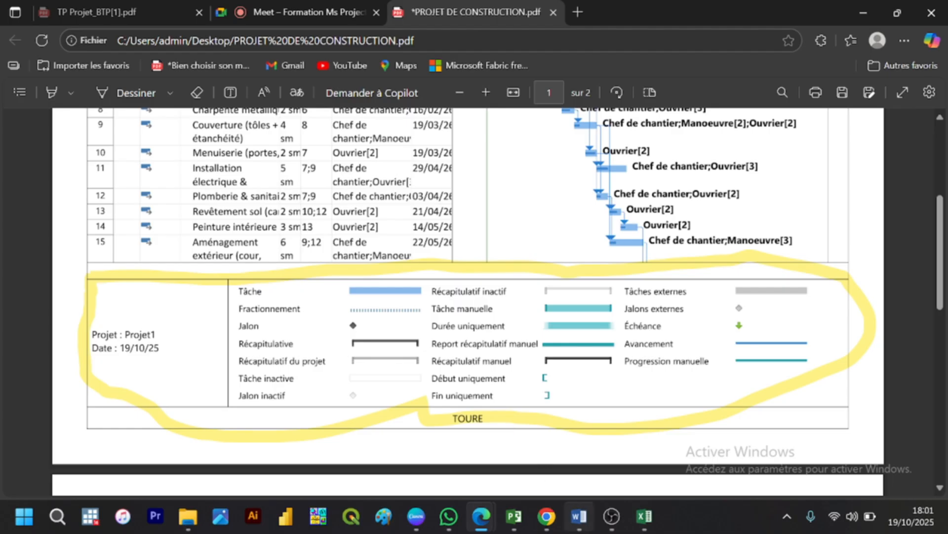
mouse_move(586, 500)
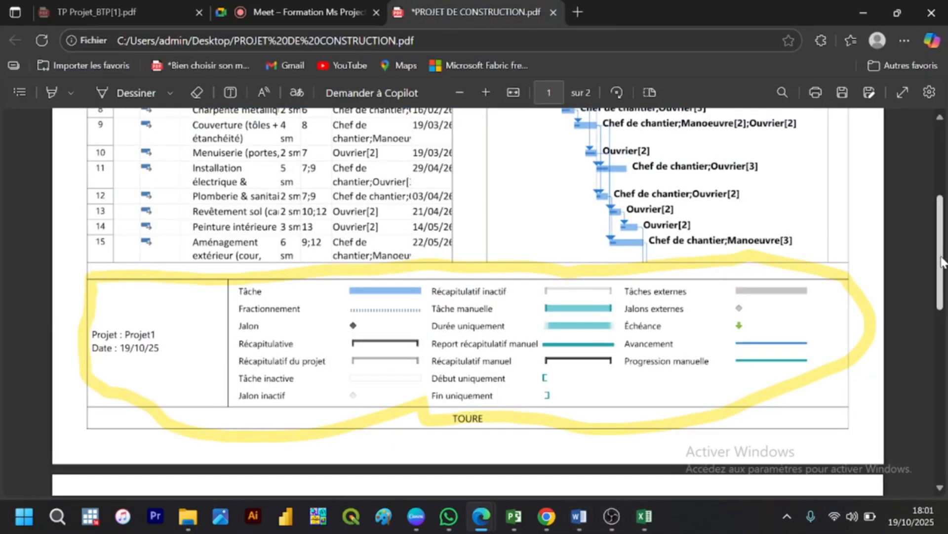
drag(942, 234, 941, 164)
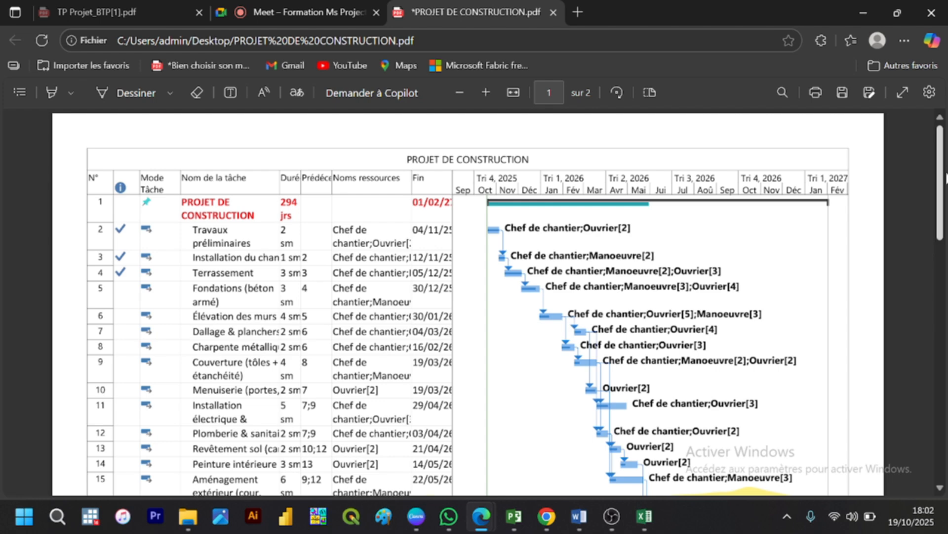
scroll(941, 237, down, 1)
scroll(937, 297, down, 1)
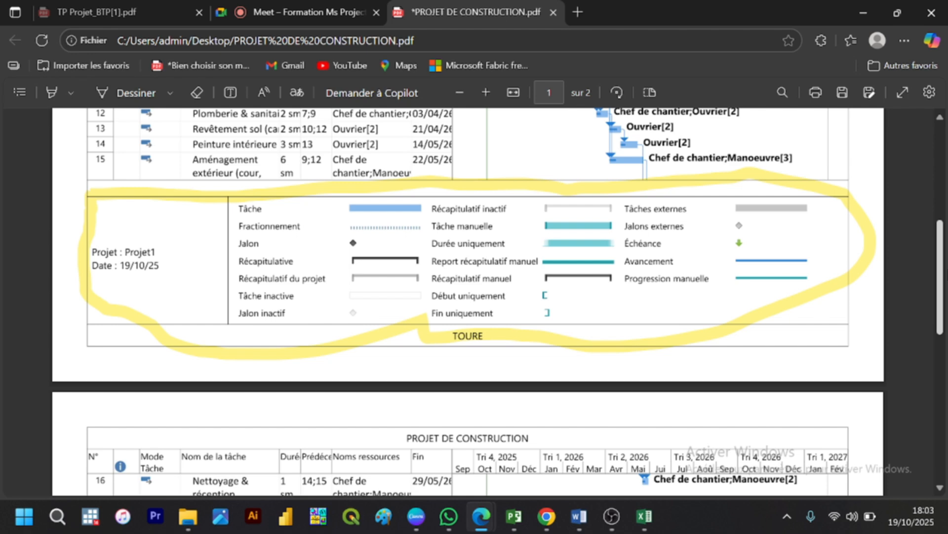
scroll(934, 267, down, 3)
scroll(934, 267, up, 5)
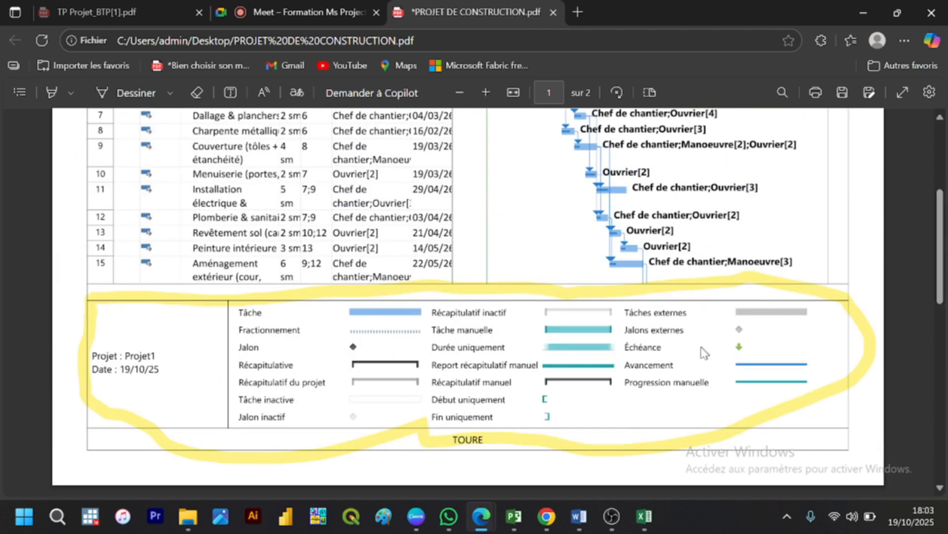
Step: Switch to Microsoft Project, leave the print preview and open the Gantt bar styles at the Fractionnement style's appearance
click(507, 517)
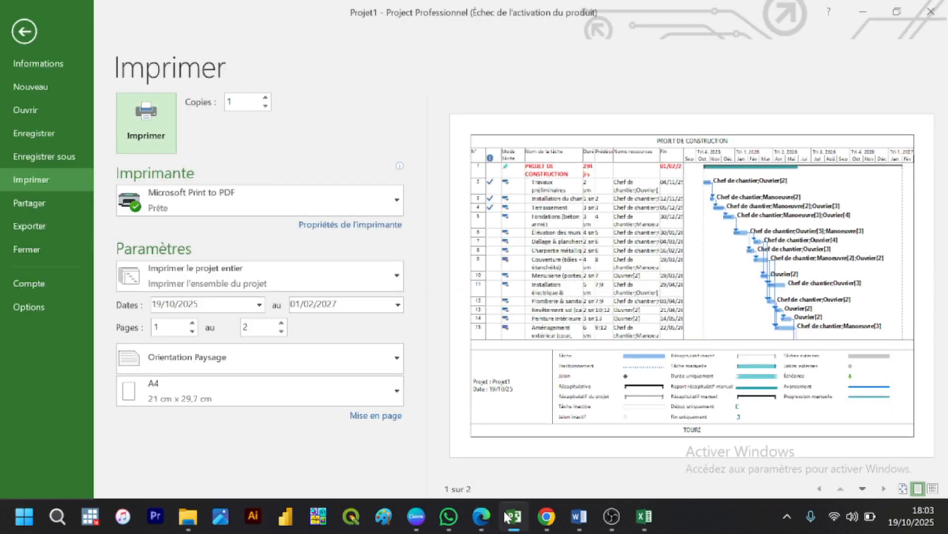
click(20, 29)
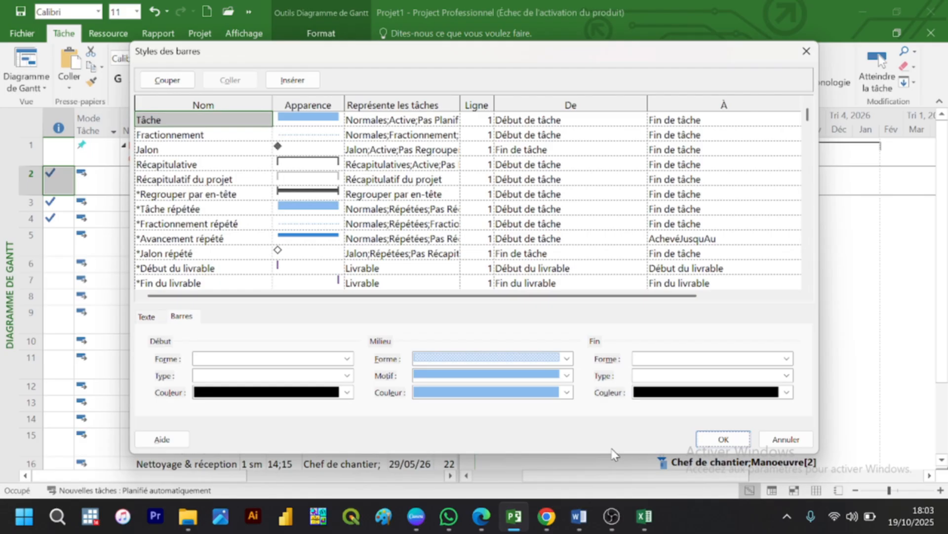
click(771, 438)
click(307, 133)
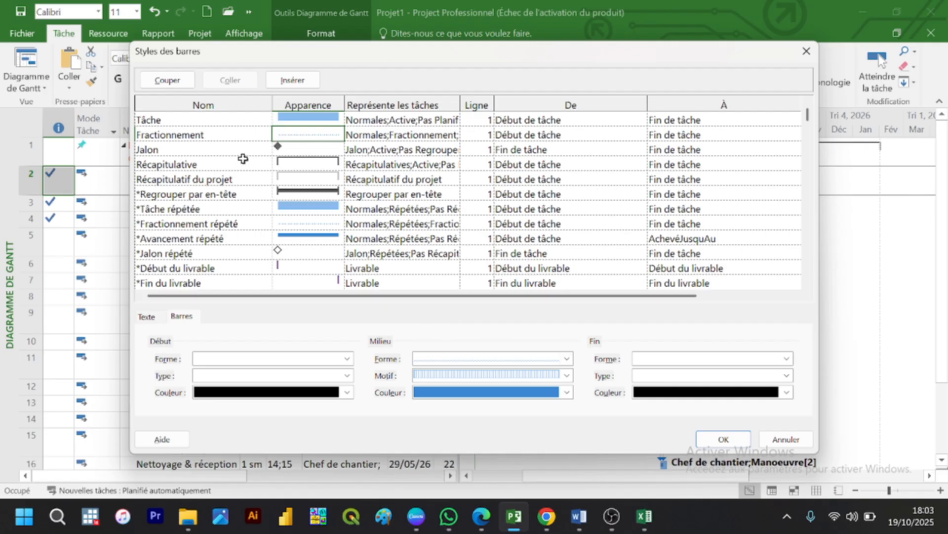
Step: Set the start colour of the Jalon bar style to standard red, keeping the diamond shape
click(291, 149)
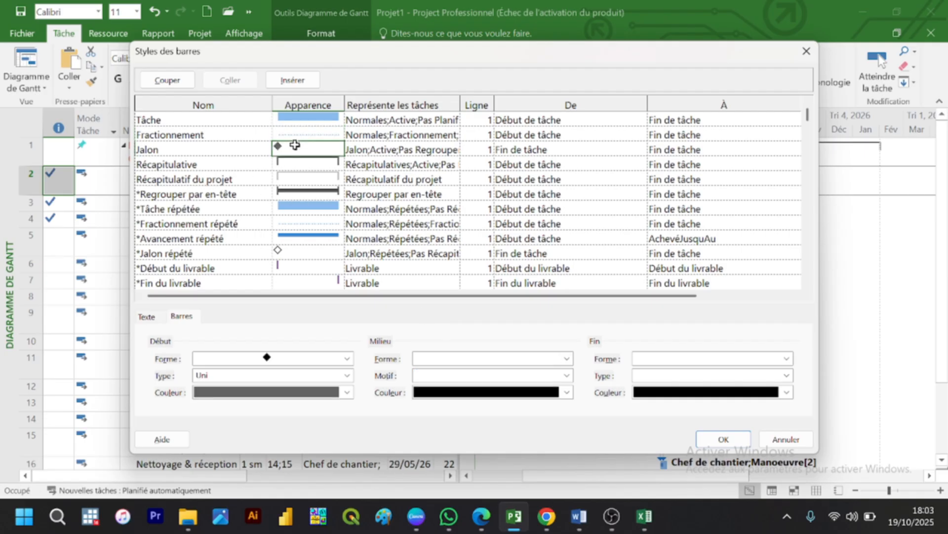
click(312, 359)
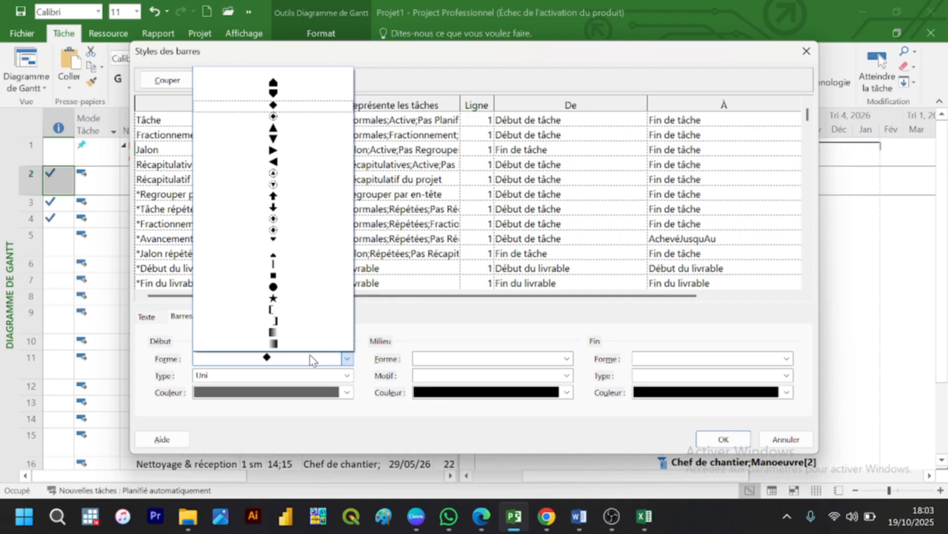
click(312, 359)
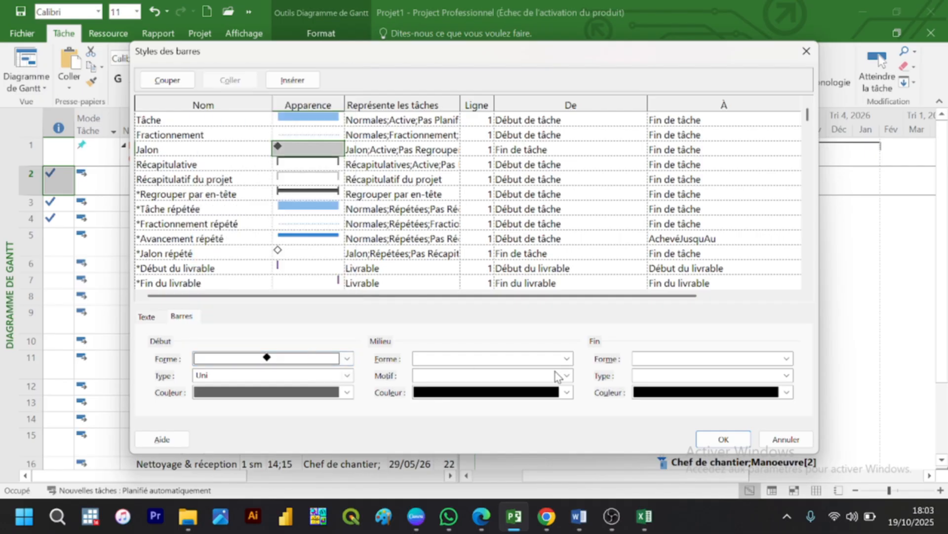
click(308, 393)
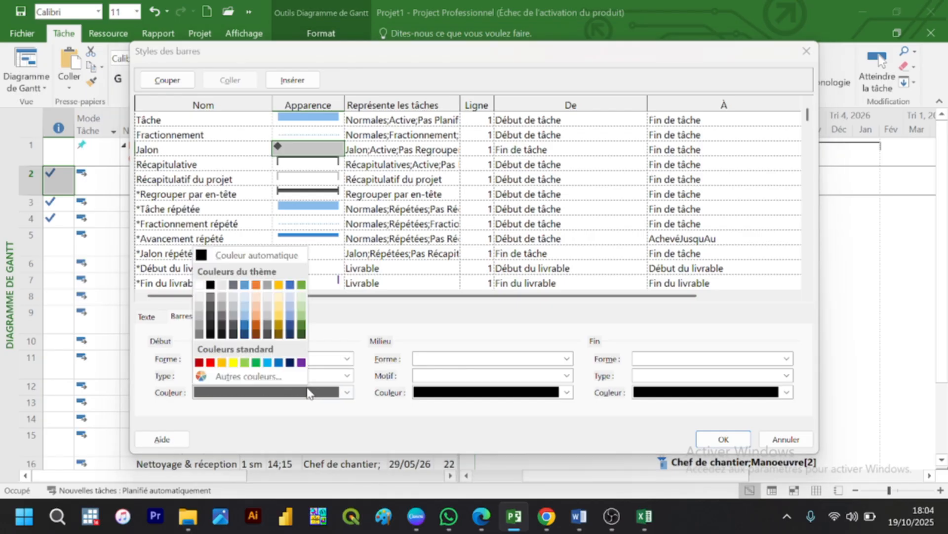
click(211, 362)
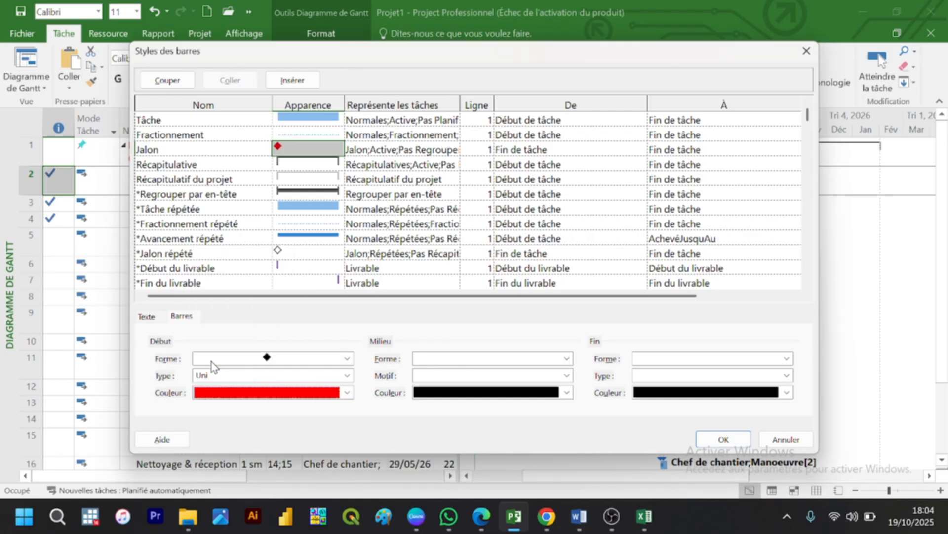
Step: Set the middle and end colours of the Jalon bar style to standard red, leaving the middle shape empty
click(460, 394)
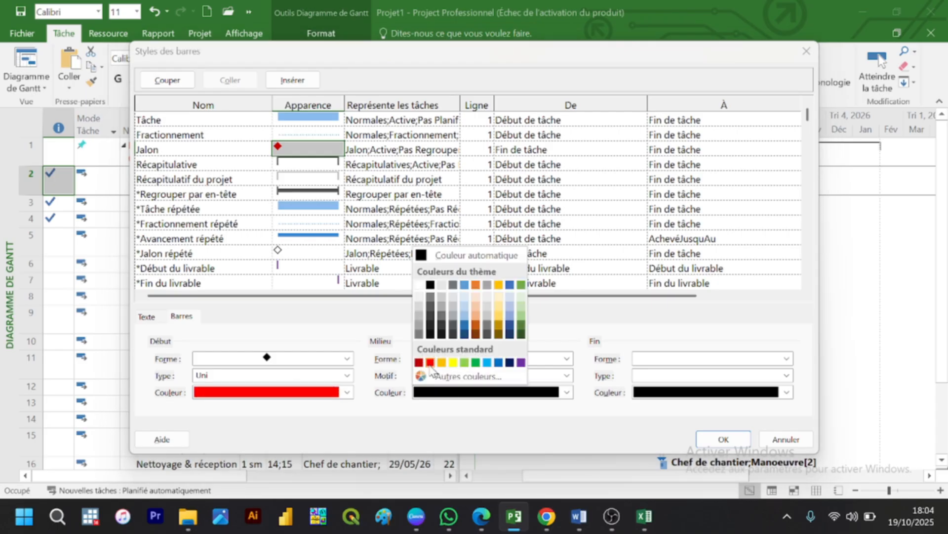
click(430, 363)
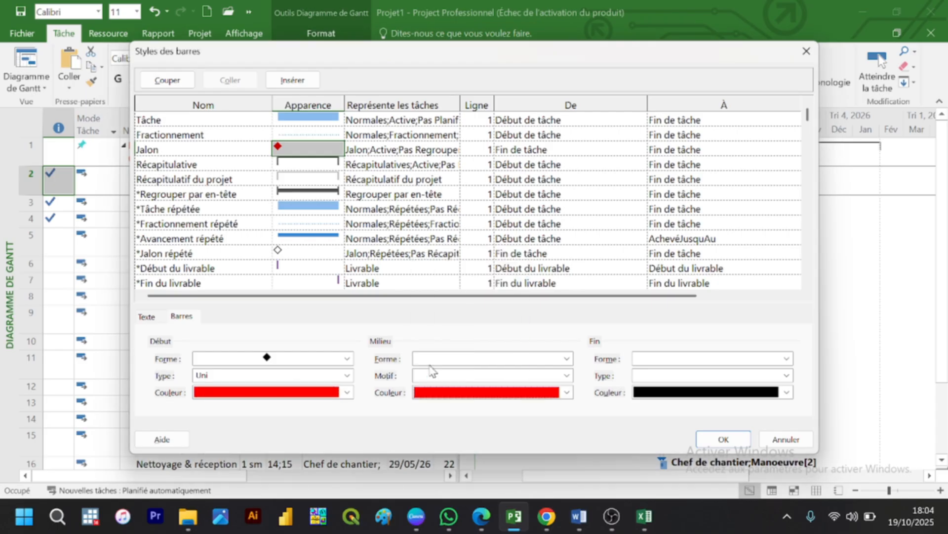
click(721, 398)
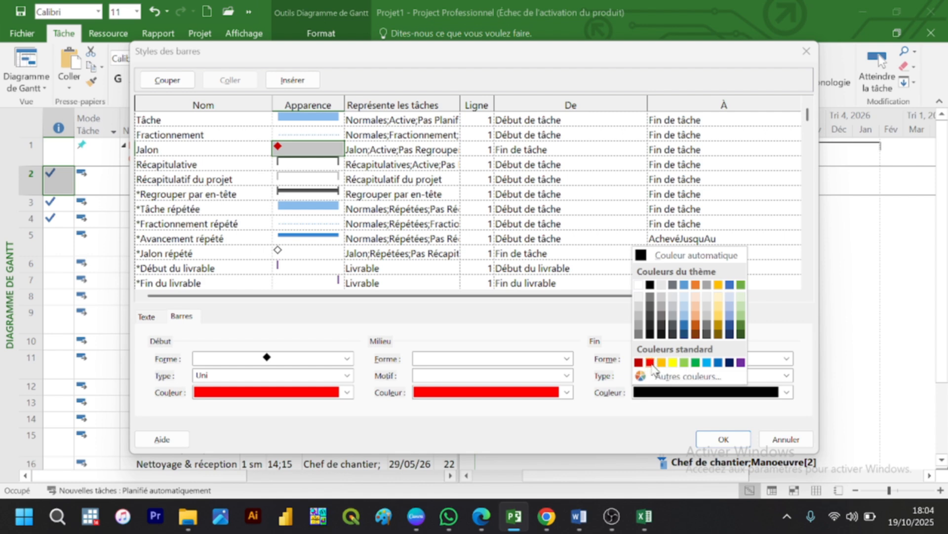
click(651, 364)
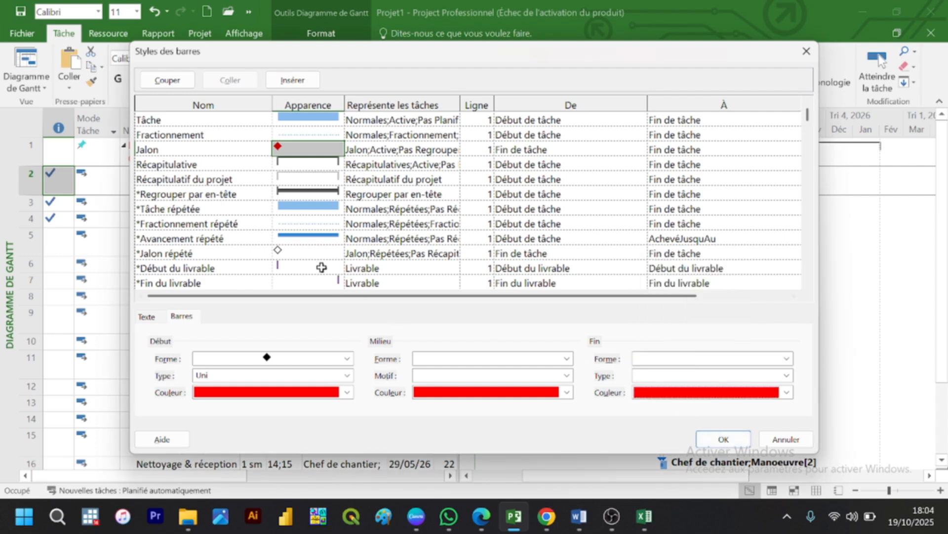
click(525, 359)
click(525, 358)
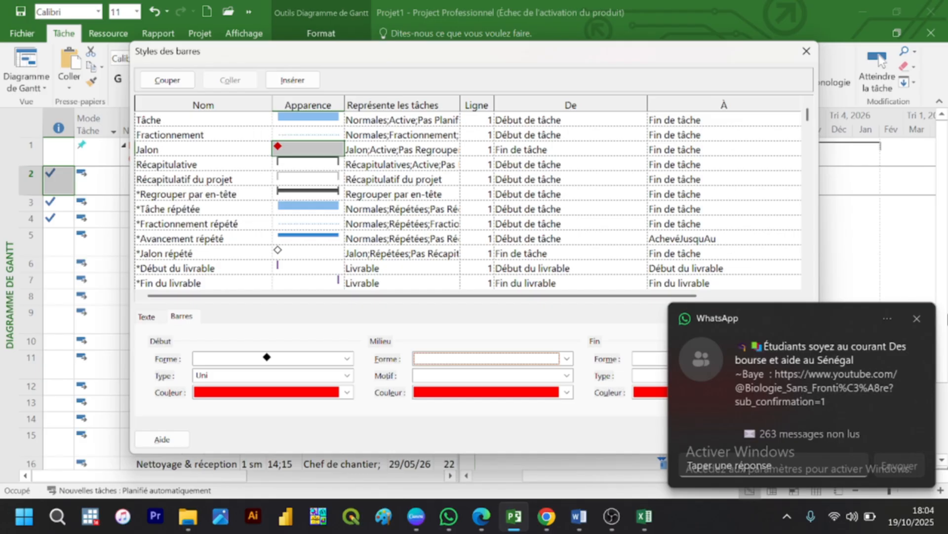
click(919, 317)
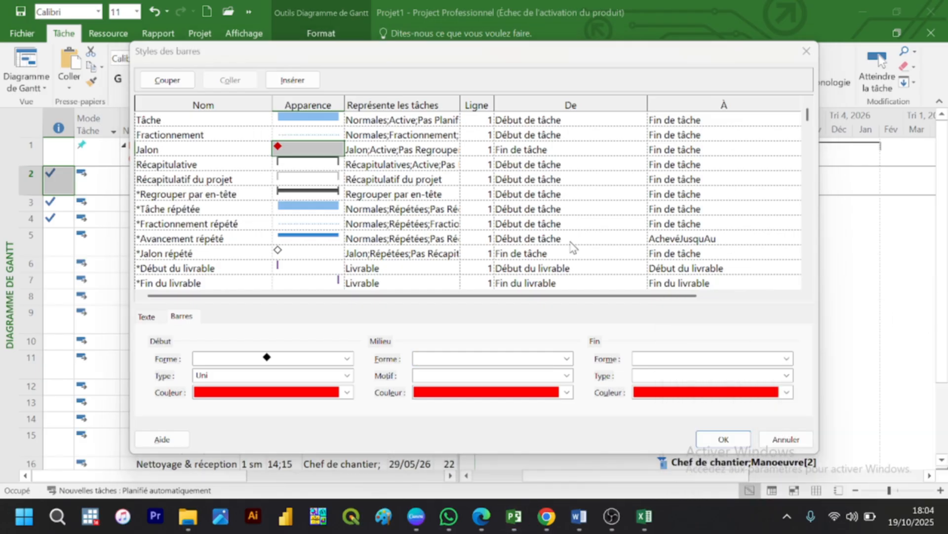
Step: Set the start shape of the Récapitulative bar style to a star, keeping its type as Uni
click(295, 163)
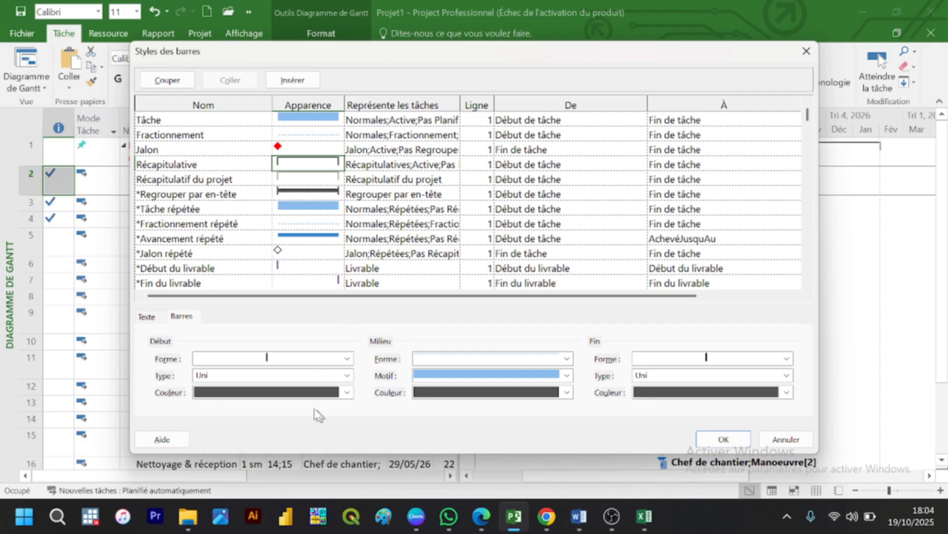
click(305, 358)
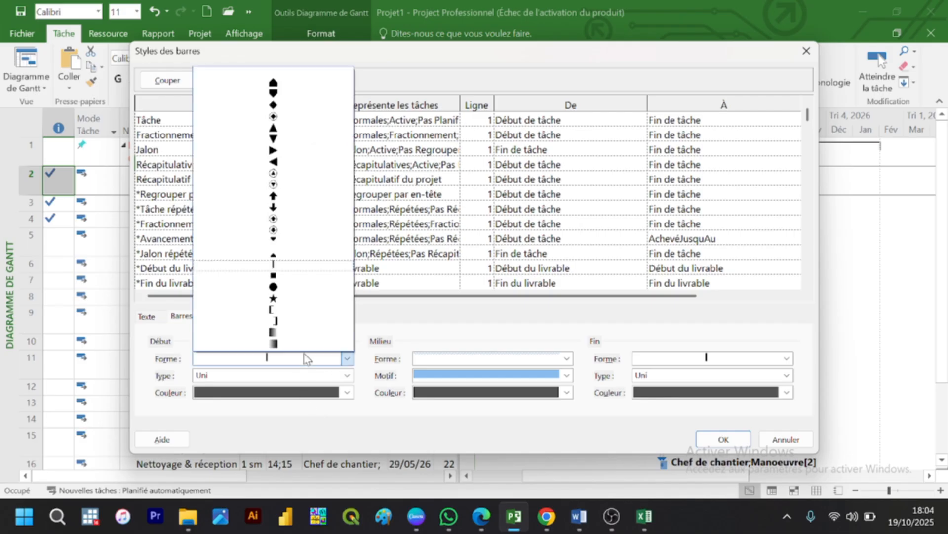
click(275, 303)
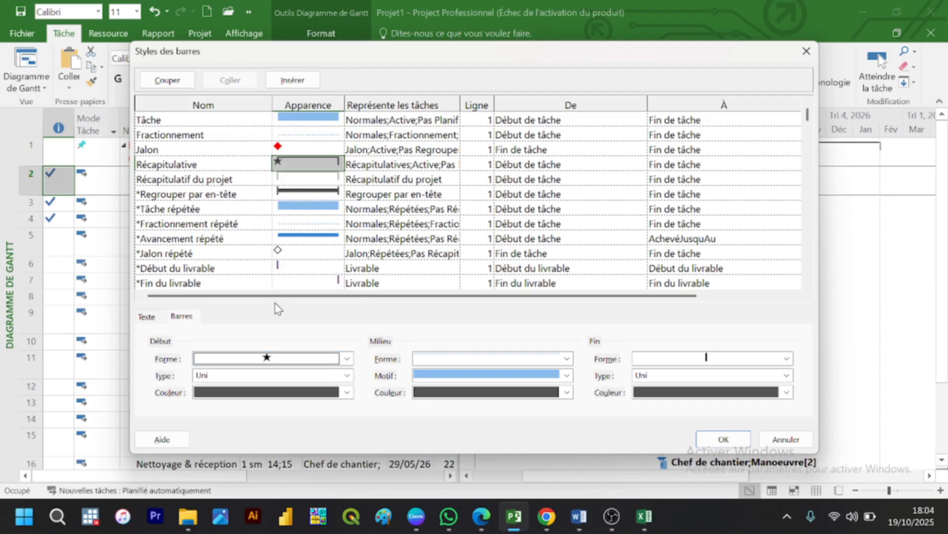
click(270, 377)
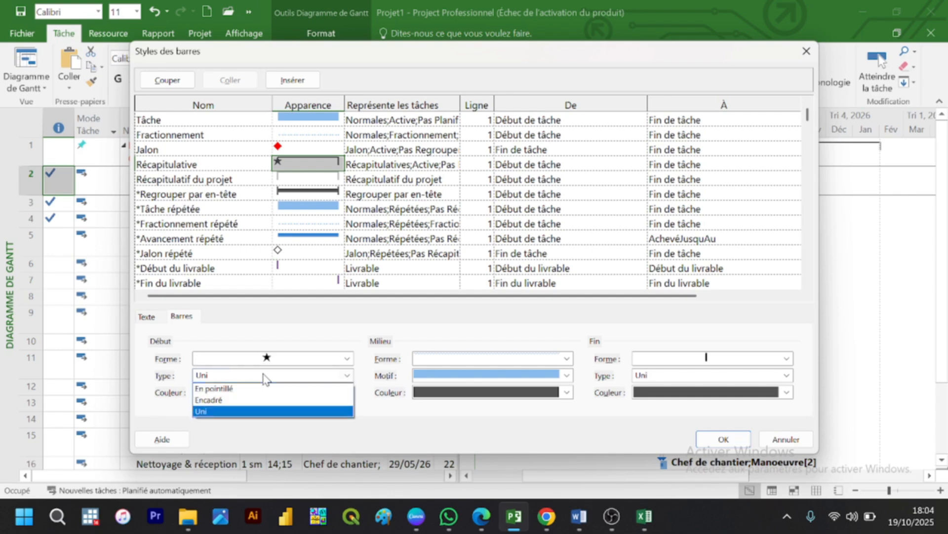
click(264, 377)
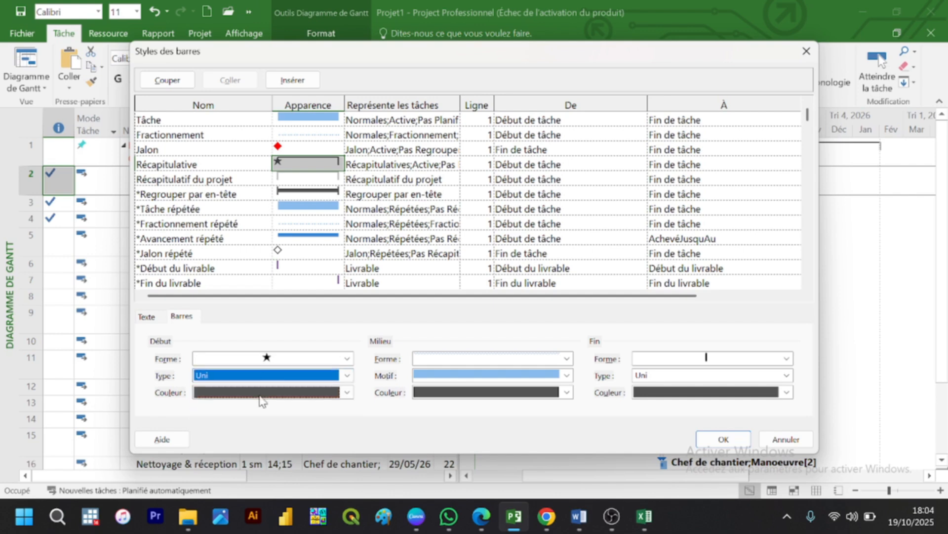
Step: Set the start, middle and end colours of the Récapitulative bar style to standard green
click(261, 394)
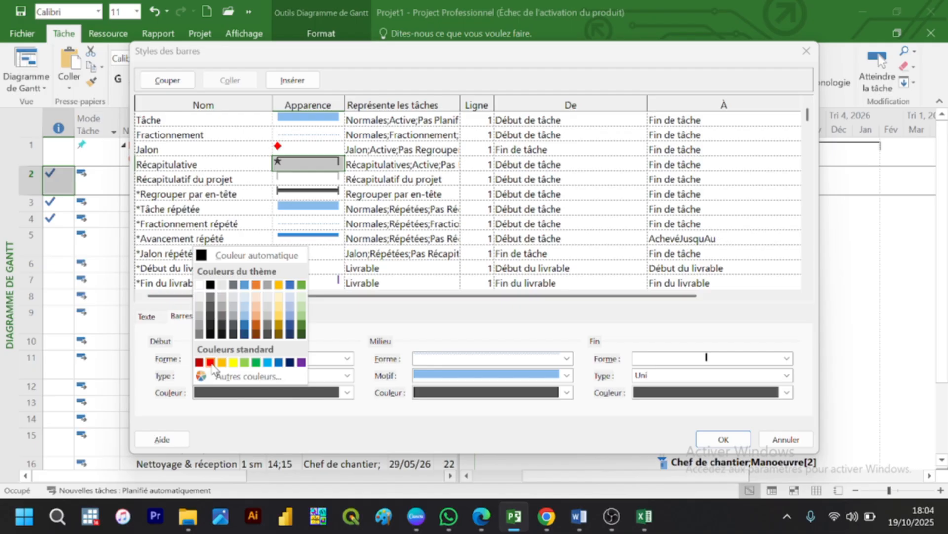
click(256, 363)
click(445, 399)
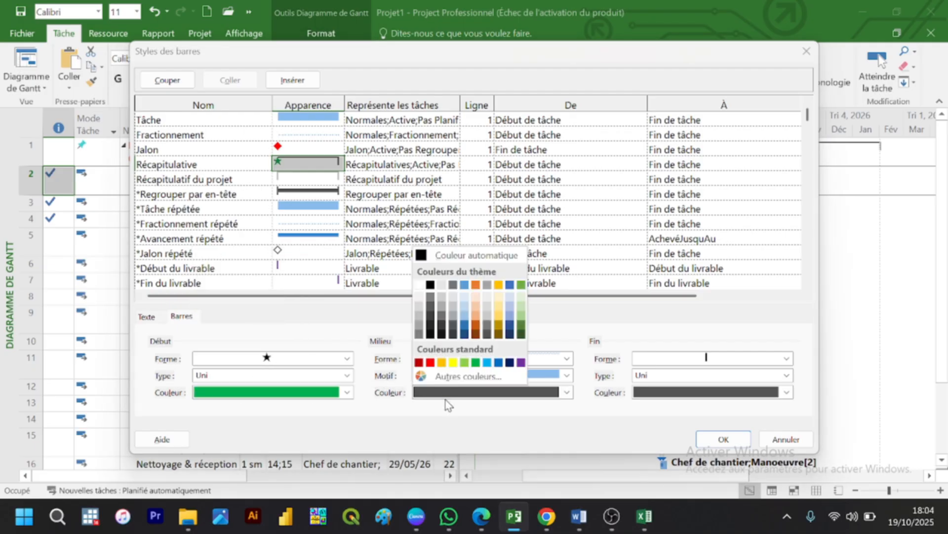
click(474, 365)
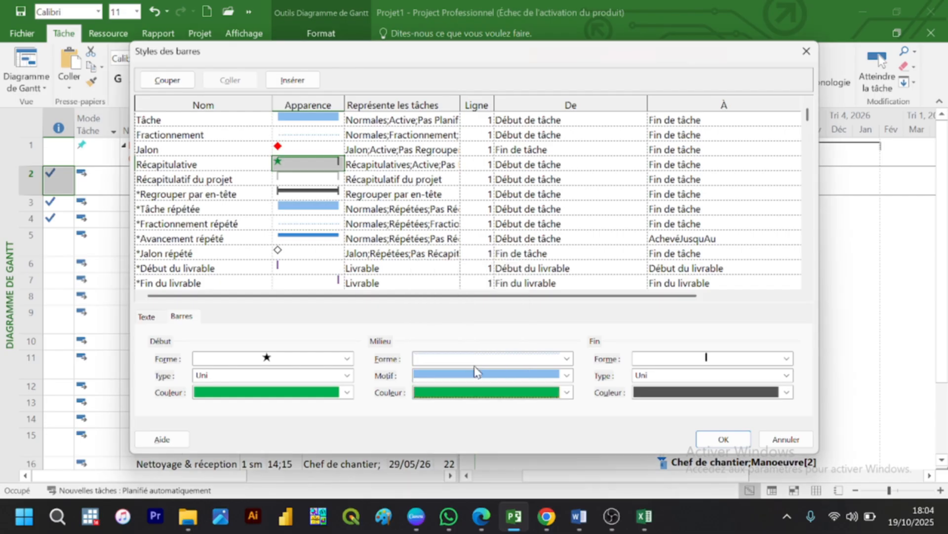
click(713, 394)
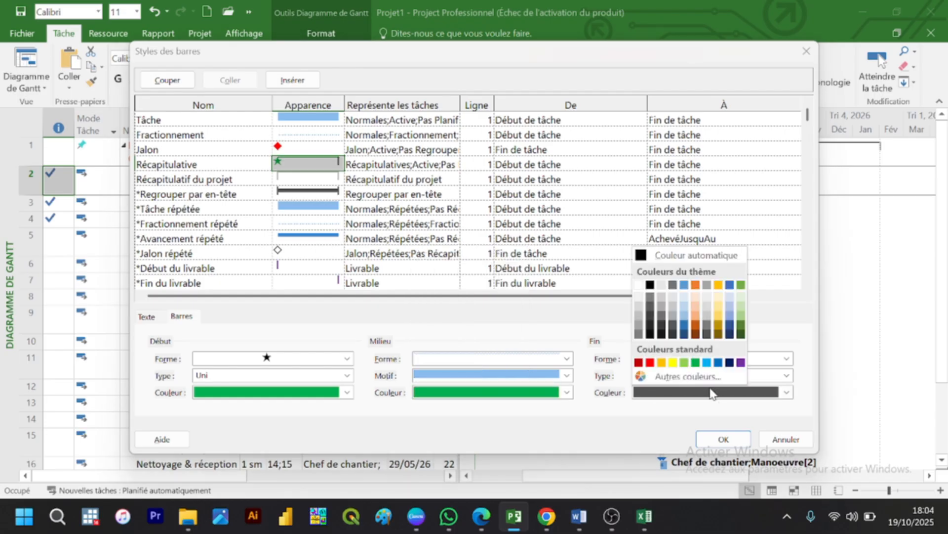
click(696, 362)
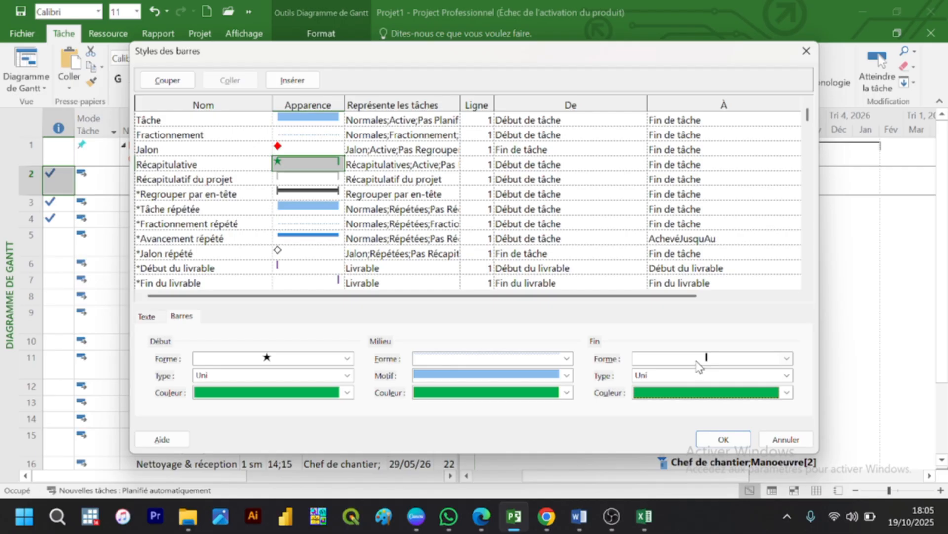
Step: Give the Récapitulative bar style a star end shape and a thick full-height middle bar
click(697, 359)
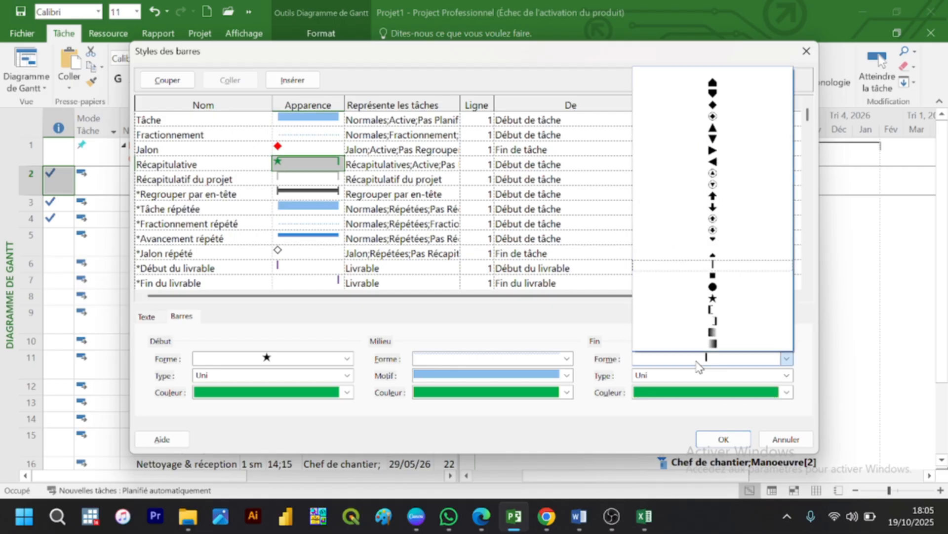
click(712, 299)
click(527, 360)
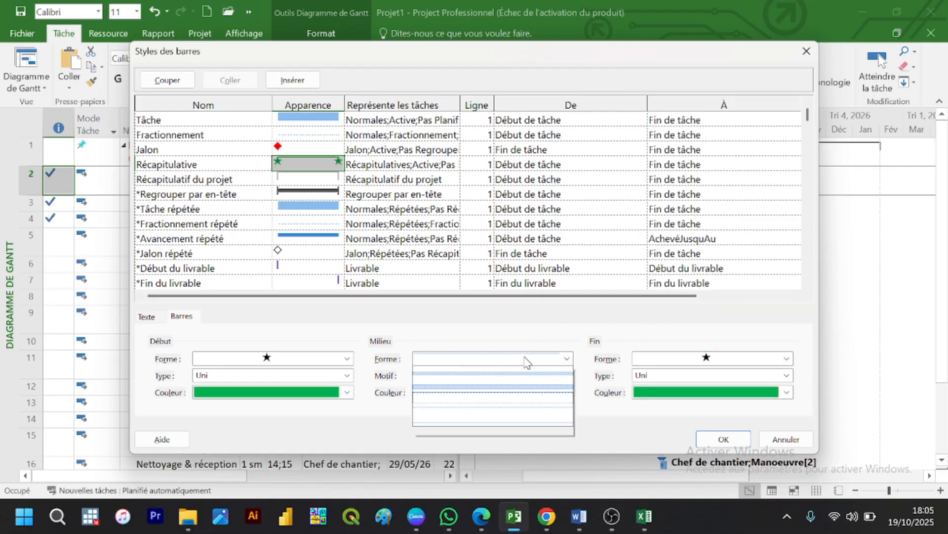
click(518, 383)
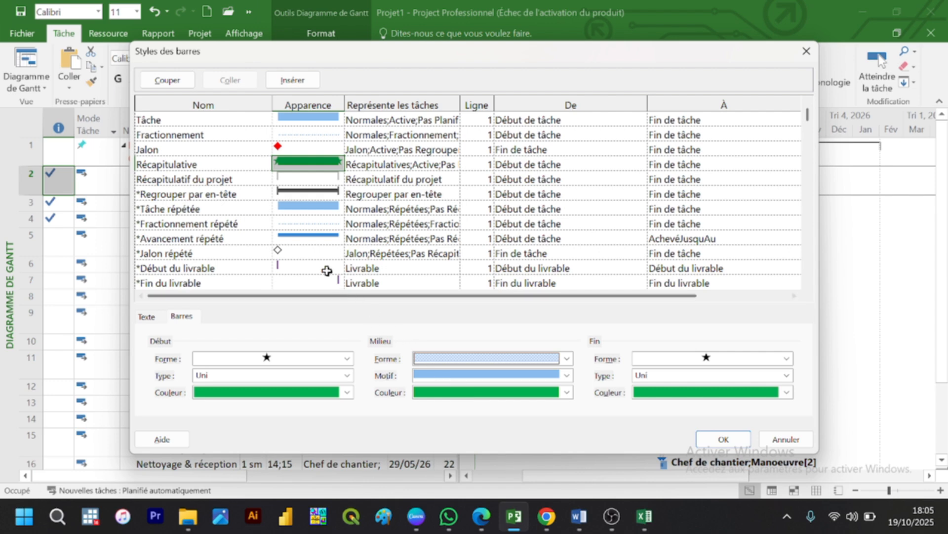
Step: Review the *Jalon répété bar style's settings and apply the edited bar styles to the Gantt chart
click(317, 250)
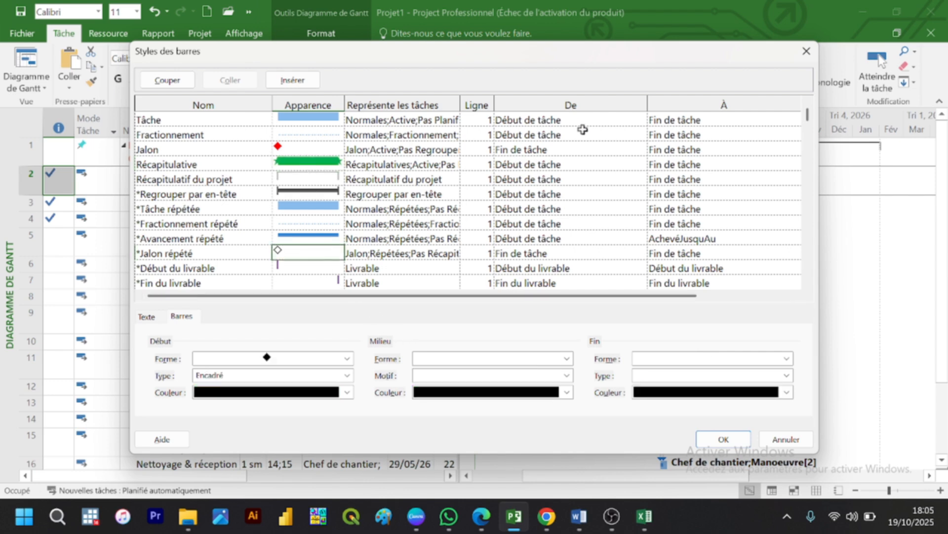
drag(808, 121, 832, 97)
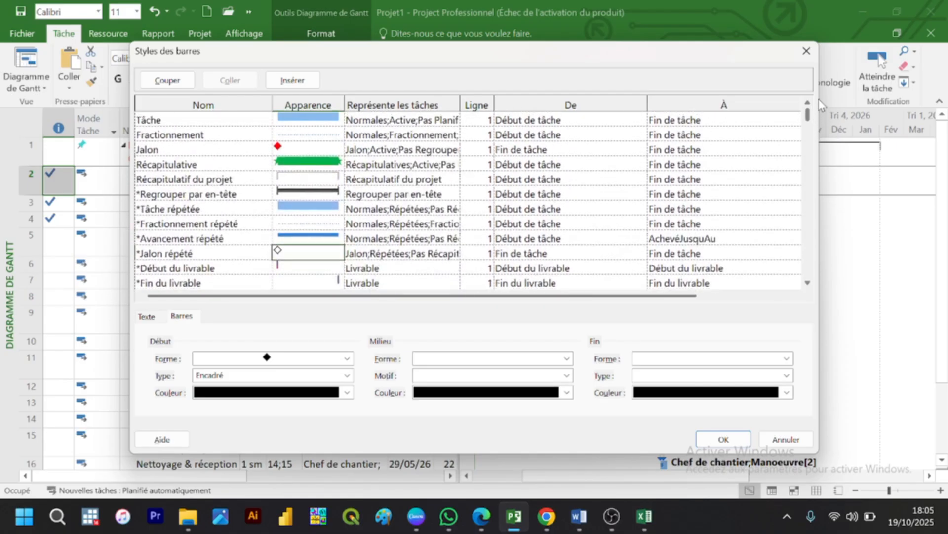
click(711, 438)
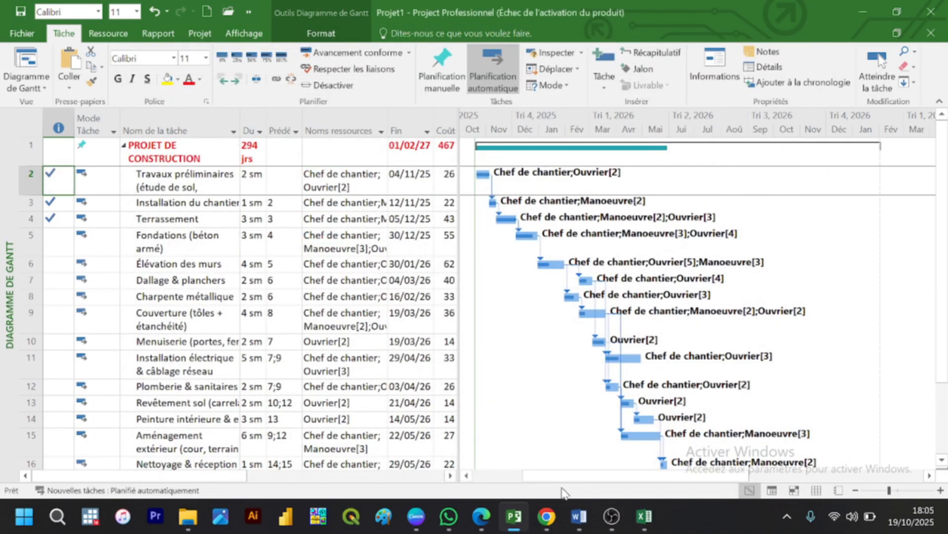
mouse_move(578, 516)
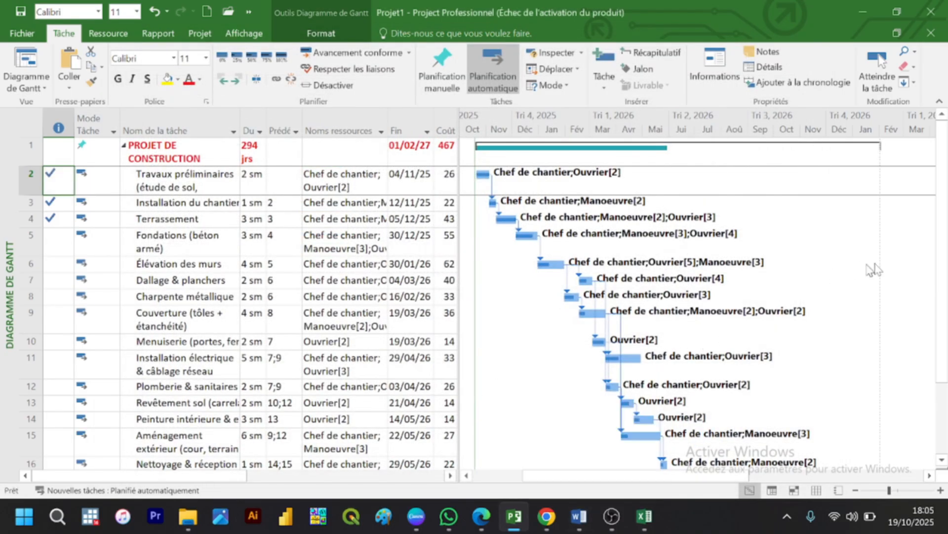